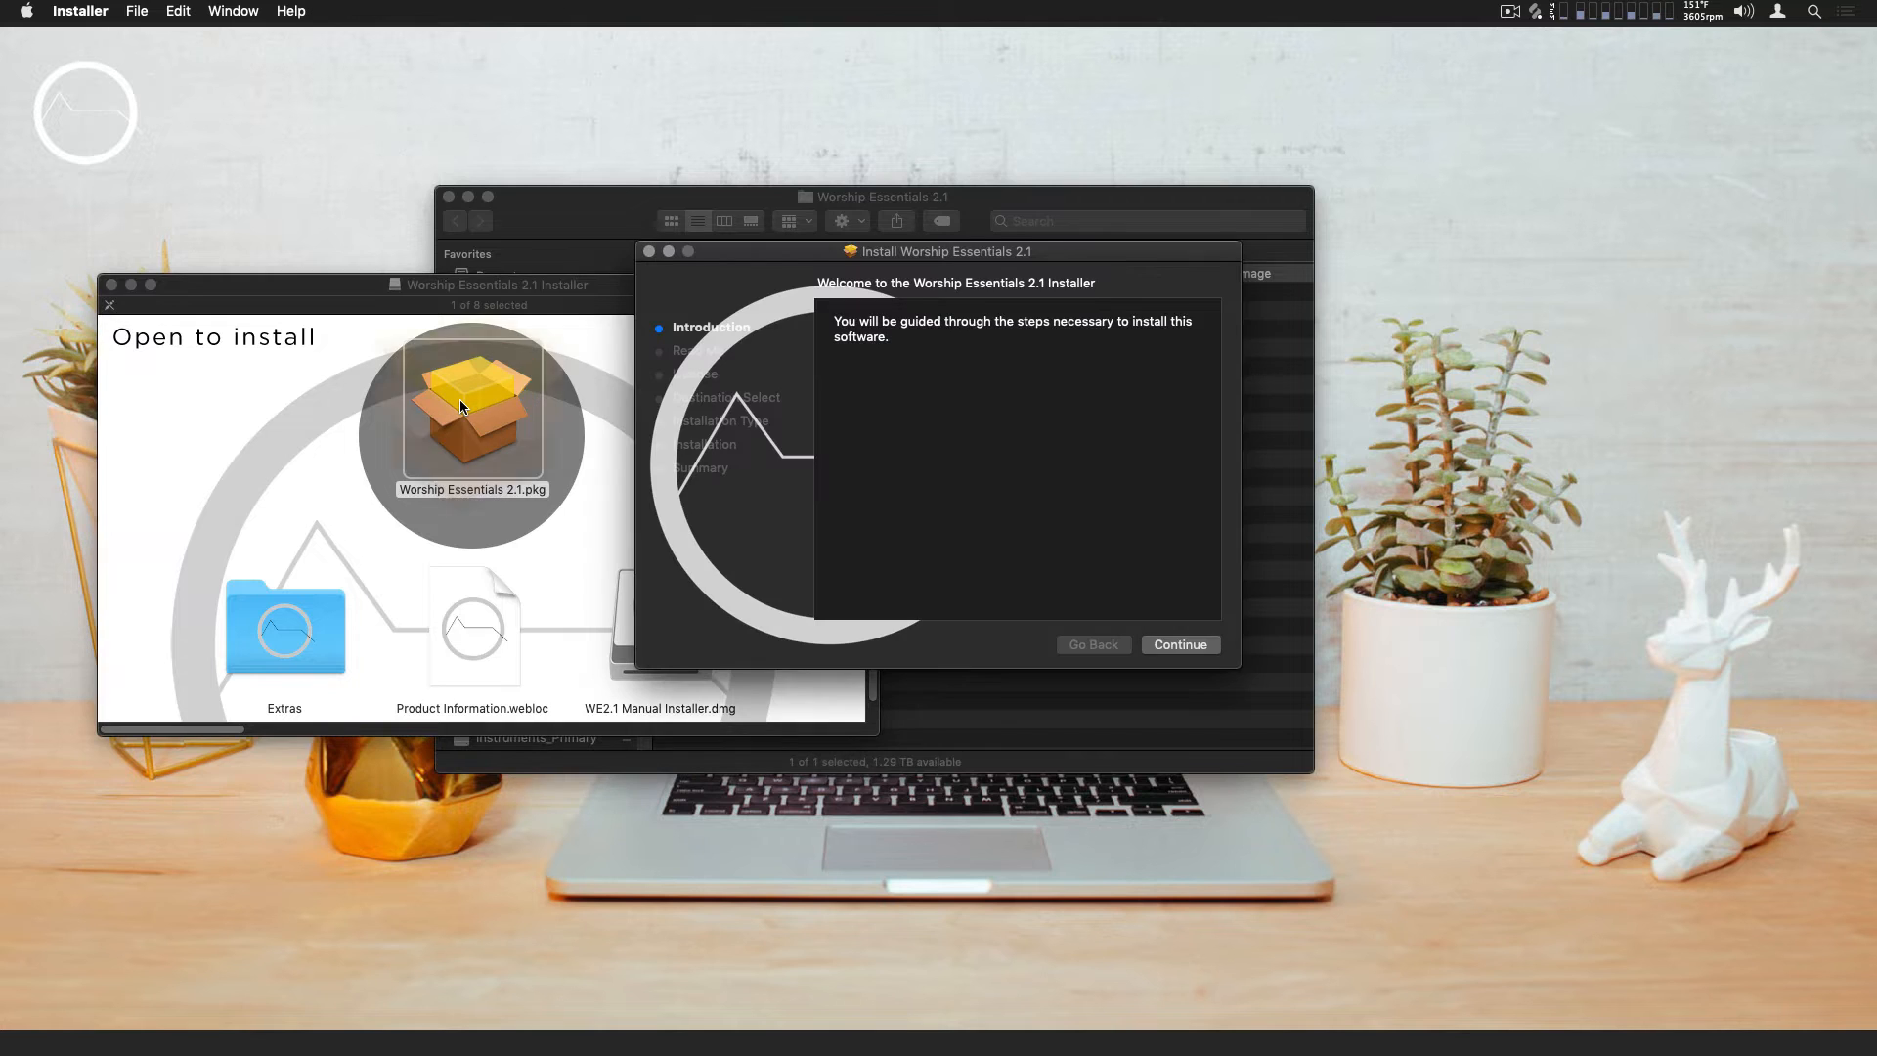
Install Worship Essentials 2.1 by completing the installer, agreeing to the software licence terms along the way
{"action": "left_click", "coordinate": [1177, 646]}
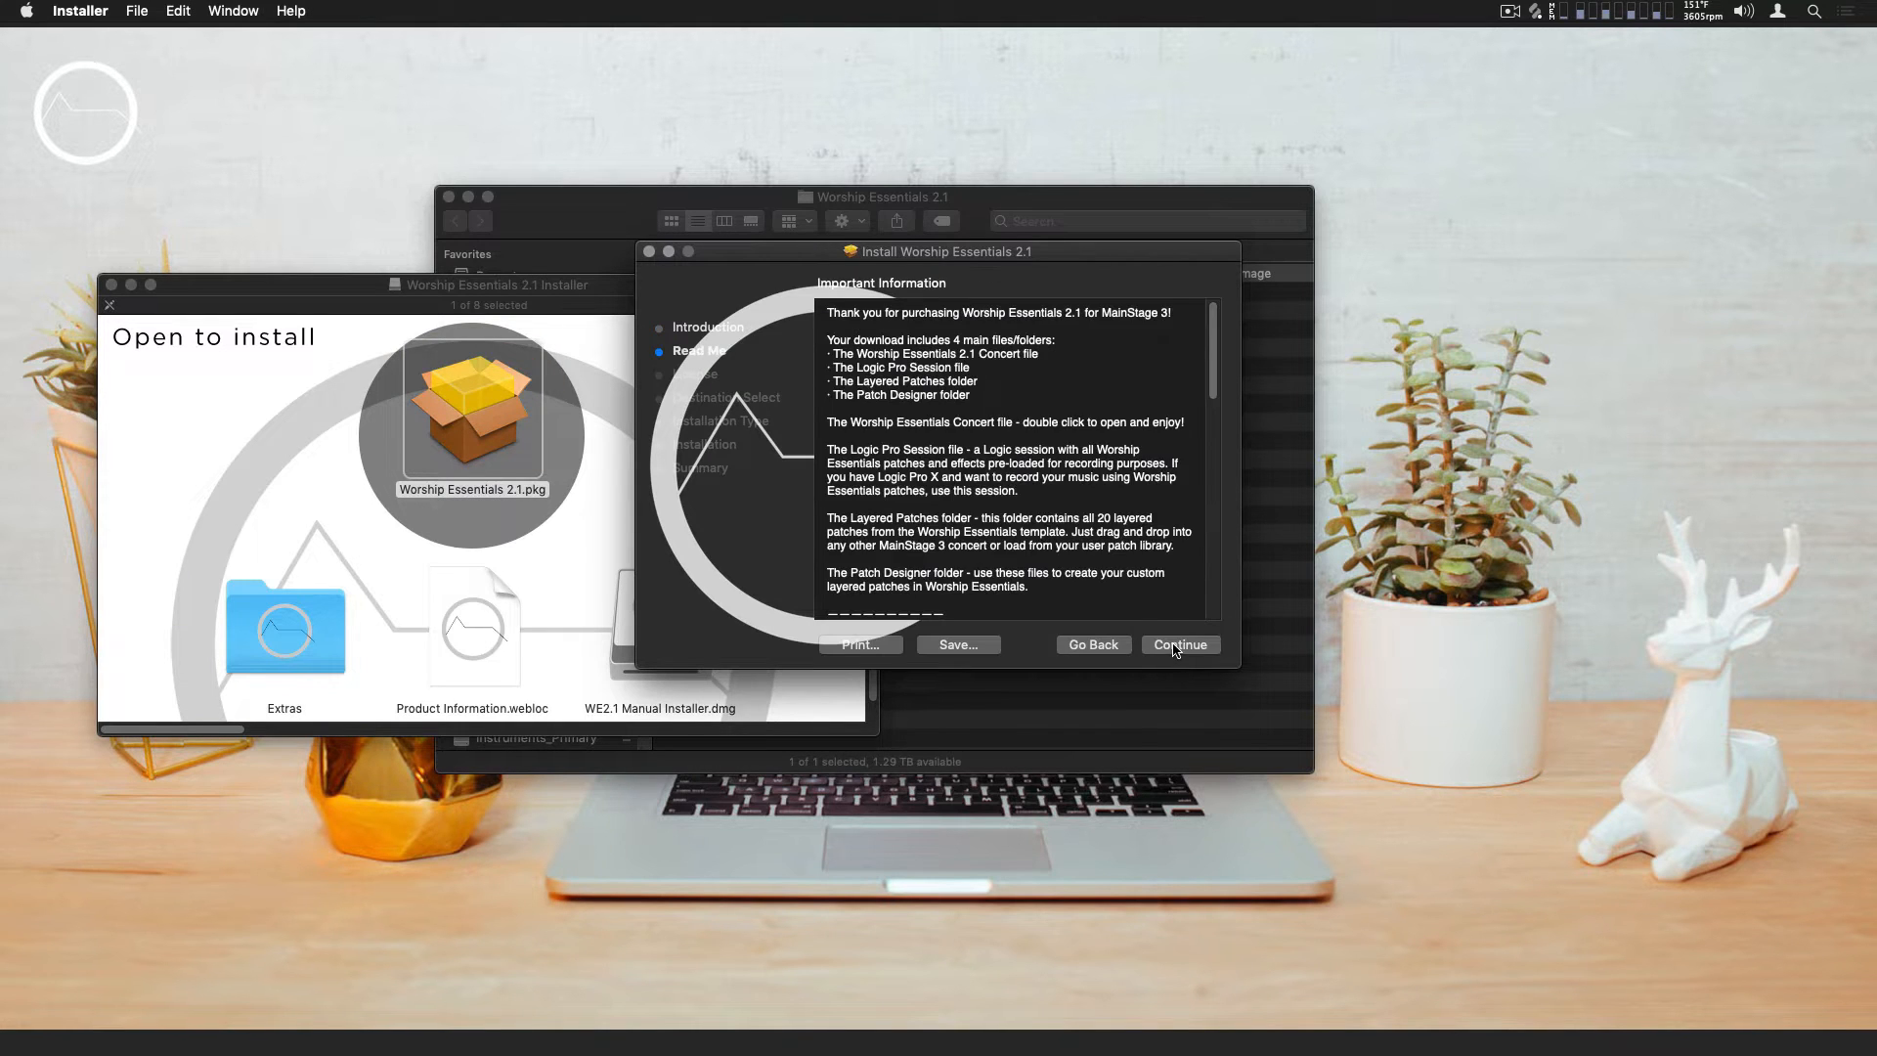
{"action": "left_click", "coordinate": [1176, 646]}
{"action": "left_click", "coordinate": [1176, 646]}
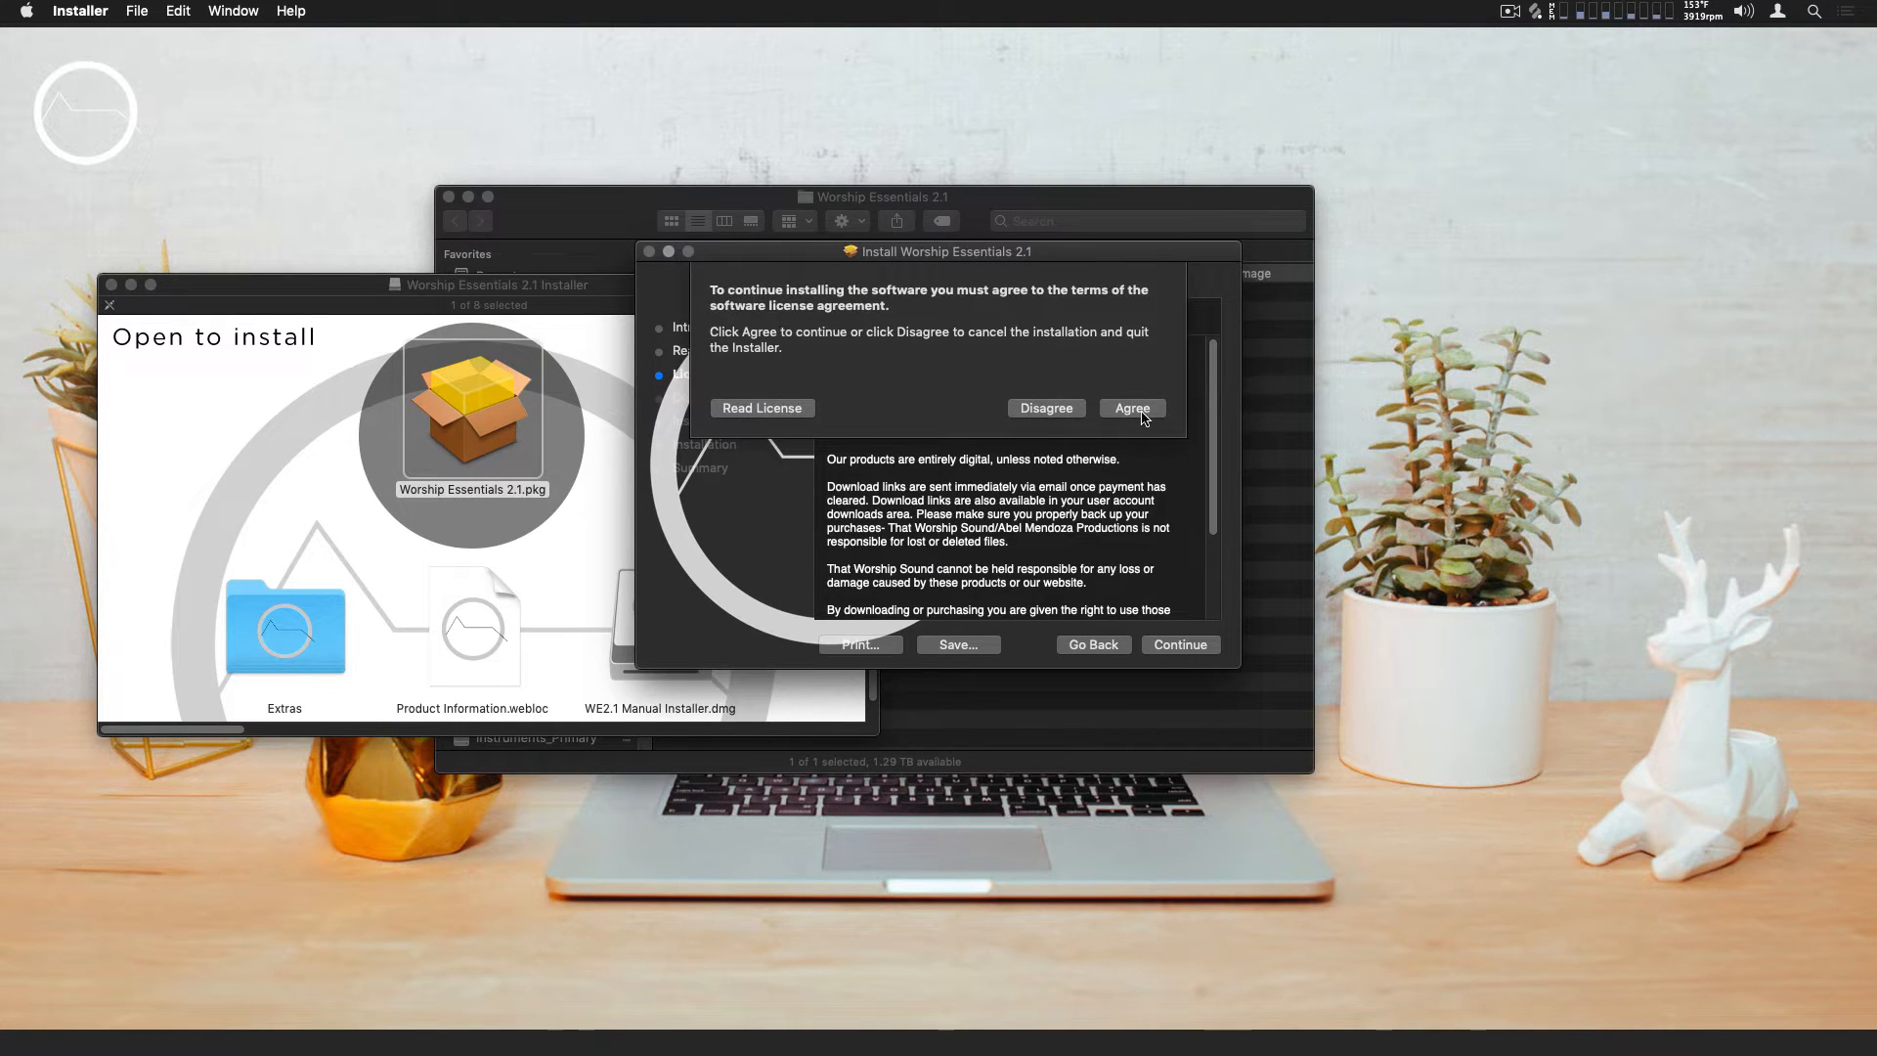
{"action": "left_click", "coordinate": [1132, 408]}
{"action": "left_click", "coordinate": [1180, 645]}
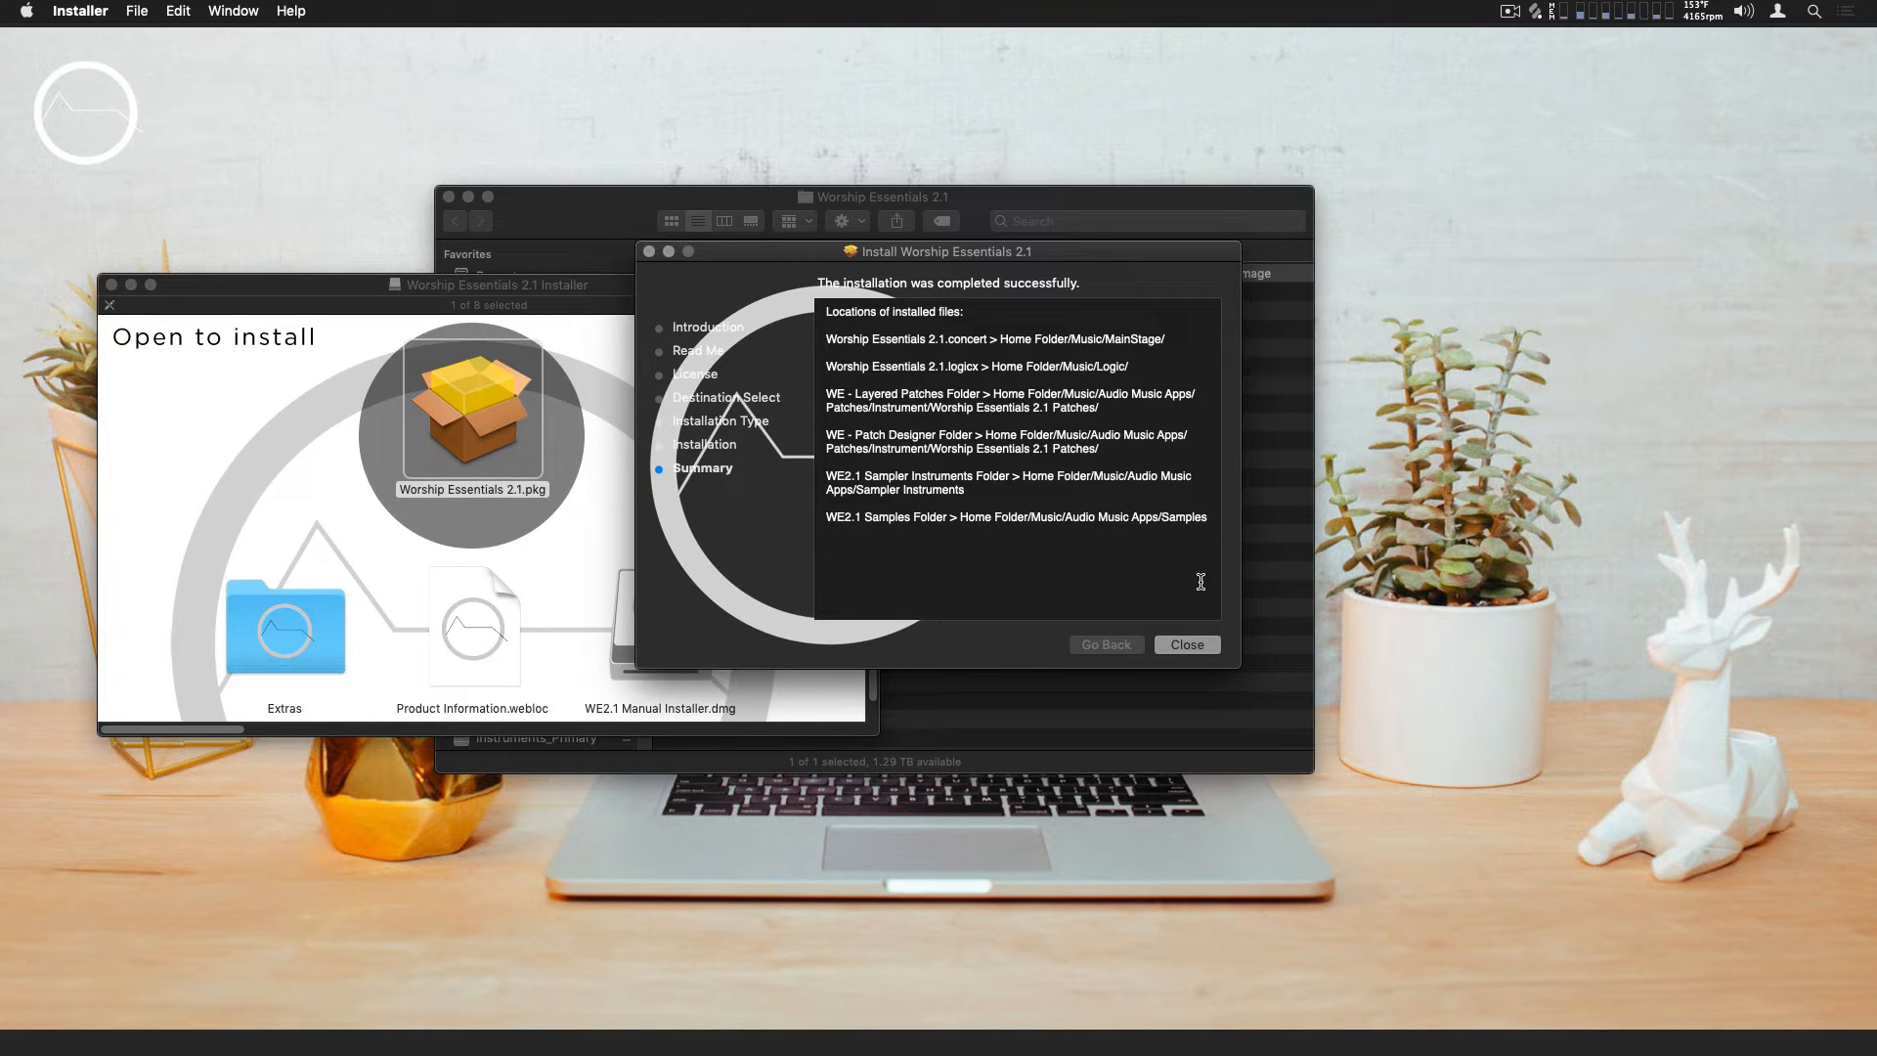
{"action": "left_click", "coordinate": [1187, 644]}
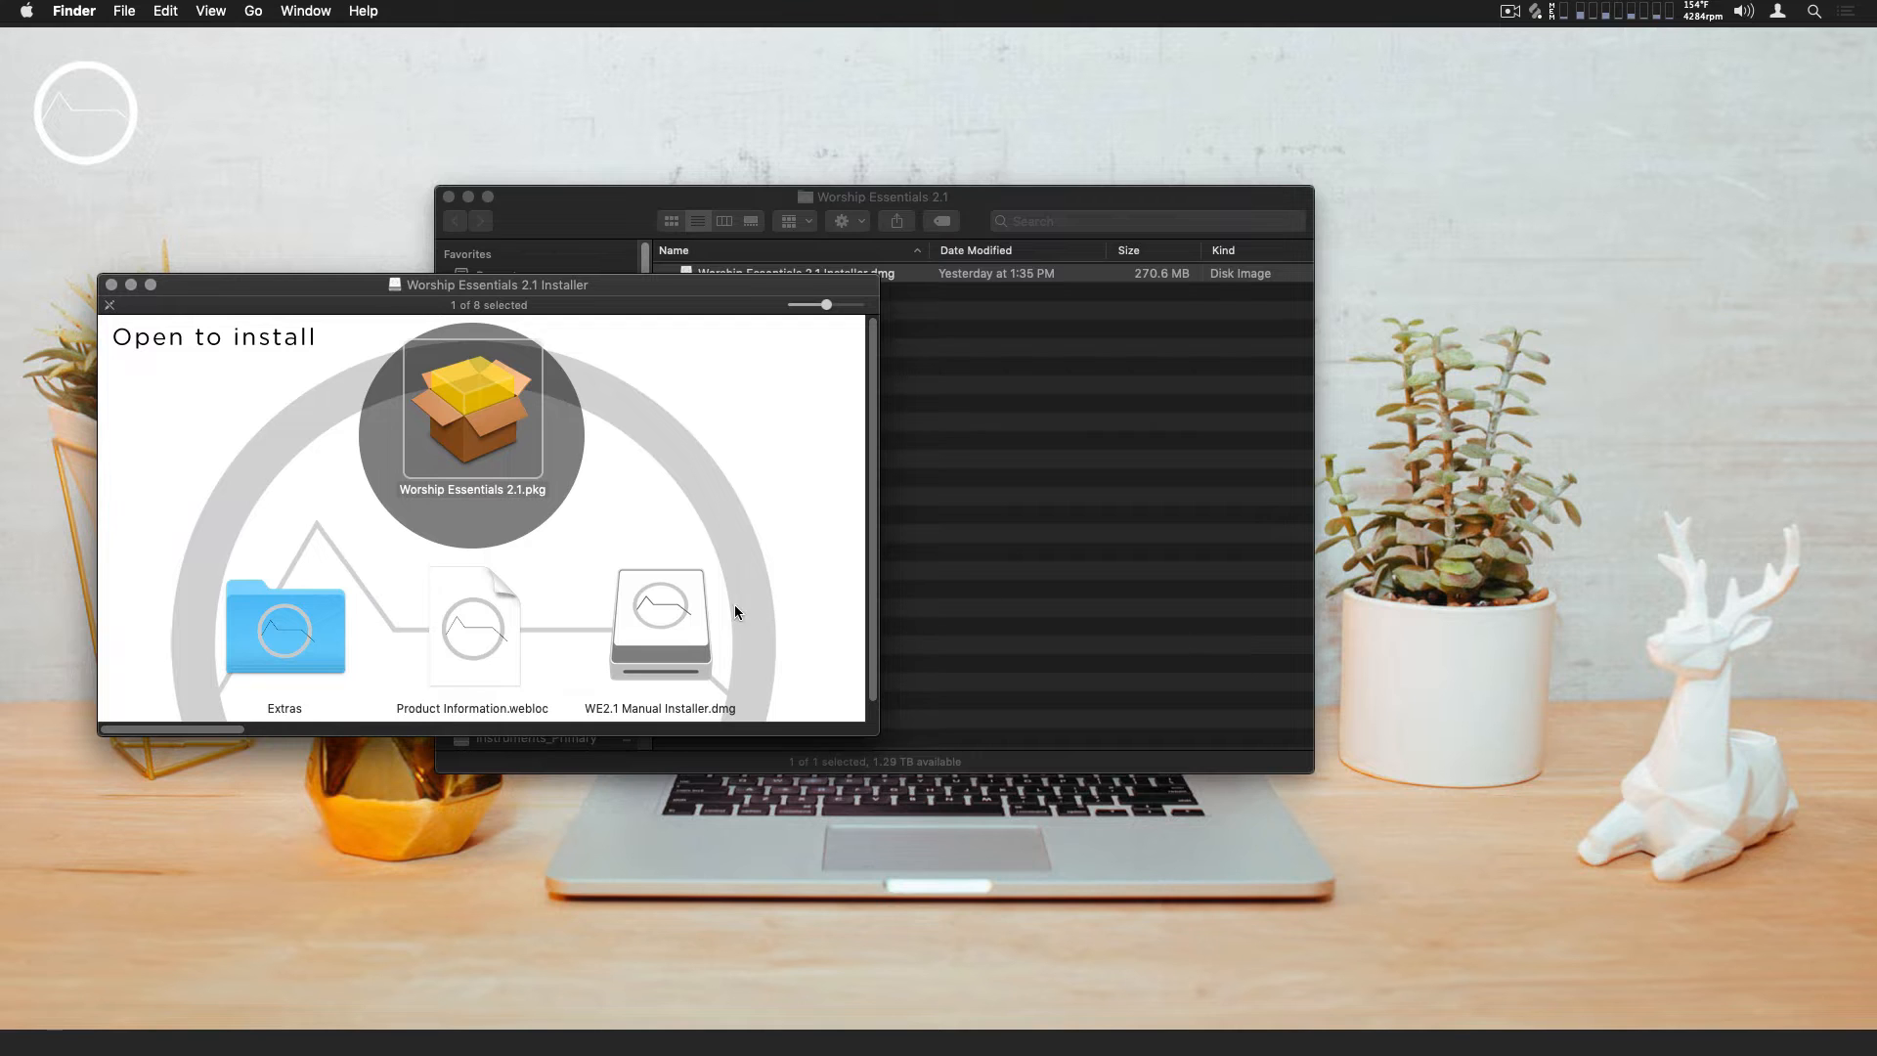
Examine the concert and Logic project files in the WE2.1 Manual Installer disk image, accepting its licence to open it
{"action": "double_click", "coordinate": [682, 608]}
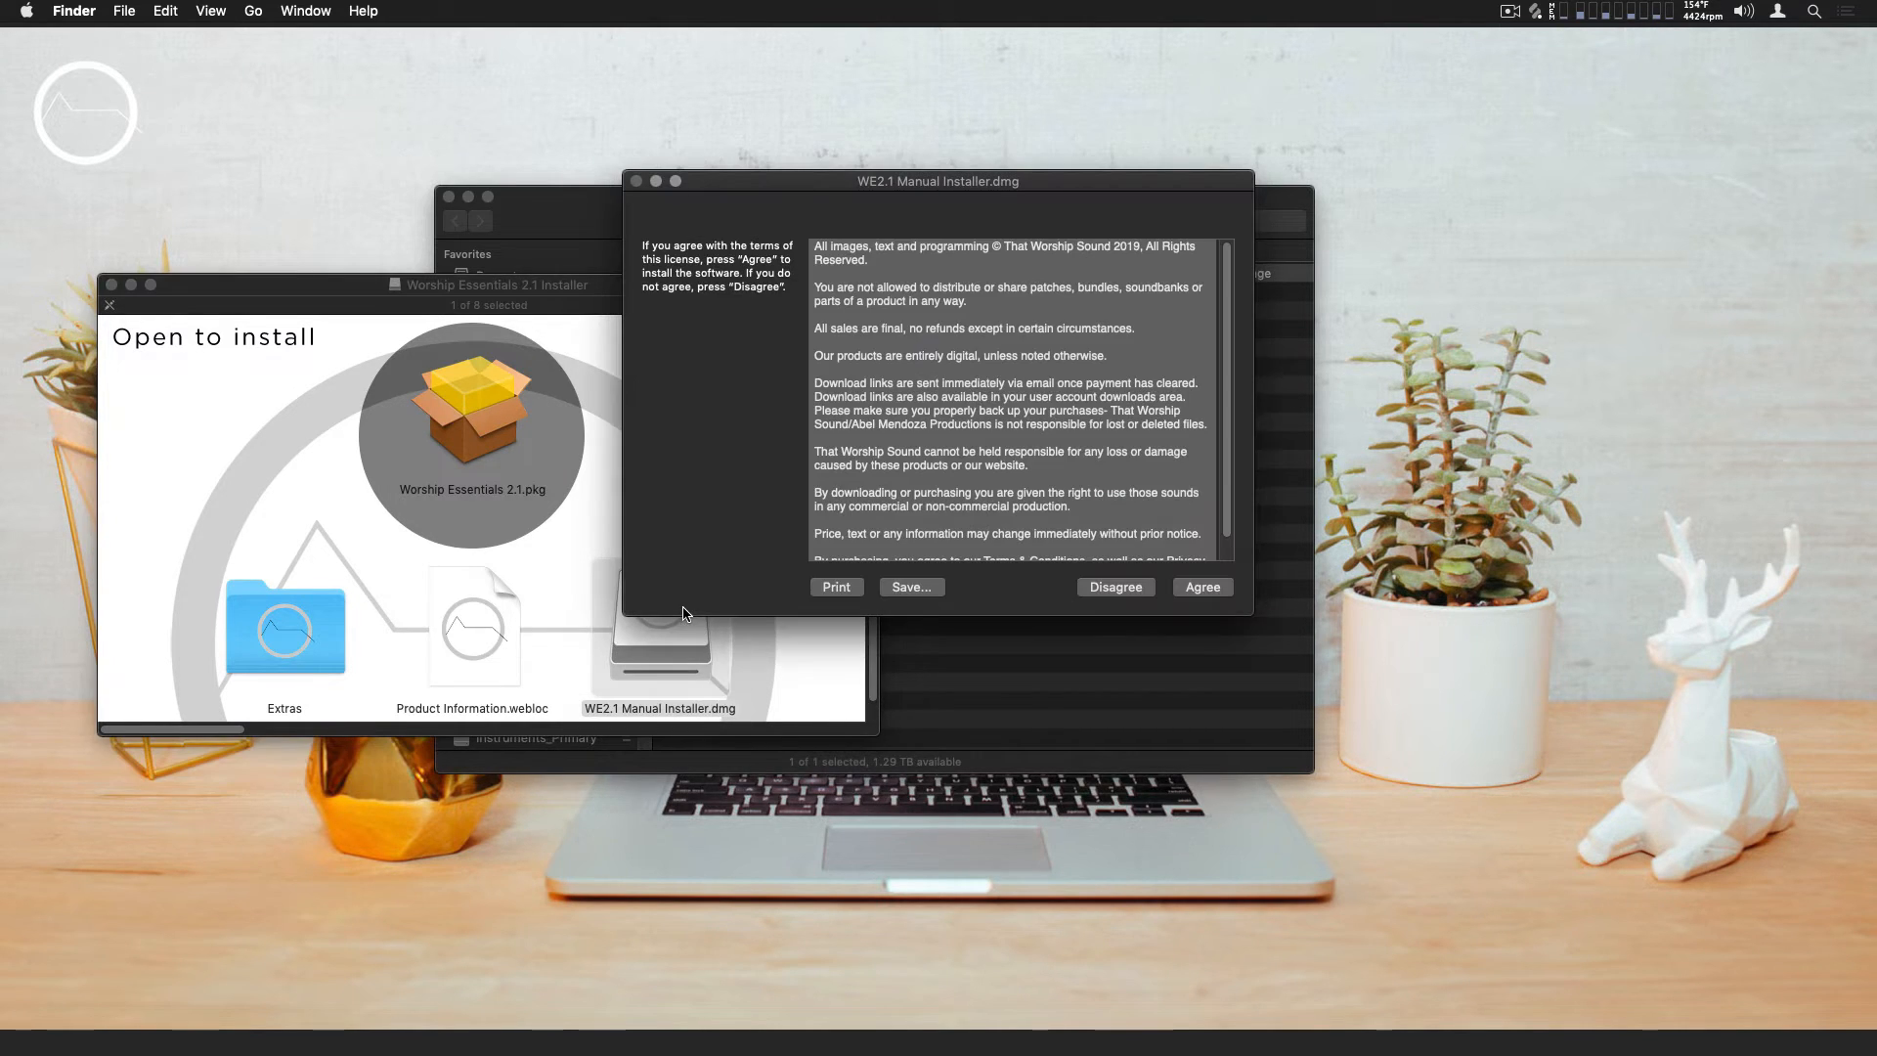
{"action": "left_click", "coordinate": [1203, 587]}
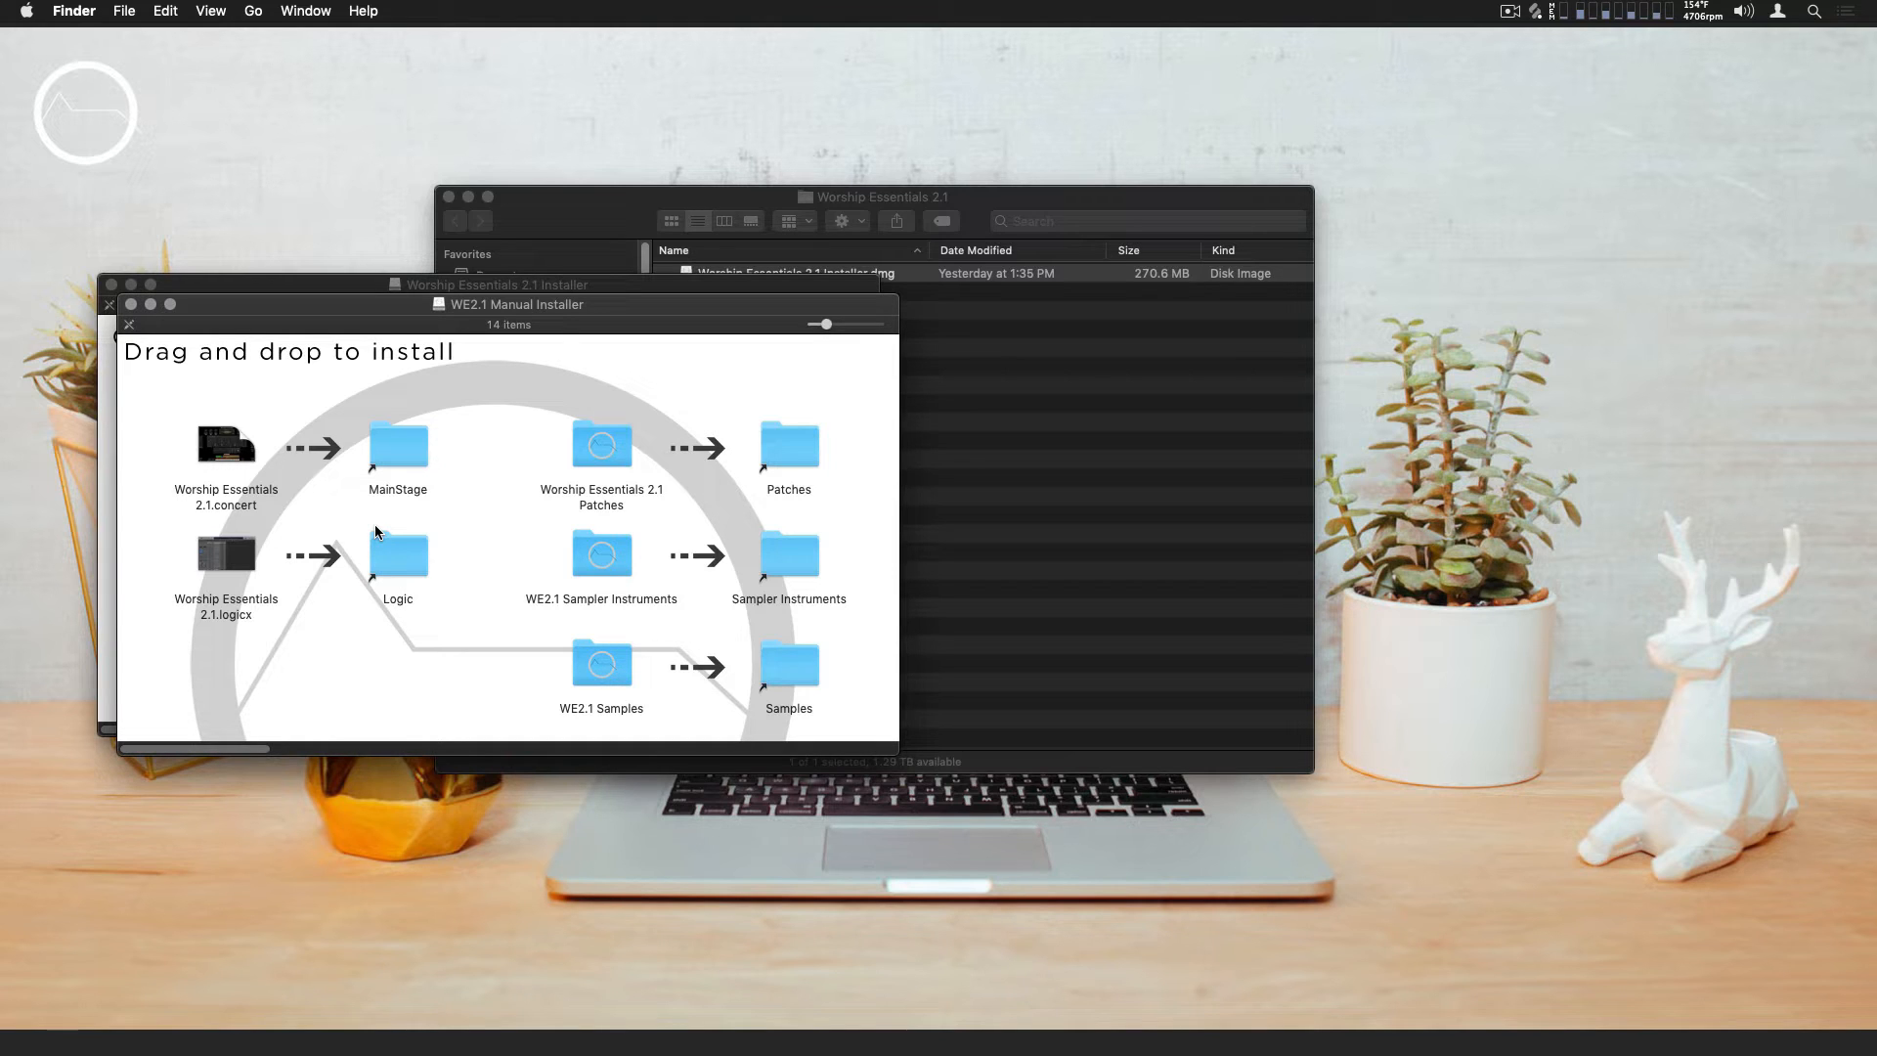
{"action": "left_click", "coordinate": [222, 447]}
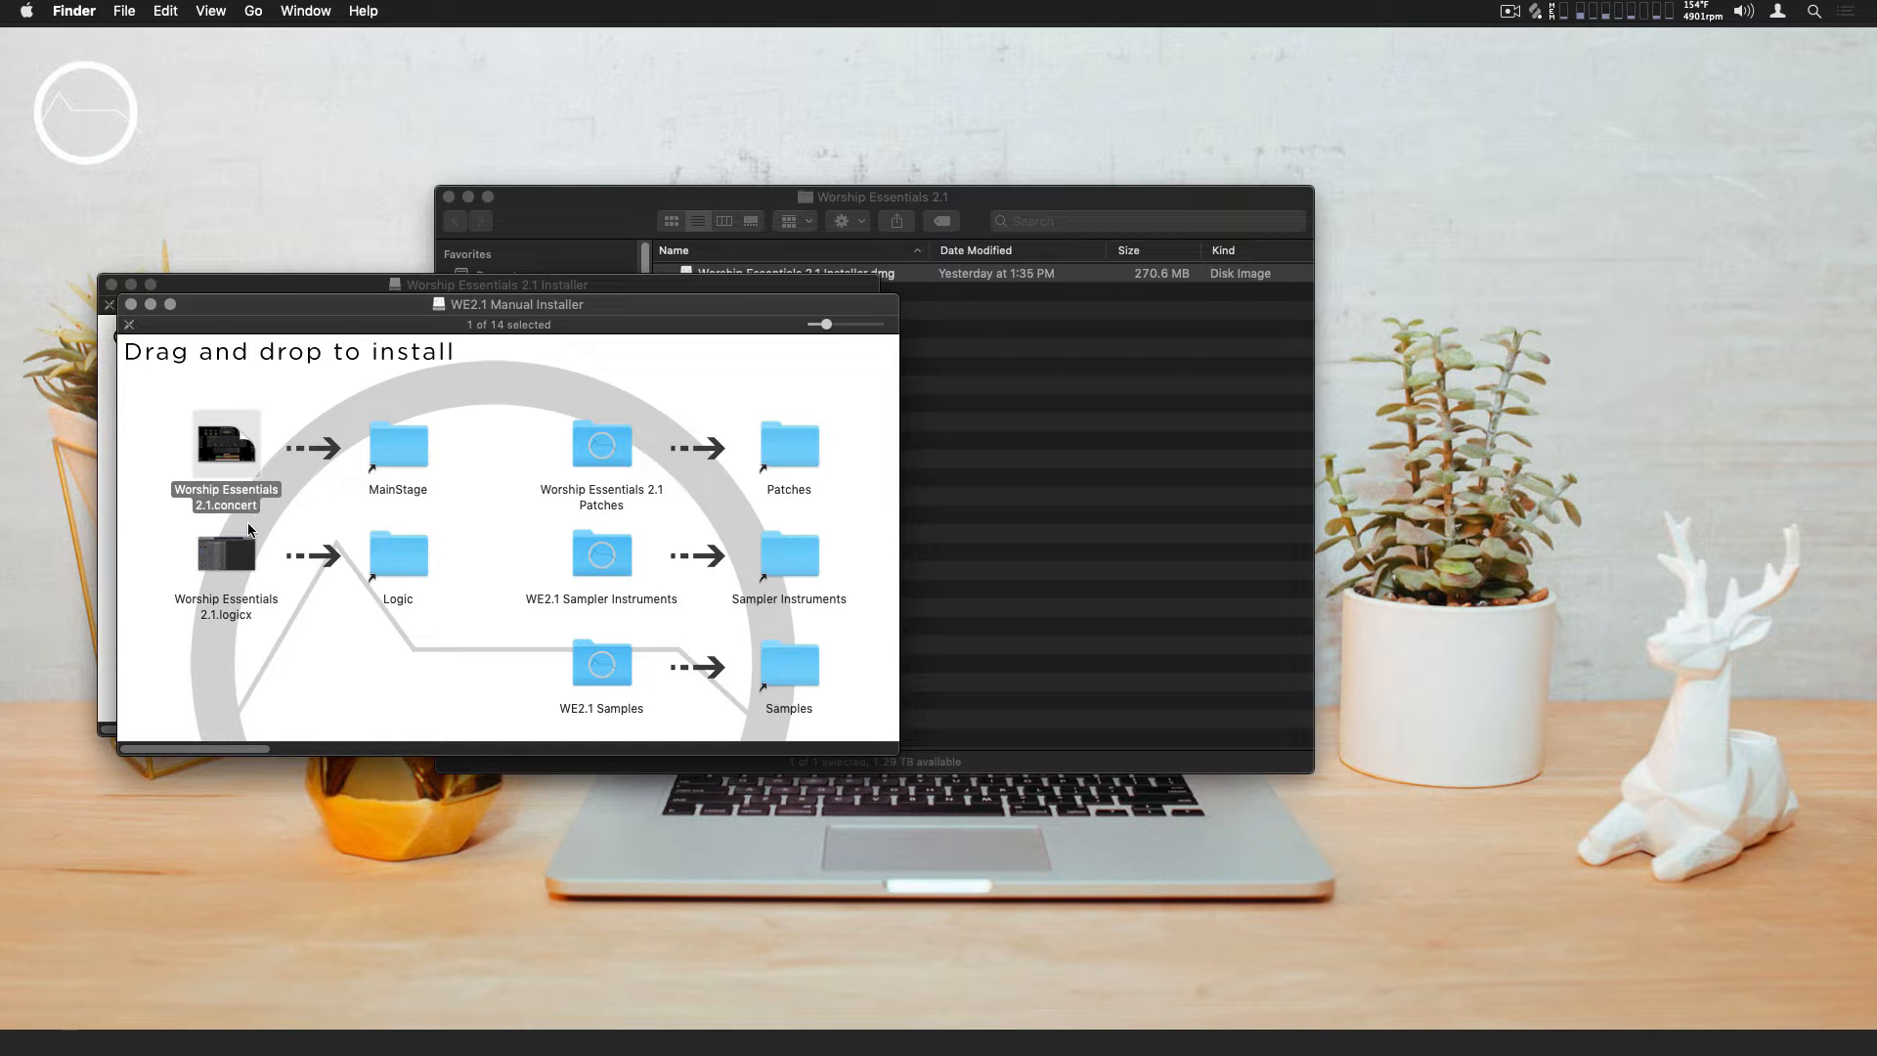
{"action": "left_click", "coordinate": [244, 556]}
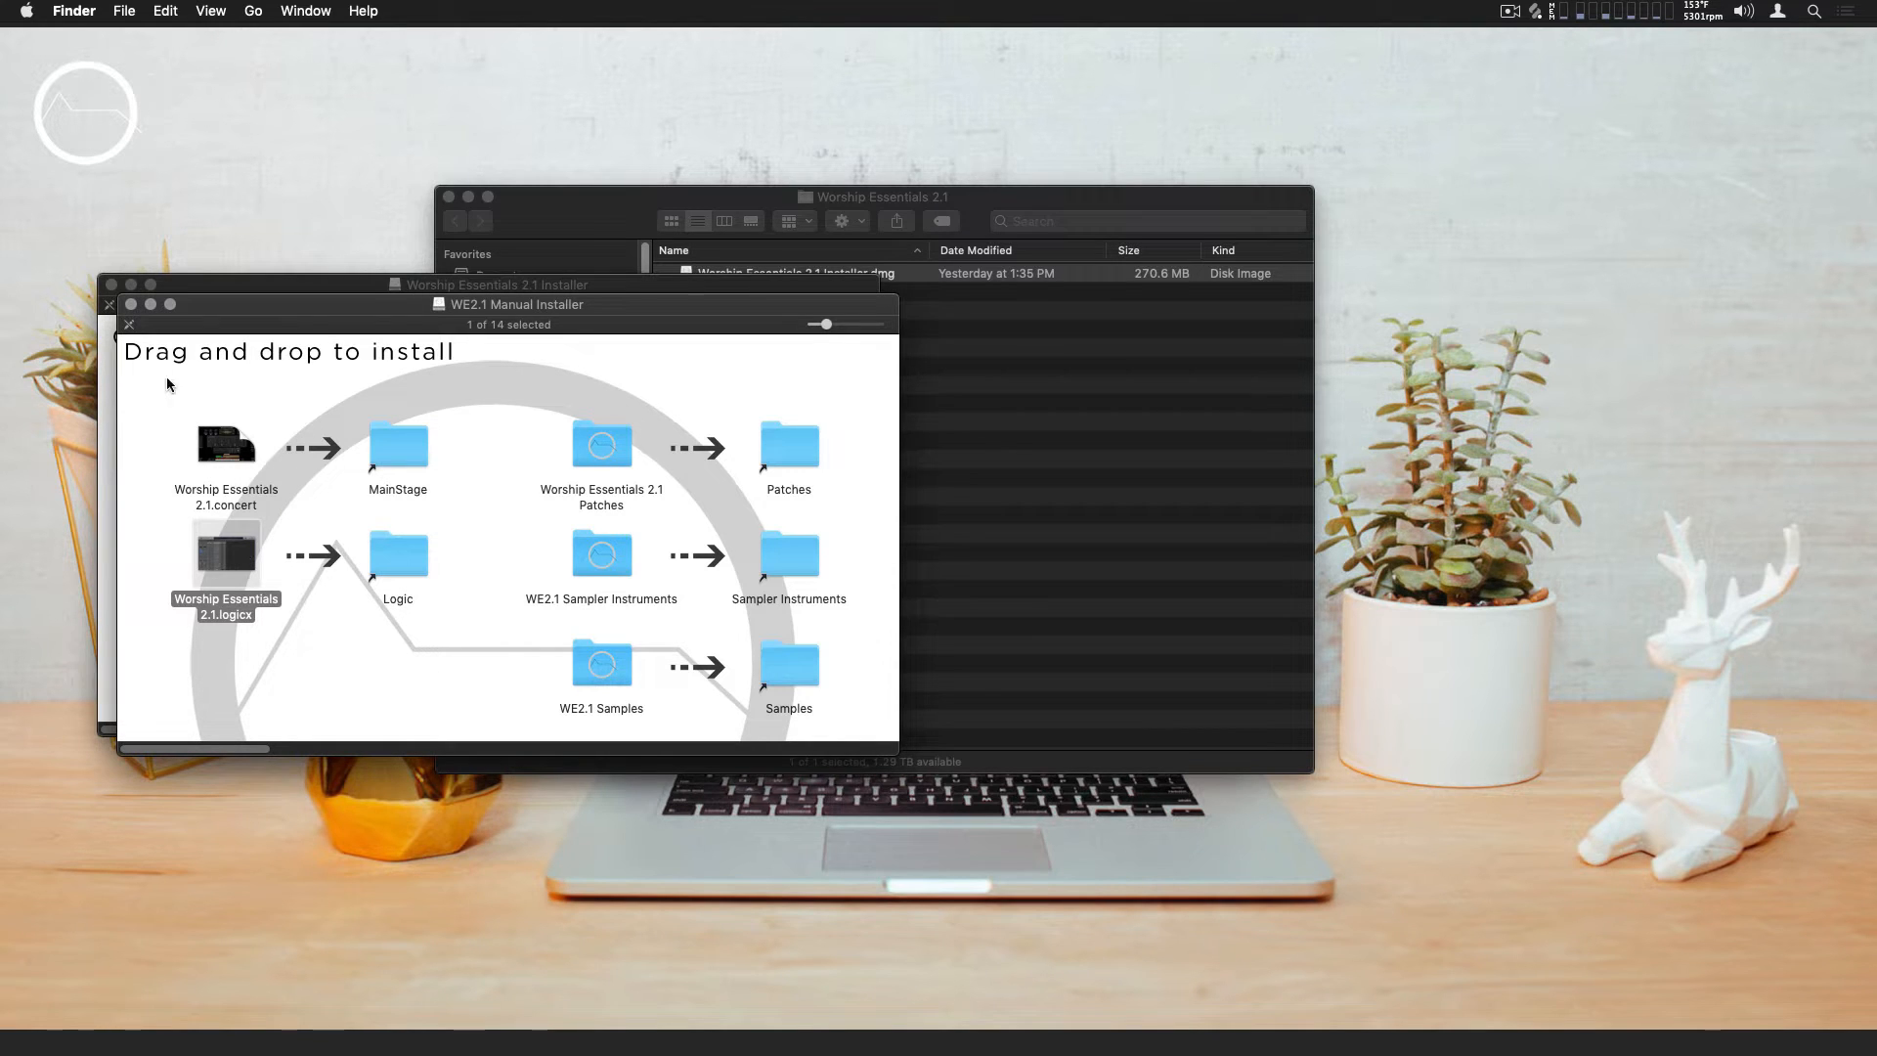
{"action": "left_click", "coordinate": [130, 304]}
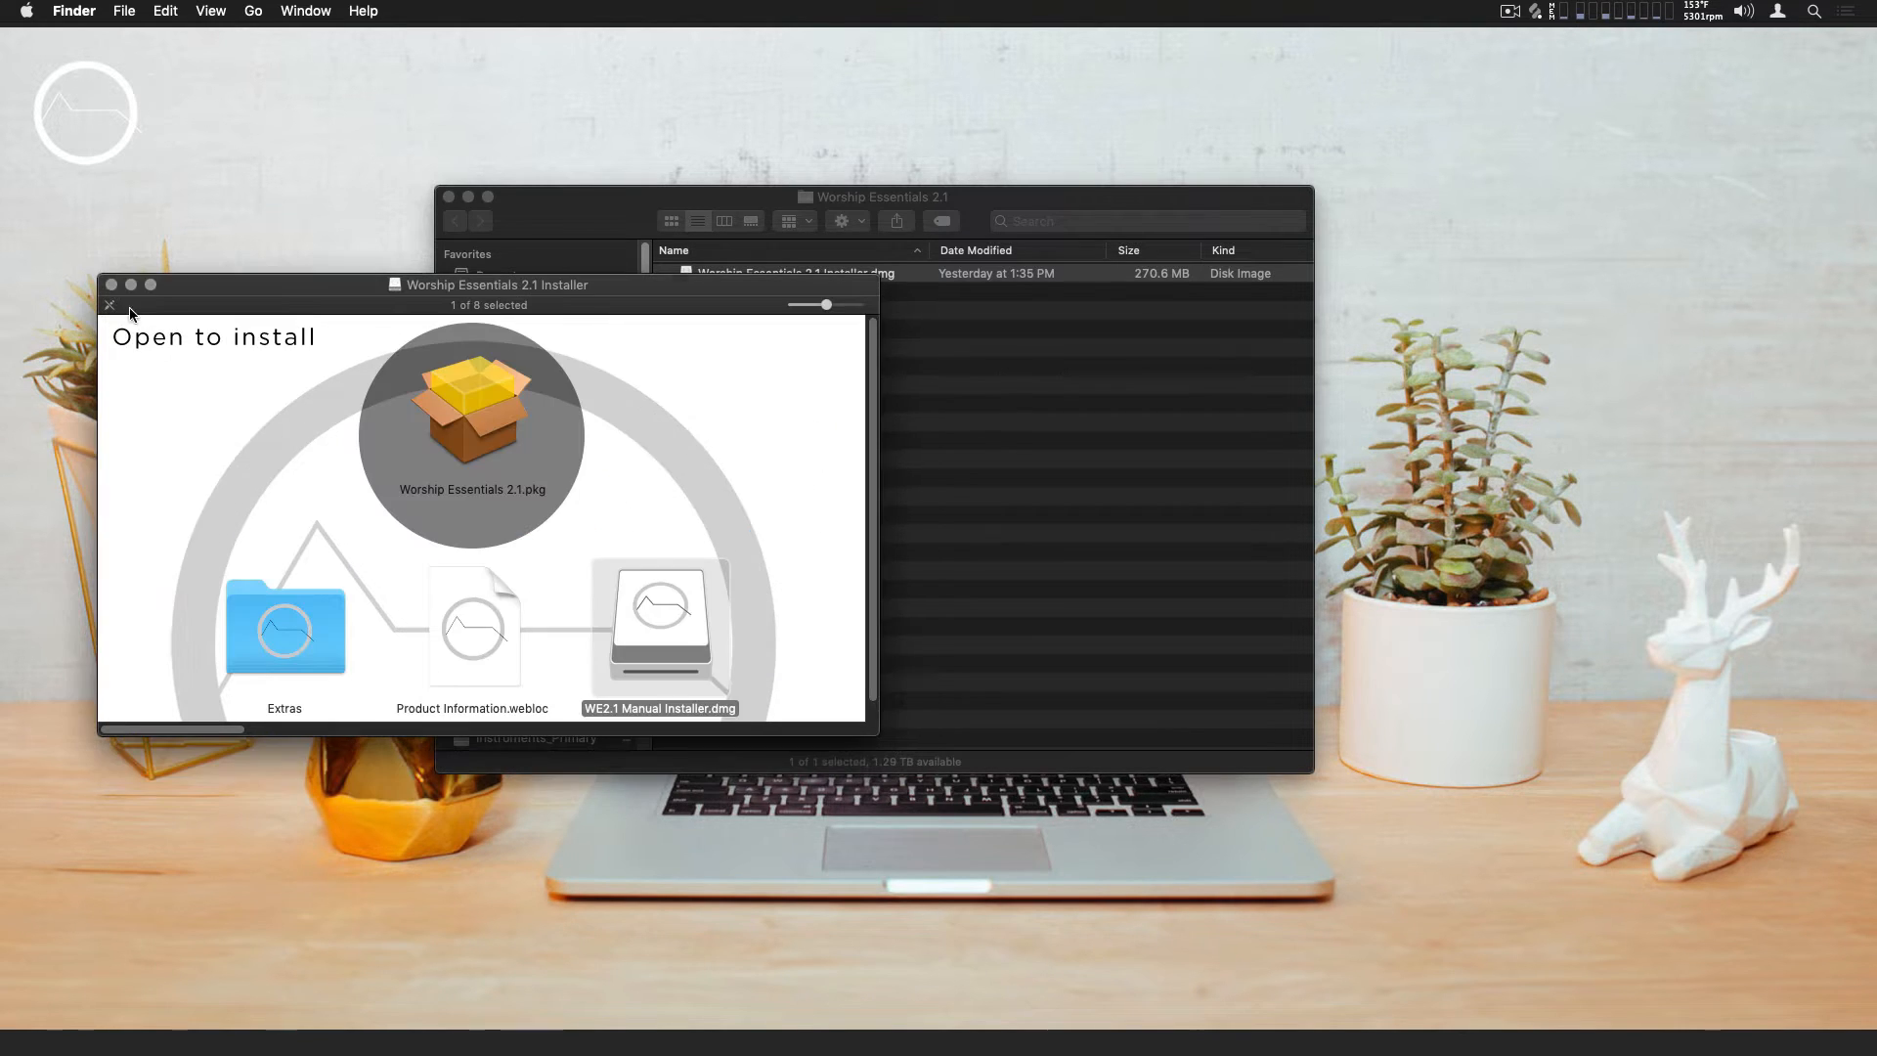
Look through the Extras folder's NanoKontrol2 configuration file and WE Wallpapers, and close the Extras and installer windows
{"action": "double_click", "coordinate": [278, 612]}
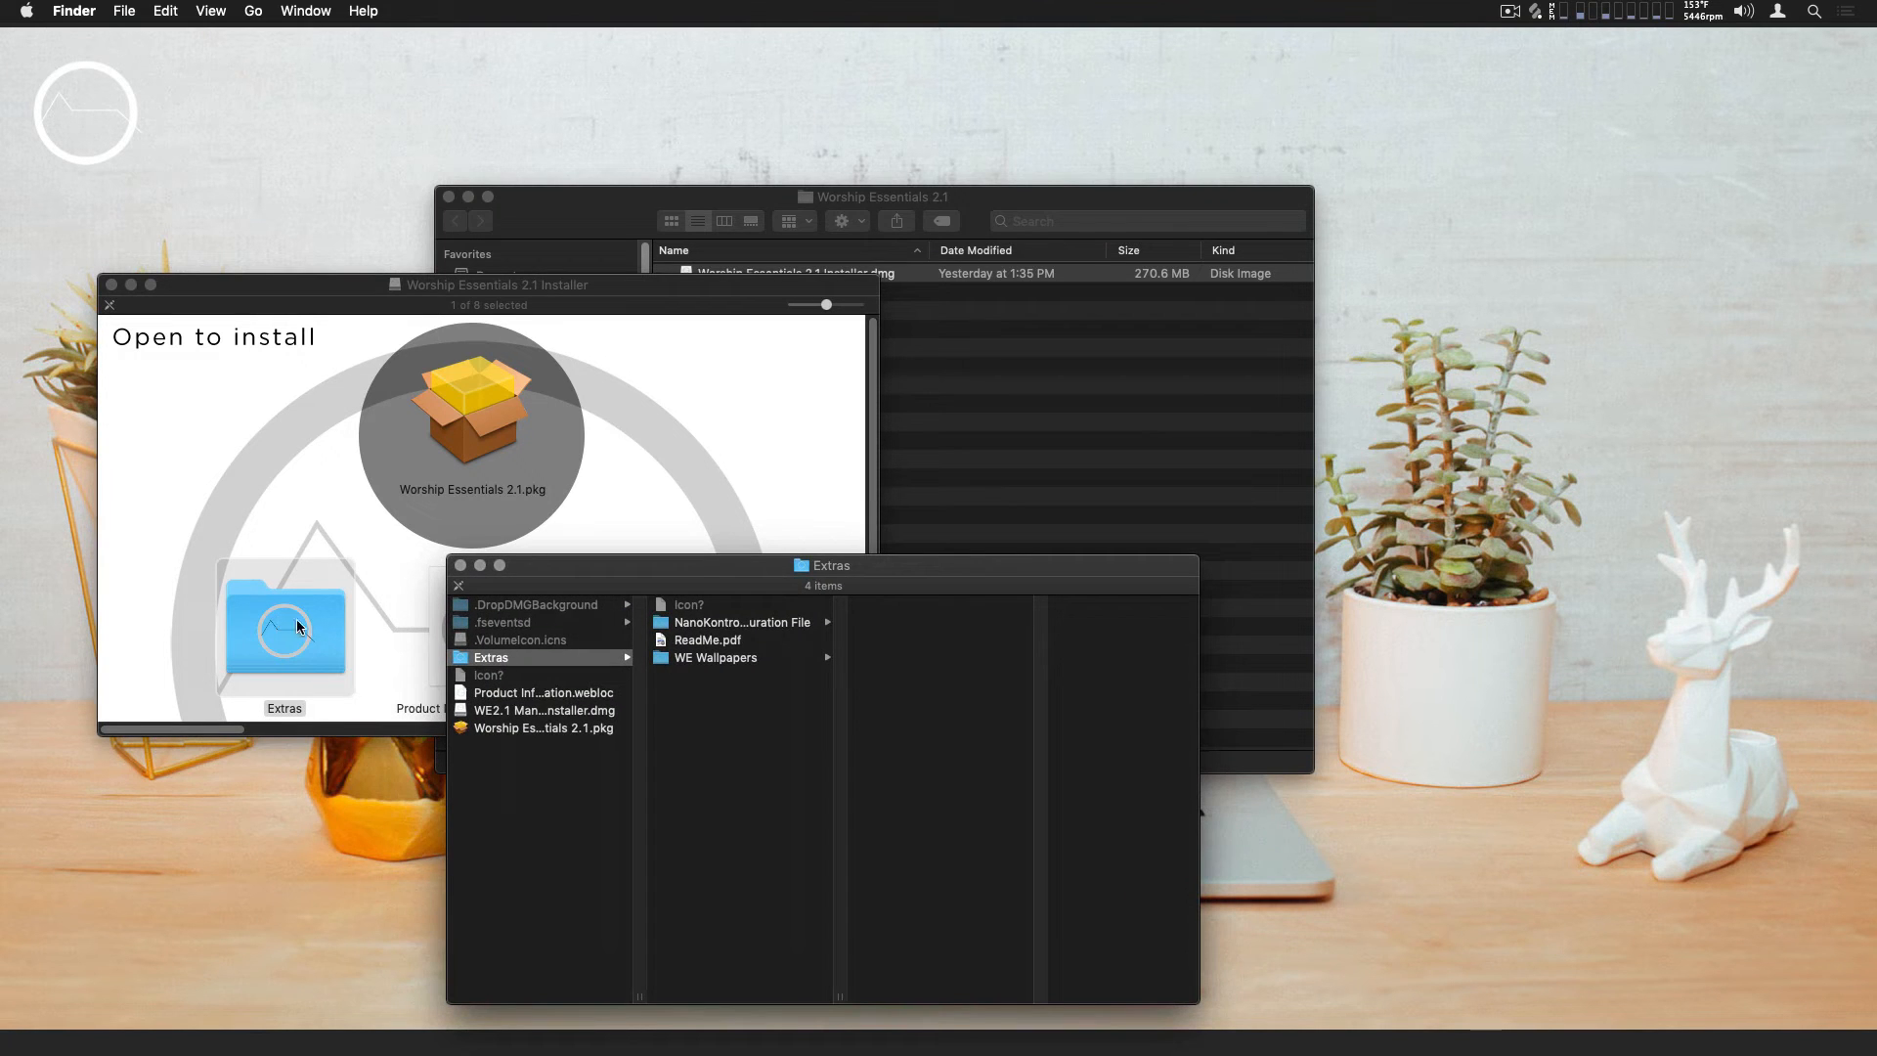
{"action": "left_click", "coordinate": [692, 623]}
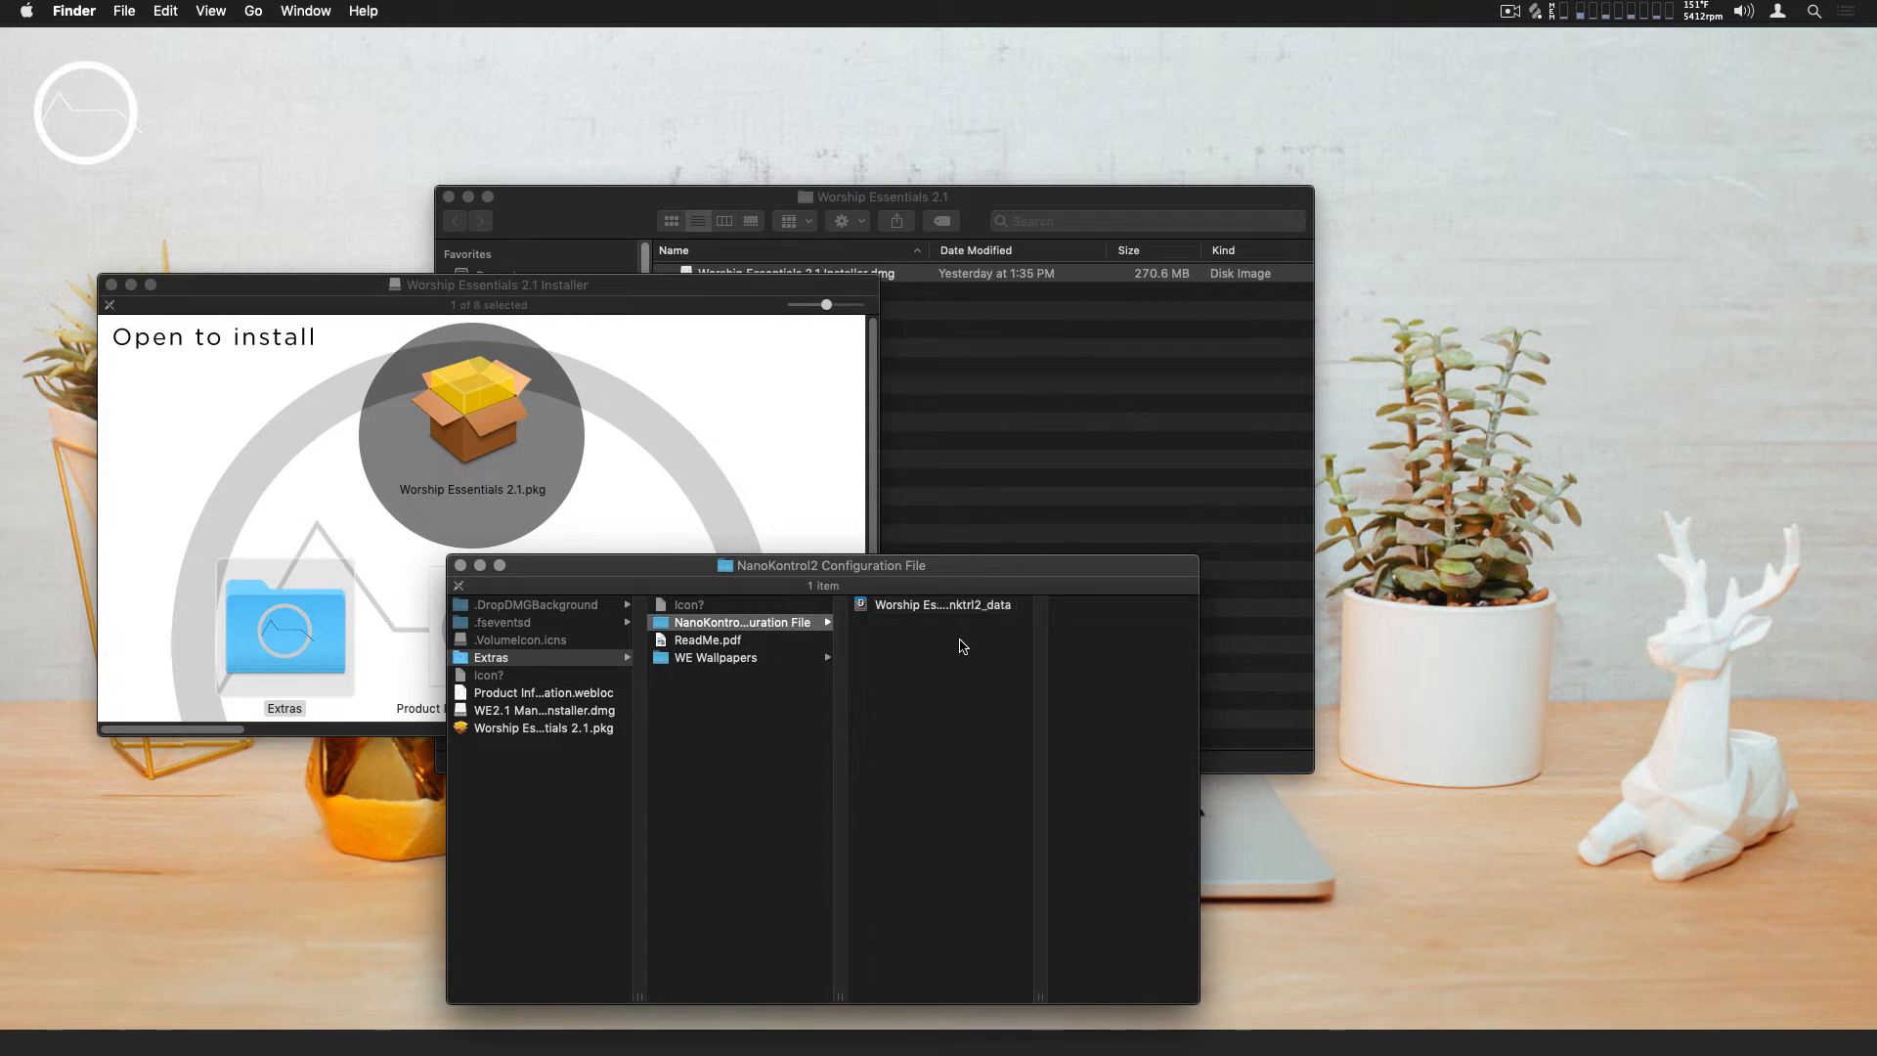
{"action": "left_click", "coordinate": [809, 660]}
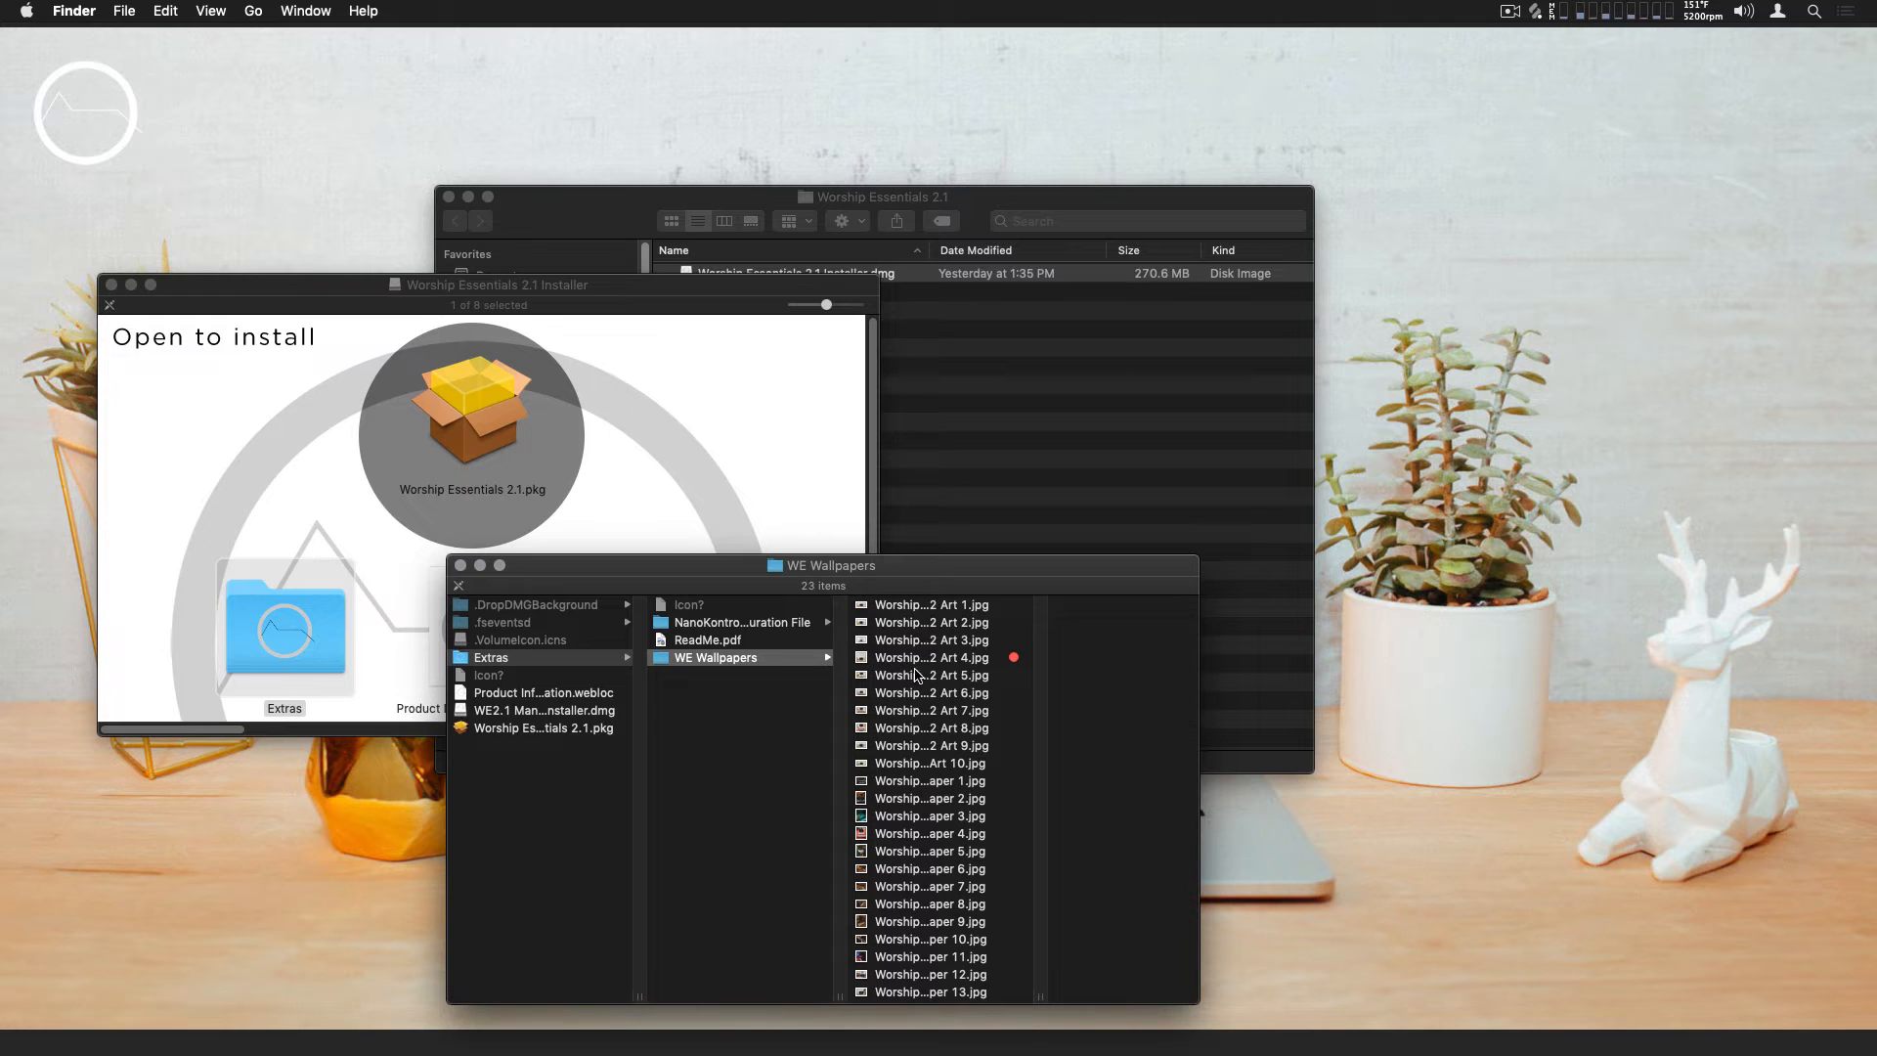
{"action": "left_click", "coordinate": [910, 608]}
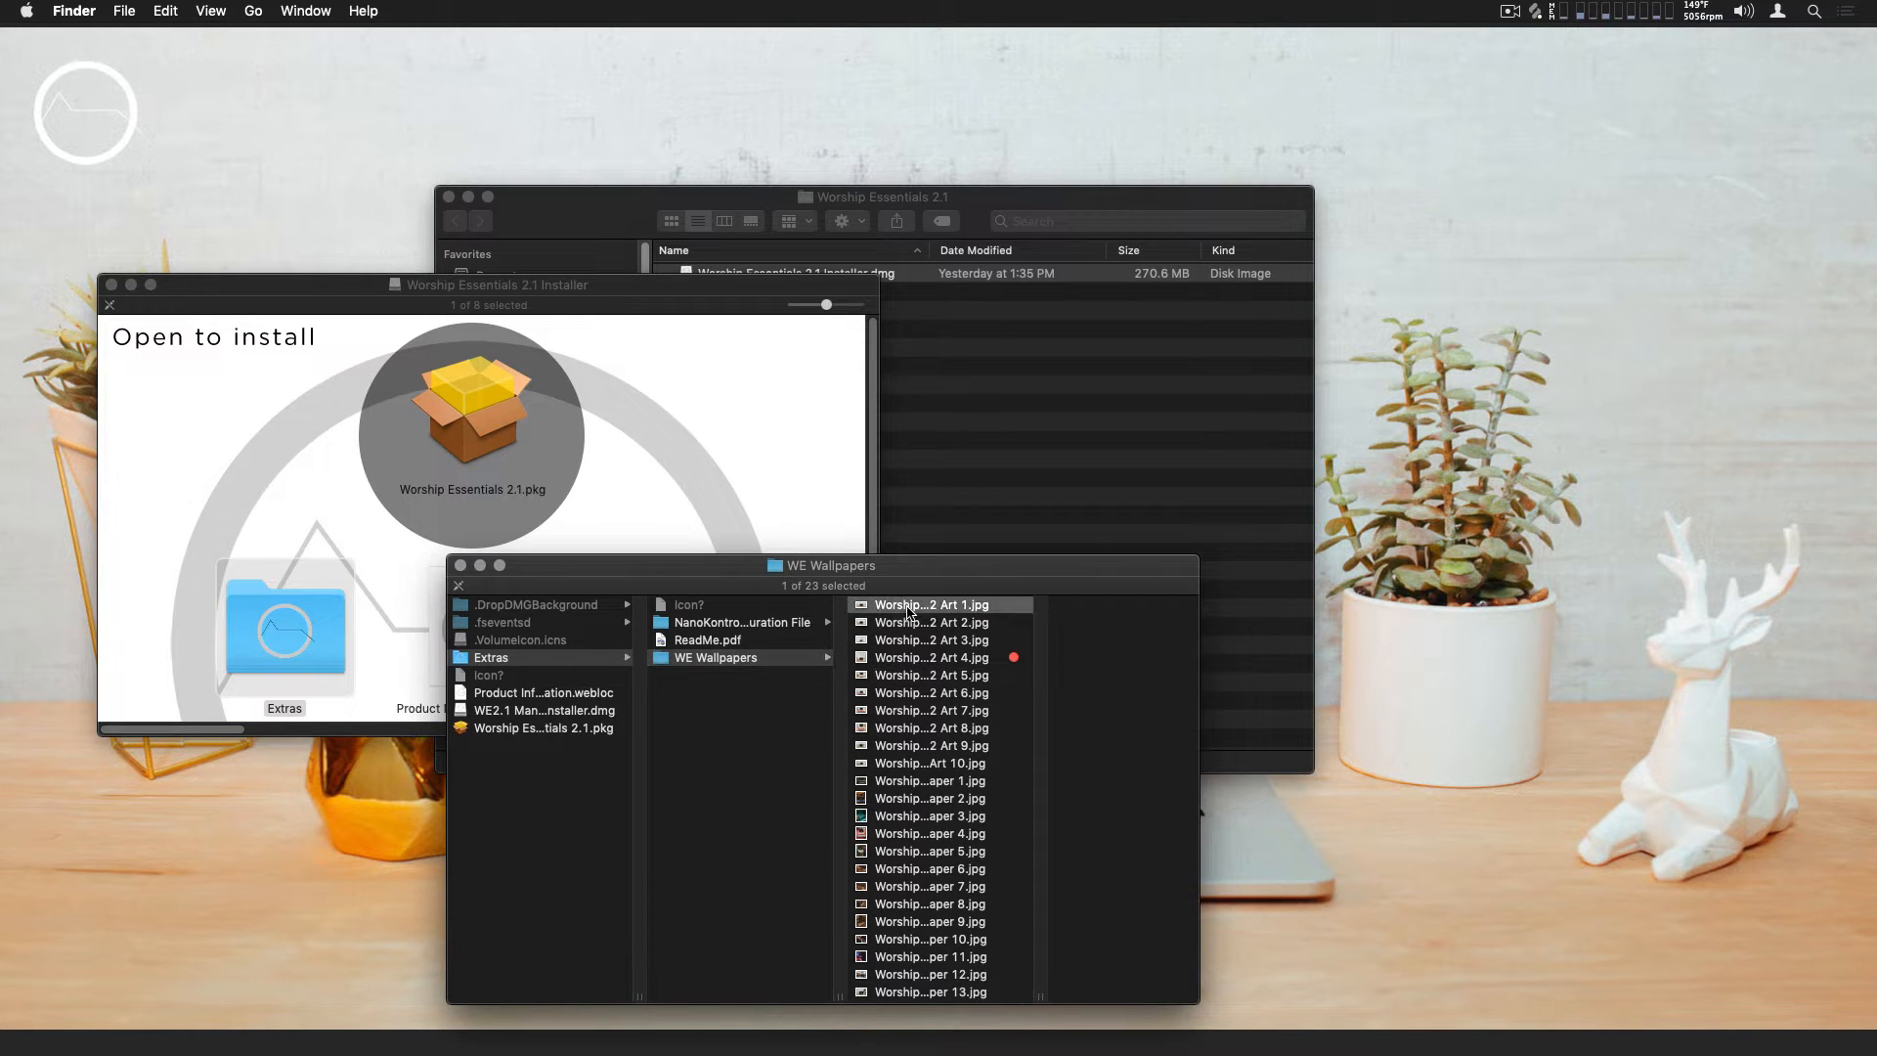
{"action": "left_click", "coordinate": [460, 566]}
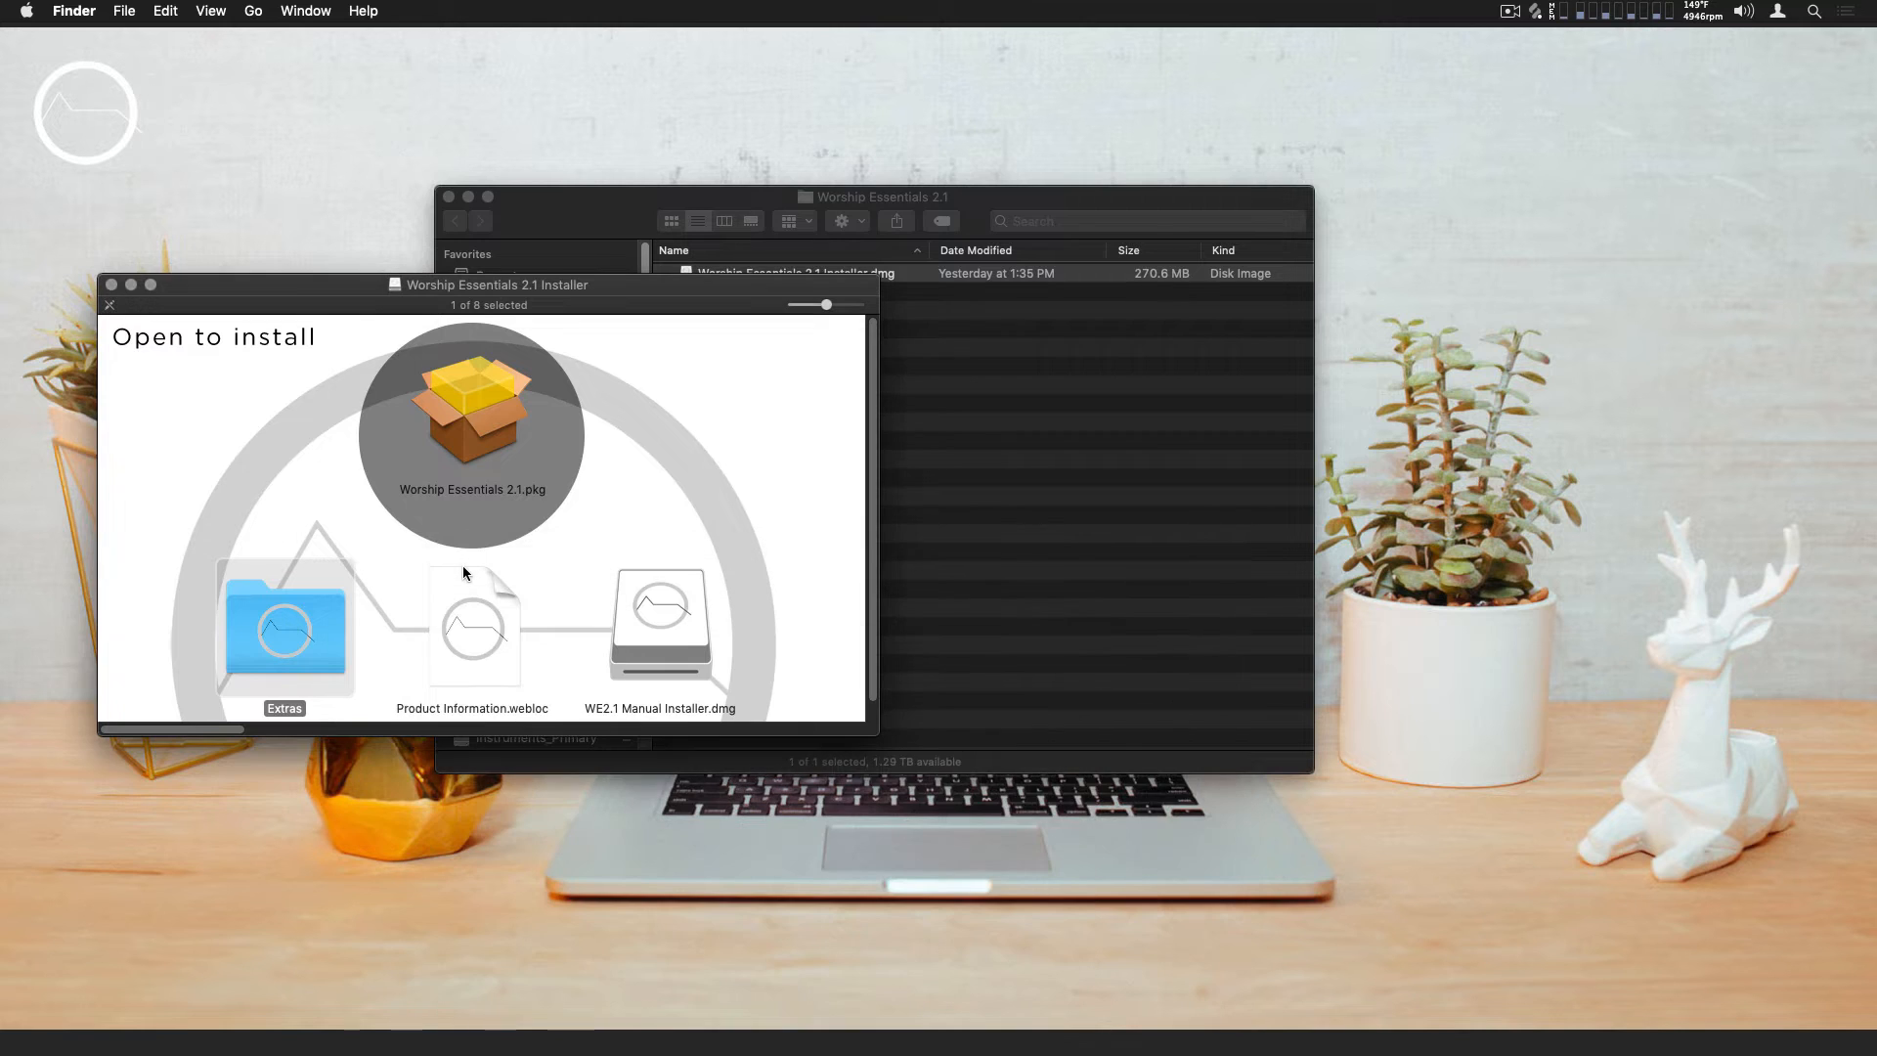
{"action": "left_click", "coordinate": [111, 285]}
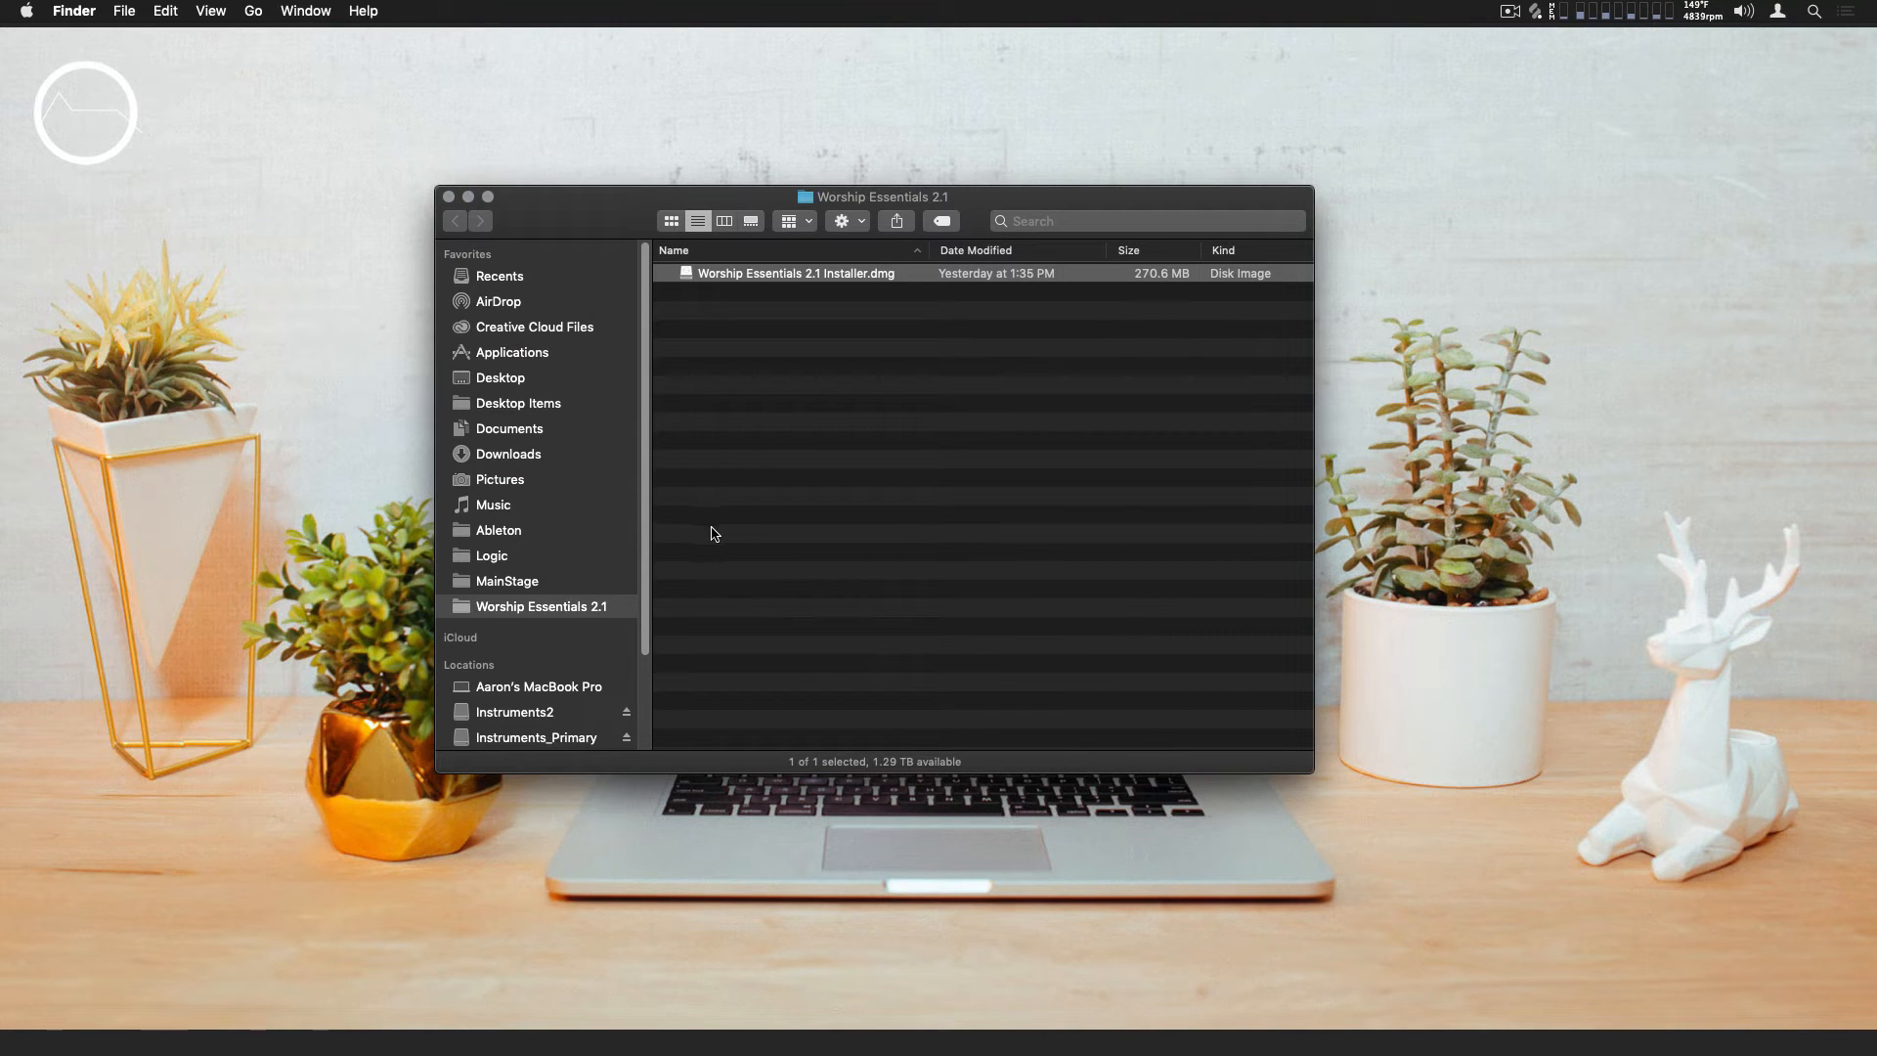
Open the Worship Essentials 2.1 concert from the MainStage folder inside Music, switching to MainStage 3
{"action": "left_click", "coordinate": [604, 505]}
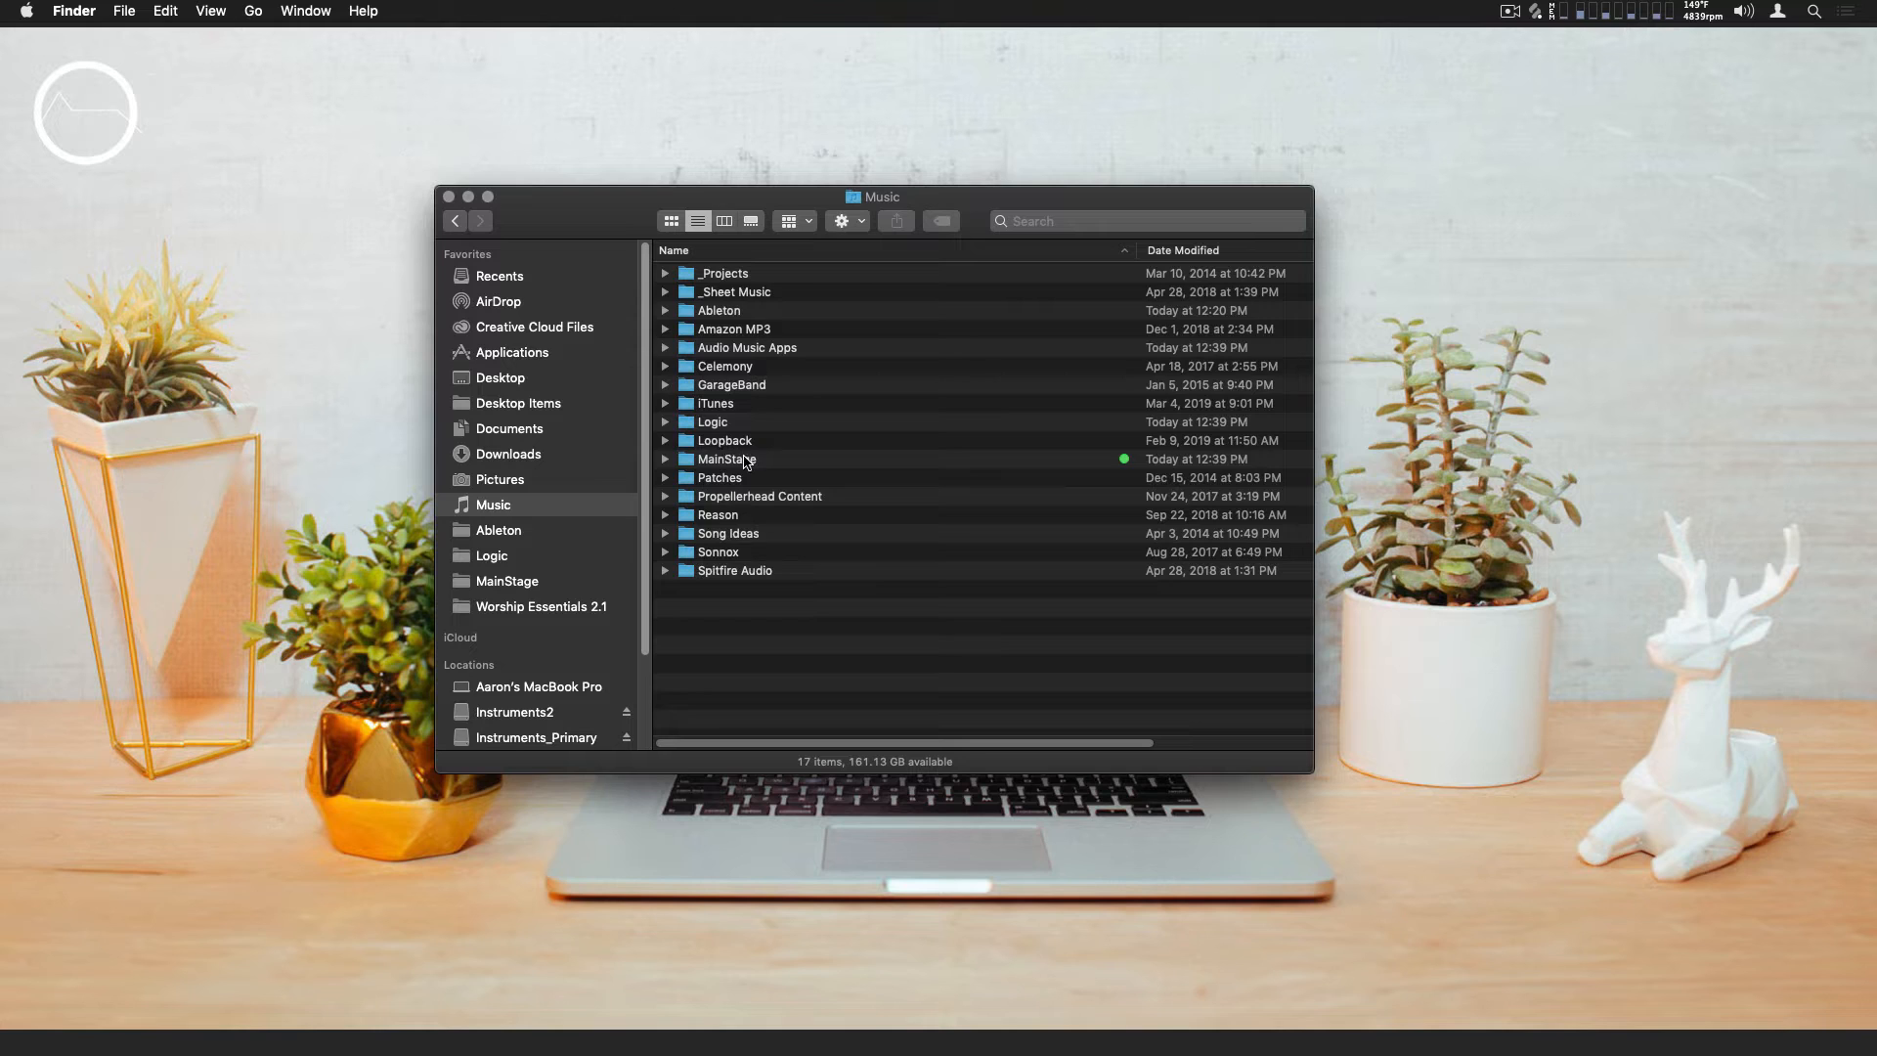
{"action": "double_click", "coordinate": [746, 460]}
{"action": "left_click", "coordinate": [720, 289]}
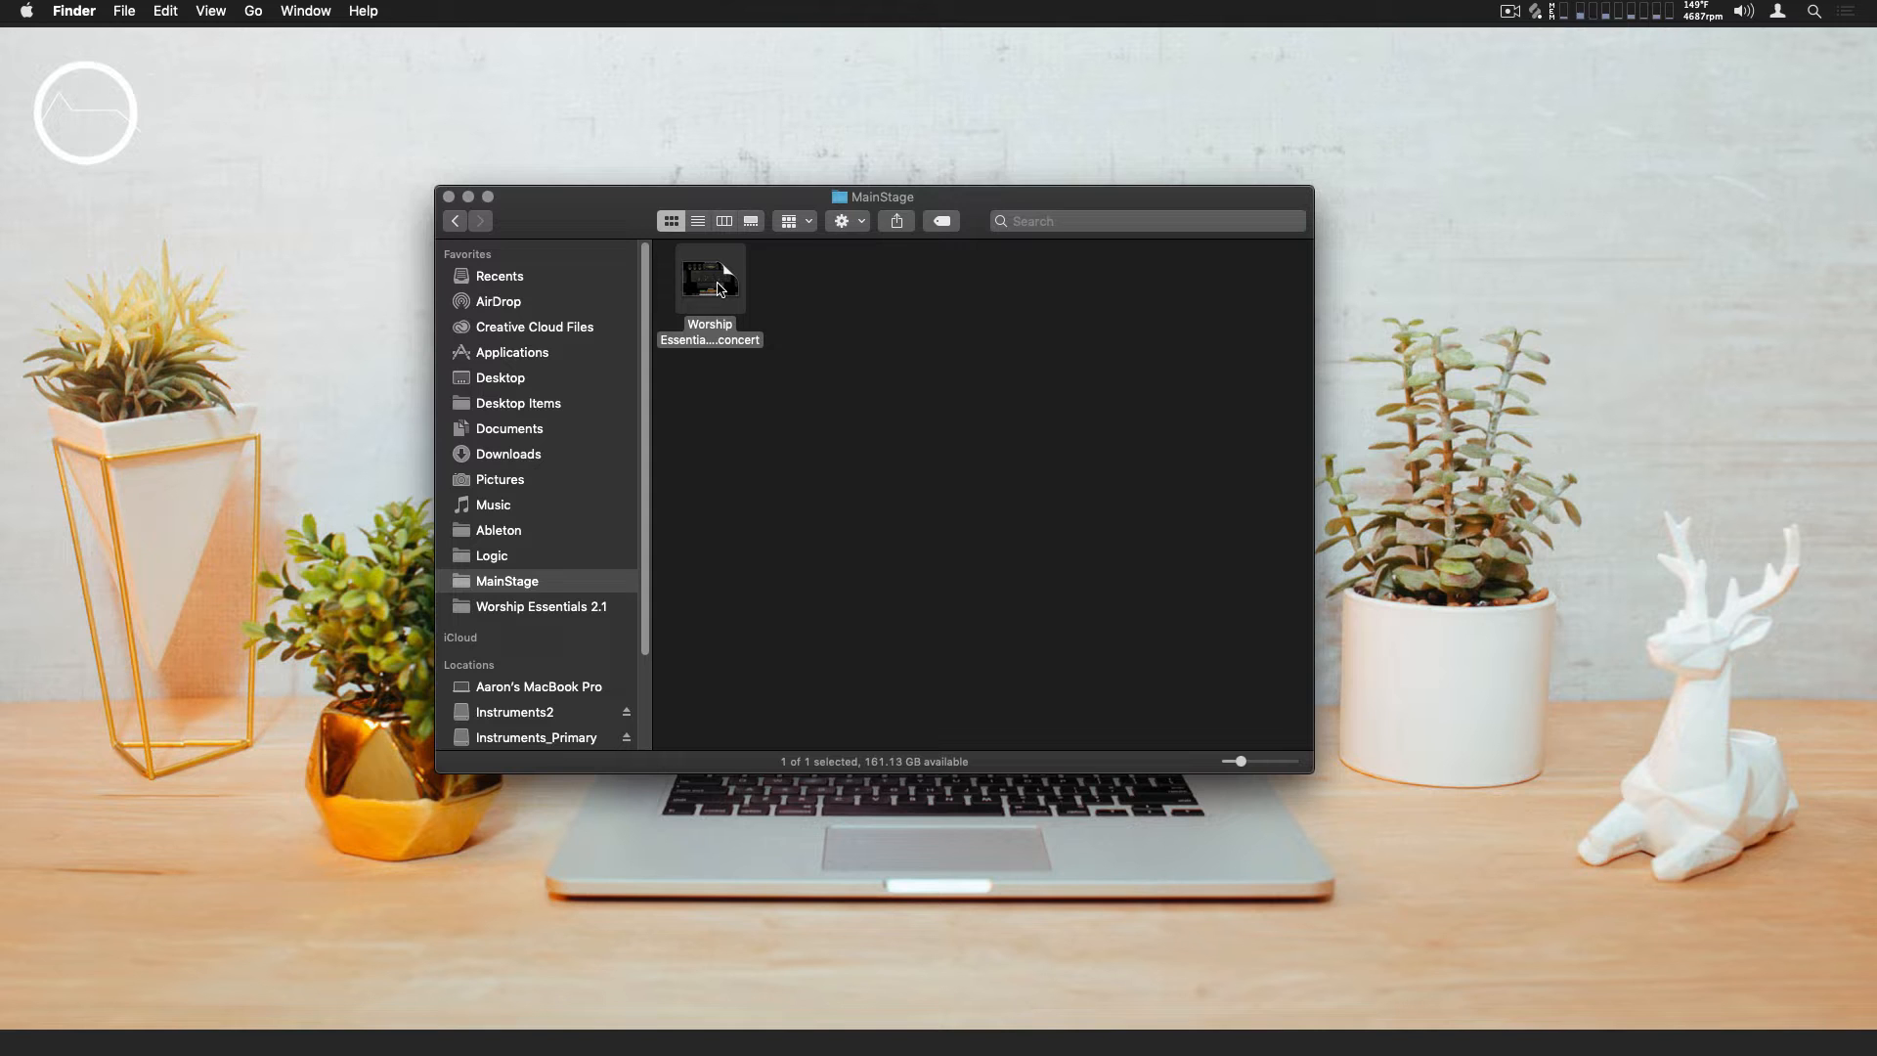
{"action": "double_click", "coordinate": [720, 288]}
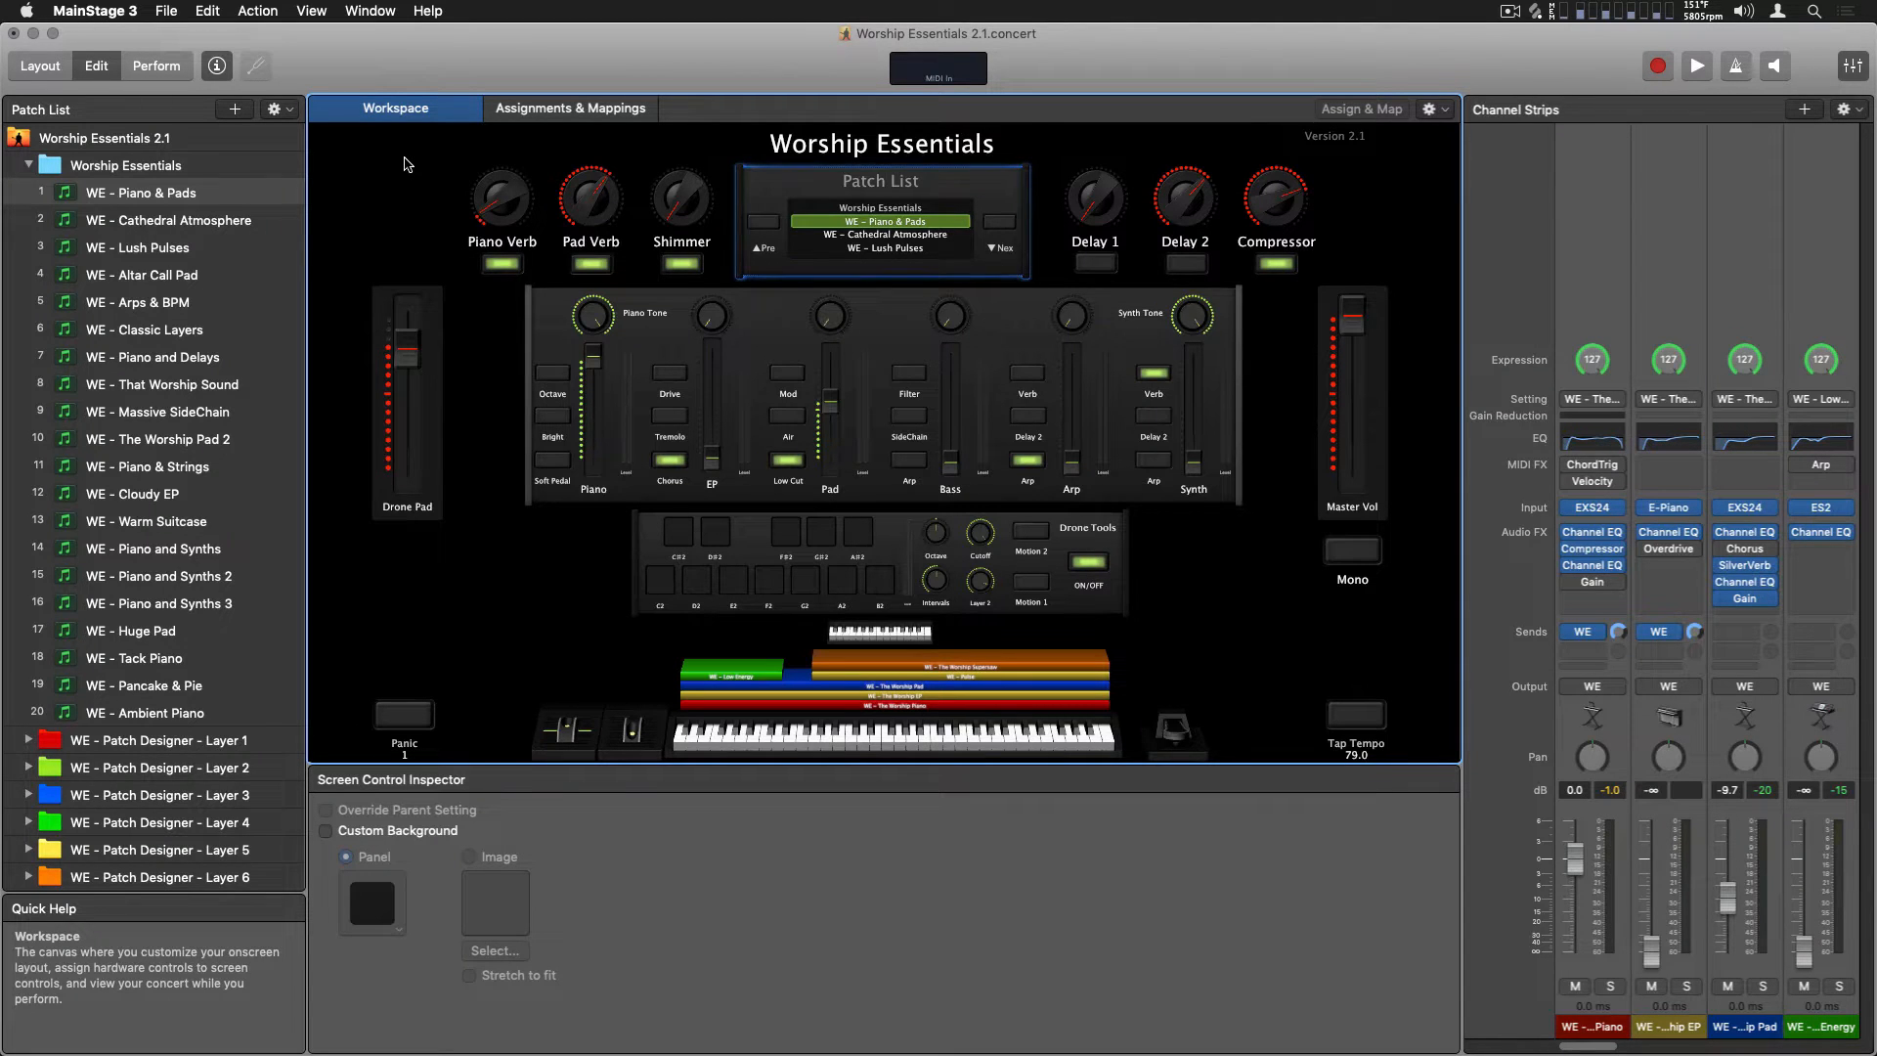
Examine the concert's workspace controls, including the Patch List, Compressor knob, Master Vol fader and Drone Tools section
{"action": "left_click", "coordinate": [408, 165]}
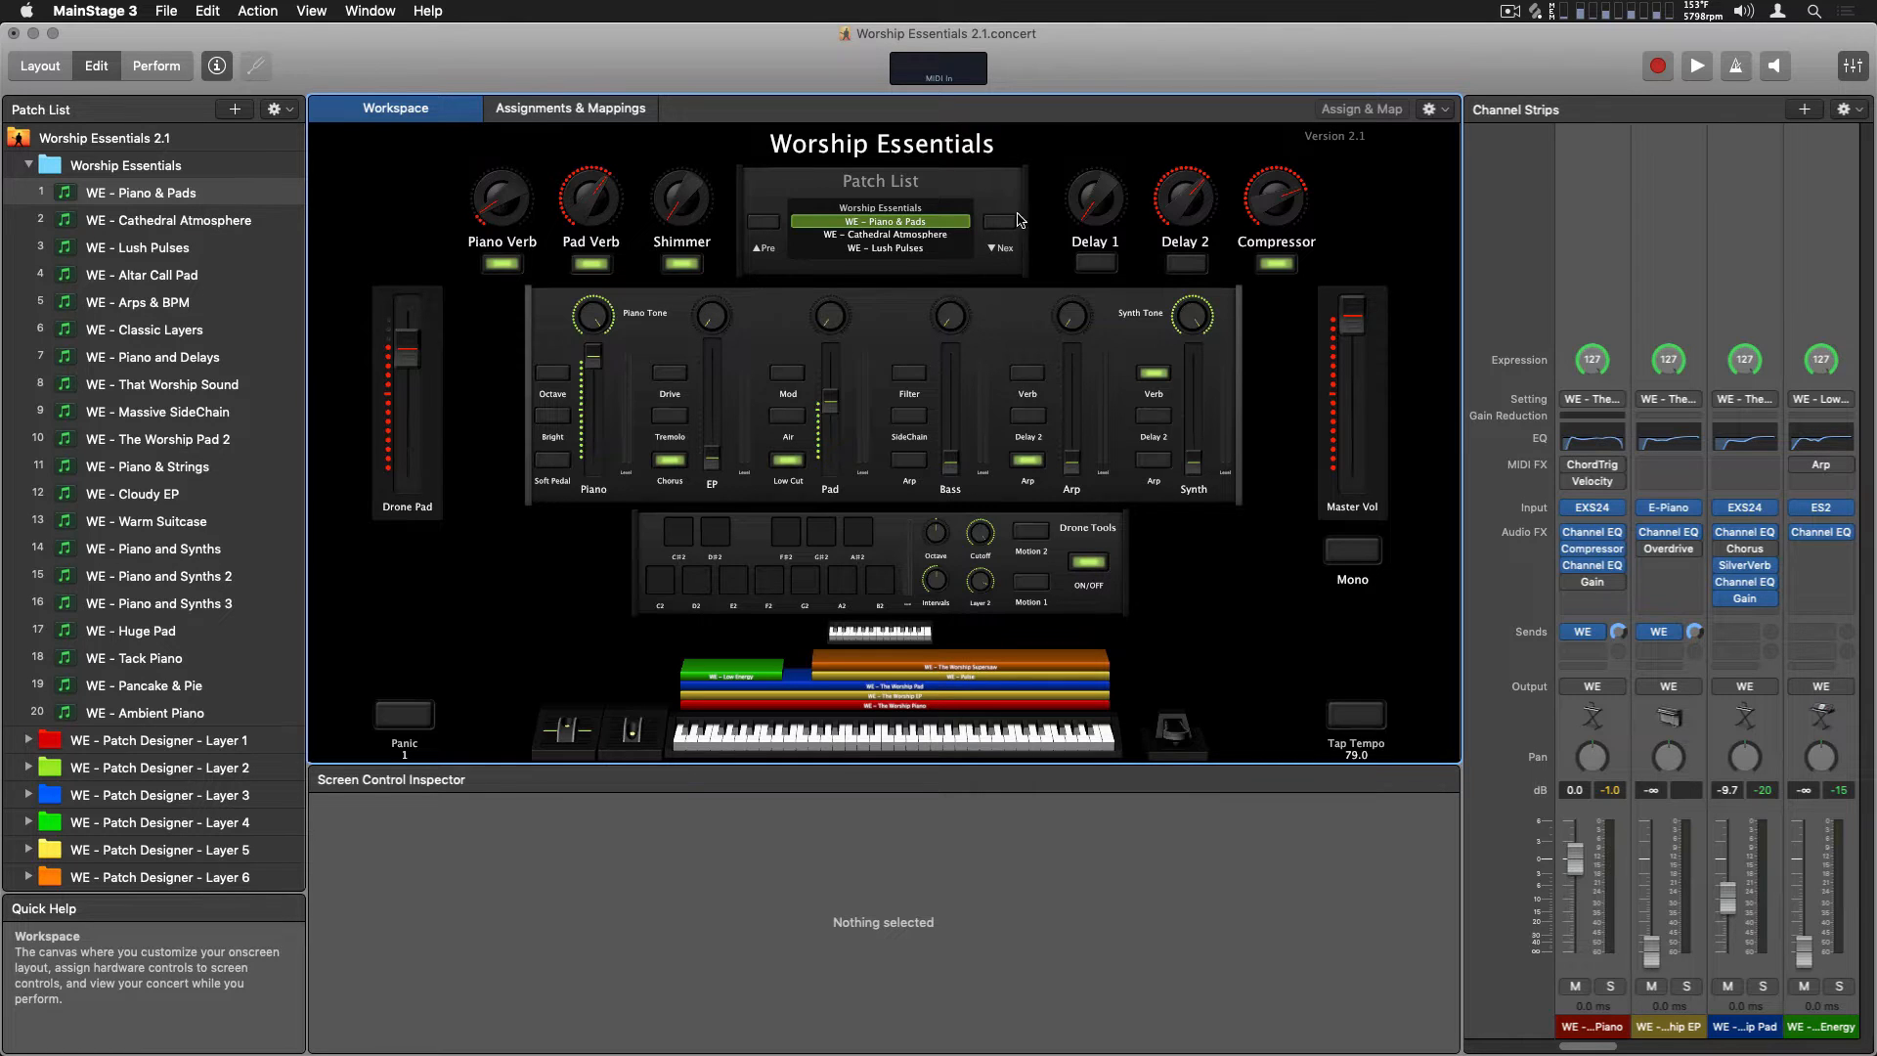
{"action": "left_click", "coordinate": [1302, 230]}
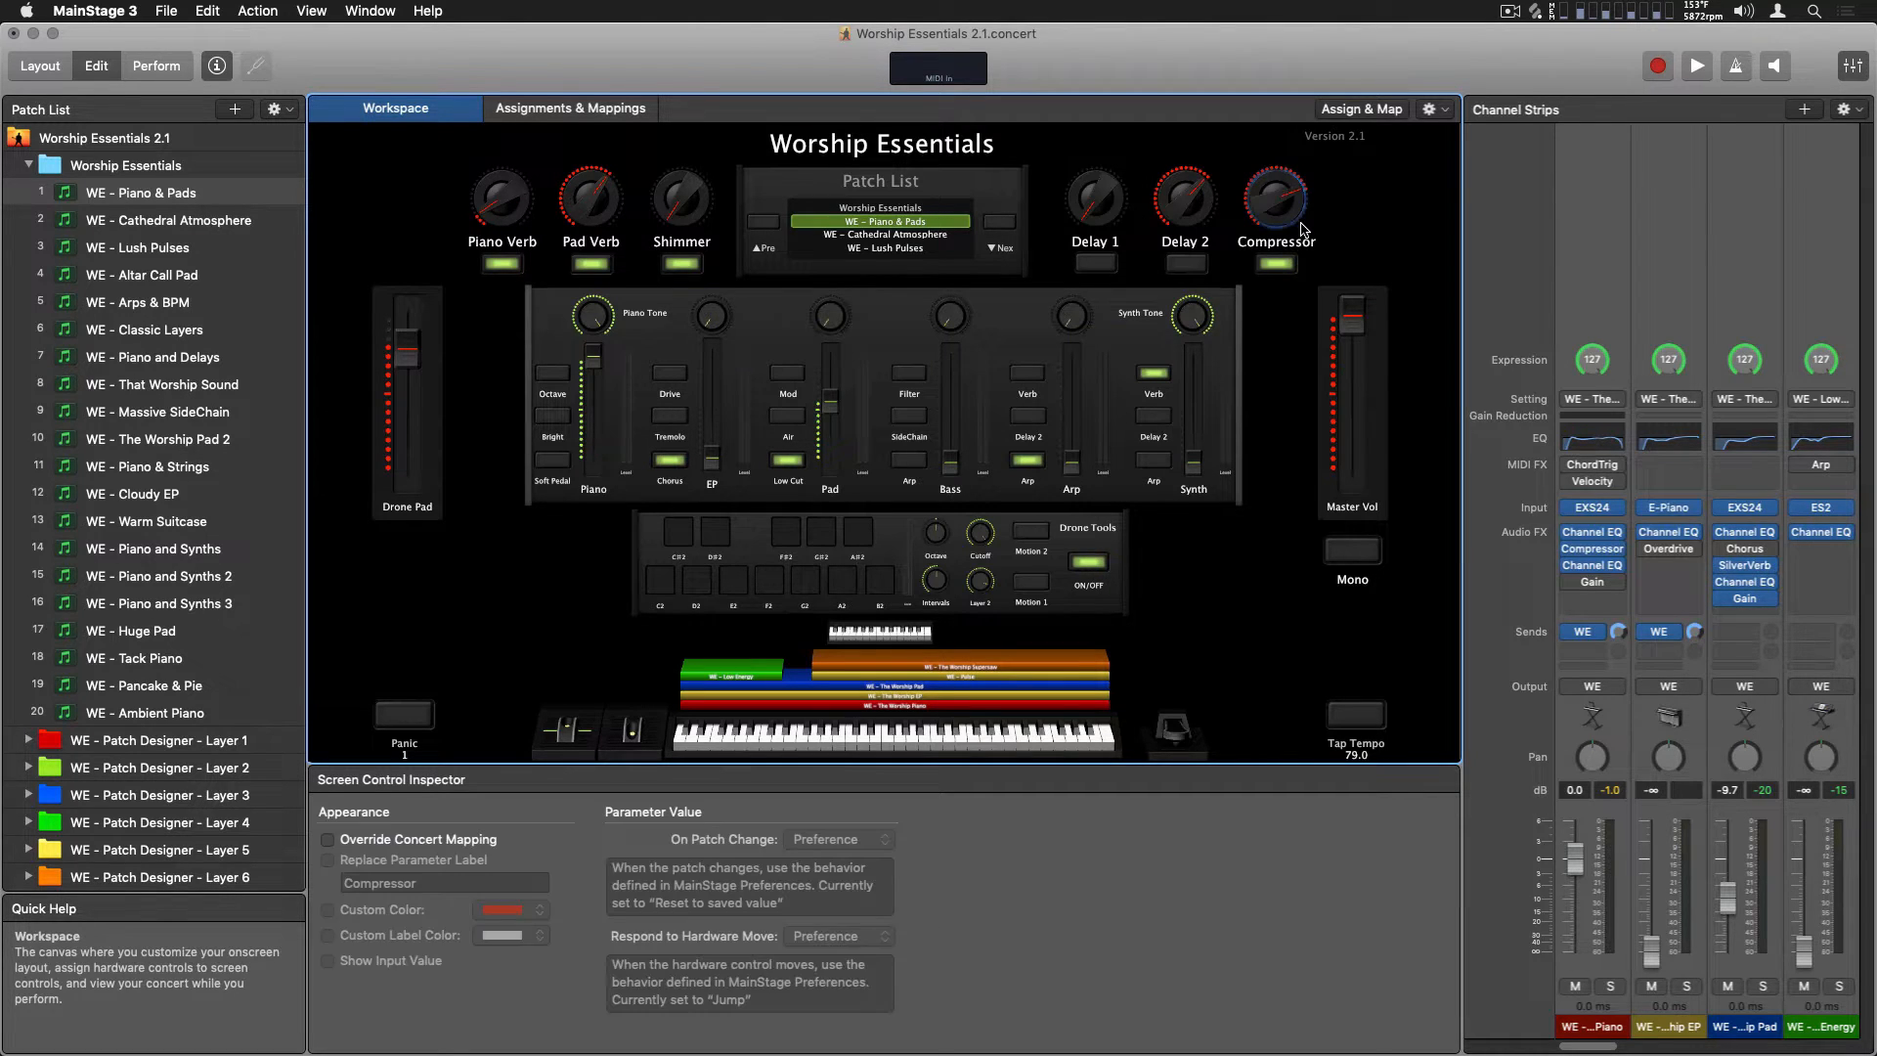
{"action": "left_click", "coordinate": [989, 204]}
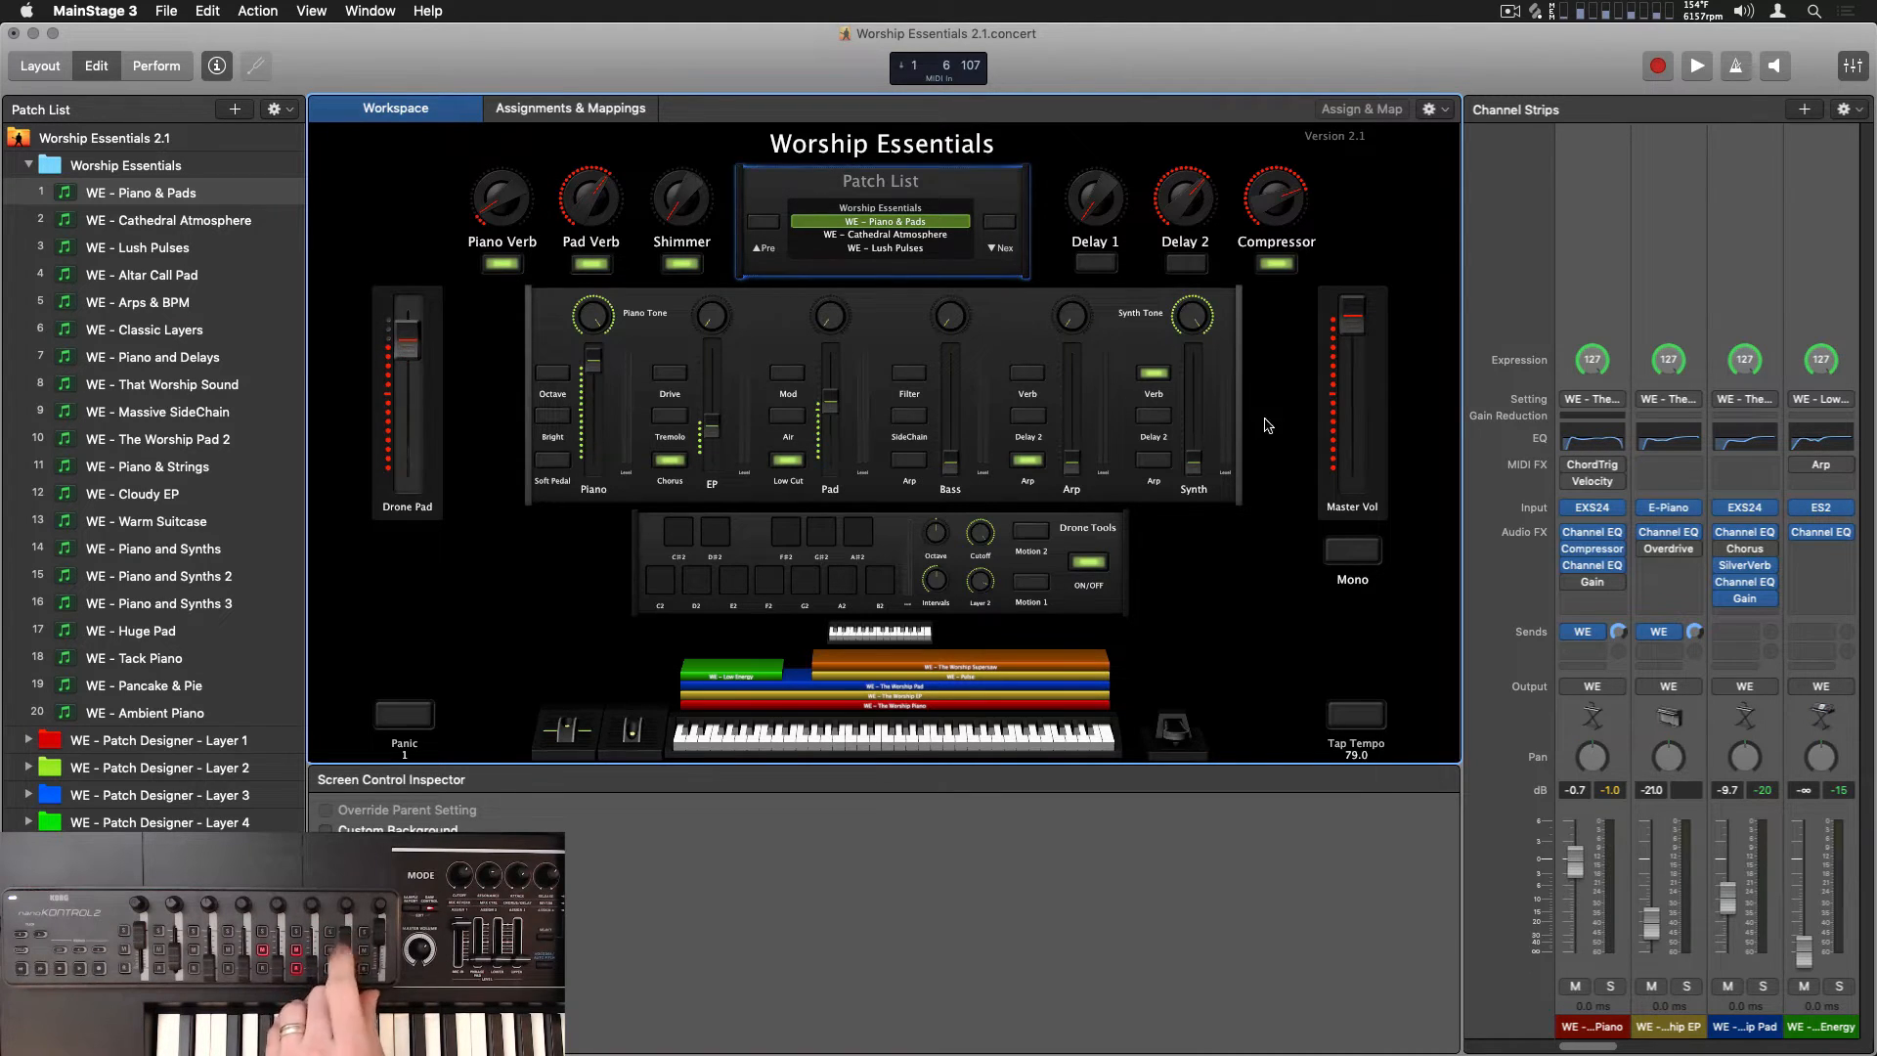
{"action": "left_click", "coordinate": [1357, 331]}
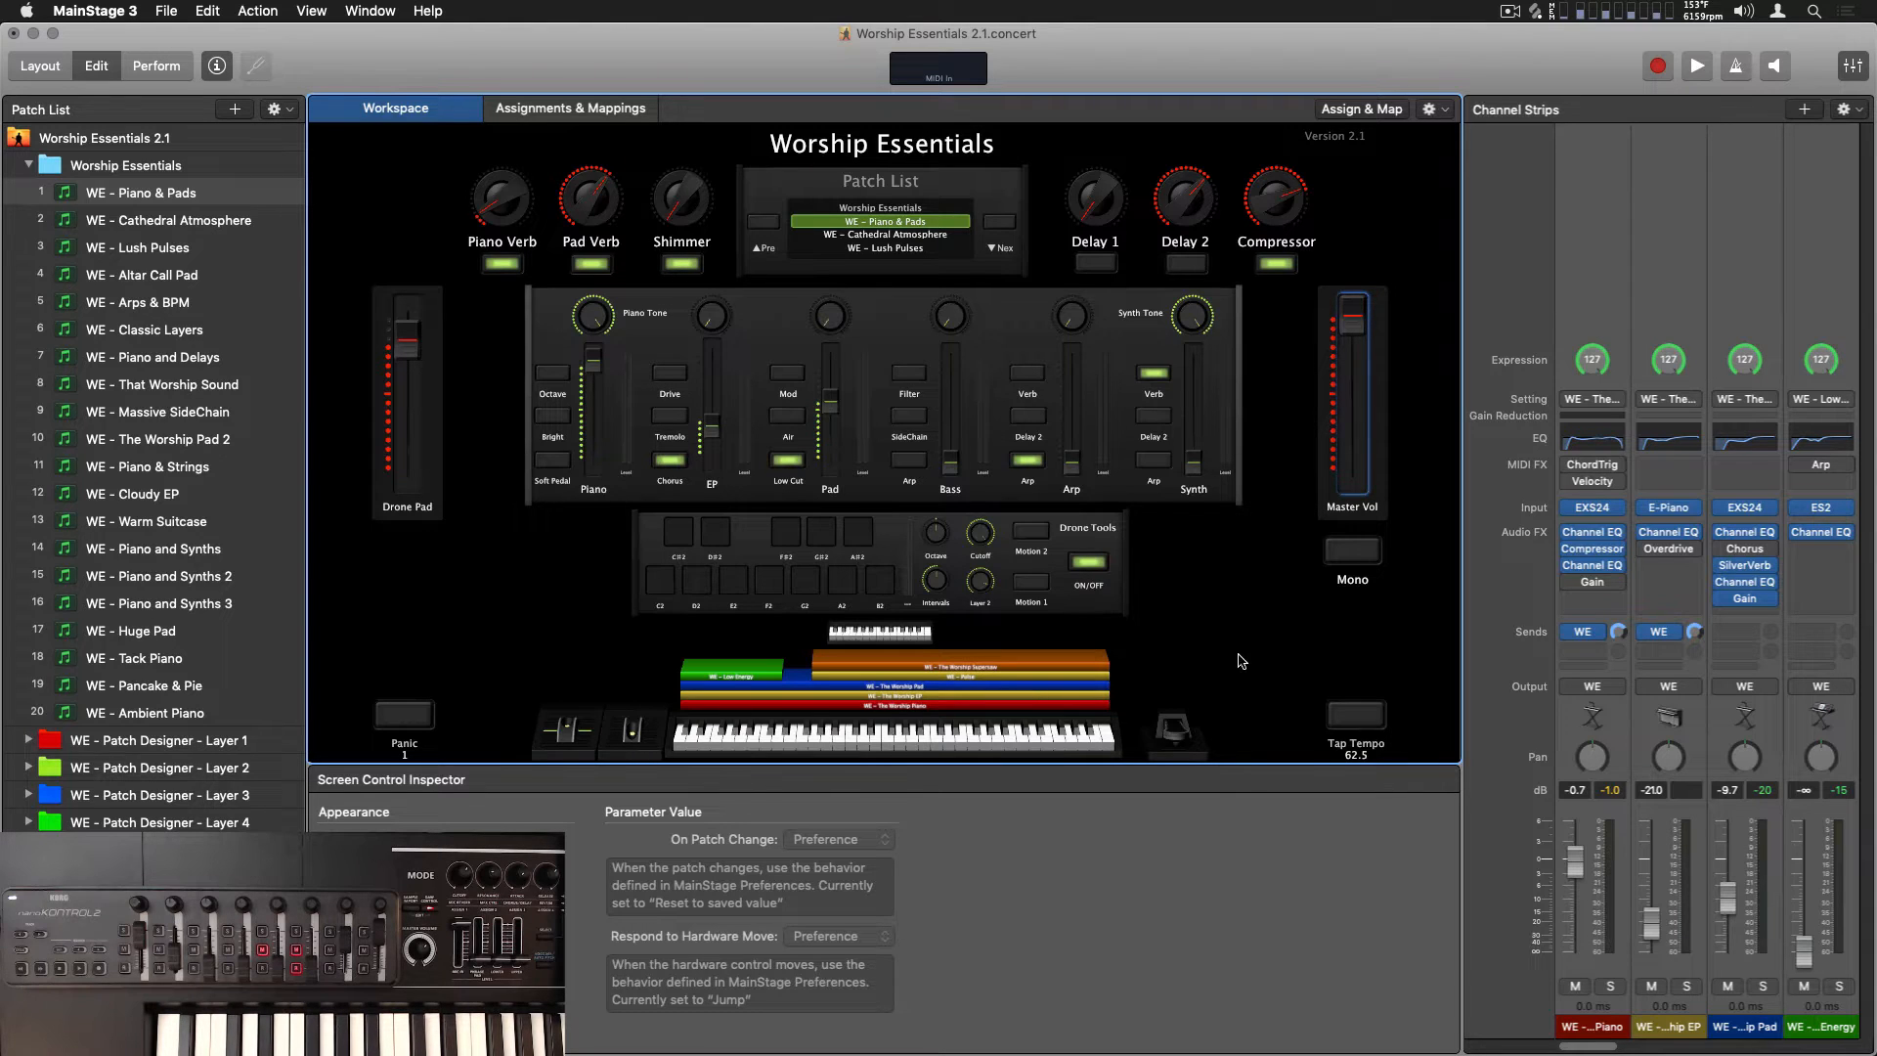
{"action": "left_click", "coordinate": [653, 544]}
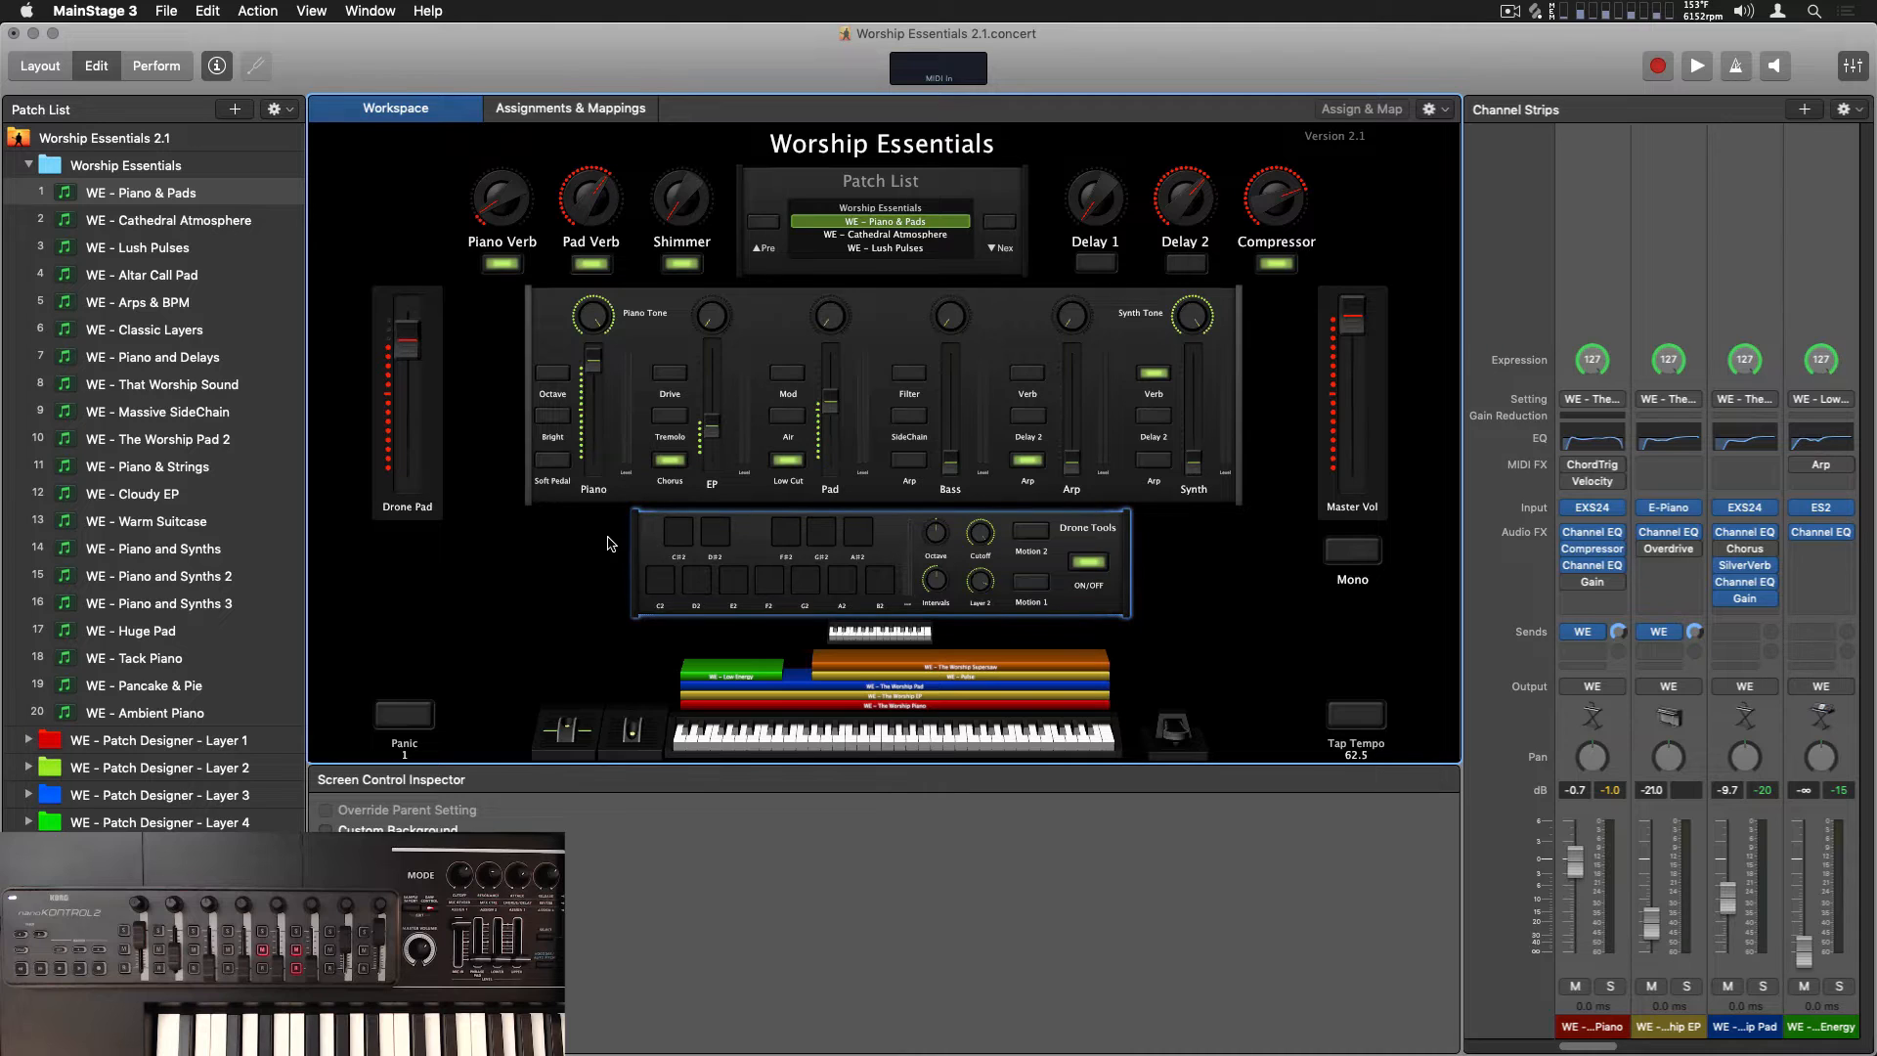
{"action": "left_click", "coordinate": [609, 544]}
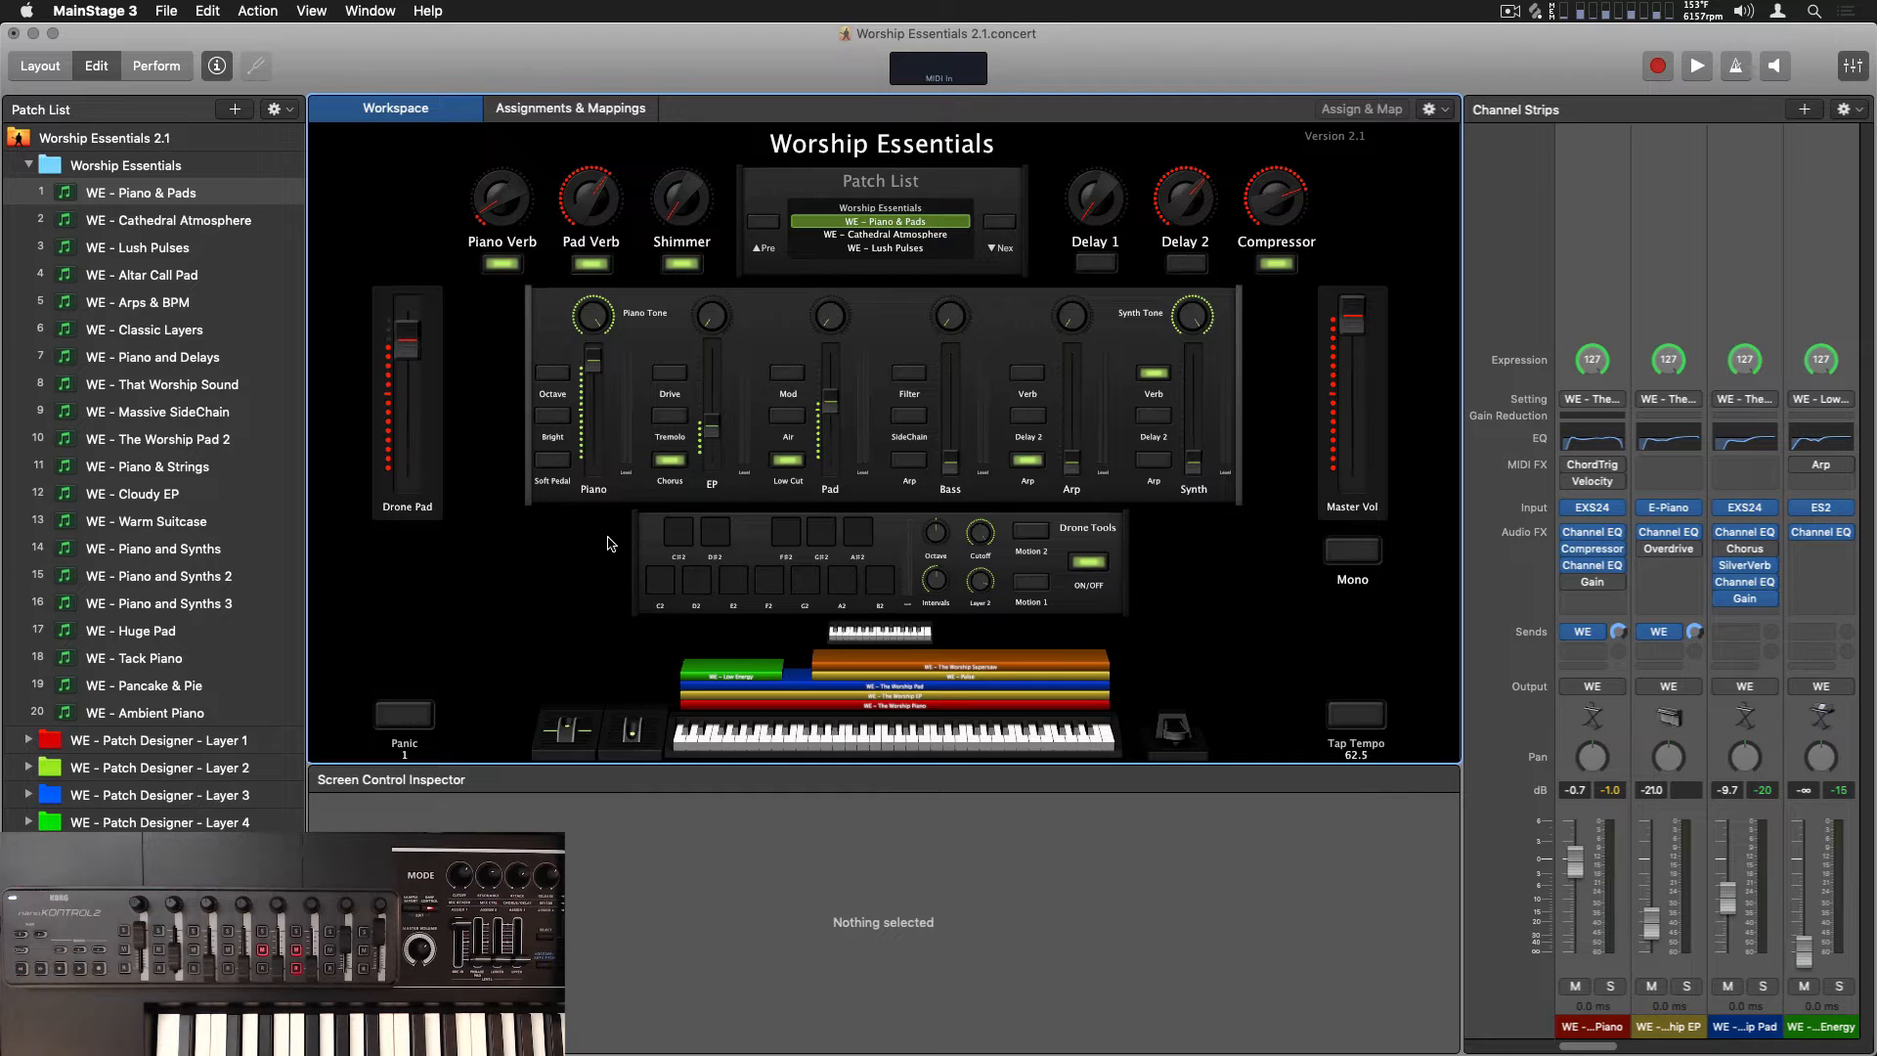
In Layout mode, assign the main keyboard screen control to the UltraLite mk3 MIDI Port on Channel 1
{"action": "left_click", "coordinate": [41, 66]}
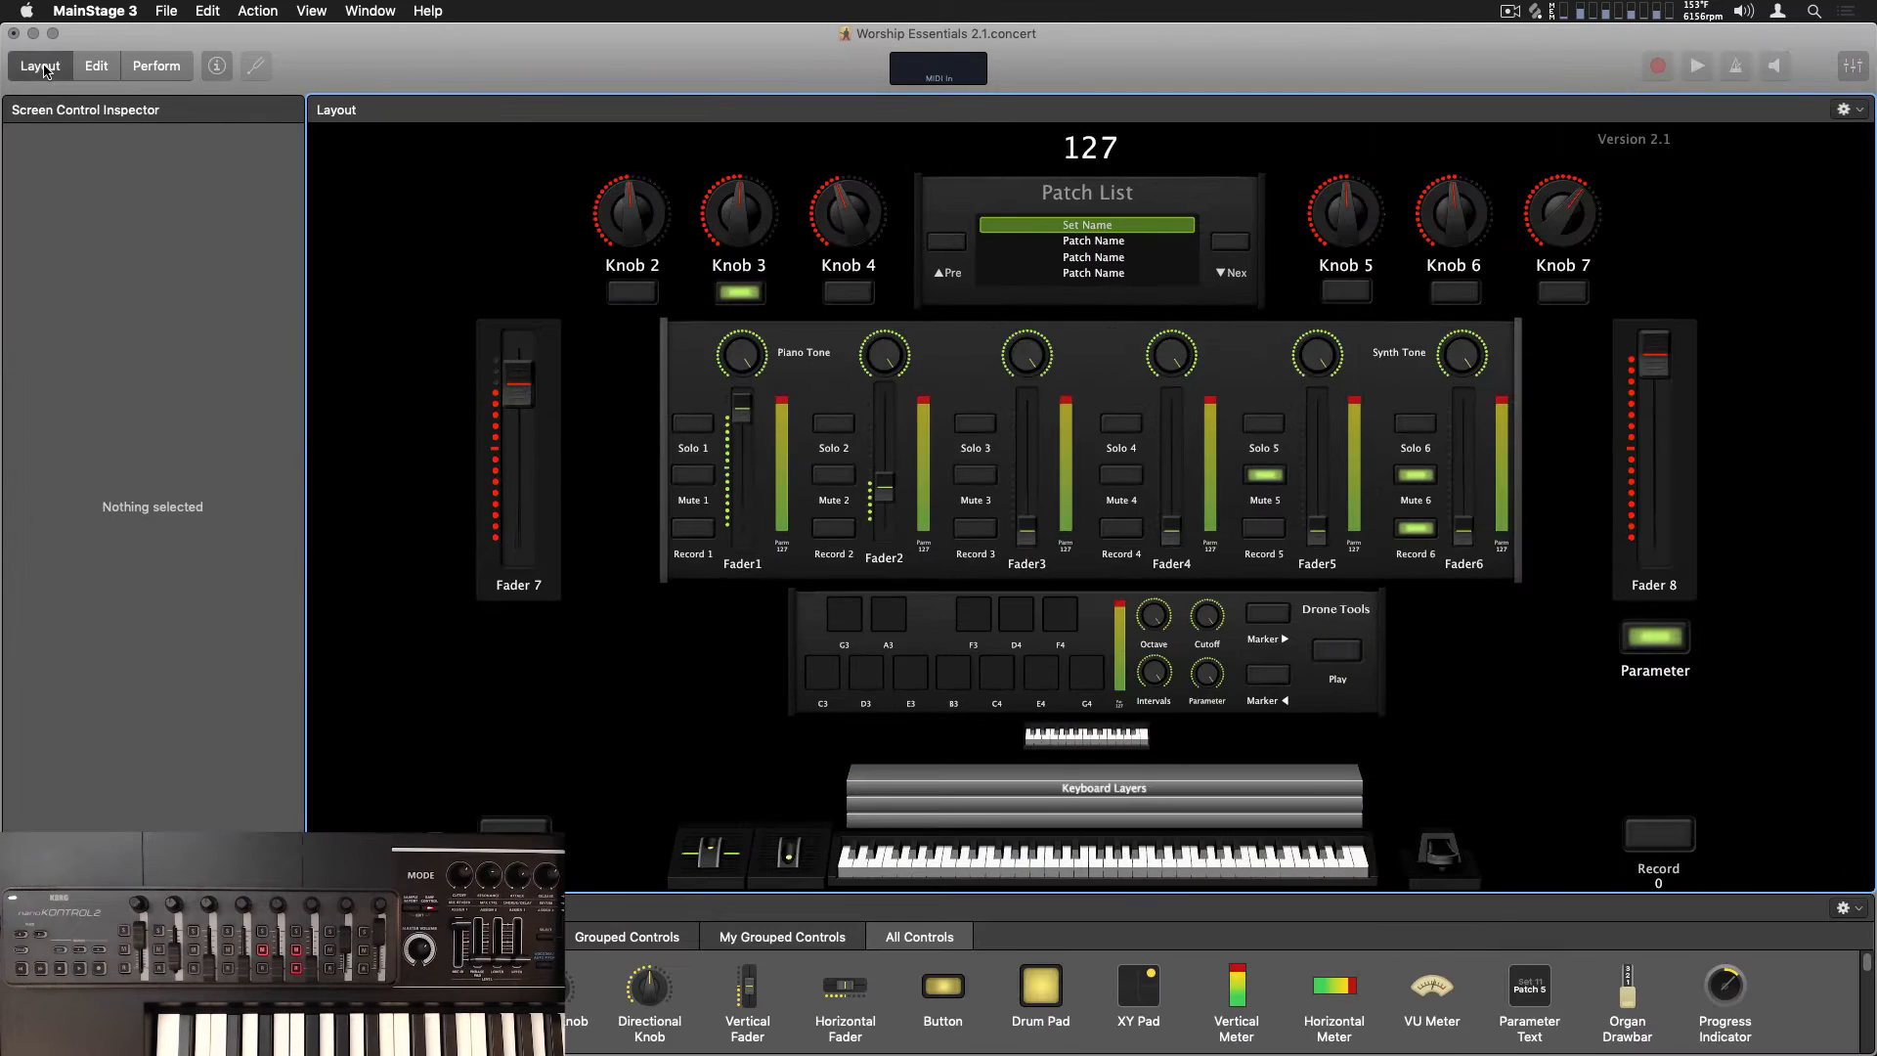
{"action": "left_click", "coordinate": [1097, 873]}
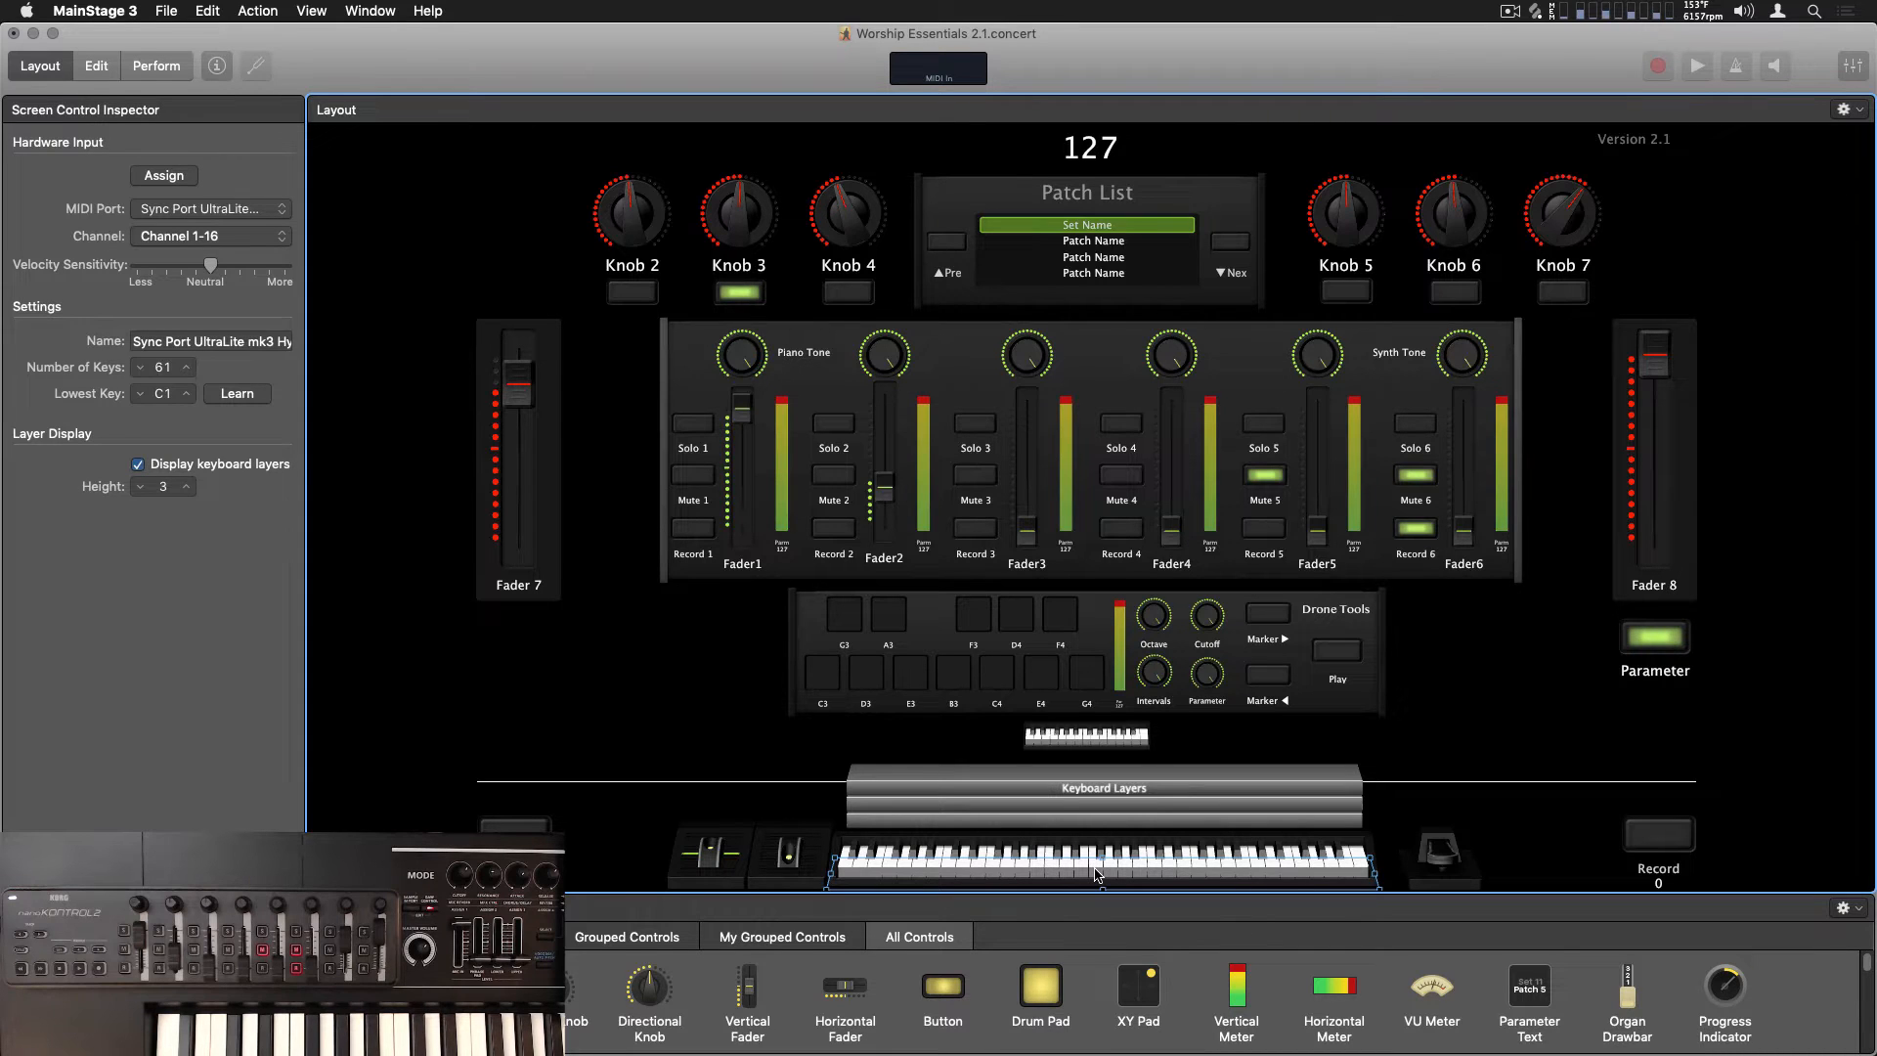
{"action": "left_click", "coordinate": [181, 173]}
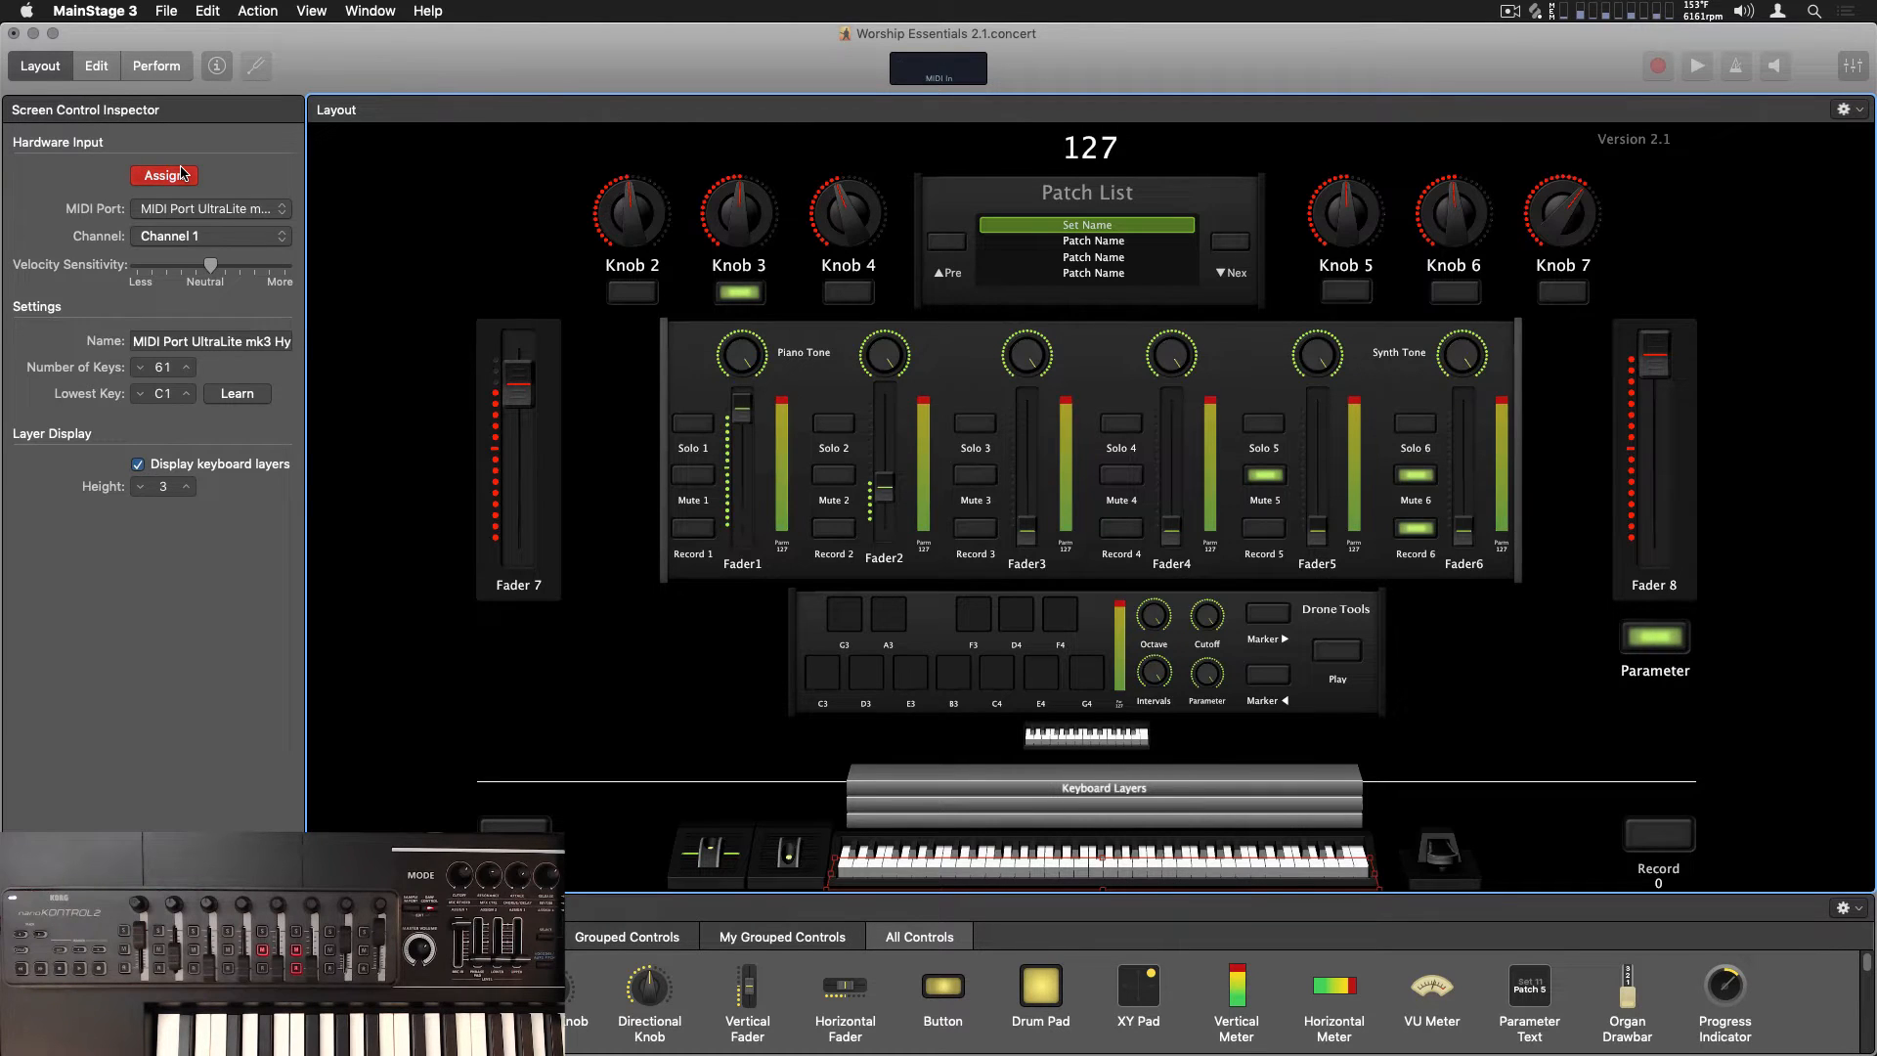
{"action": "left_click", "coordinate": [183, 176]}
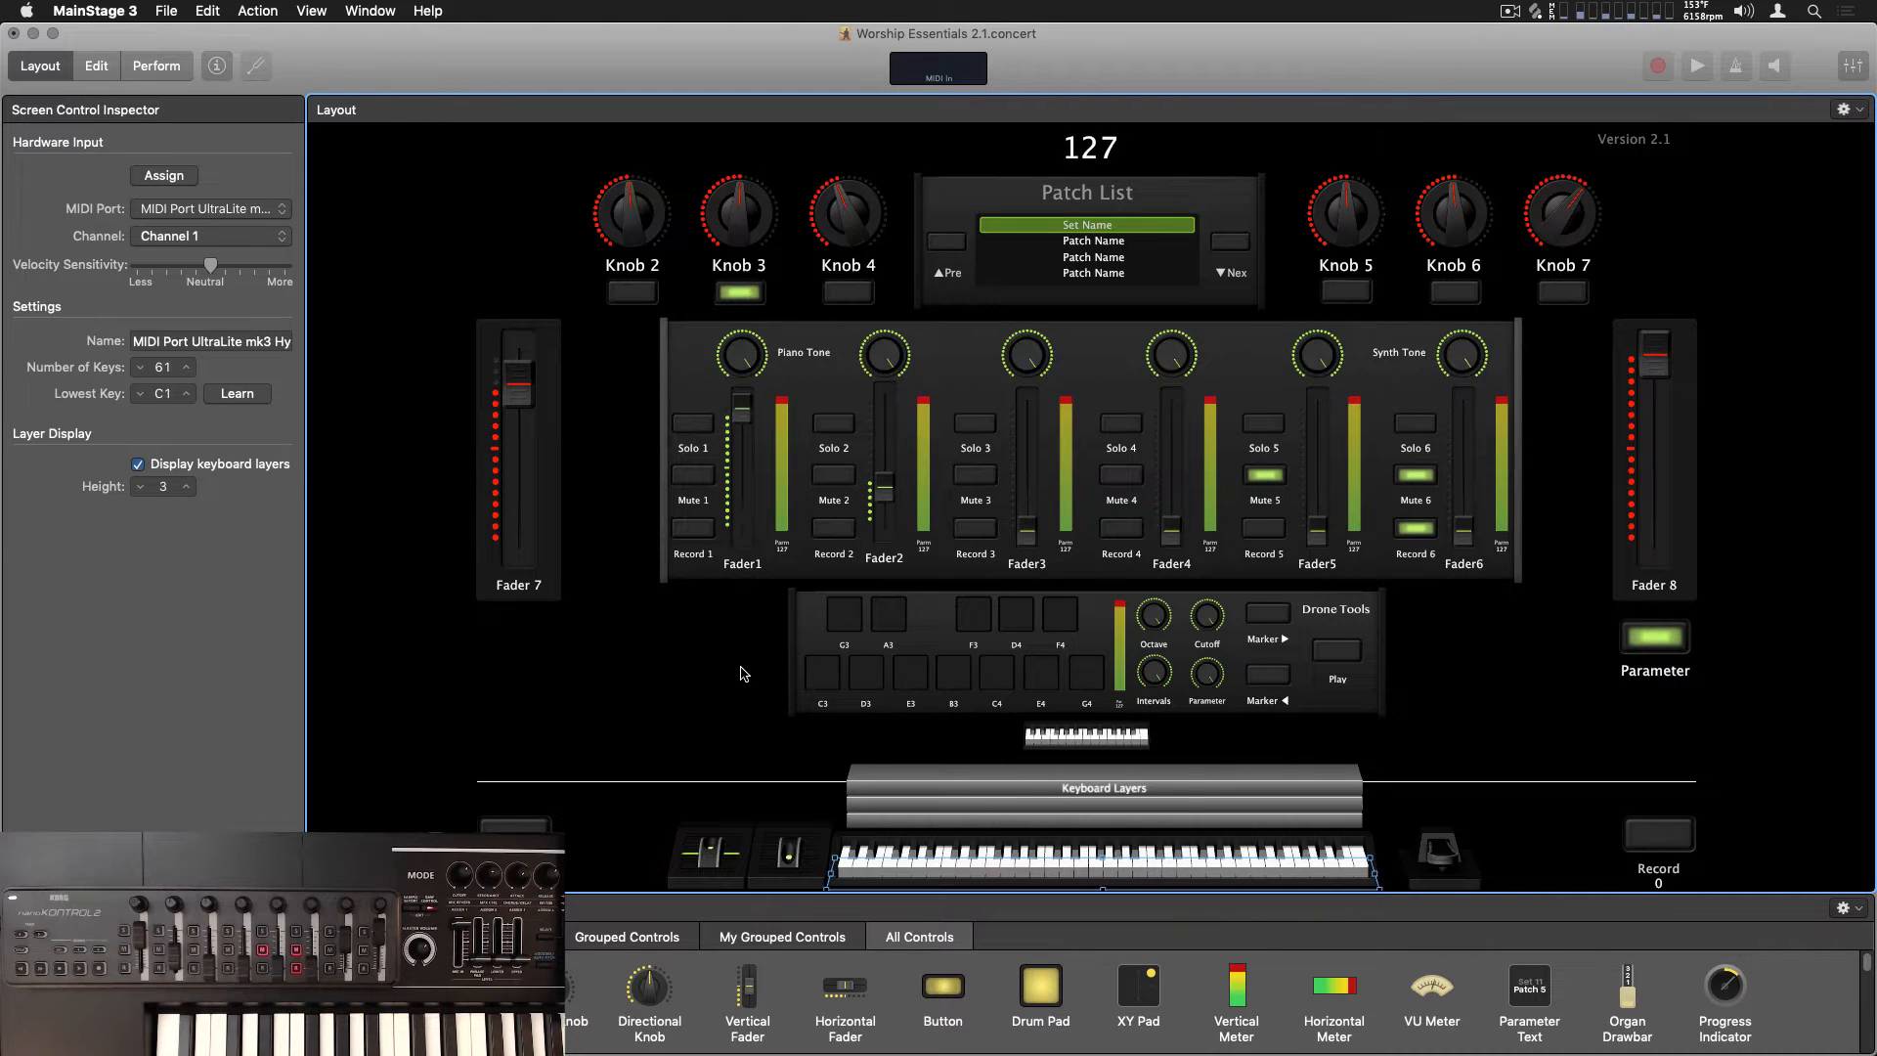
Run the hardware assignment for the small keyboard below Drone Tools and return the concert to Edit mode
{"action": "left_click", "coordinate": [1102, 738]}
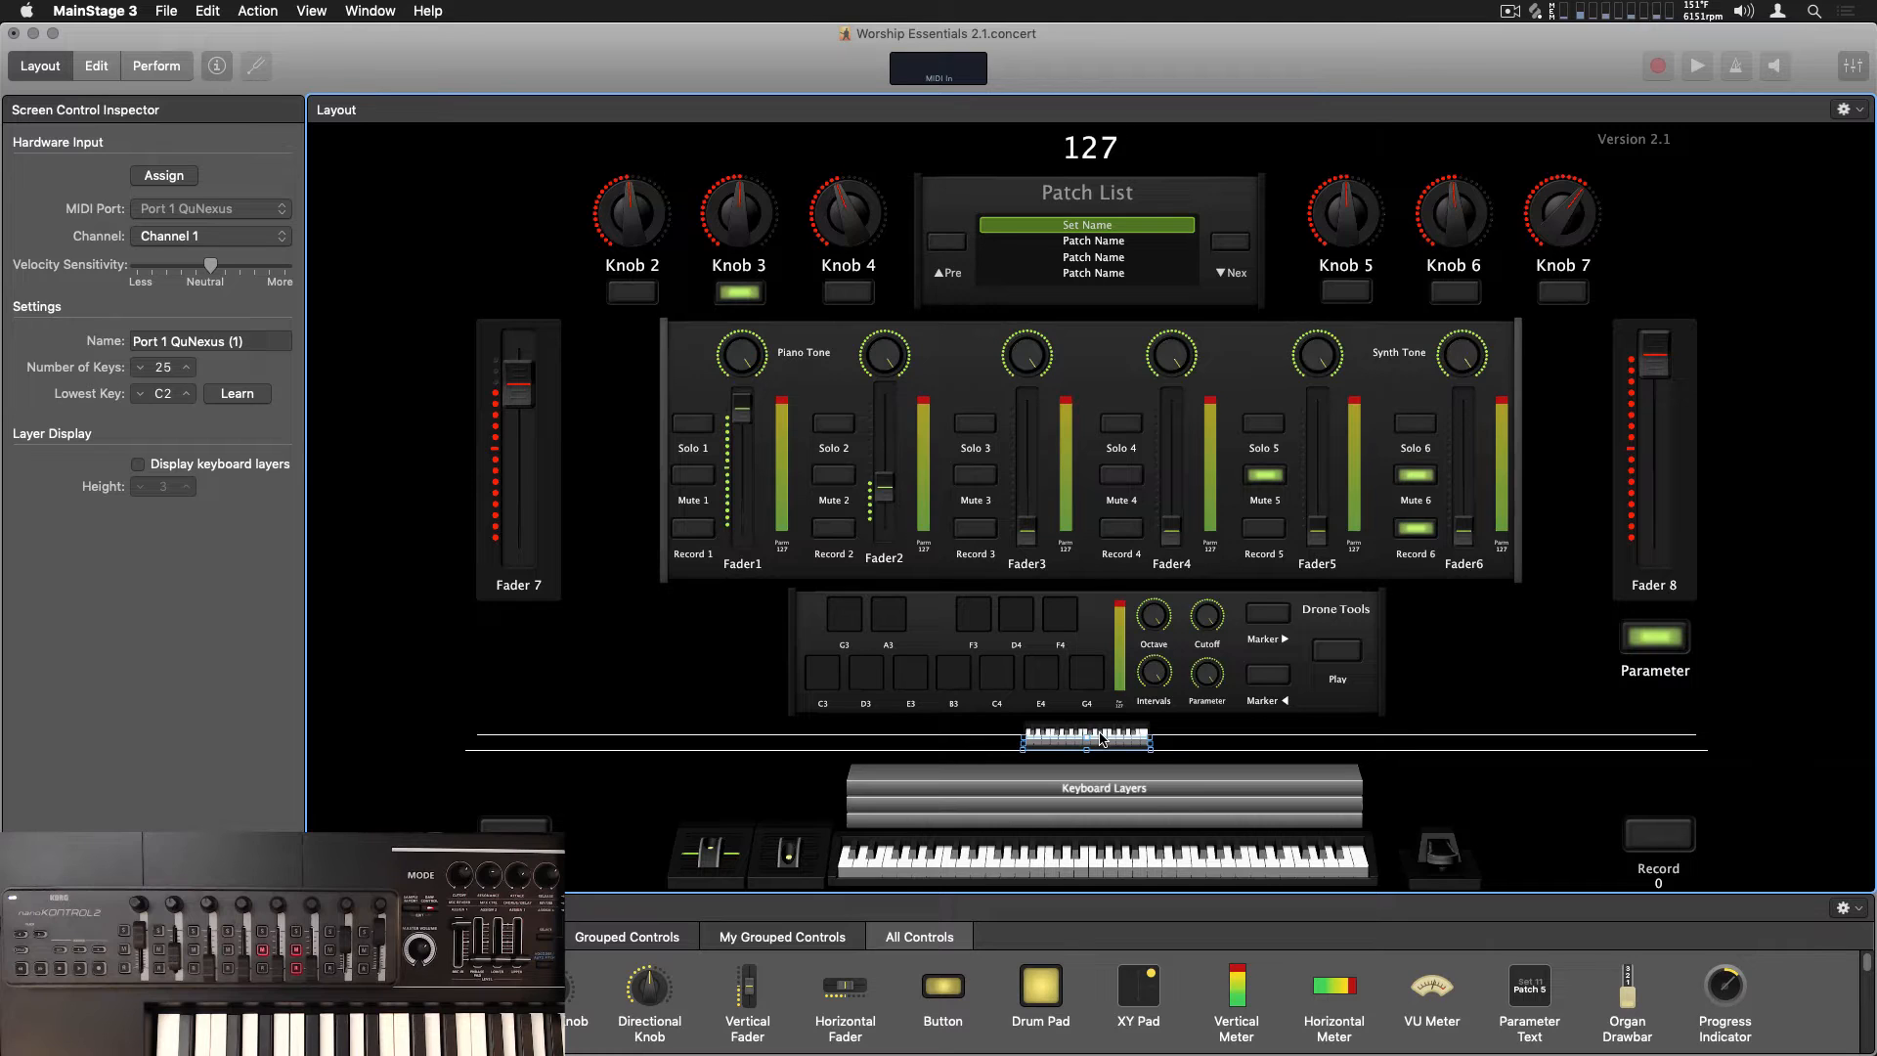
{"action": "left_click", "coordinate": [165, 181]}
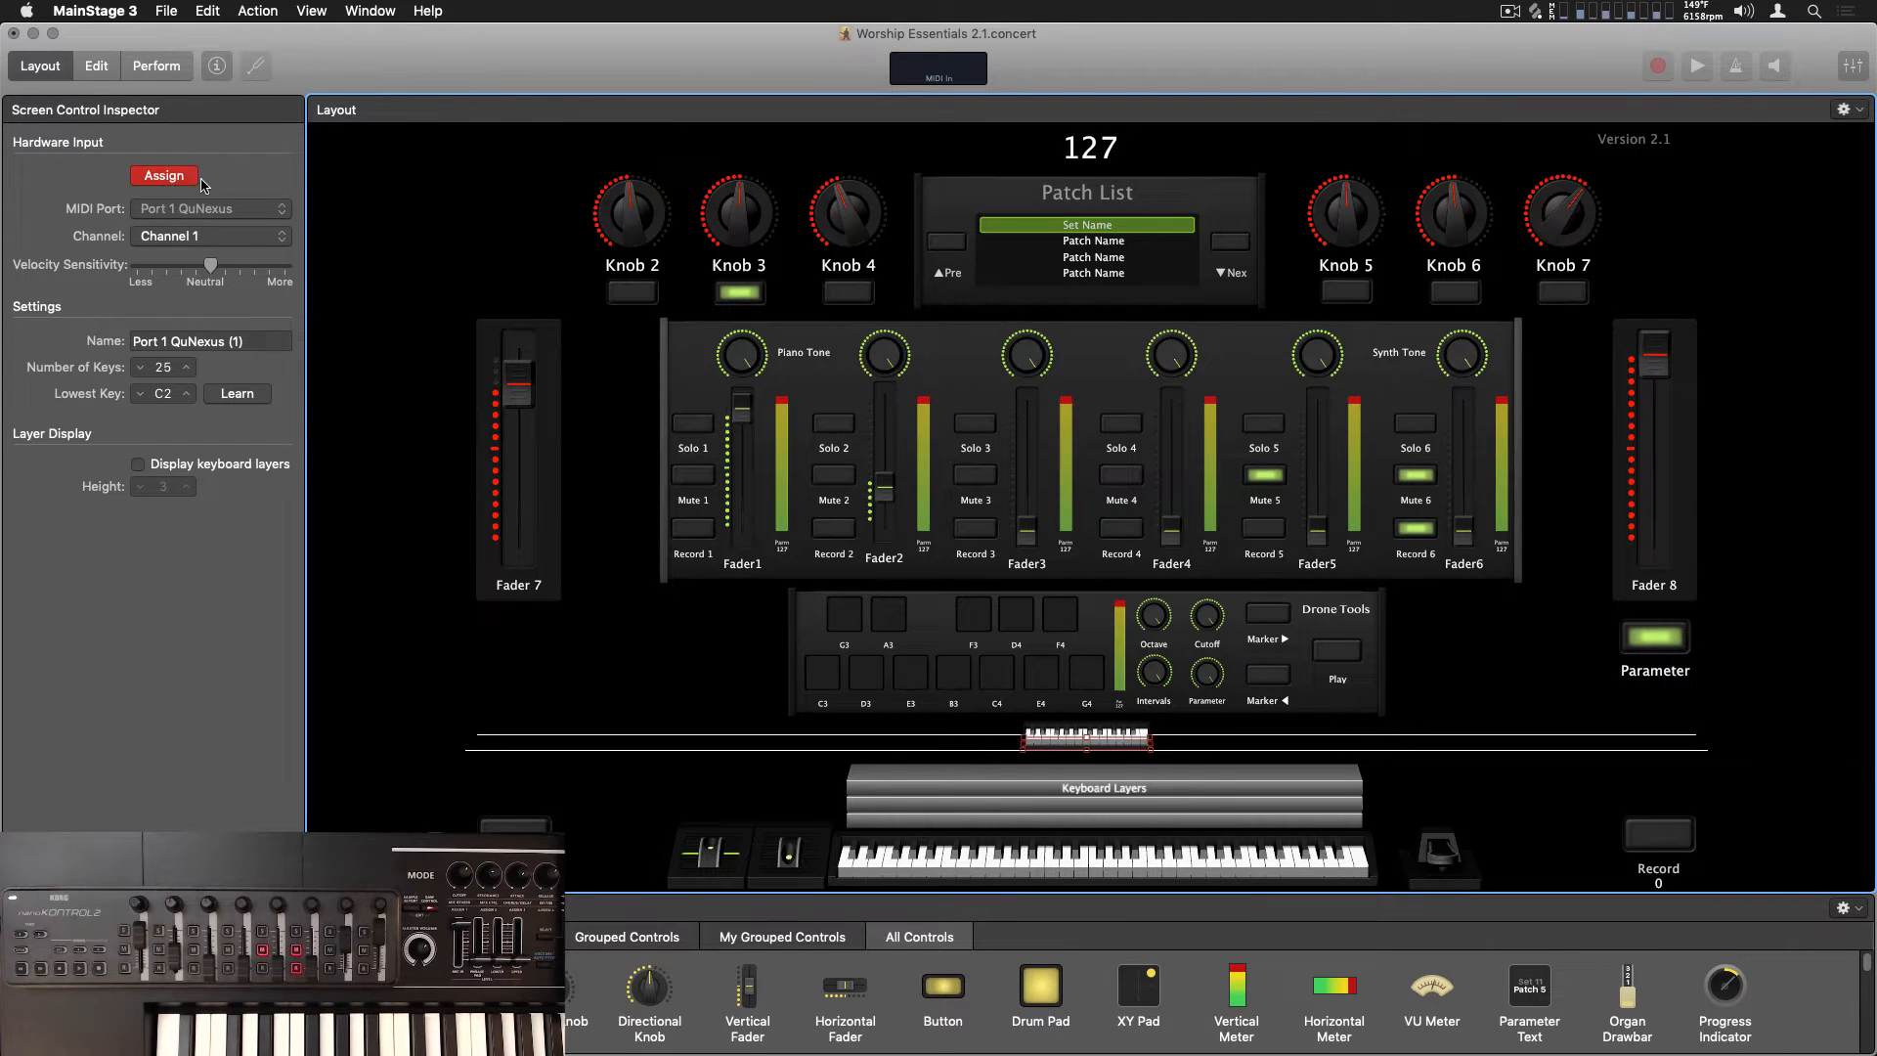
{"action": "left_click", "coordinate": [174, 180]}
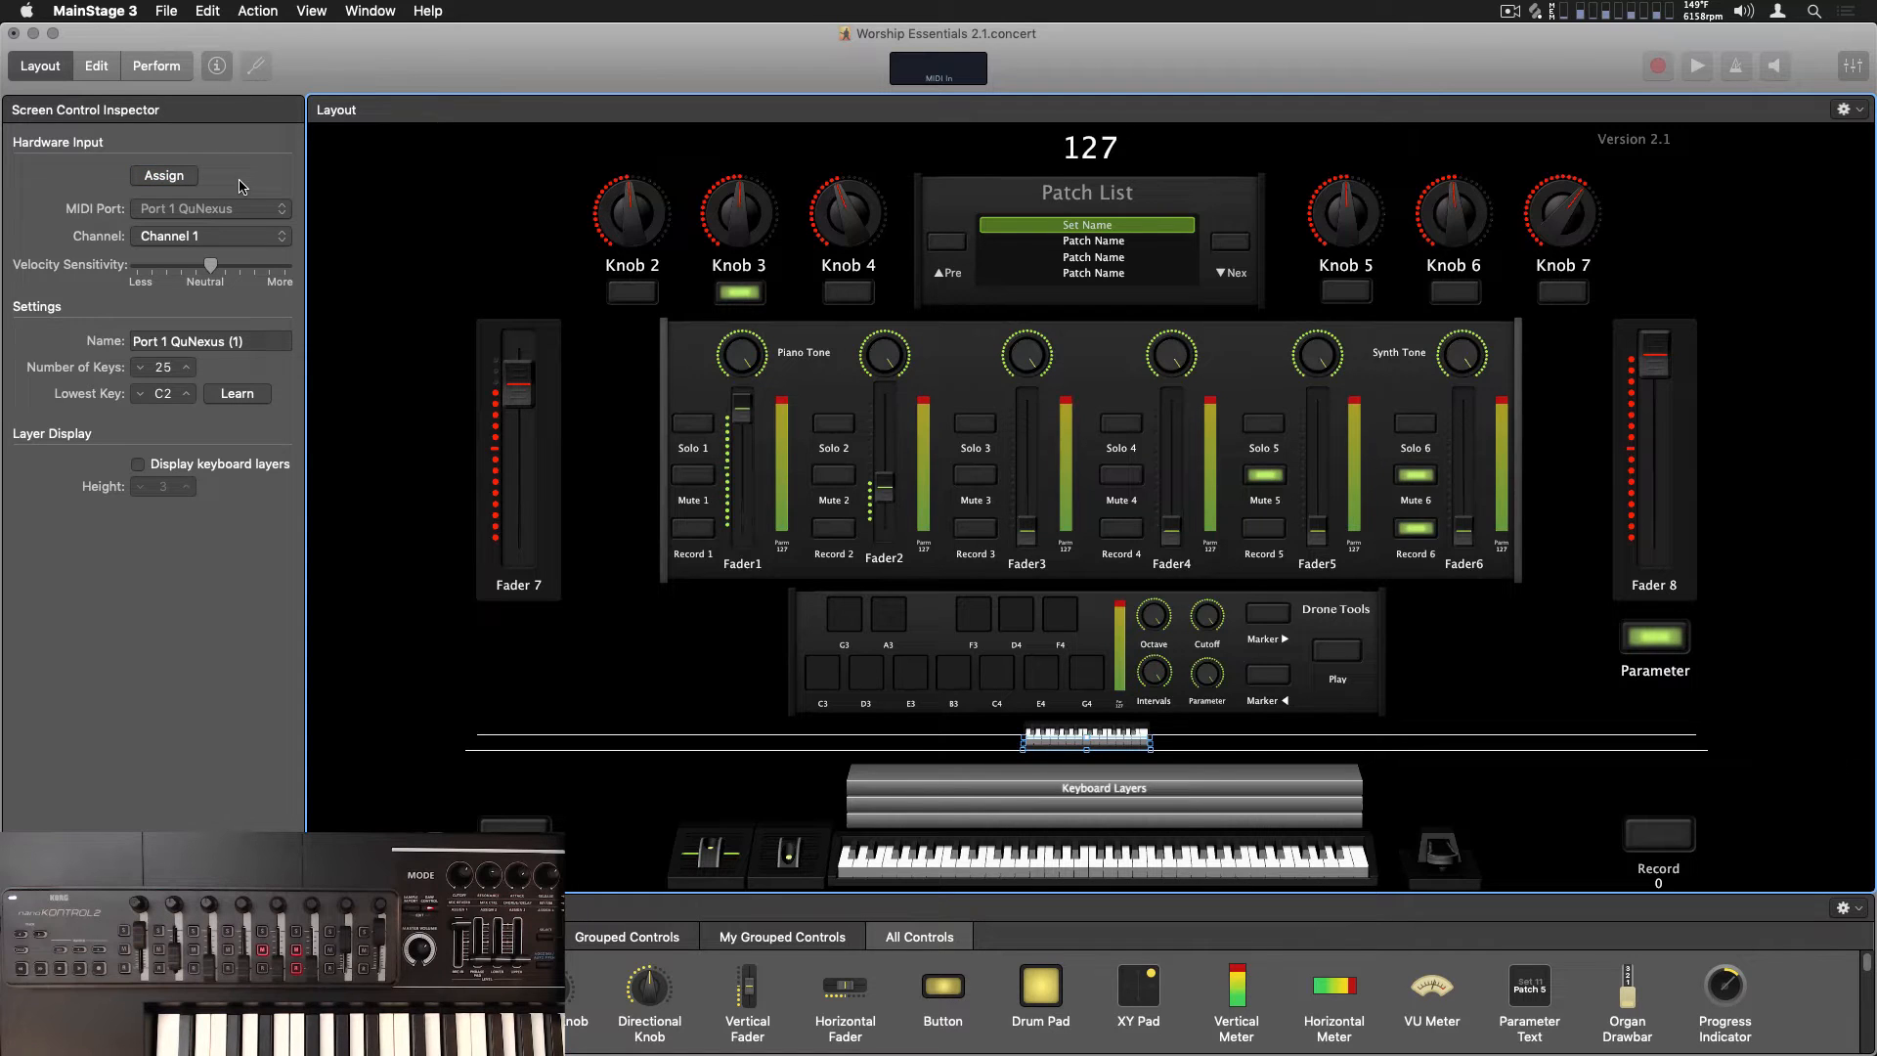
{"action": "left_click", "coordinate": [696, 615]}
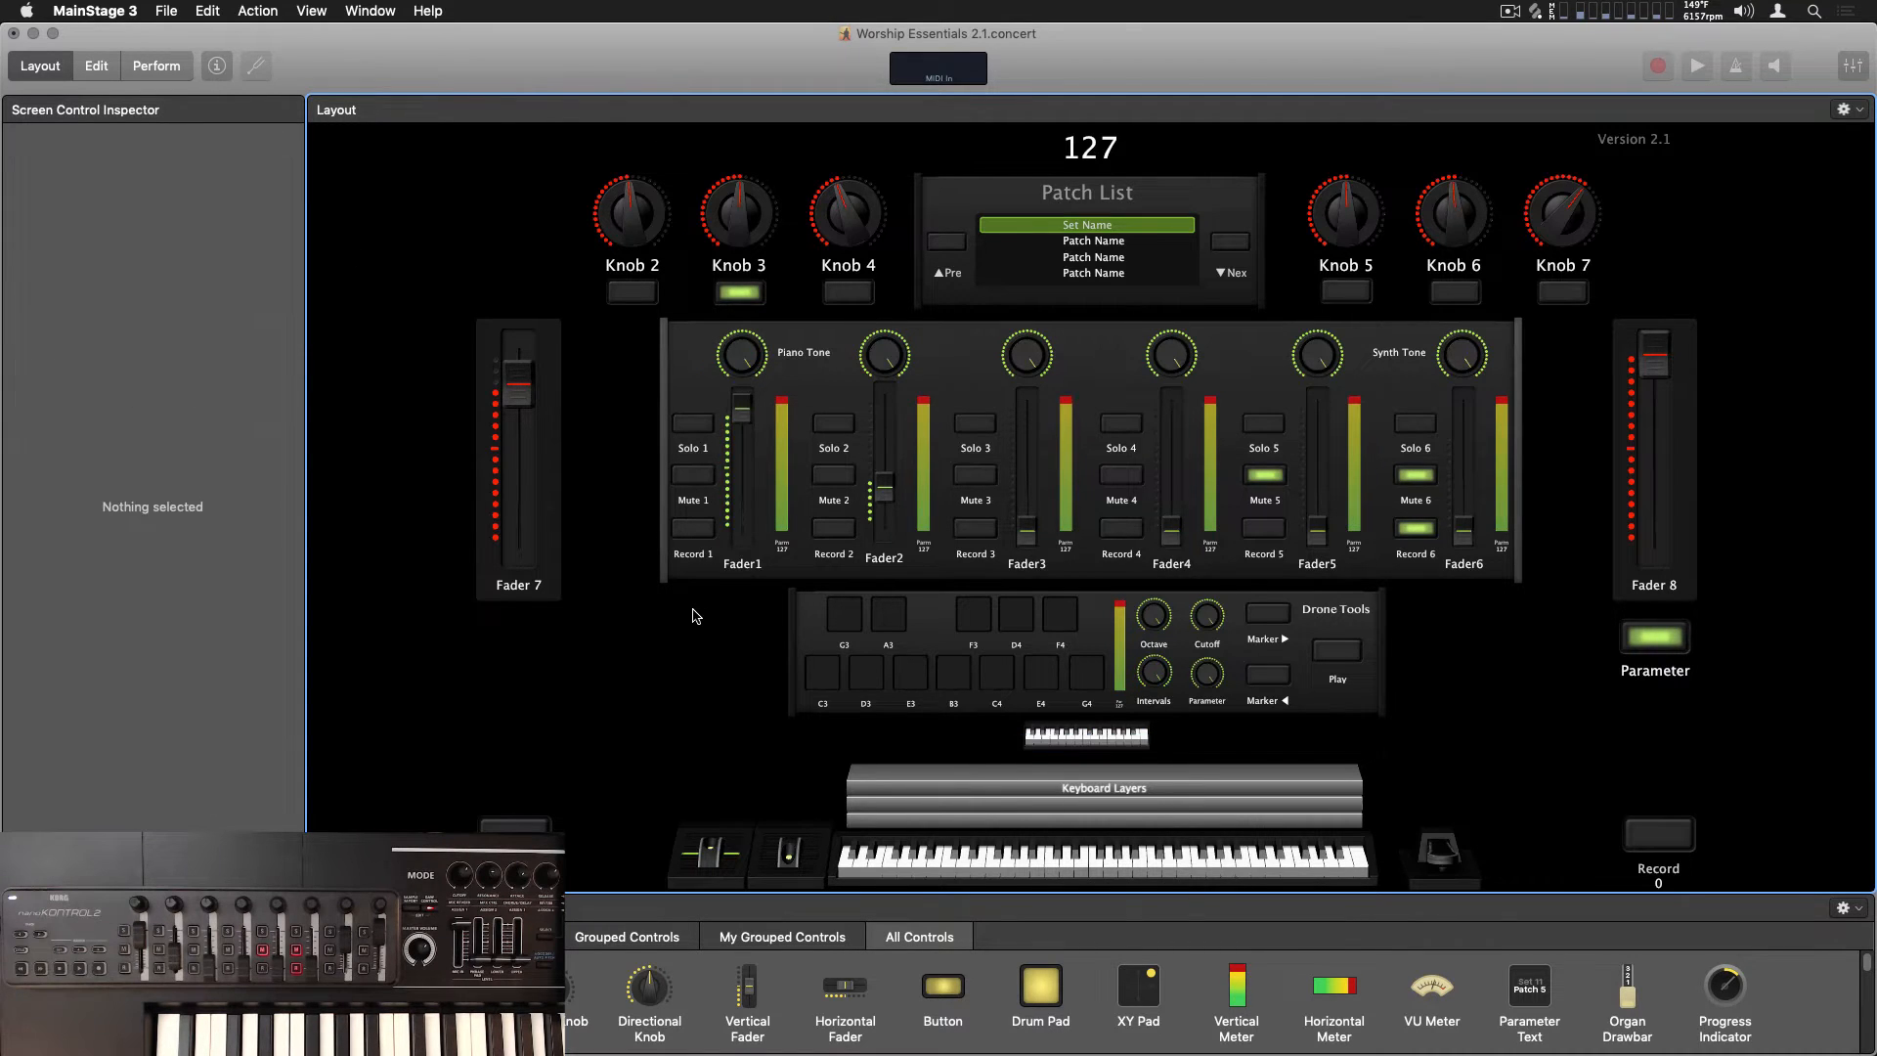
{"action": "left_click", "coordinate": [99, 66]}
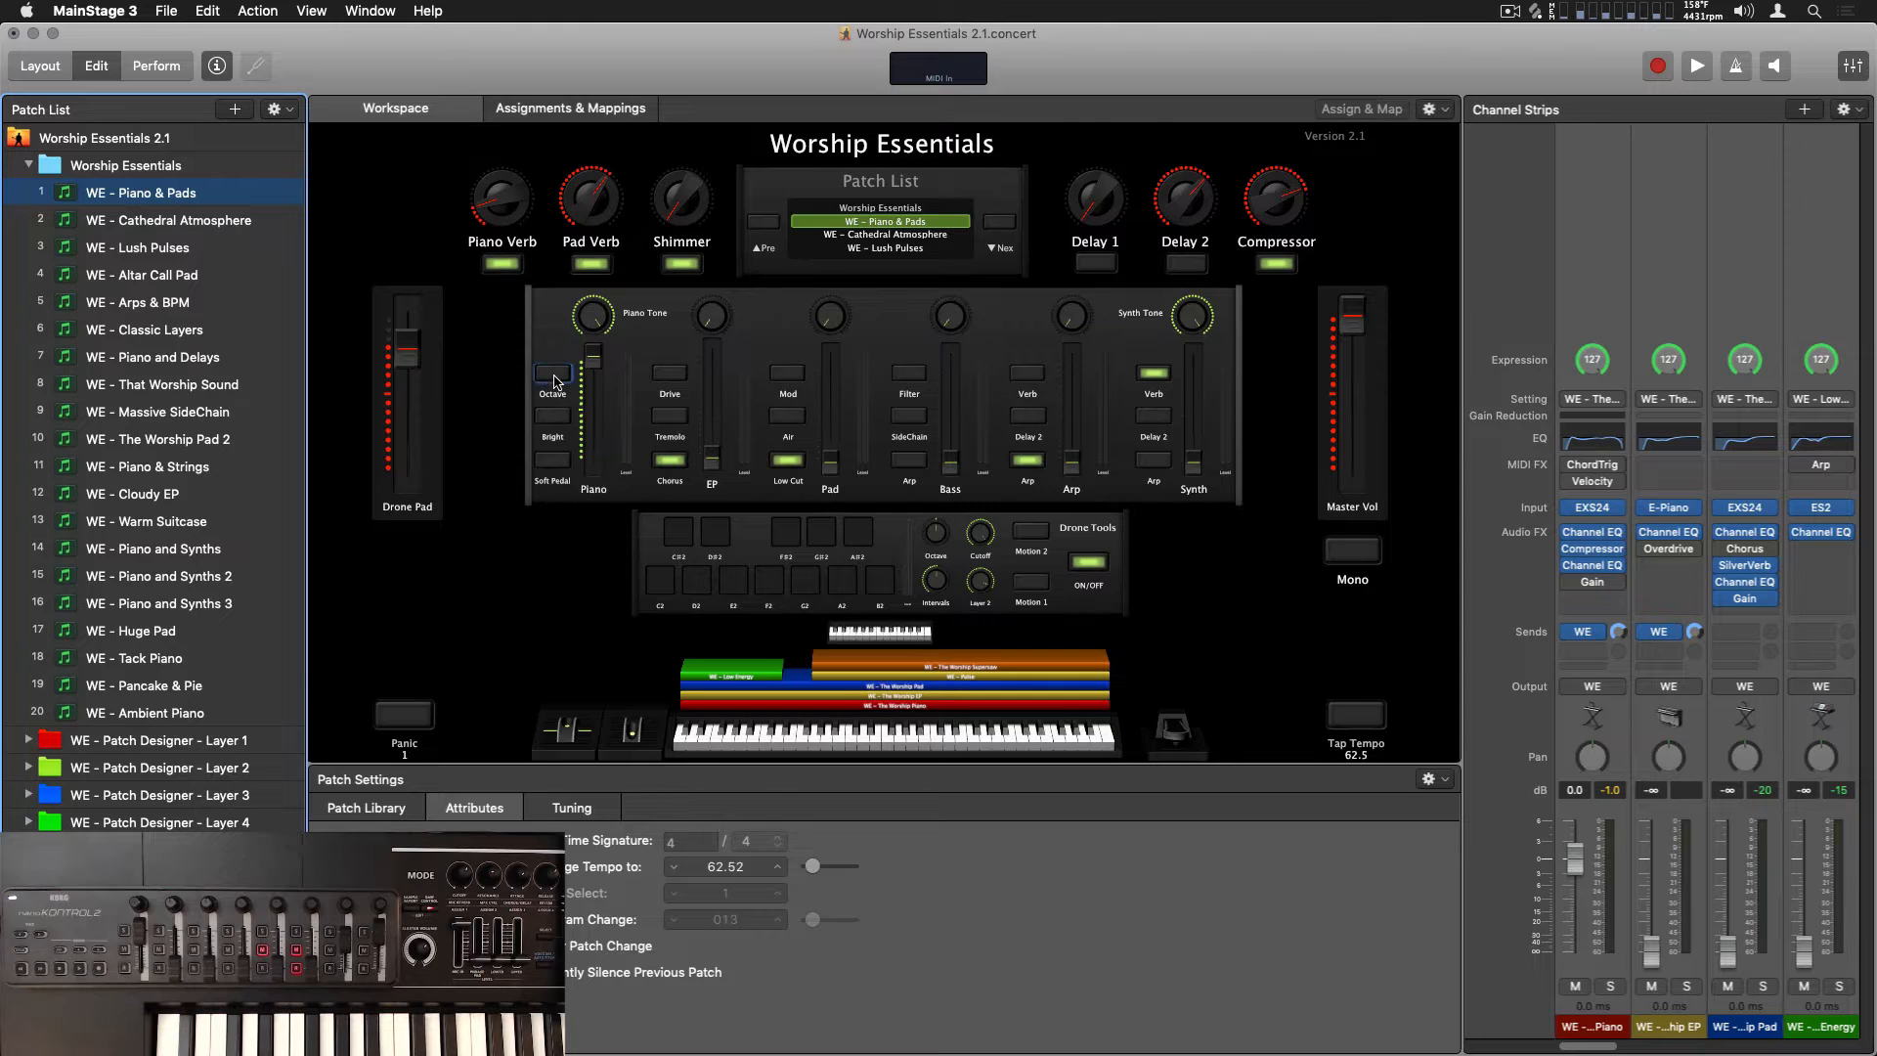
Try out the Bright and Soft Pedal buttons of the Piano channel in the WE - Piano & Pads patch
{"action": "left_click", "coordinate": [553, 415]}
{"action": "left_click", "coordinate": [552, 460]}
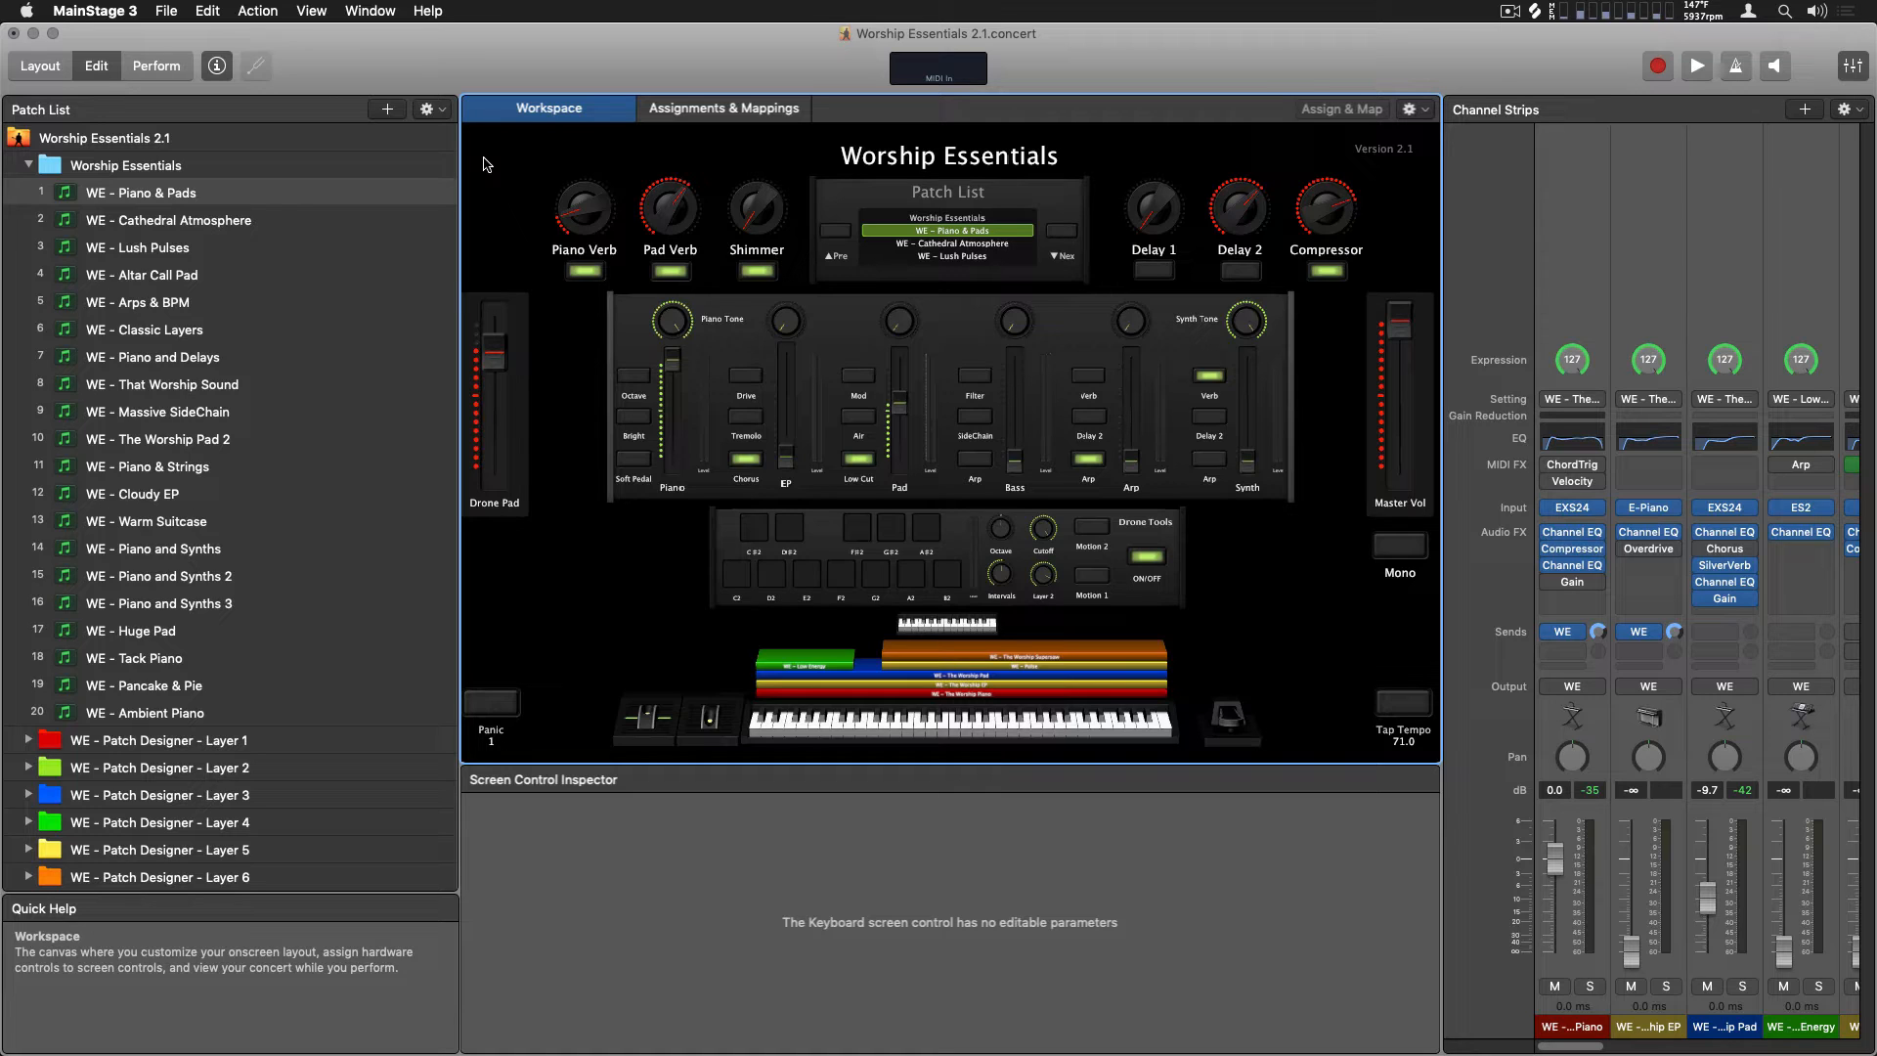
Expand the WE - Patch Designer - Layer 1 set in the patch list
{"action": "left_click", "coordinate": [157, 733]}
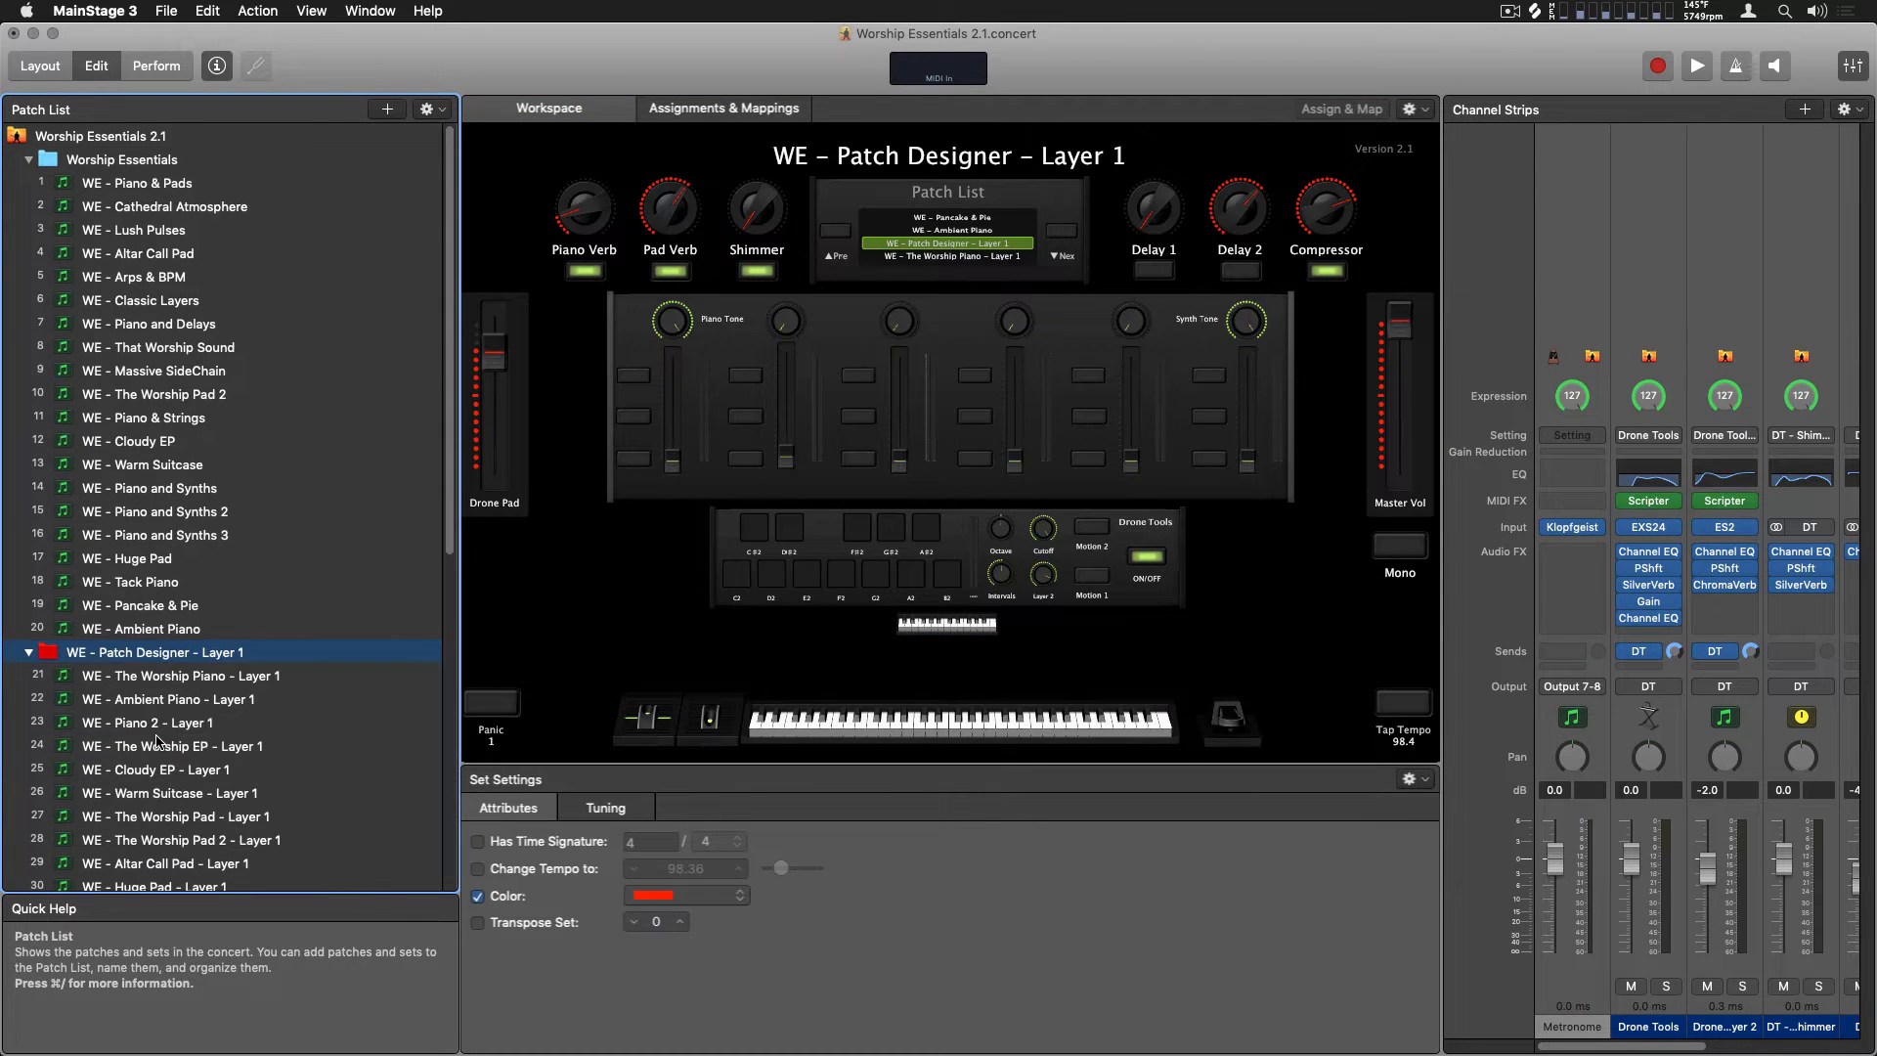
Expand the WE - Patch Designer - Layer 2 set and preview its Worship Piano, Ambient Piano and Worship EP patches
{"action": "scroll", "coordinate": [158, 740], "scroll_direction": "down", "scroll_amount": 8}
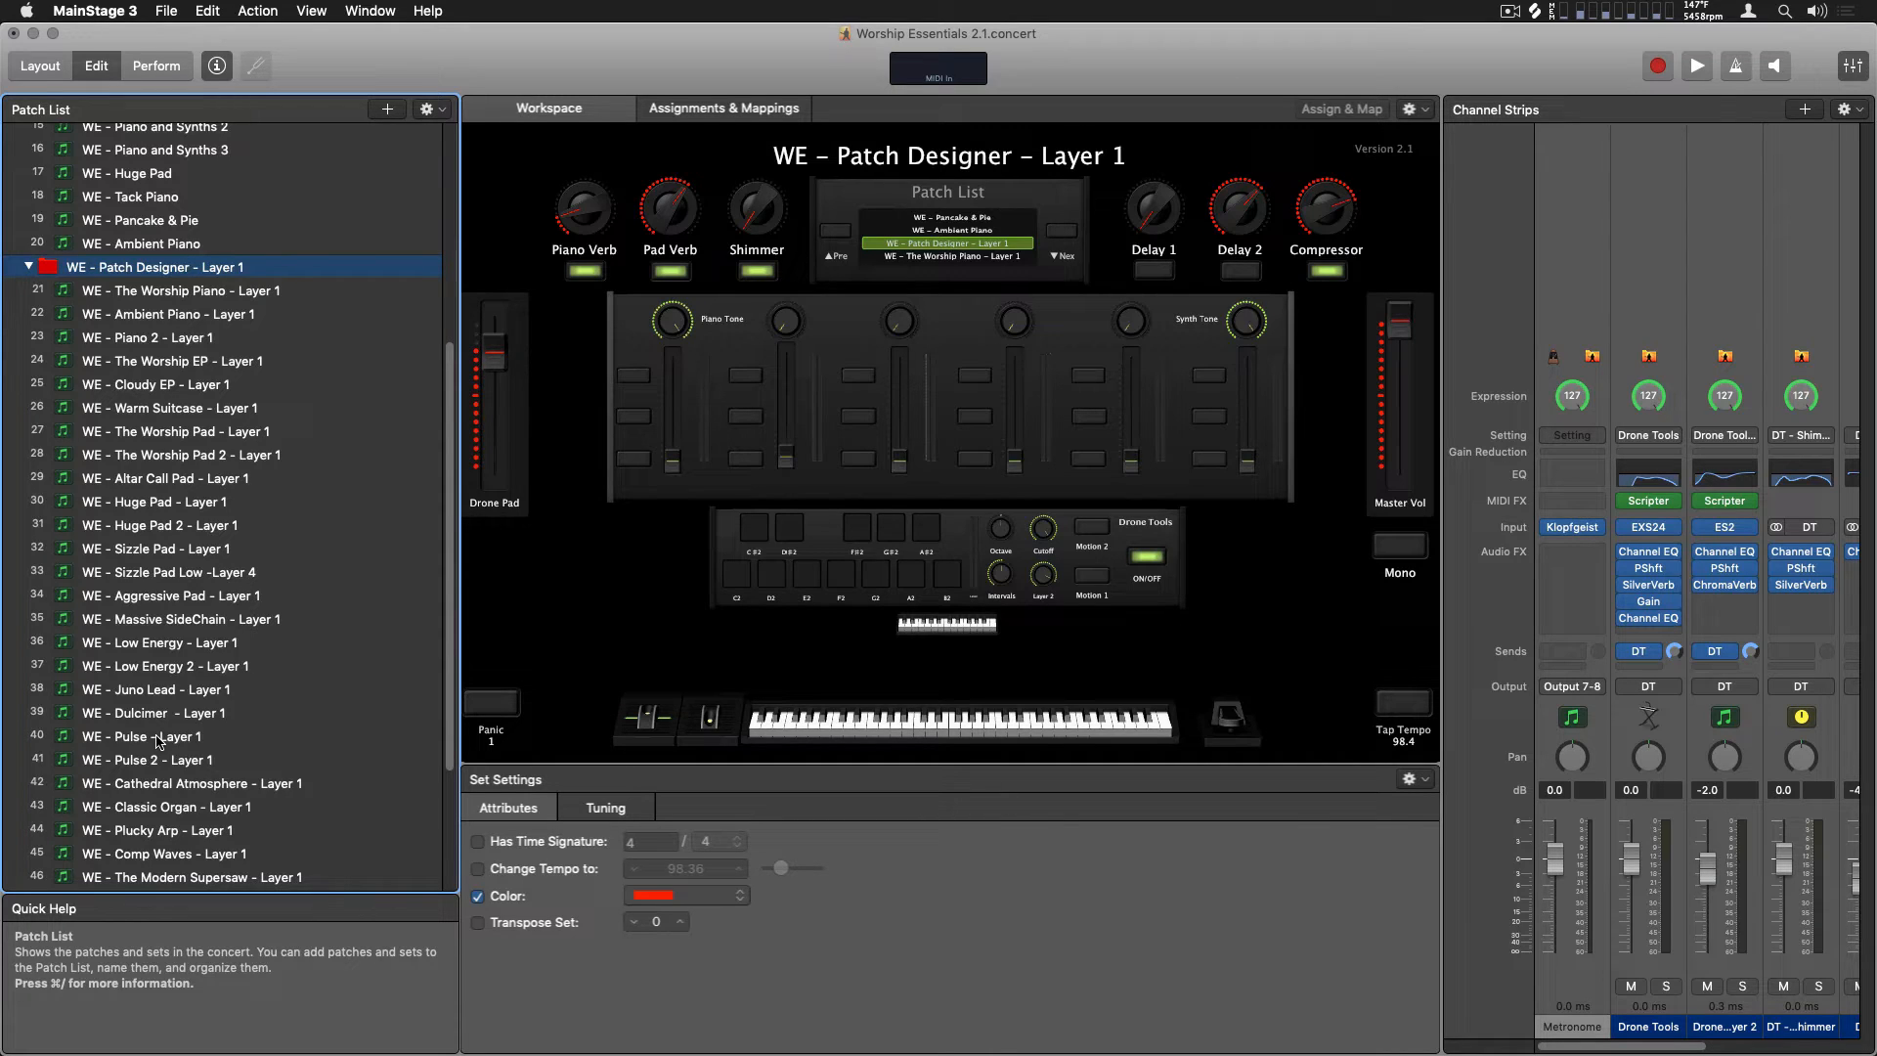
{"action": "left_click", "coordinate": [675, 461]}
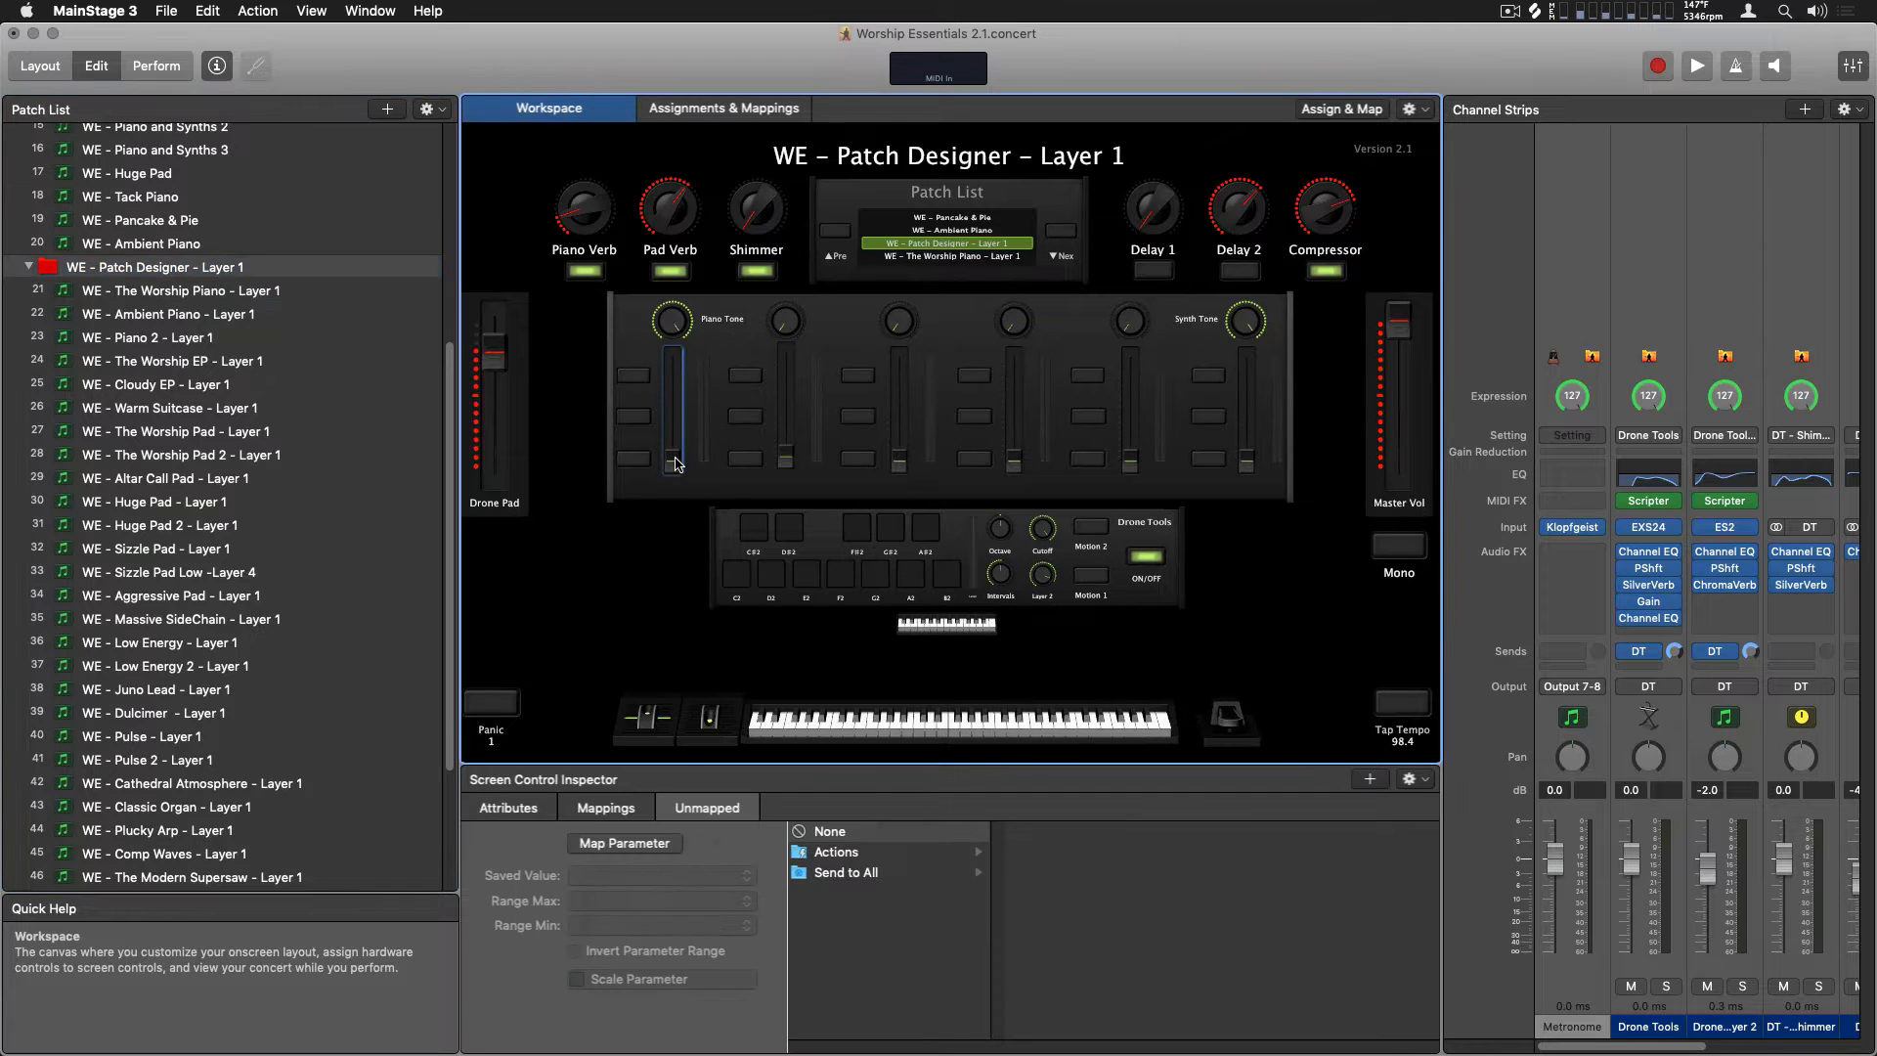
{"action": "scroll", "coordinate": [59, 797], "scroll_direction": "down", "scroll_amount": 5}
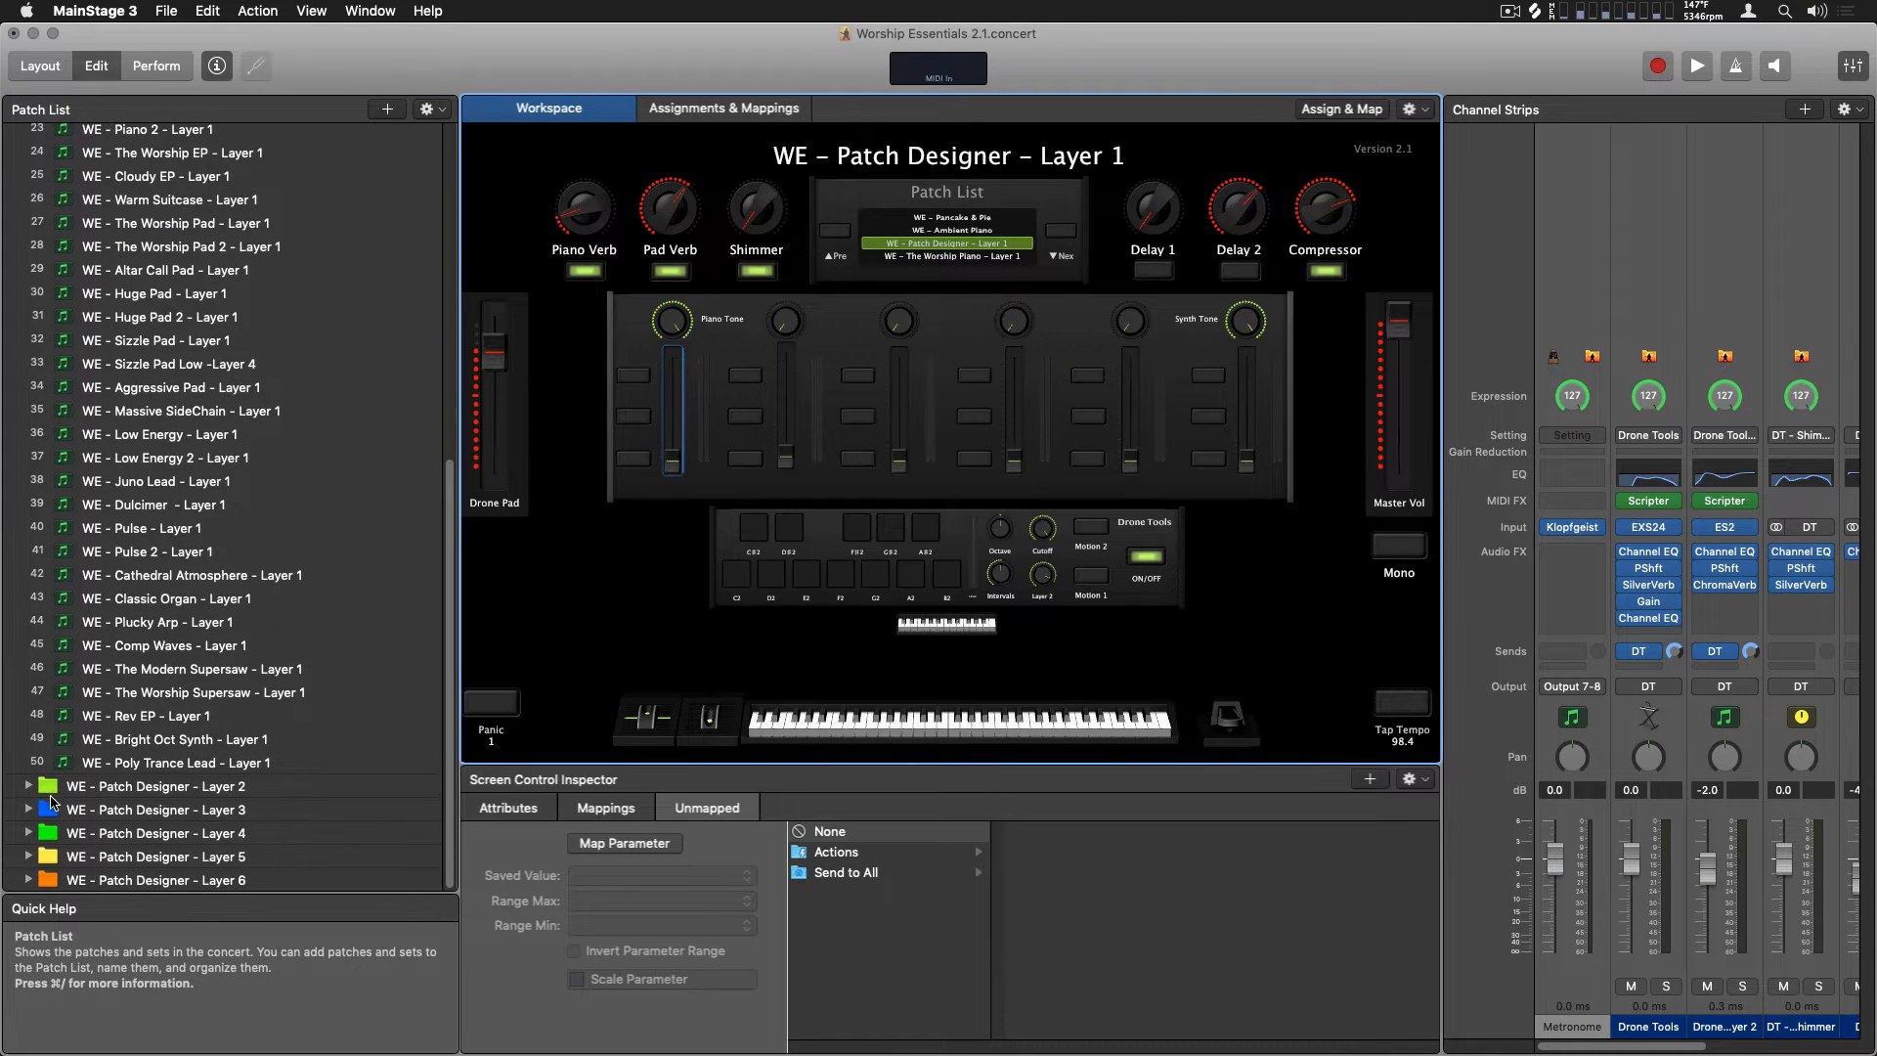
{"action": "left_click", "coordinate": [30, 788]}
{"action": "scroll", "coordinate": [98, 681], "scroll_direction": "down", "scroll_amount": 10}
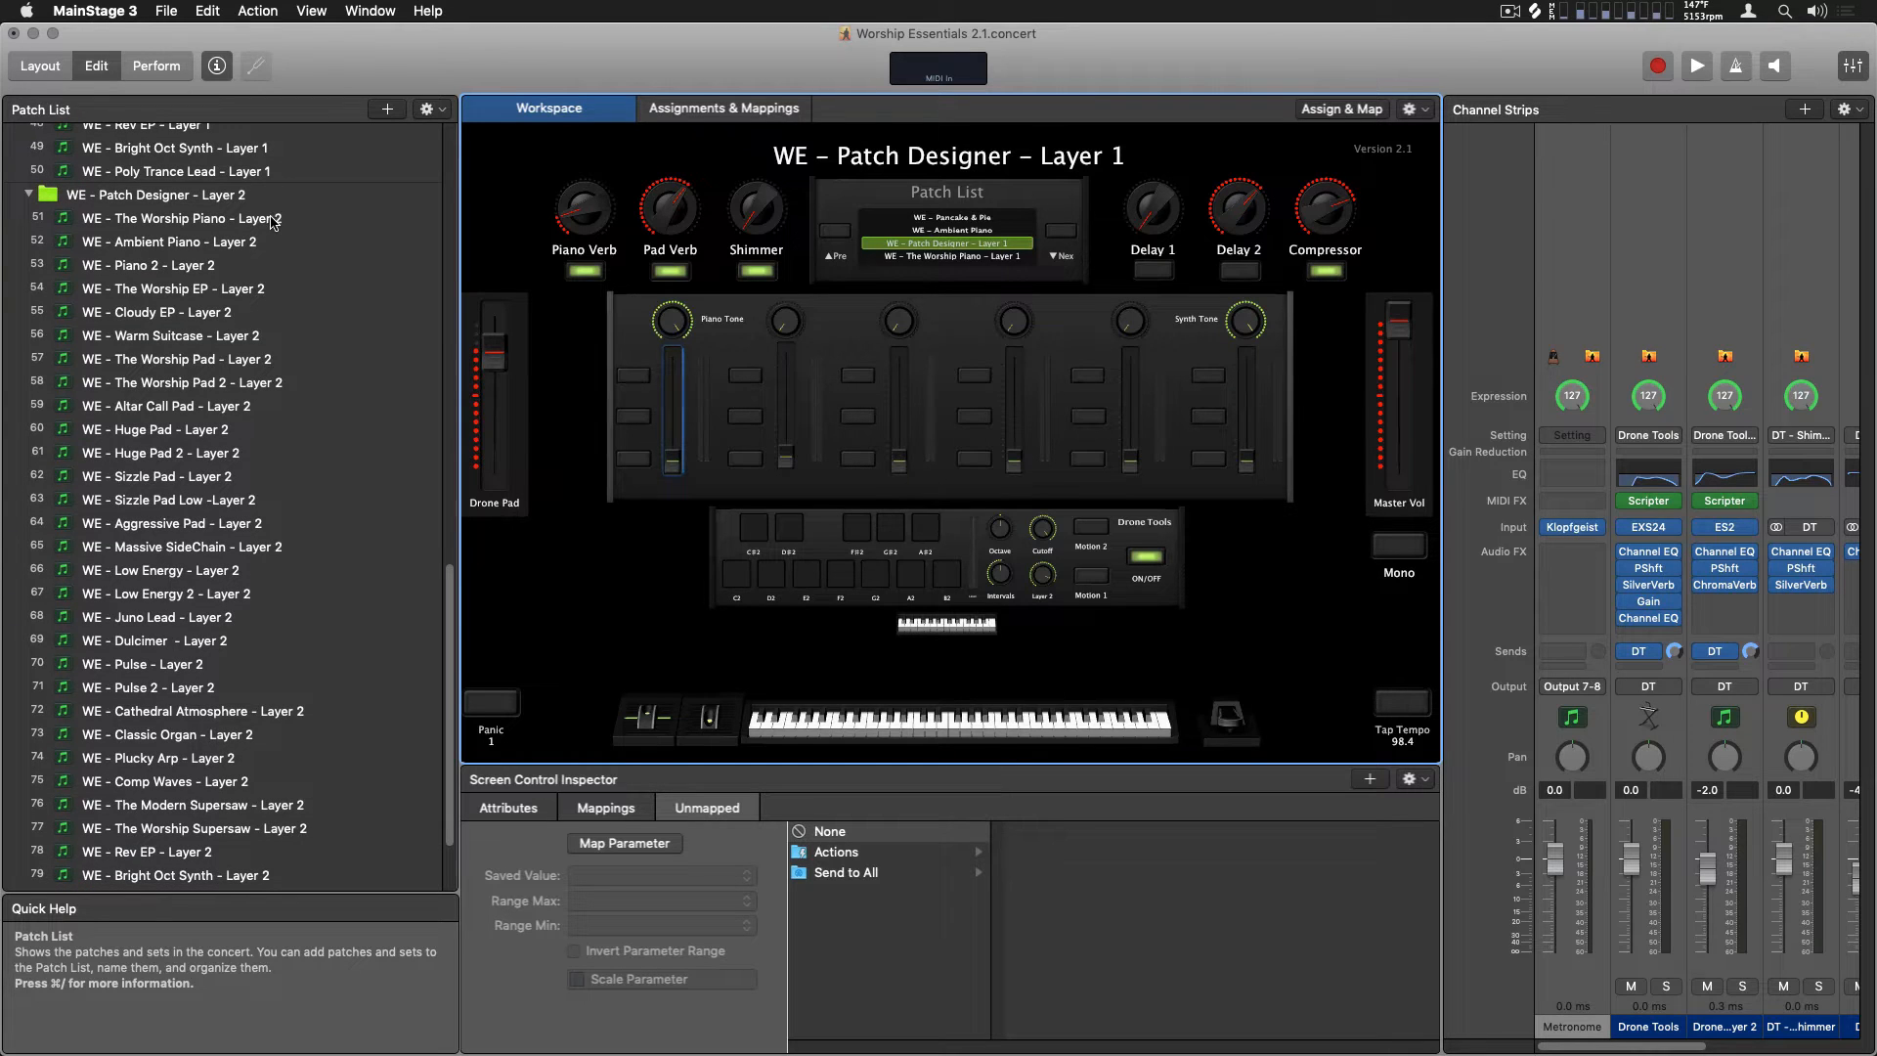
{"action": "left_click", "coordinate": [273, 223]}
{"action": "left_click", "coordinate": [255, 246]}
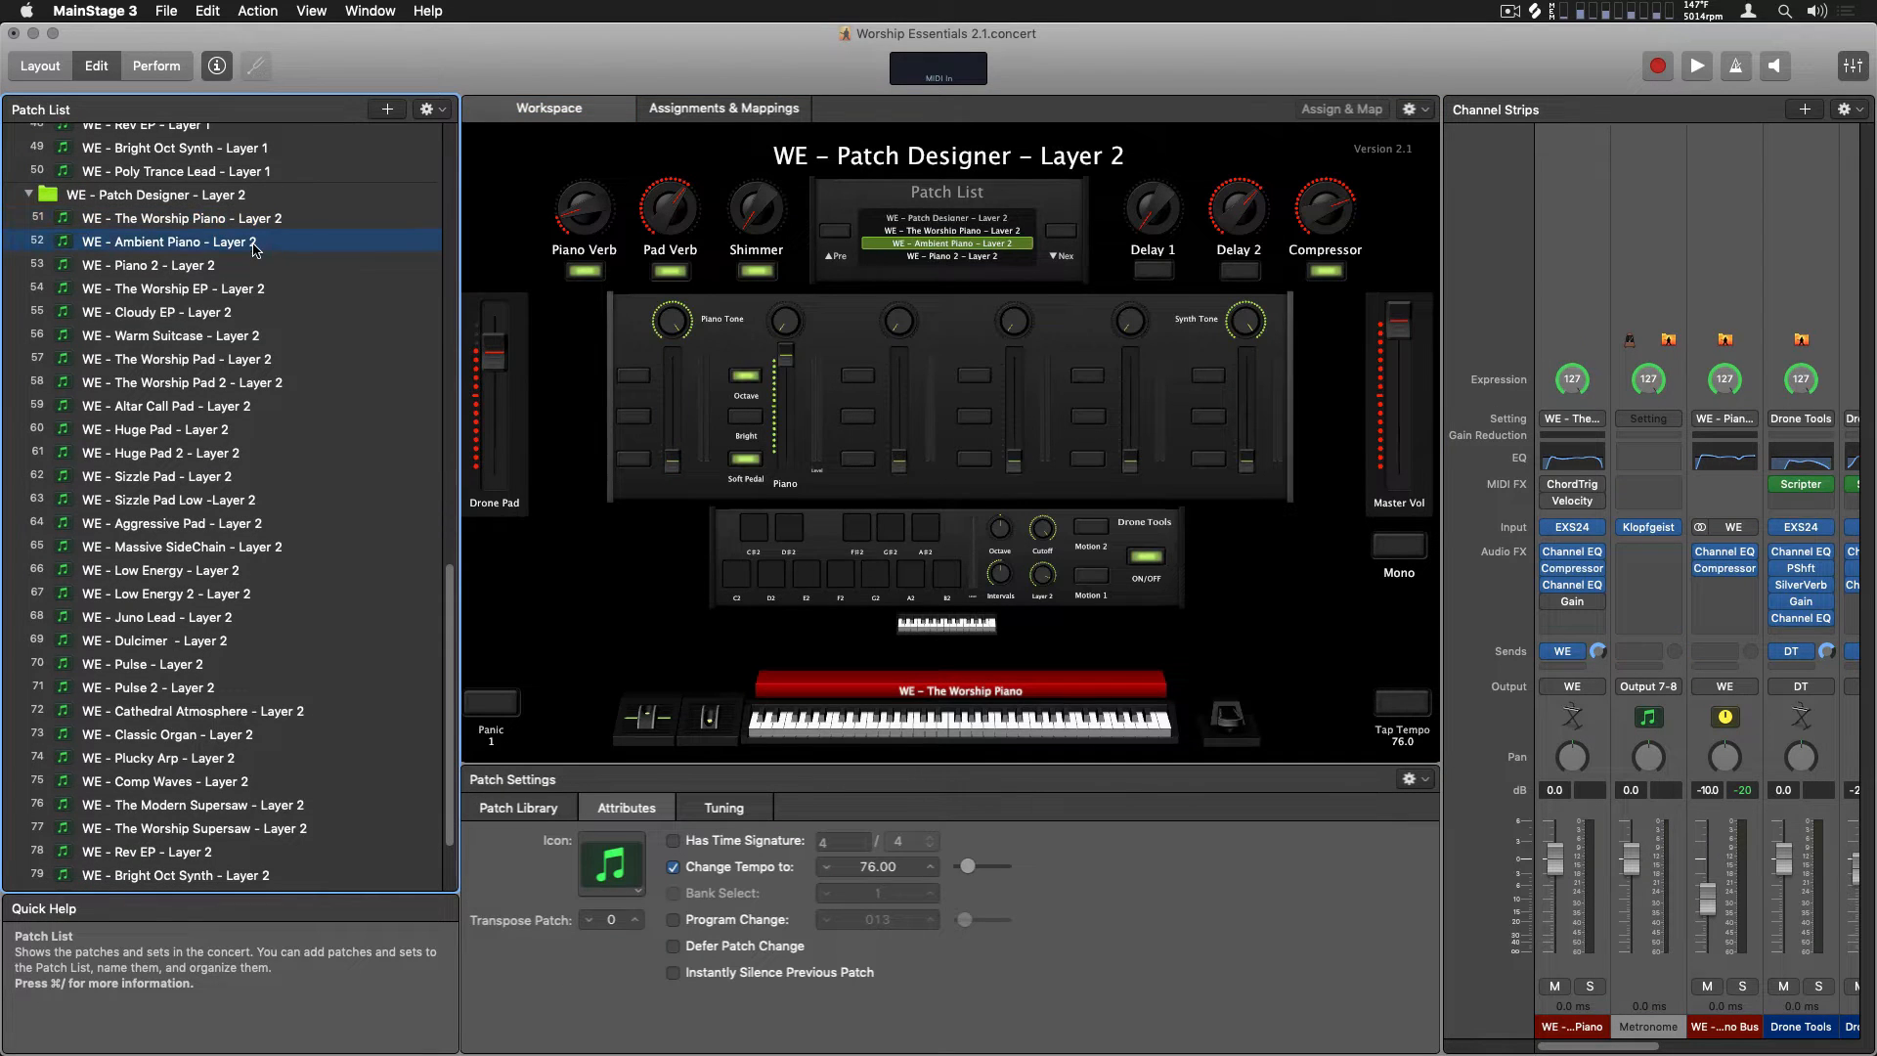
{"action": "left_click", "coordinate": [246, 291]}
Expand the WE - Patch Designer - Layer 3 set and preview its Worship Piano and Cloudy EP patches
{"action": "scroll", "coordinate": [247, 299], "scroll_direction": "down", "scroll_amount": 3}
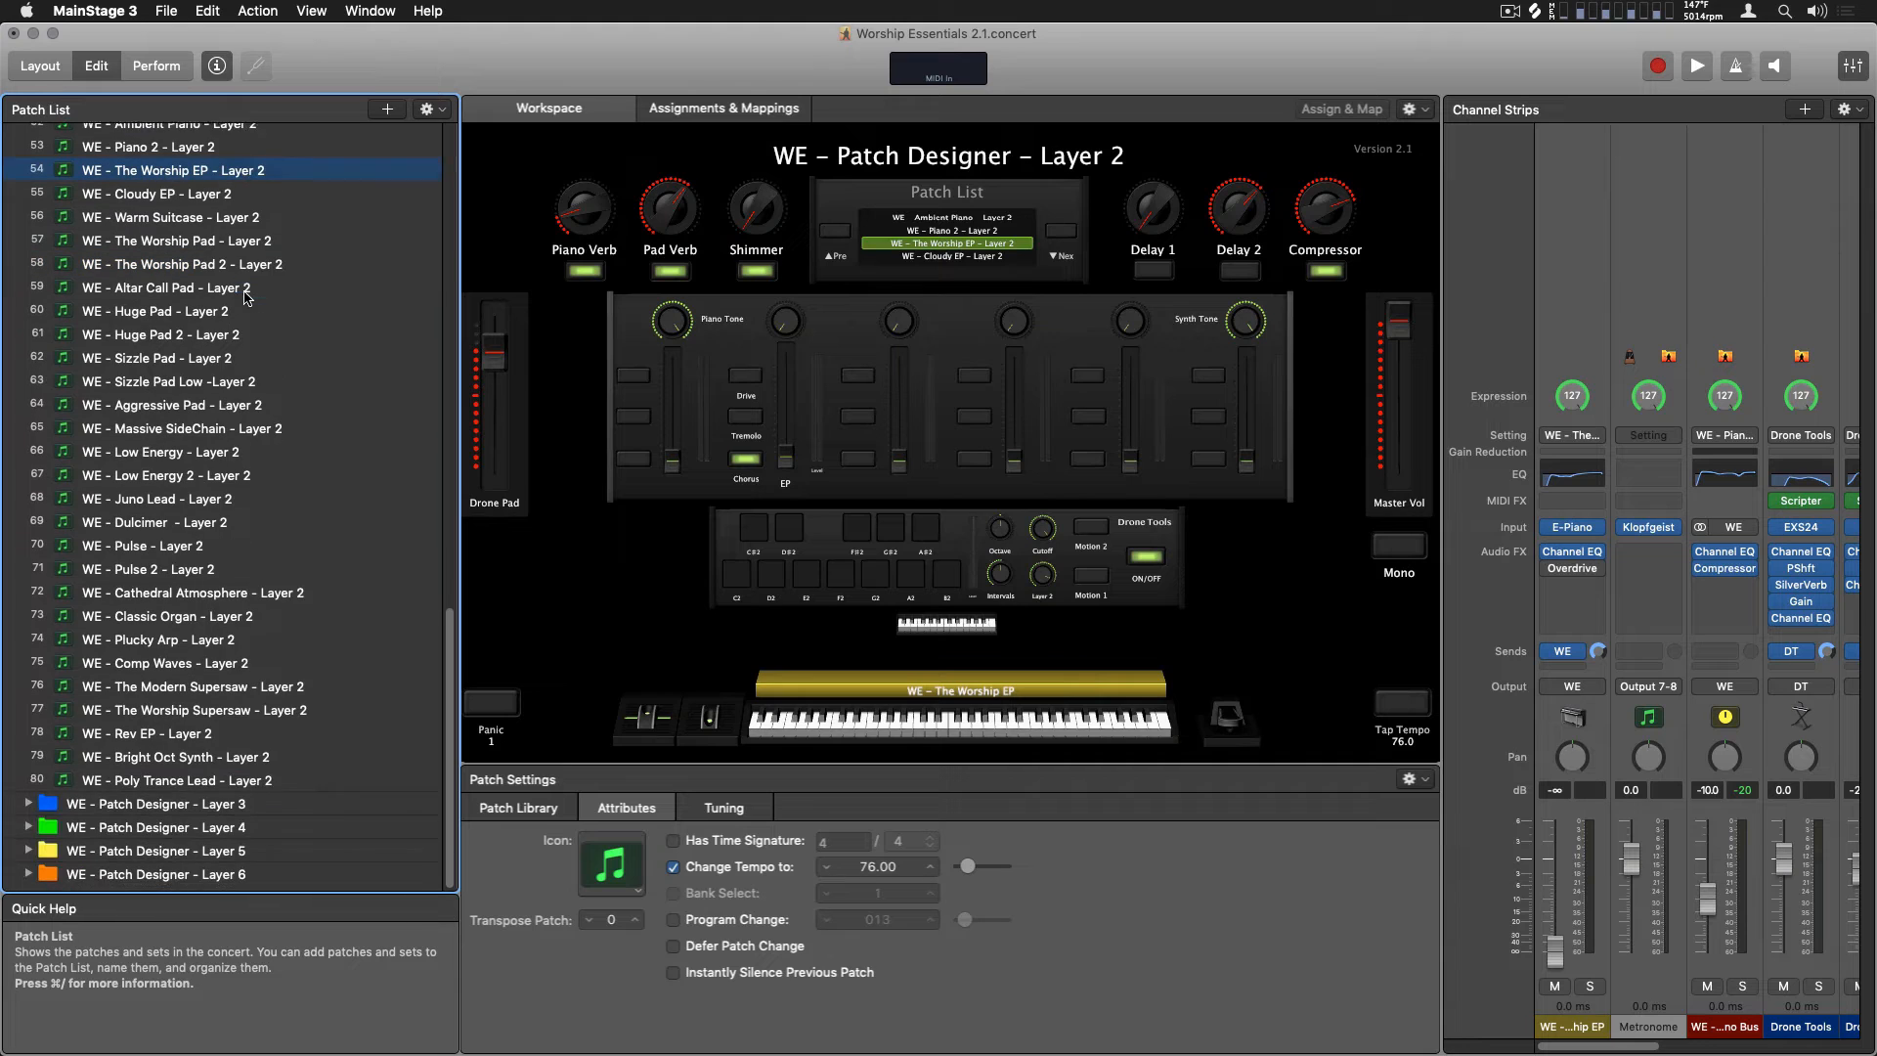
{"action": "left_click", "coordinate": [29, 810]}
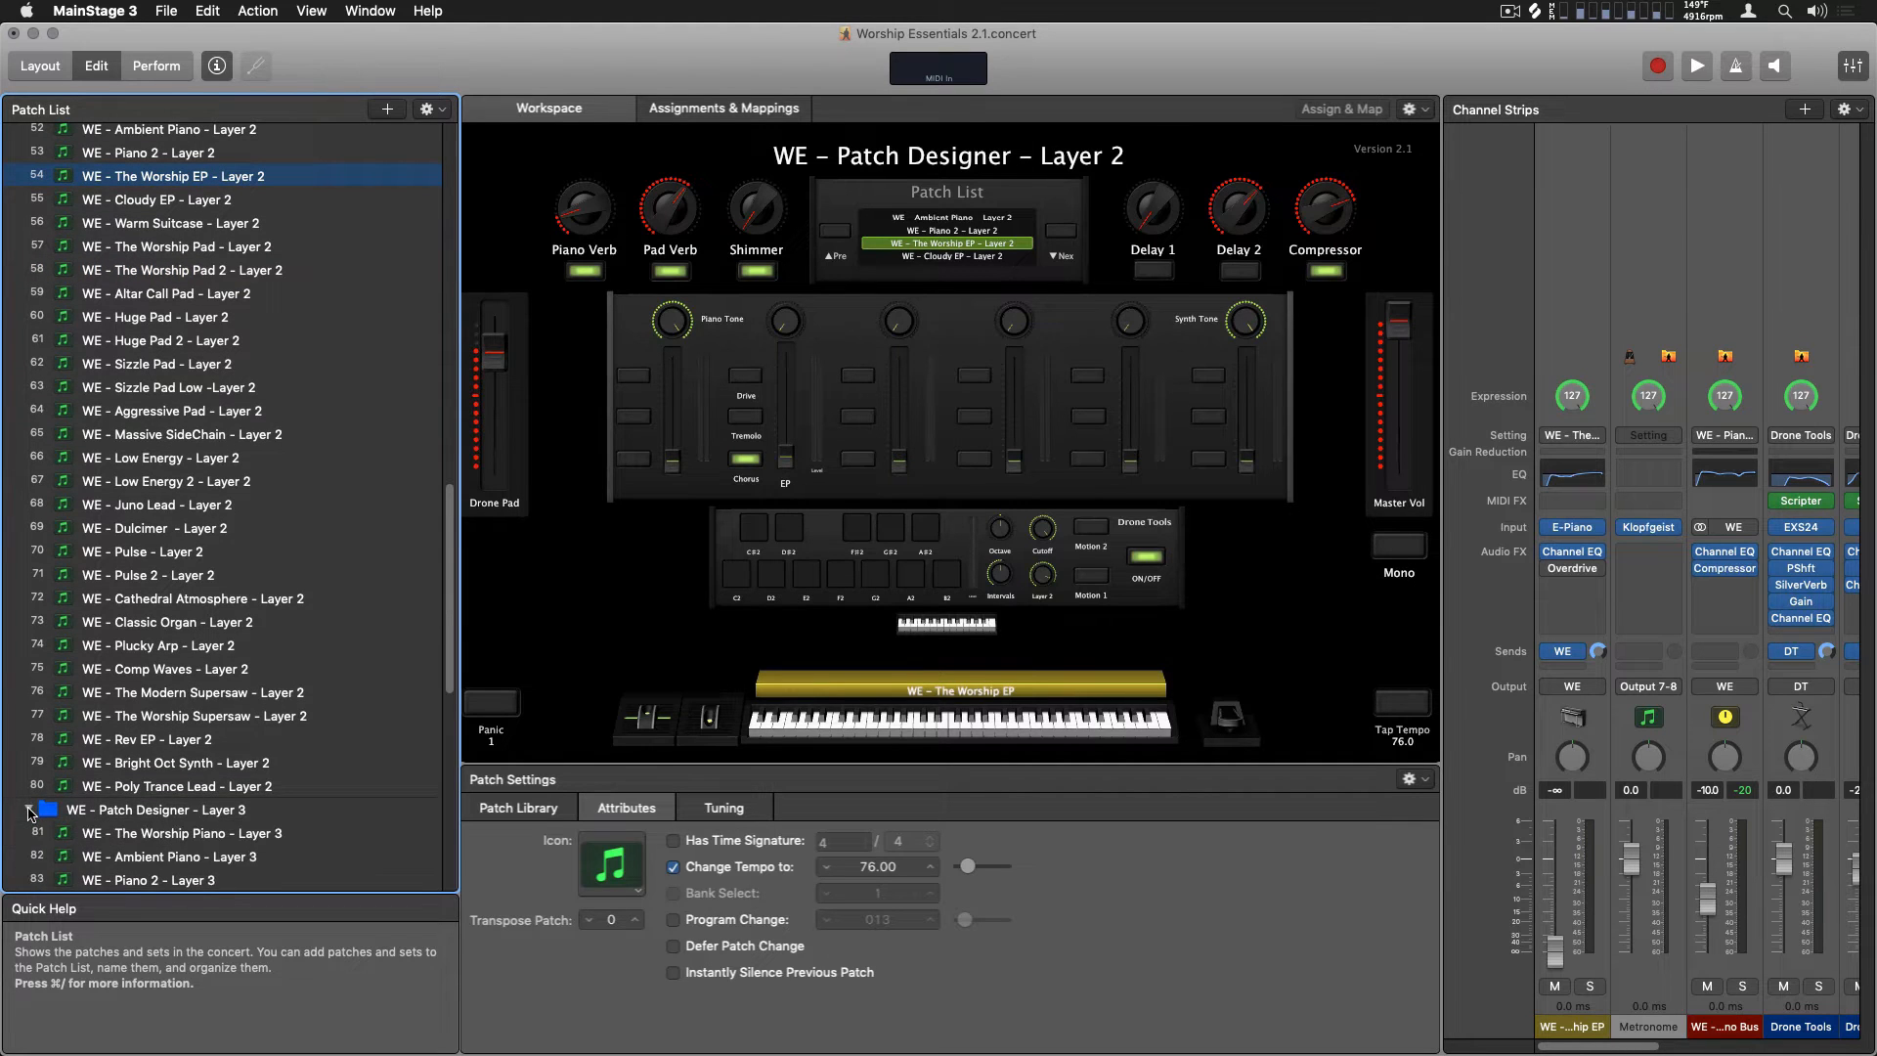
{"action": "scroll", "coordinate": [30, 815], "scroll_direction": "down", "scroll_amount": 15}
{"action": "left_click", "coordinate": [114, 195]}
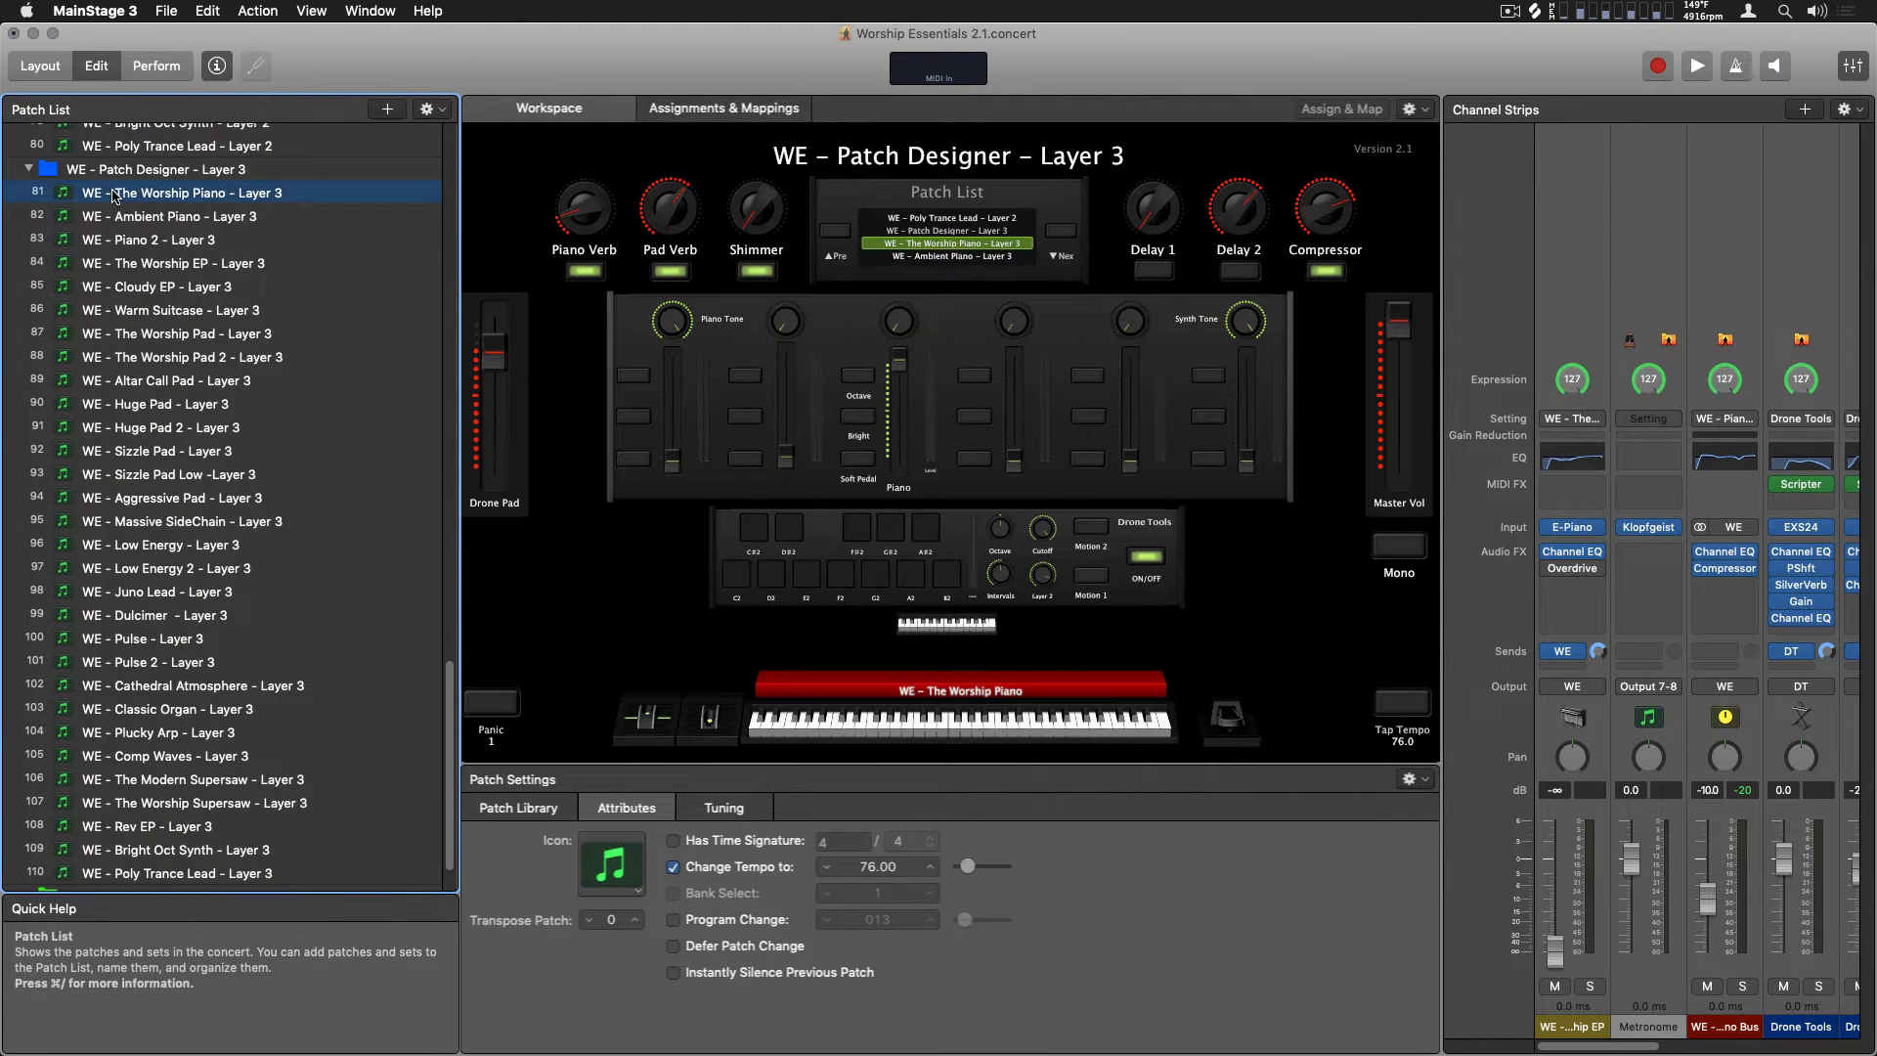
{"action": "left_click", "coordinate": [123, 288]}
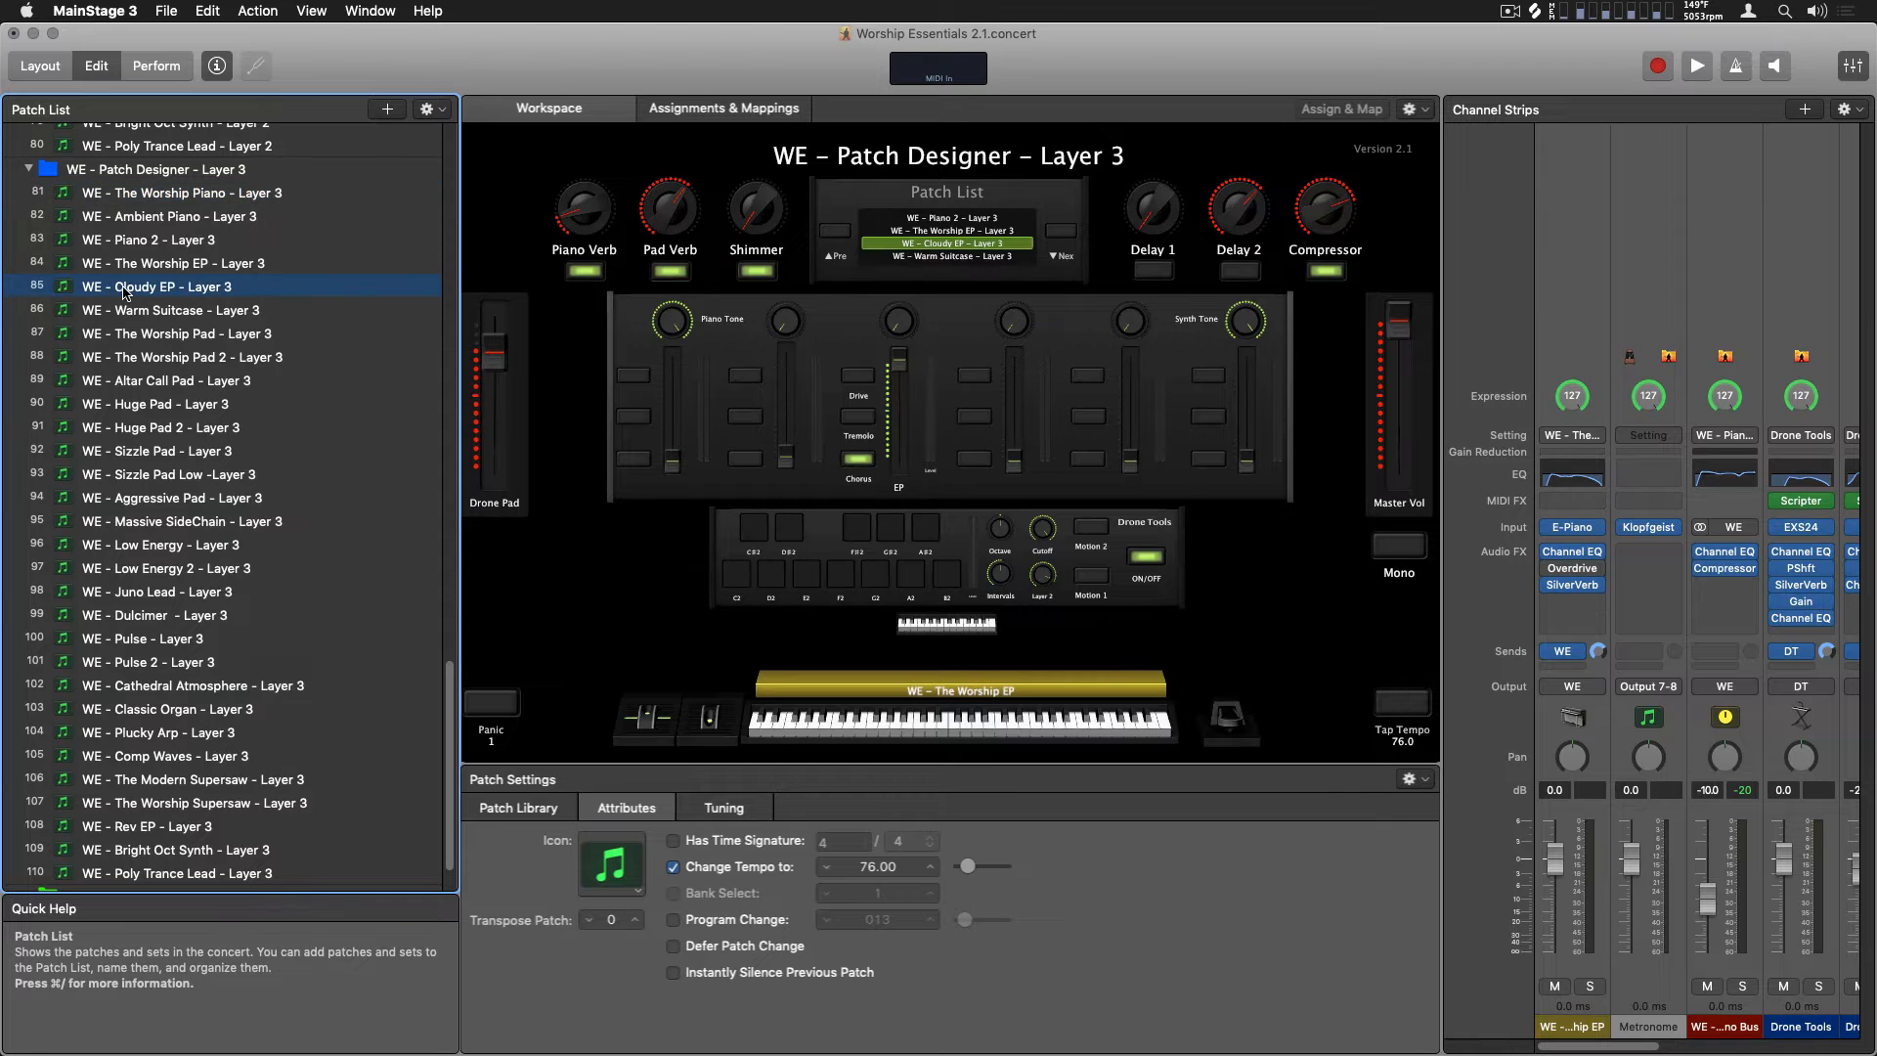
Select The Worship EP - Layer 1, The Worship Pad - Layer 2 and Cathedral Atmosphere - Layer 3 patches together
{"action": "scroll", "coordinate": [124, 291], "scroll_direction": "up", "scroll_amount": 20}
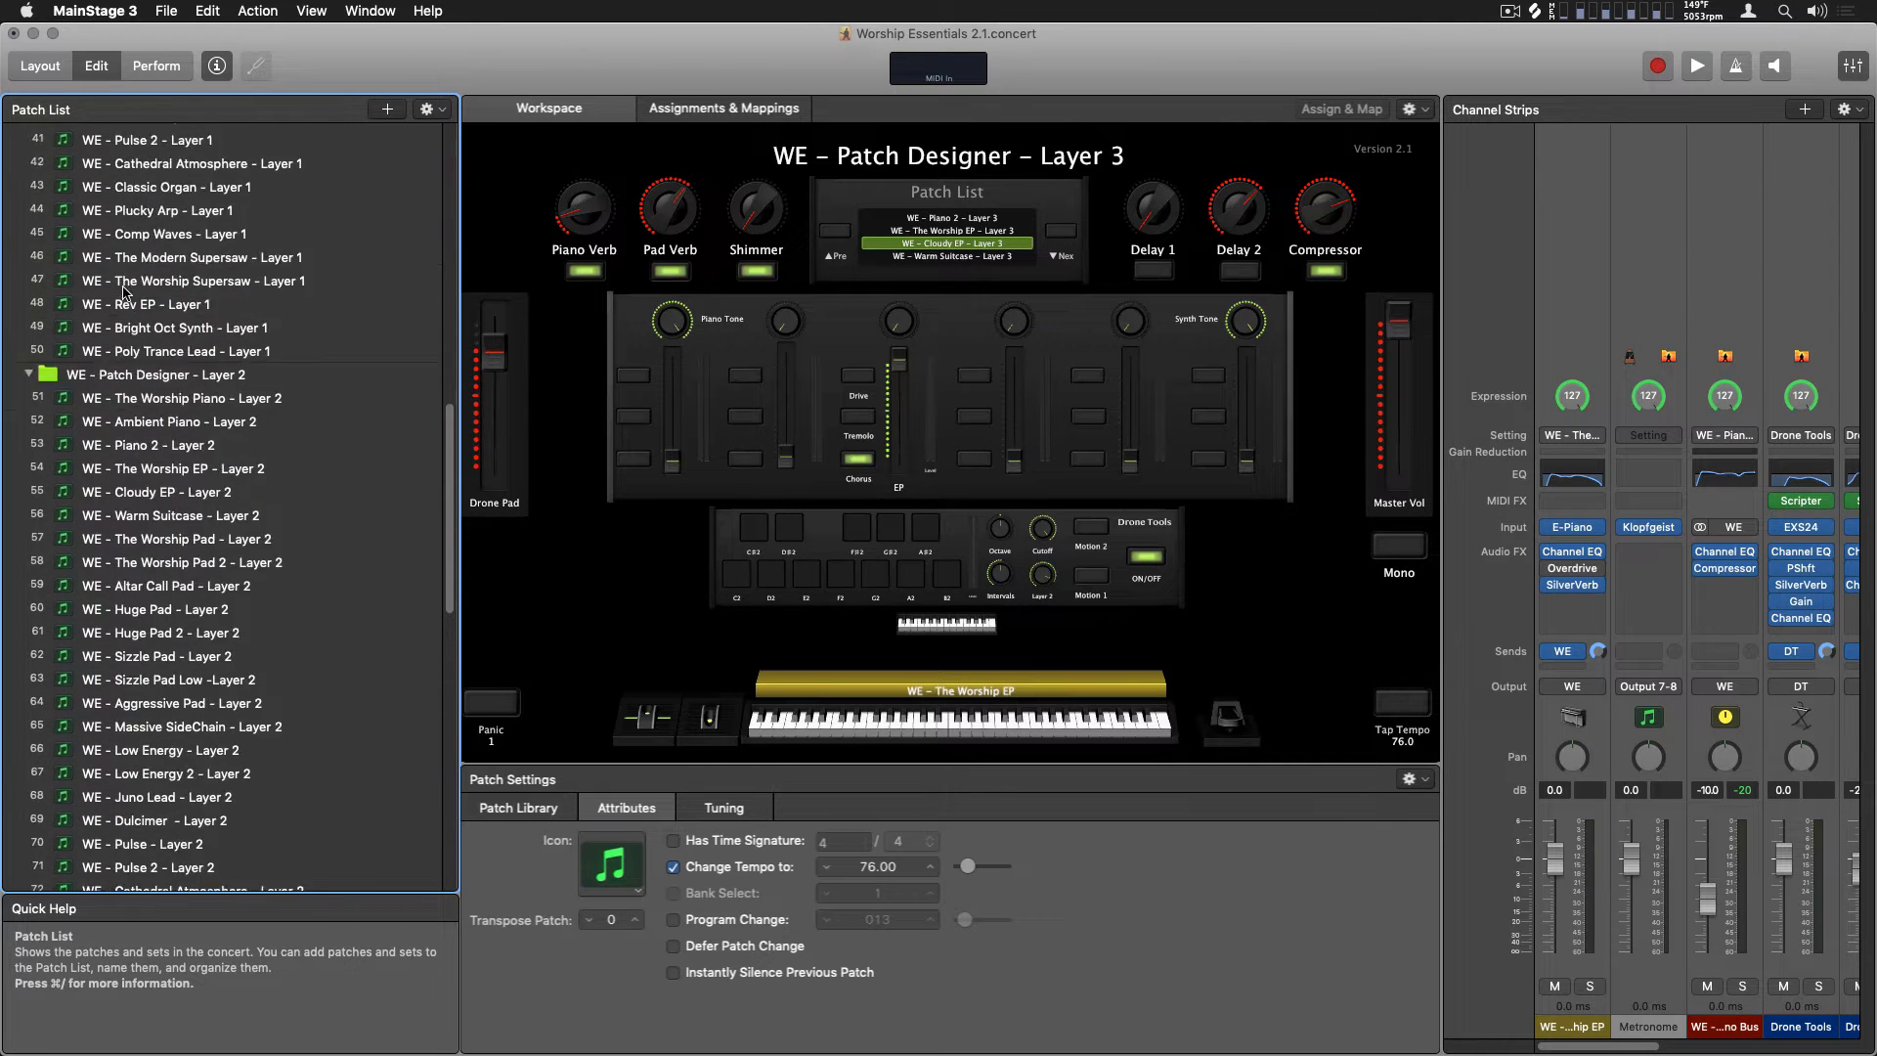
{"action": "scroll", "coordinate": [123, 291], "scroll_direction": "up", "scroll_amount": 12}
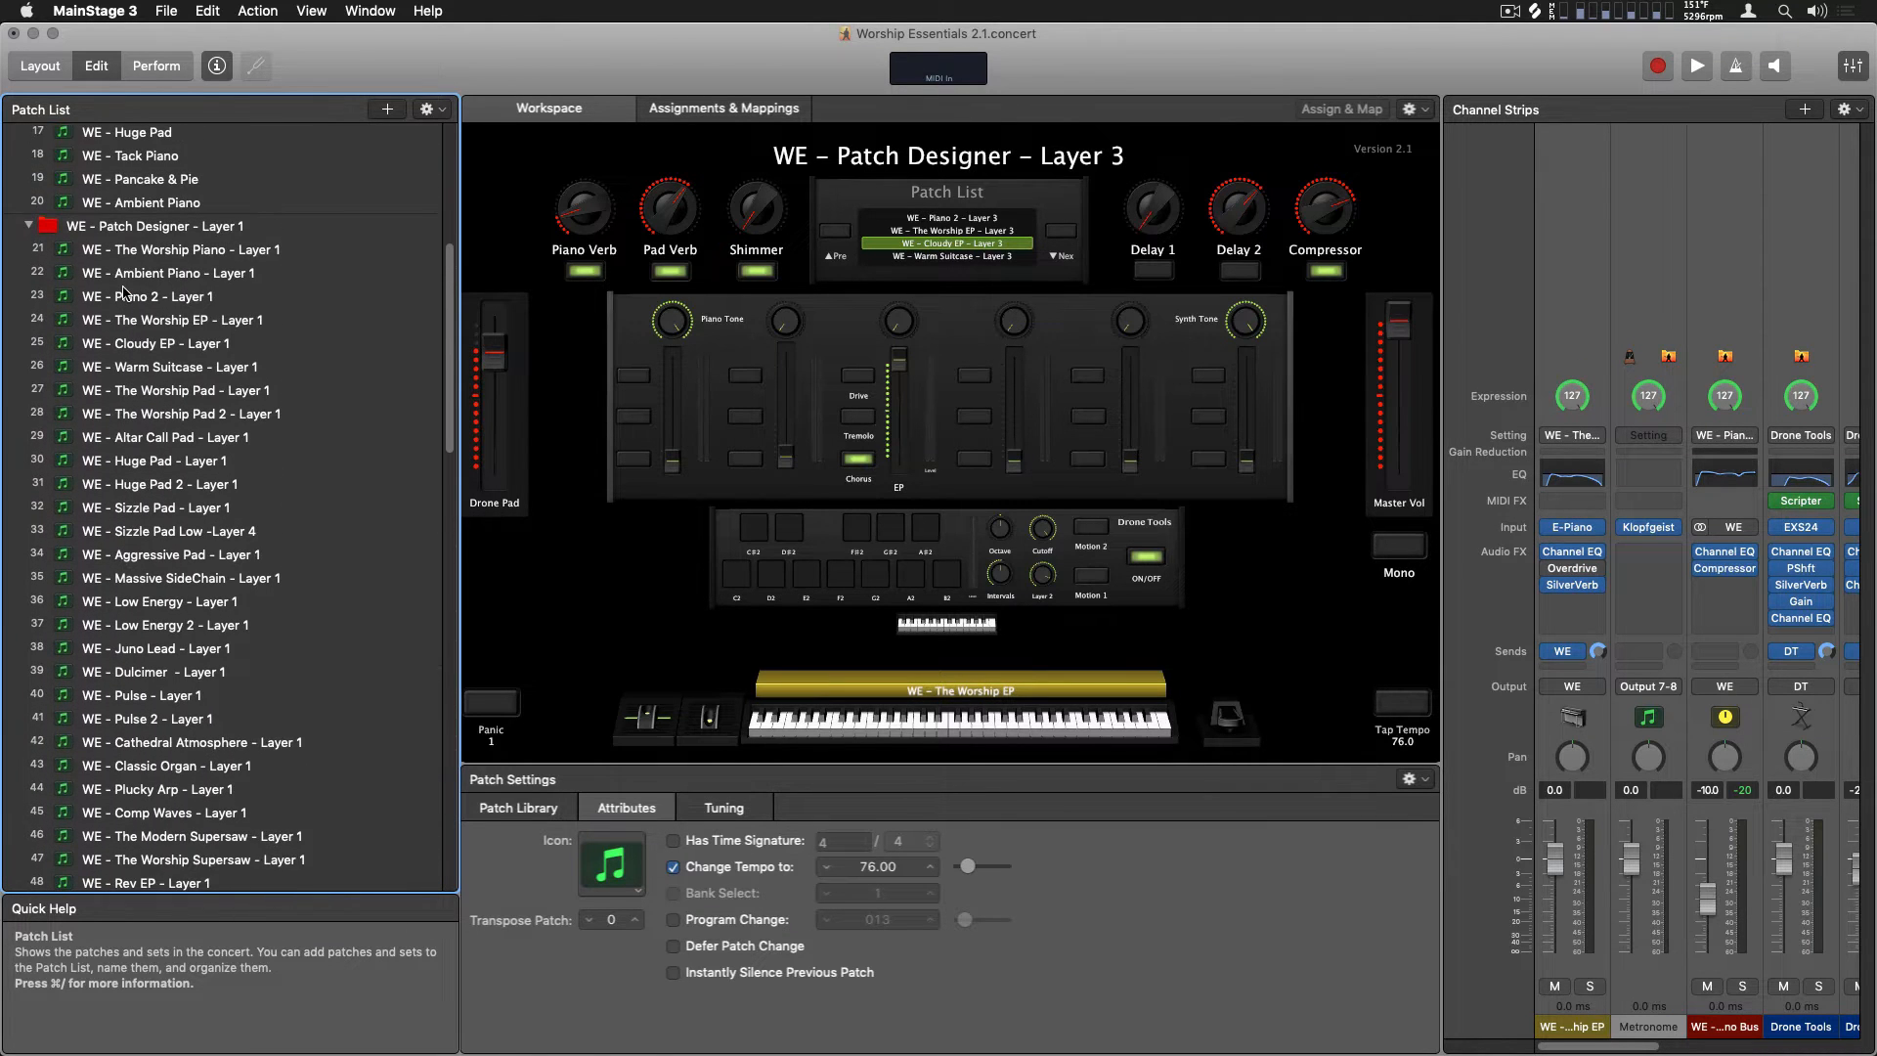
{"action": "left_click", "coordinate": [181, 321]}
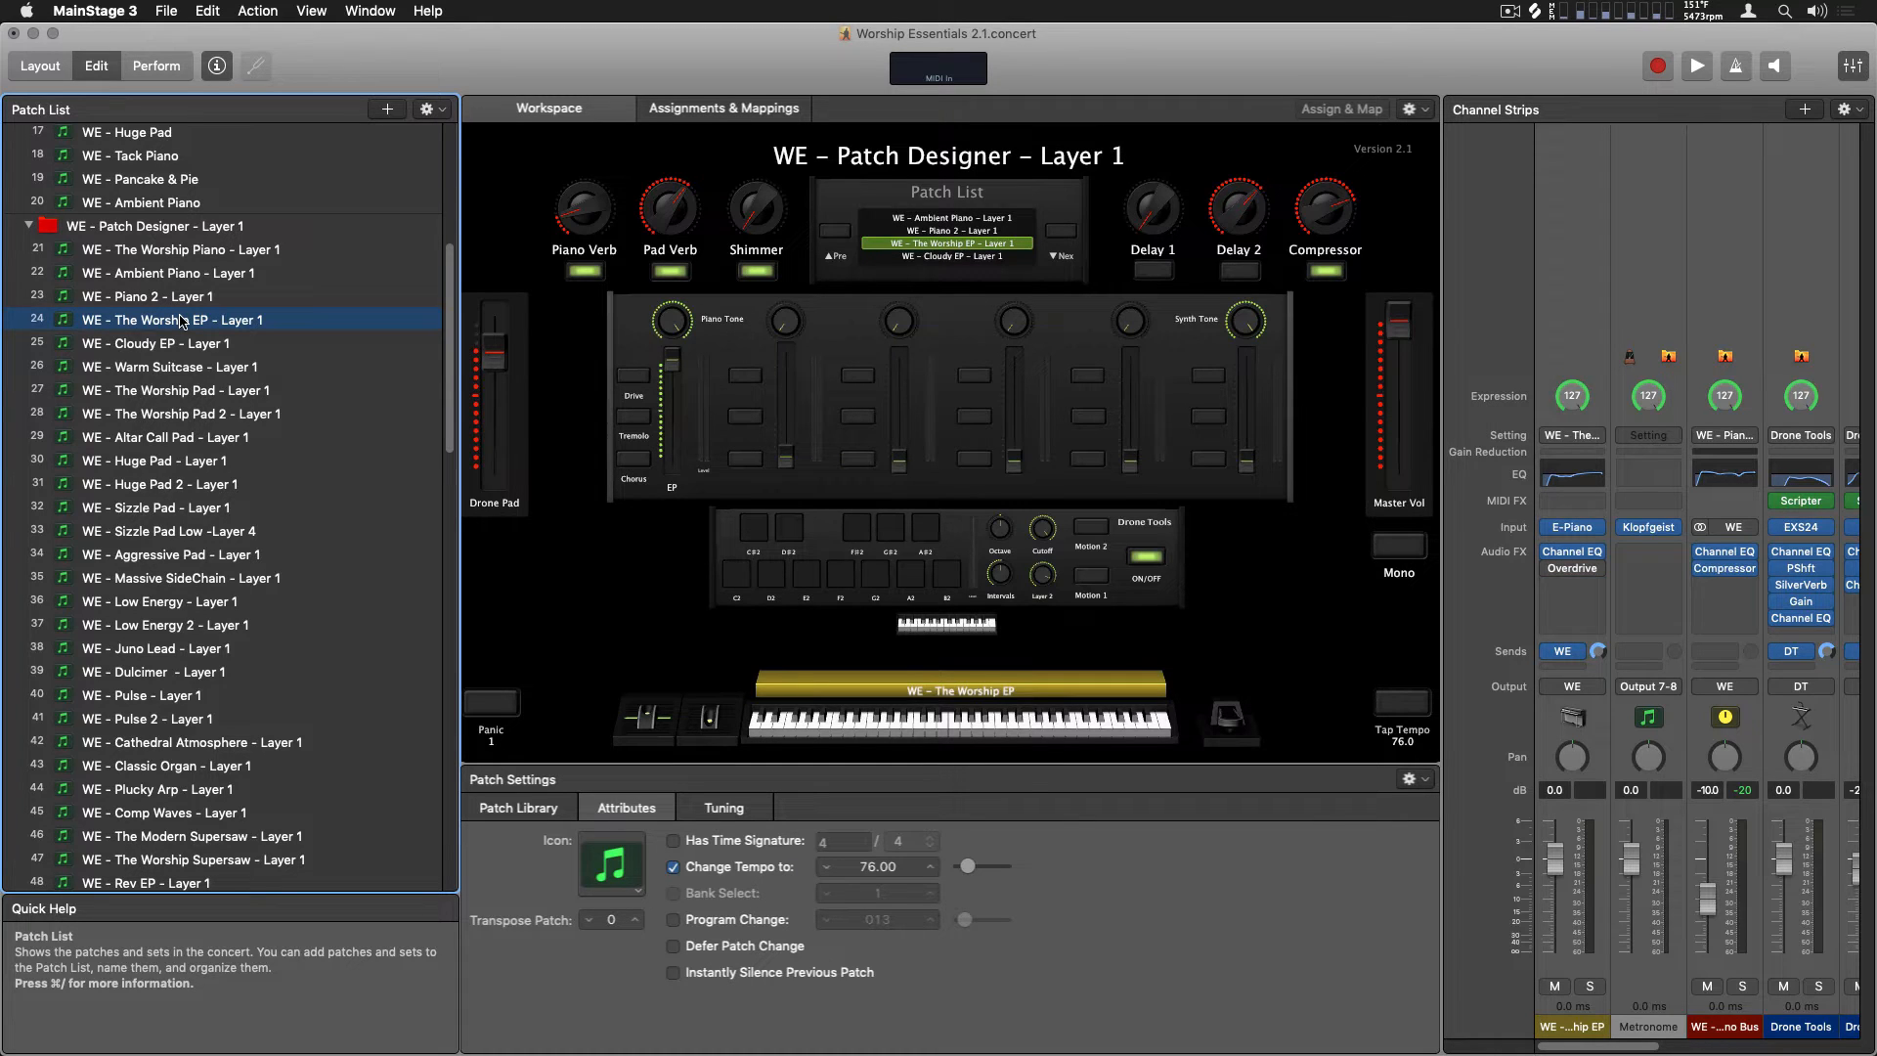
{"action": "scroll", "coordinate": [181, 321], "scroll_direction": "down", "scroll_amount": 10}
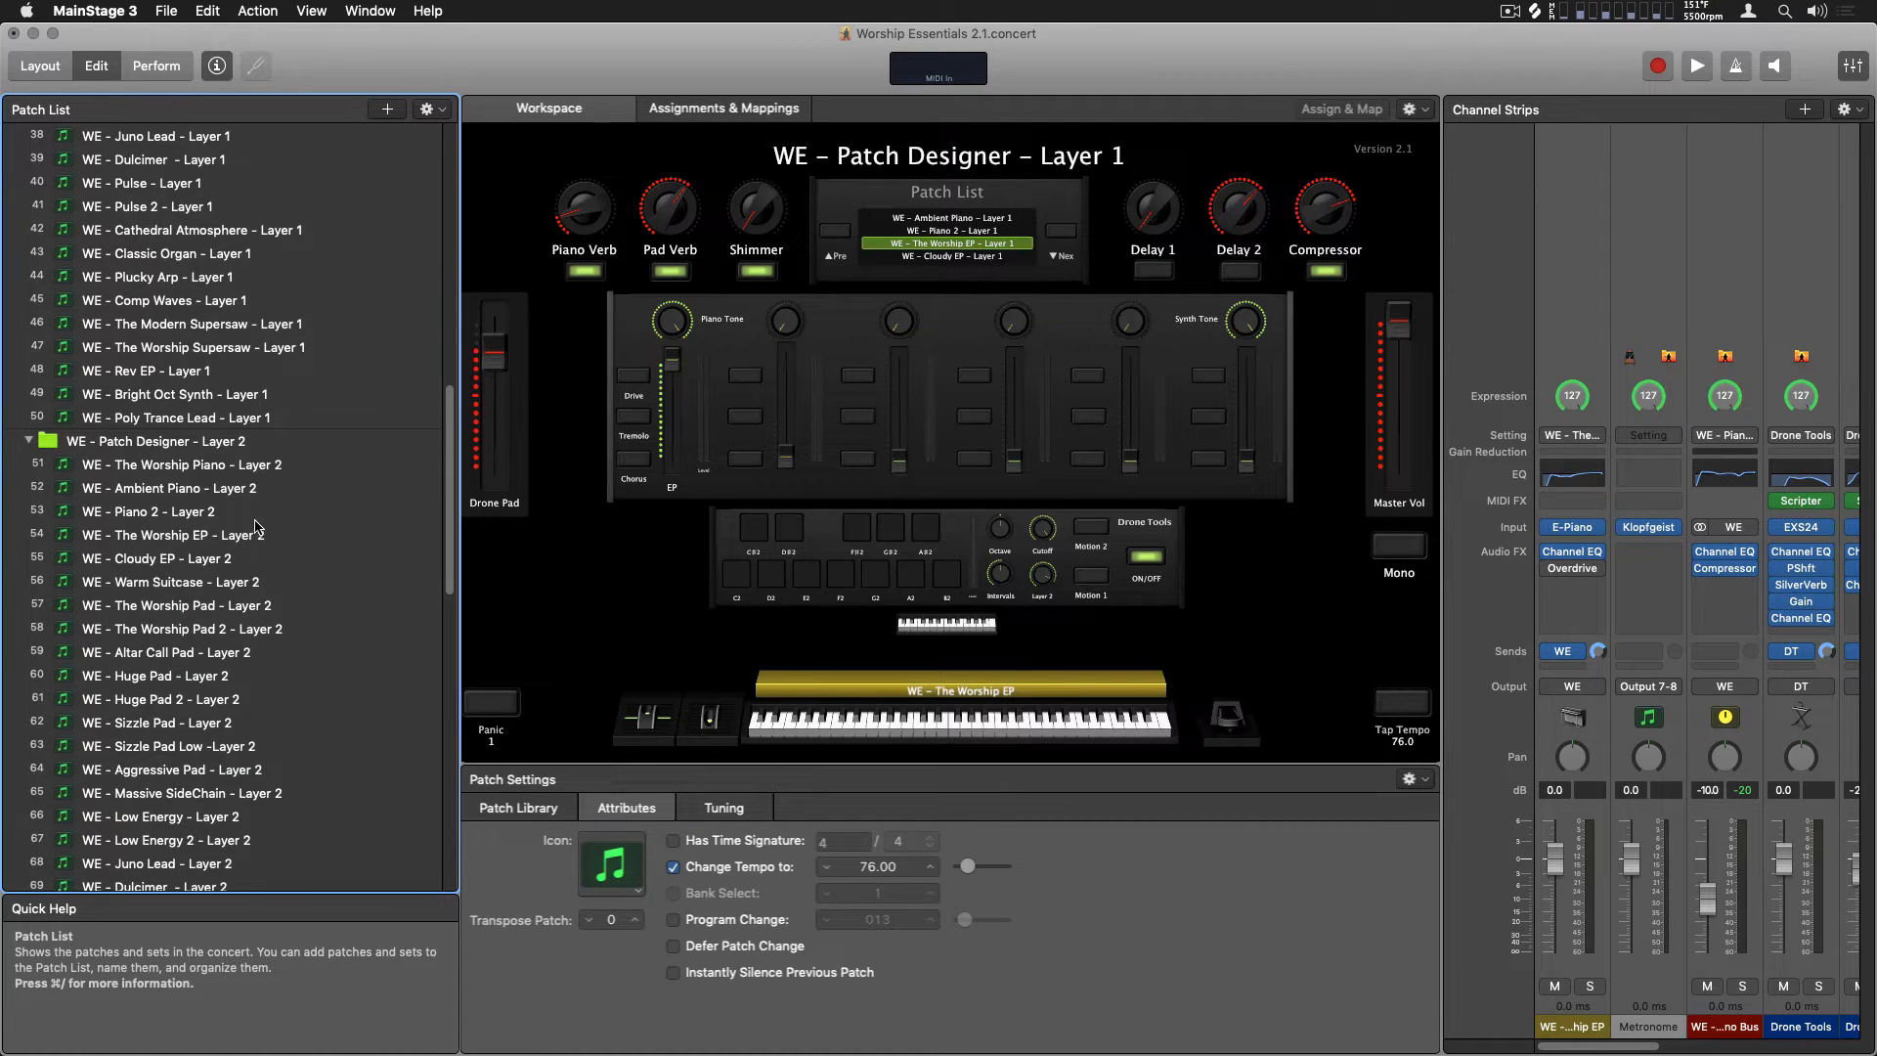
{"action": "left_click", "coordinate": [221, 614], "text": "super"}
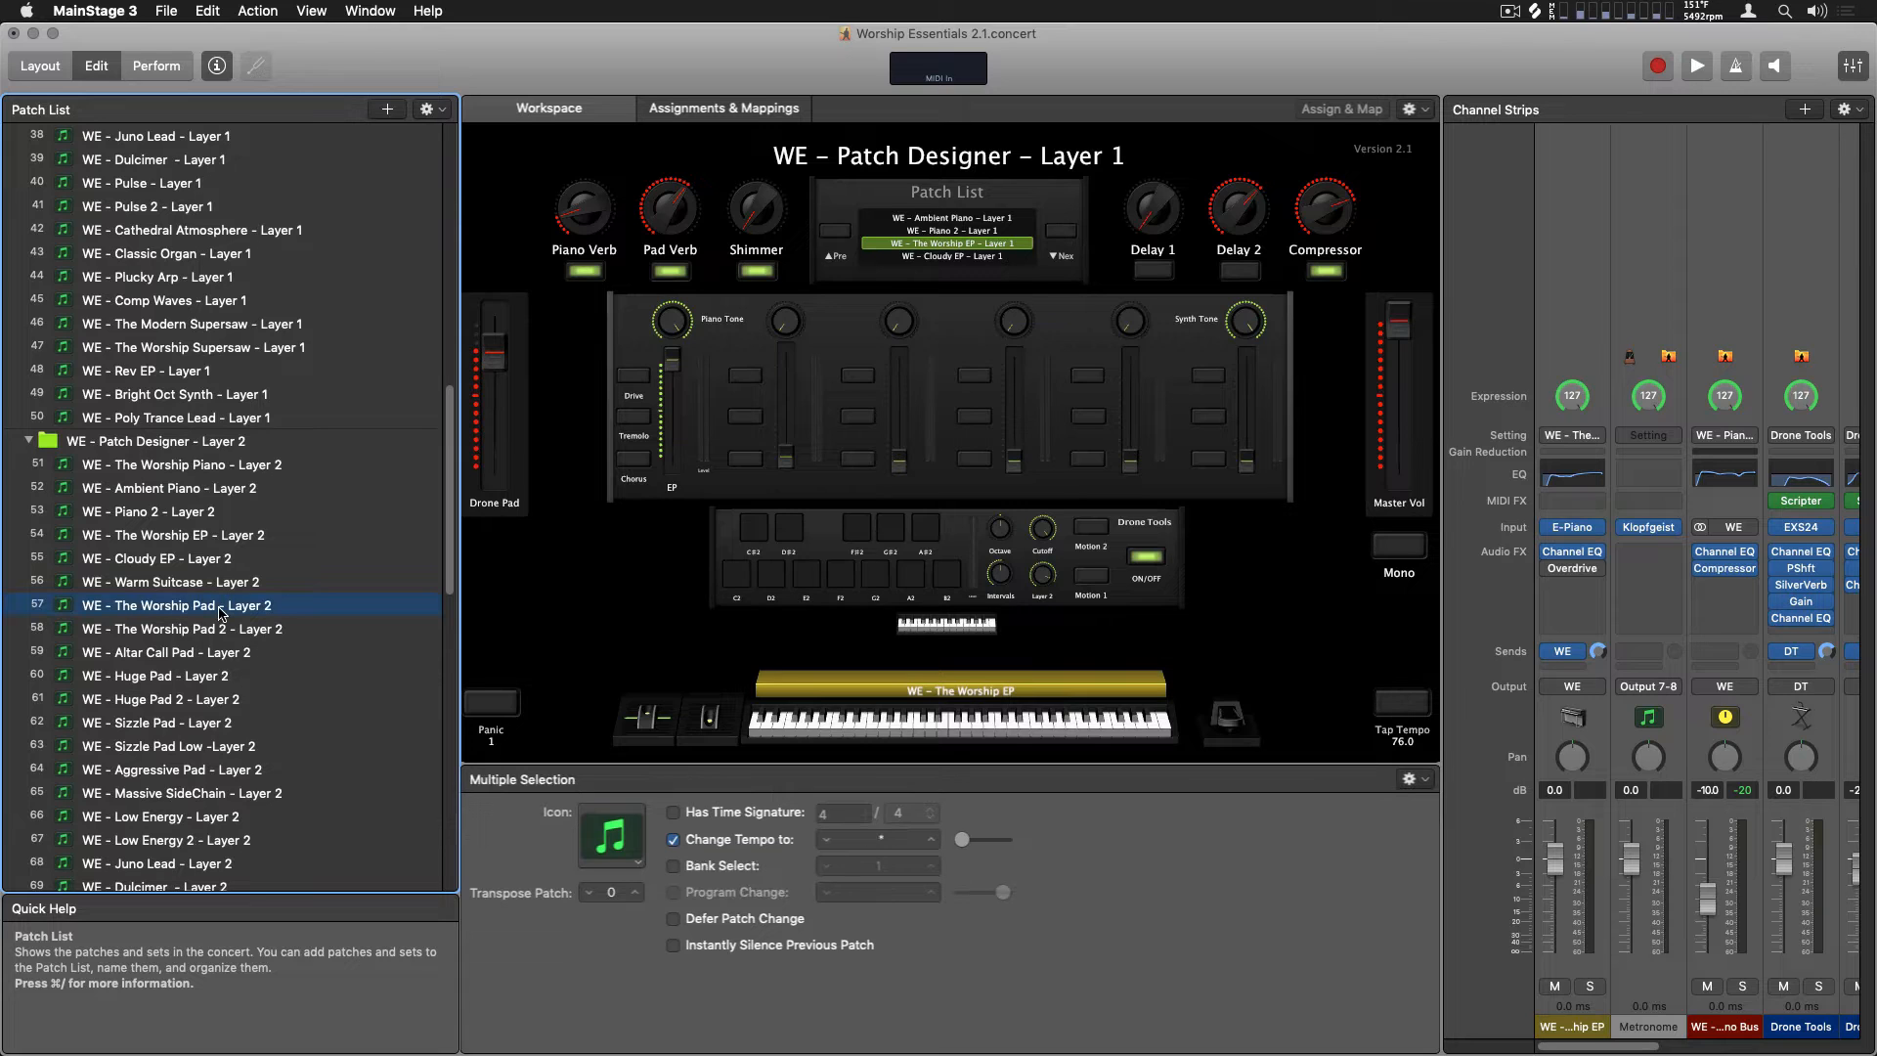
{"action": "scroll", "coordinate": [221, 614], "scroll_direction": "down", "scroll_amount": 10}
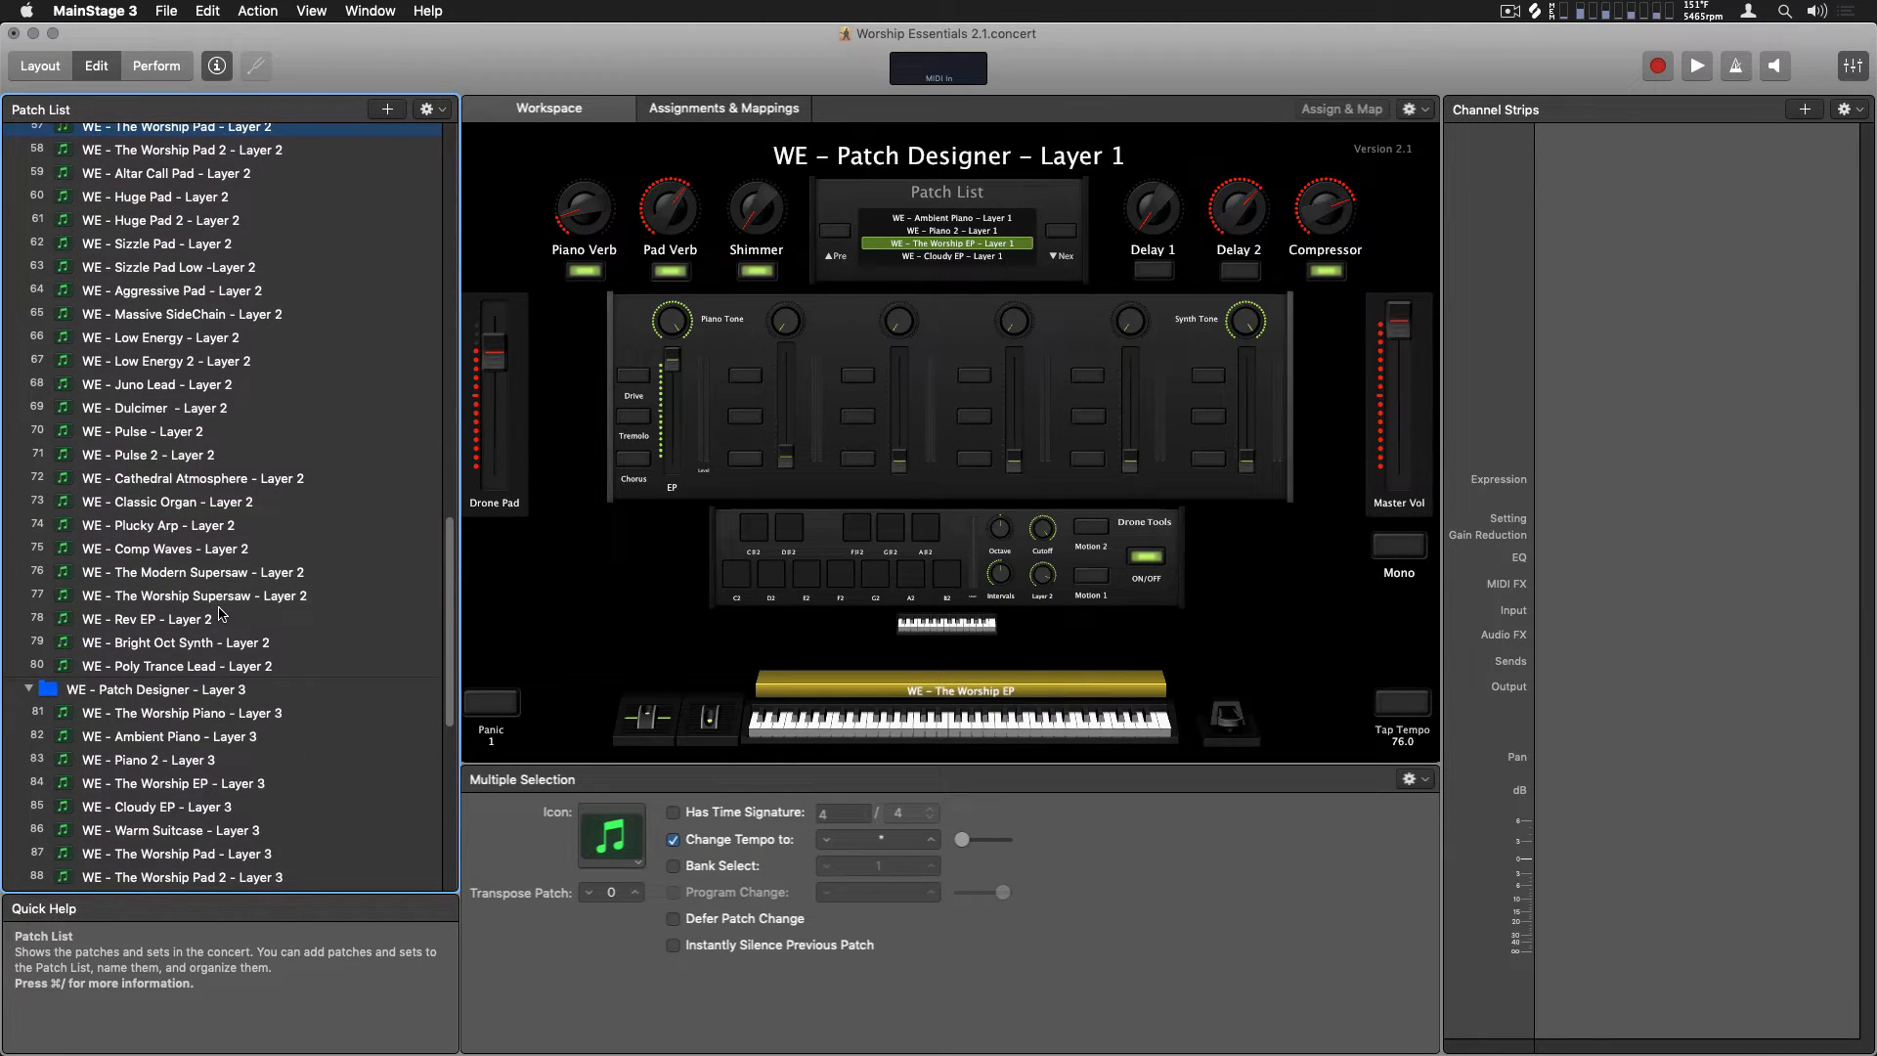
{"action": "scroll", "coordinate": [221, 614], "scroll_direction": "down", "scroll_amount": 5}
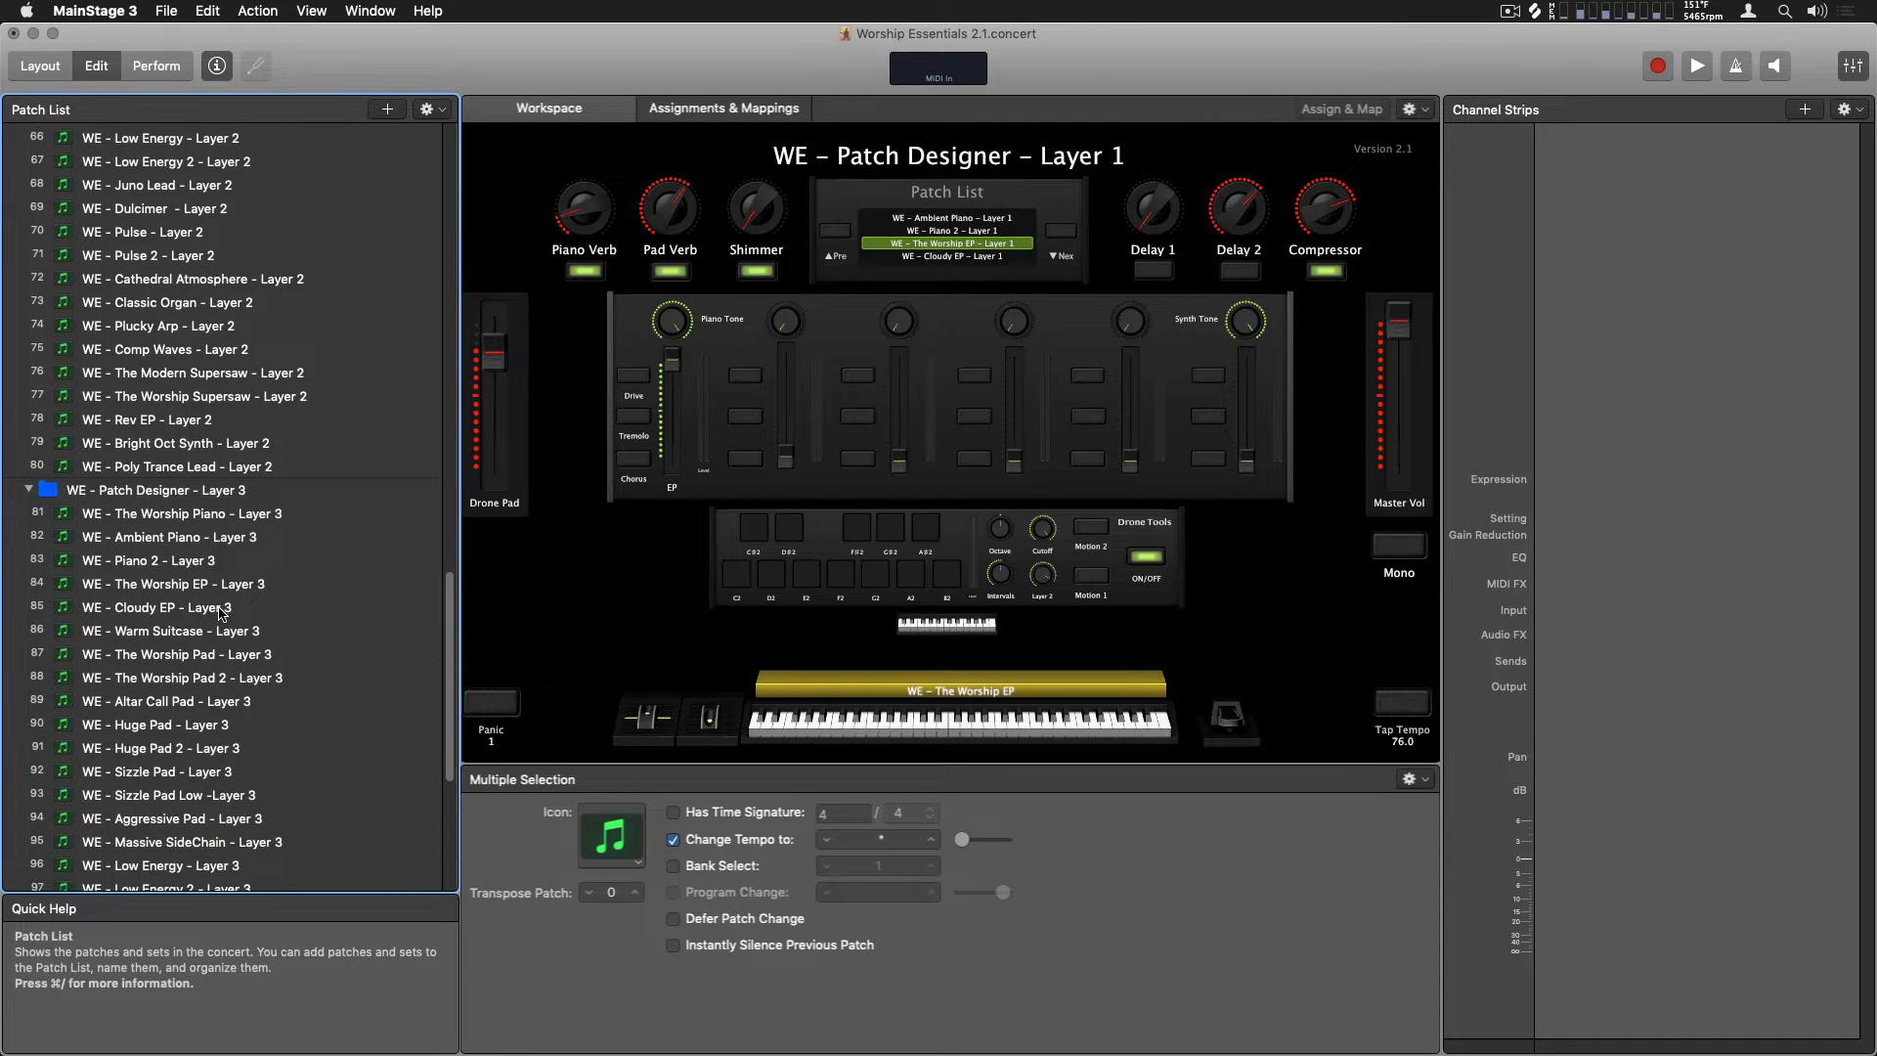
{"action": "scroll", "coordinate": [221, 614], "scroll_direction": "down", "scroll_amount": 5}
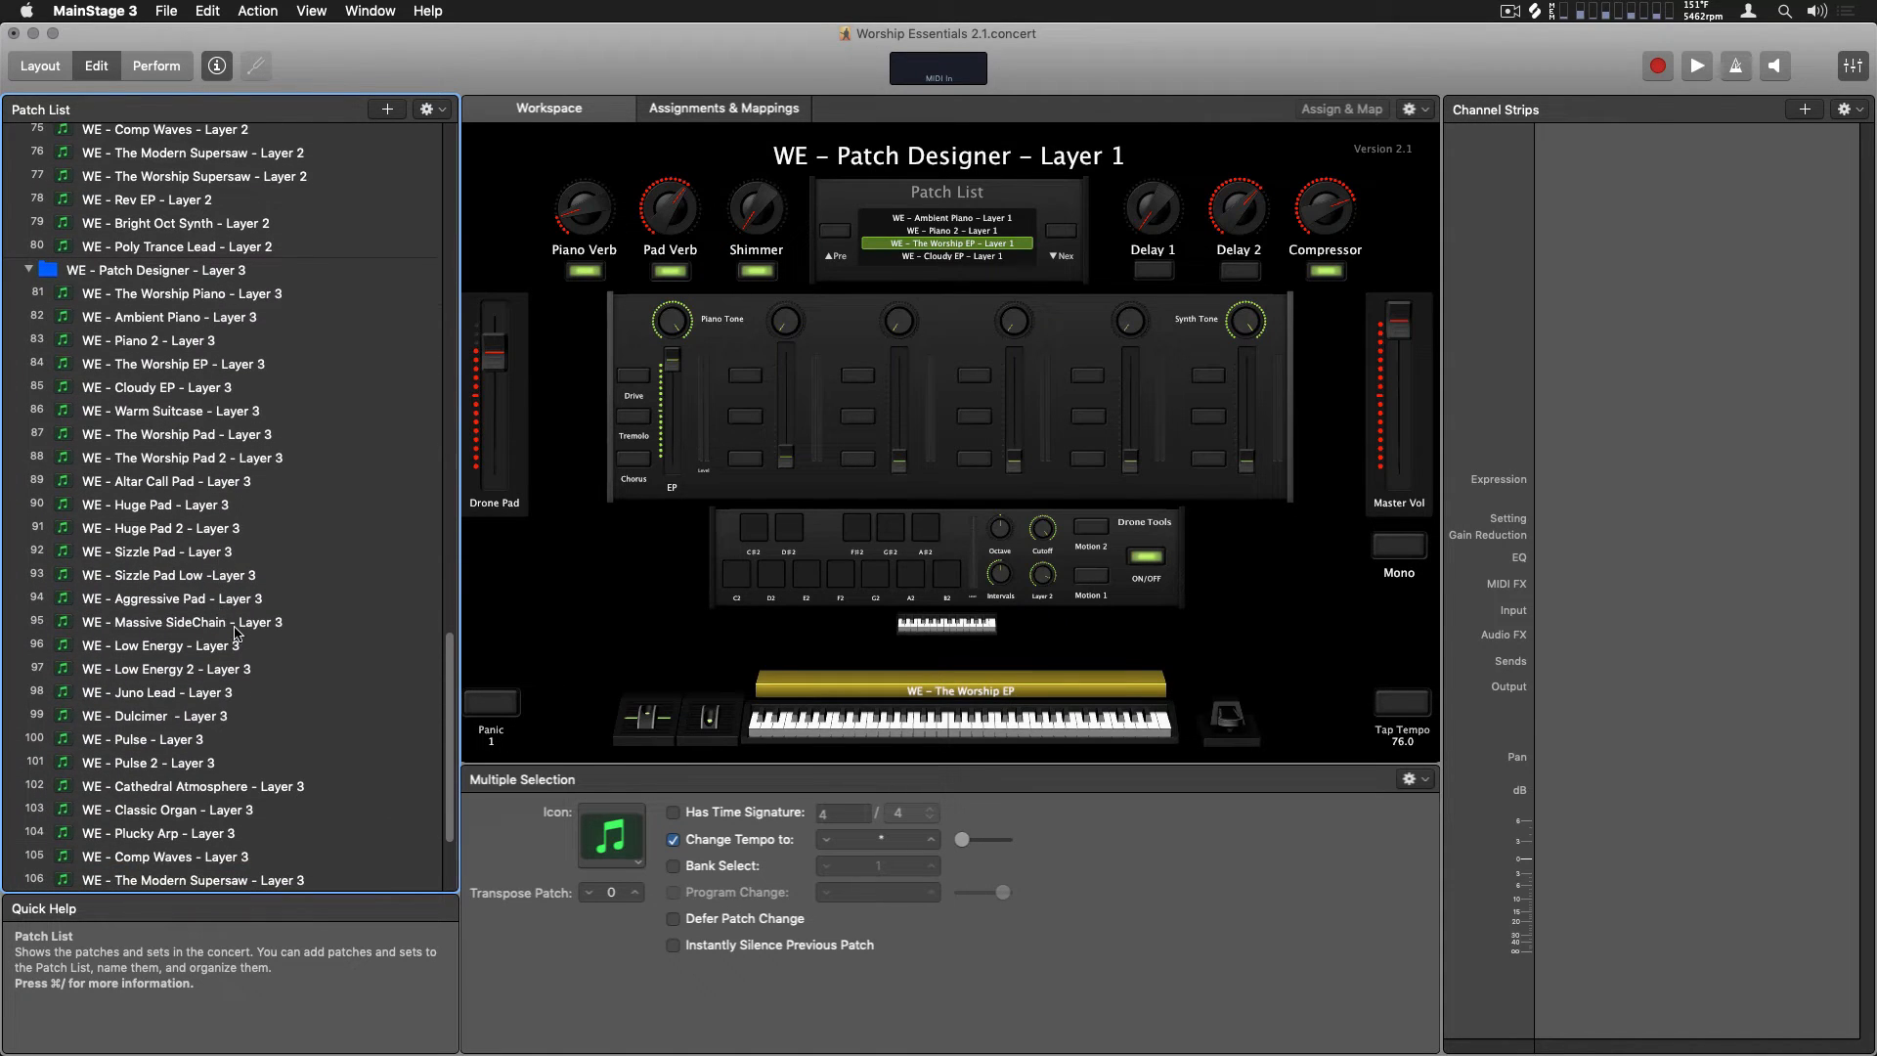
{"action": "left_click", "coordinate": [301, 790]}
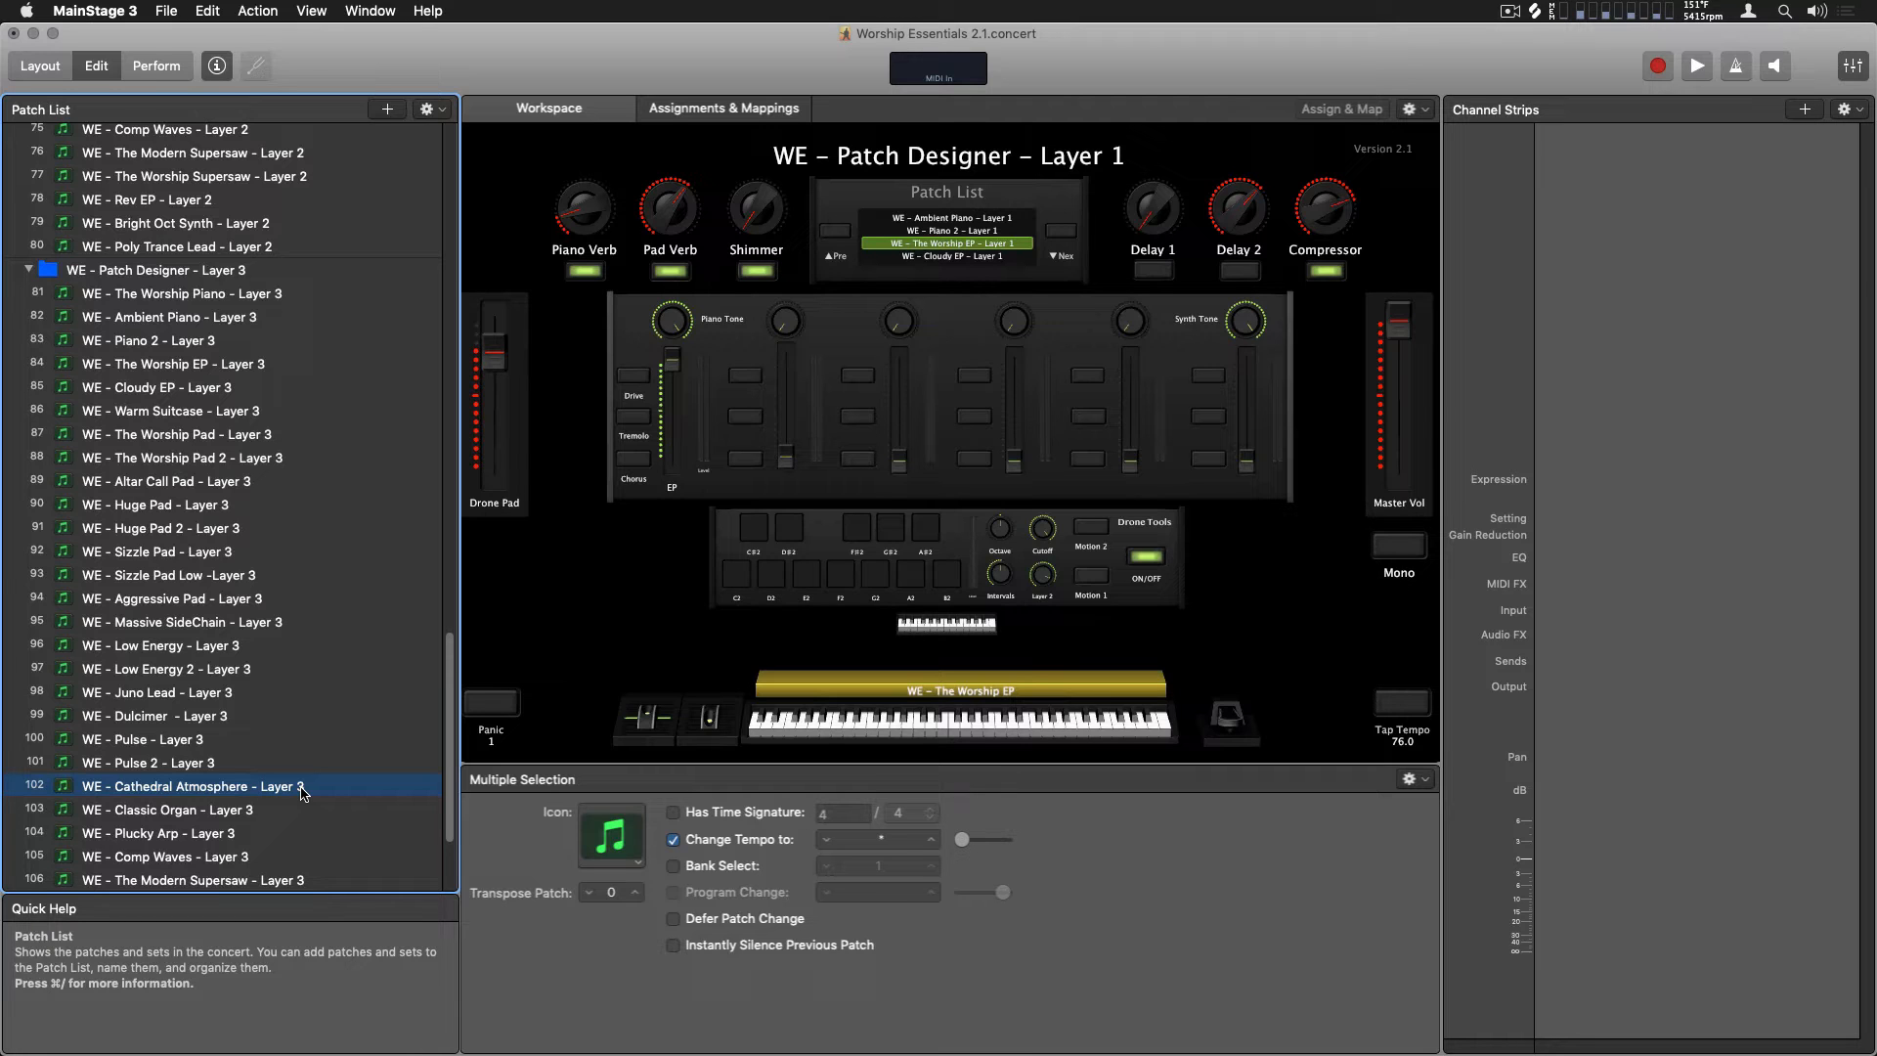
Combine the three selected layer patches into one new patch
{"action": "scroll", "coordinate": [301, 794], "scroll_direction": "up", "scroll_amount": 15}
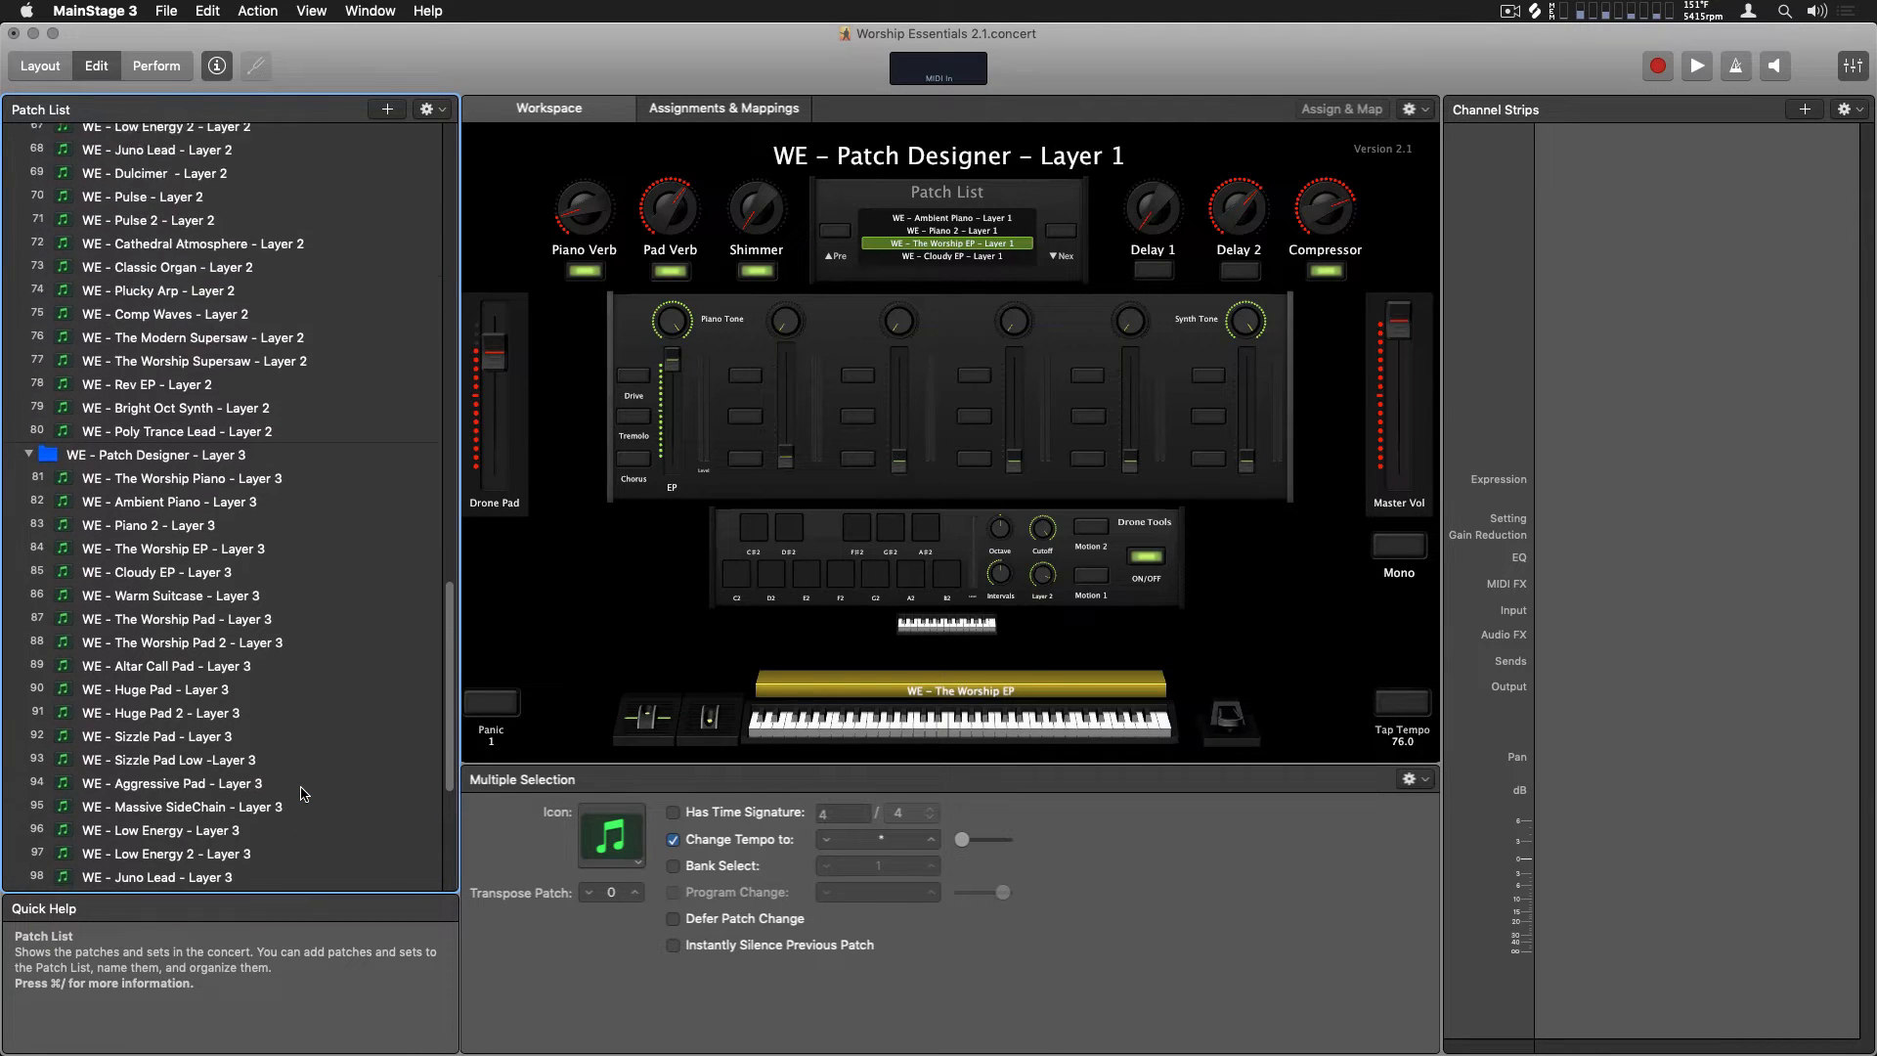
{"action": "scroll", "coordinate": [301, 793], "scroll_direction": "up", "scroll_amount": 18}
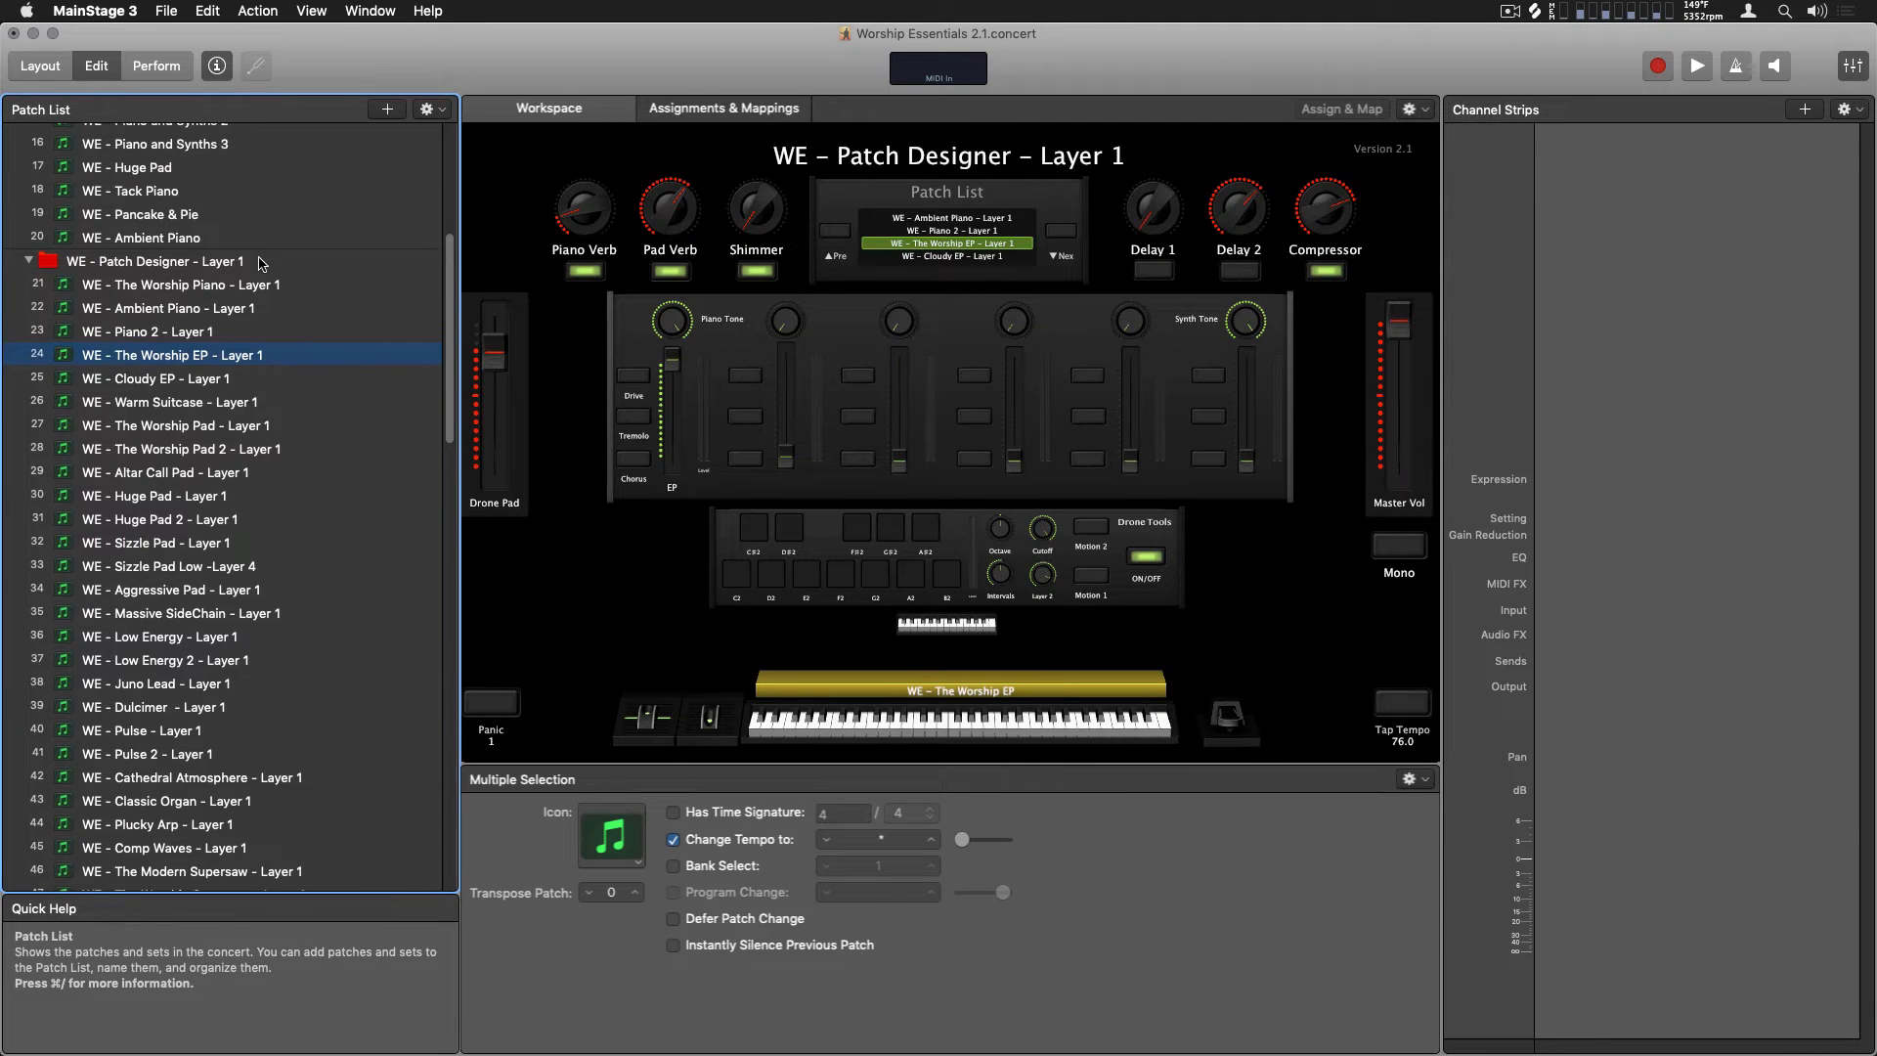
{"action": "right_click", "coordinate": [232, 356]}
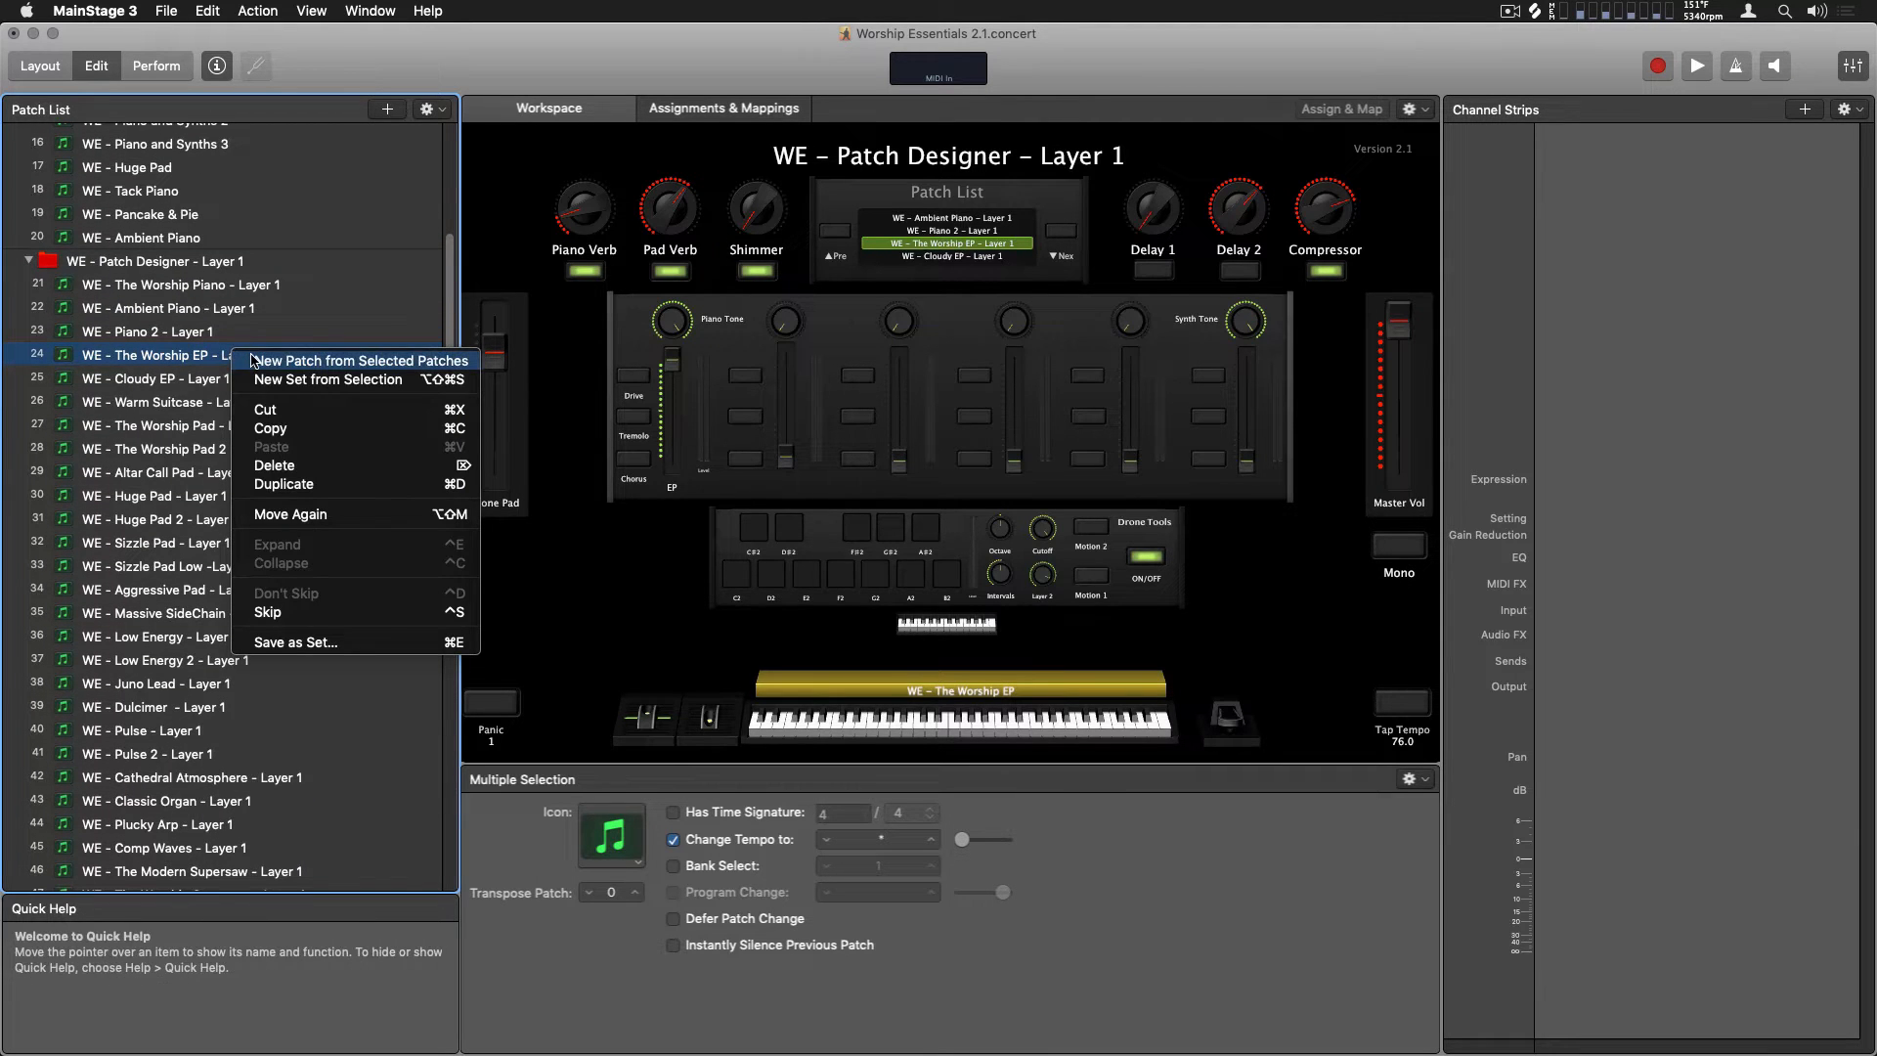
{"action": "left_click", "coordinate": [445, 111]}
{"action": "left_click", "coordinate": [445, 111]}
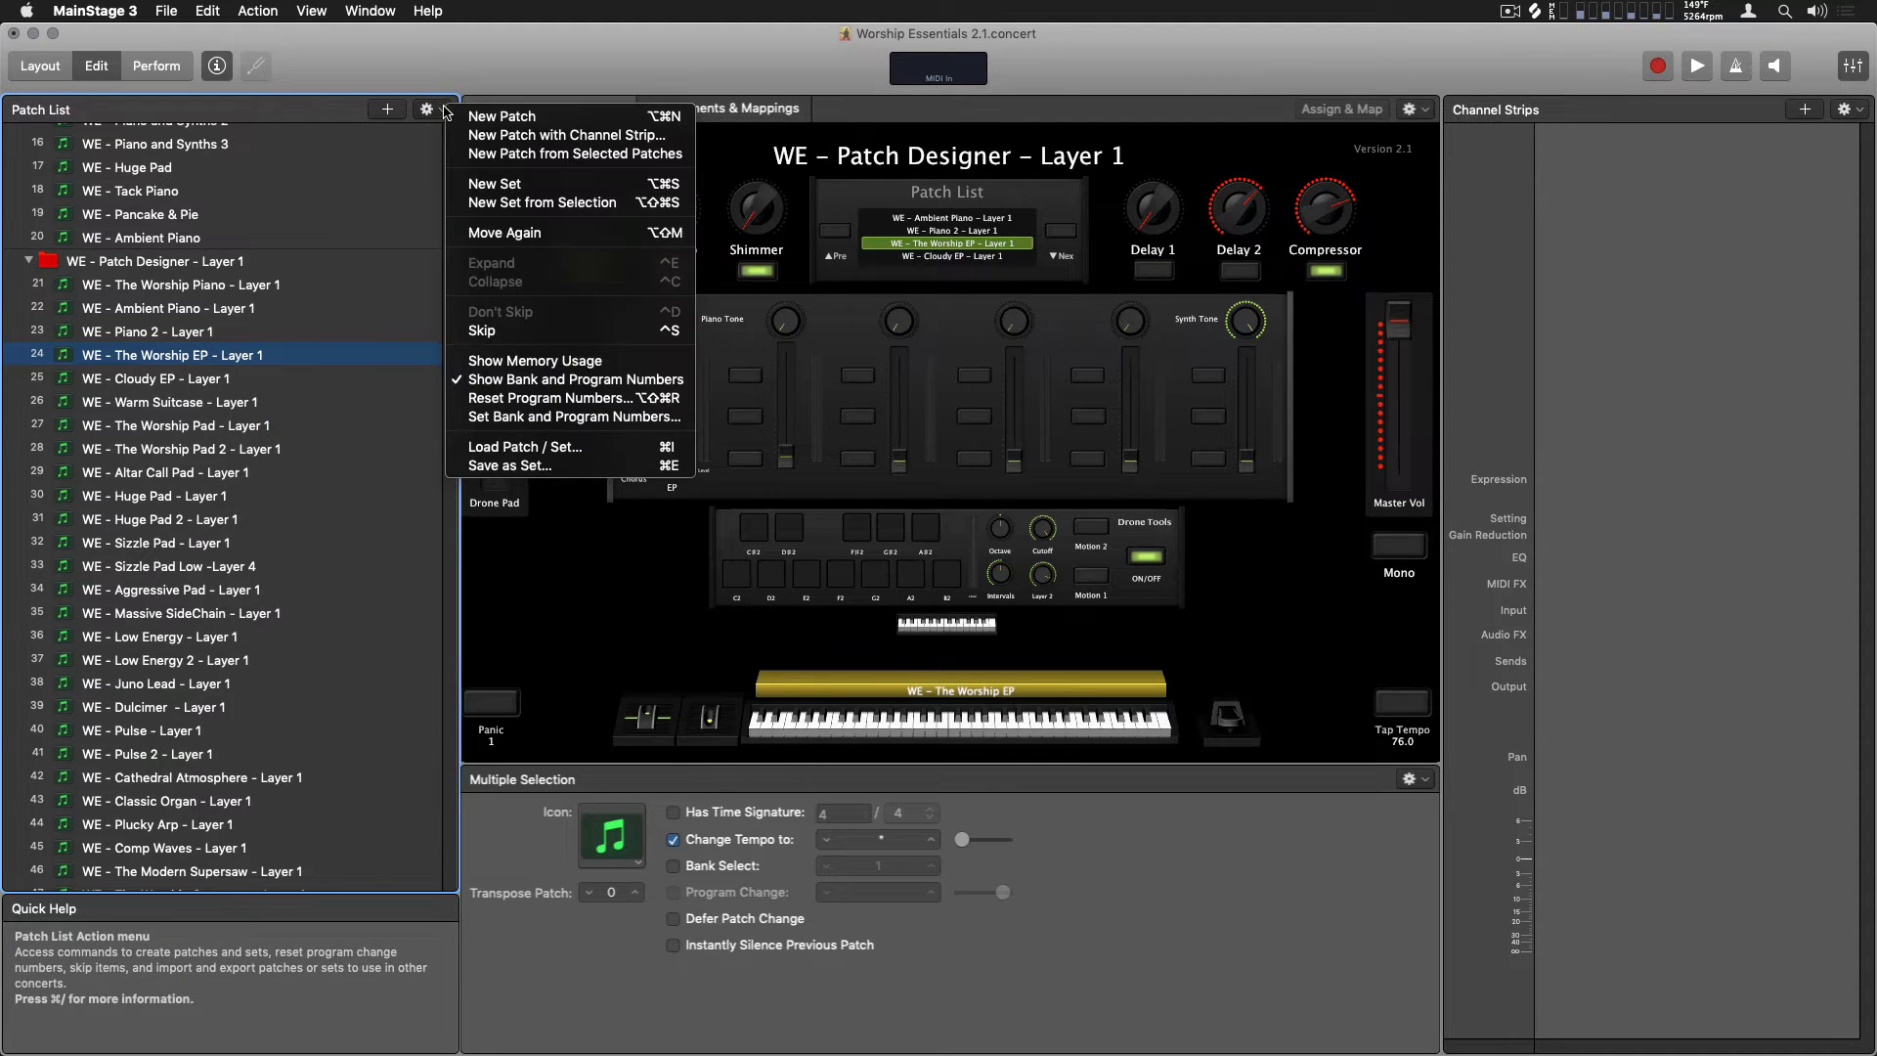
{"action": "left_click", "coordinate": [506, 154]}
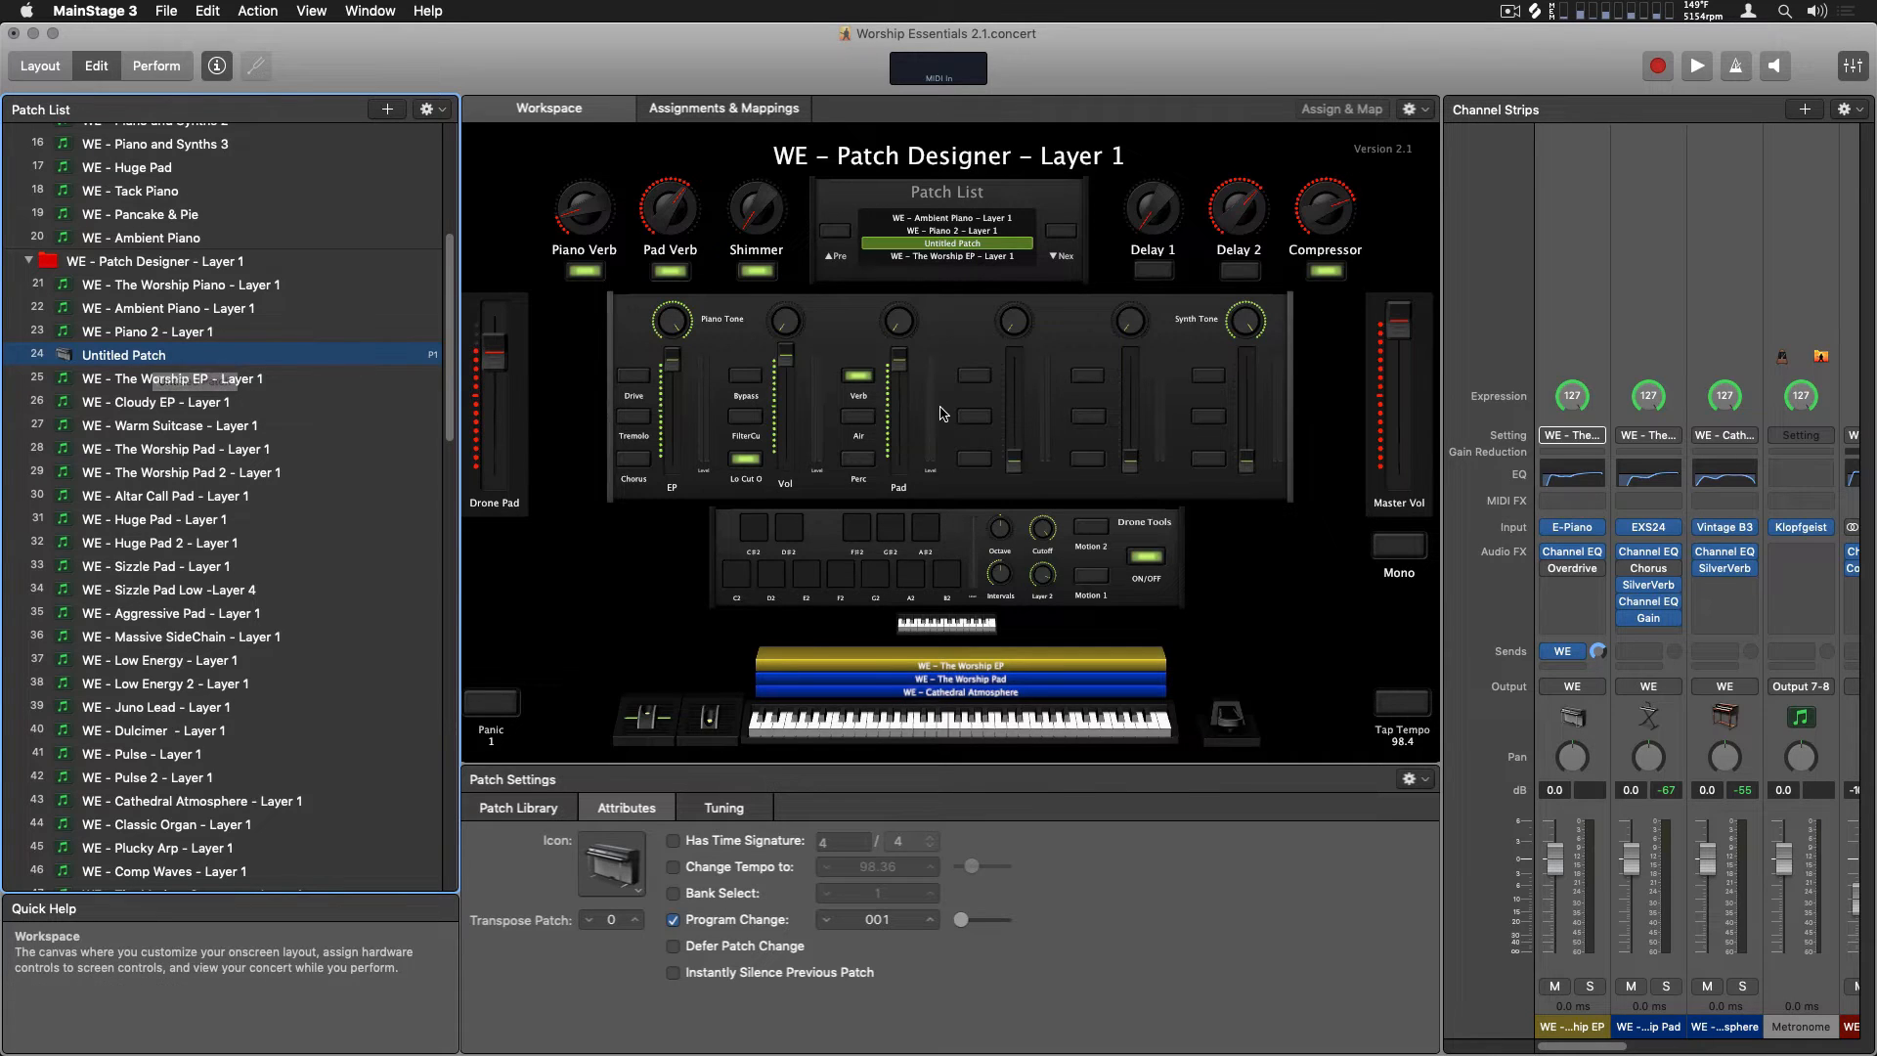
Rename the new combined patch as Custom Patch
{"action": "double_click", "coordinate": [158, 356]}
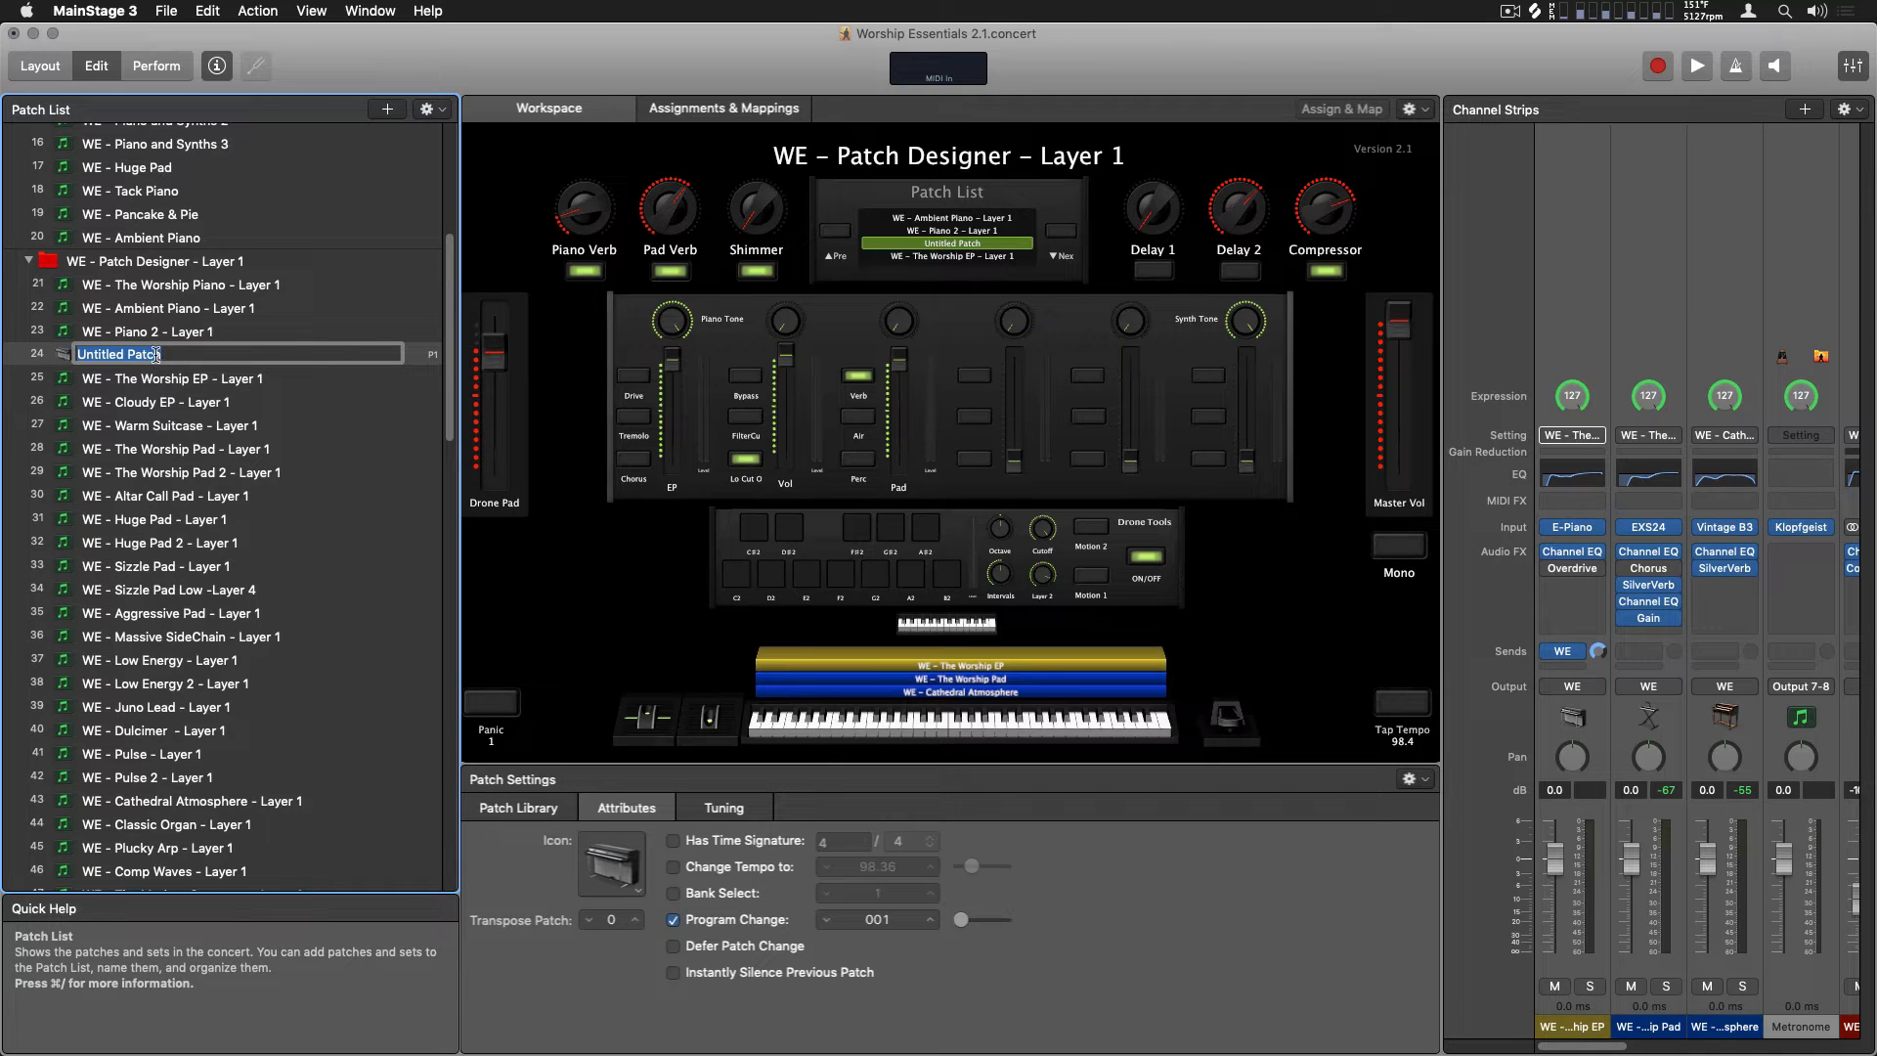
{"action": "type", "text": "Custom Patch"}
{"action": "key", "text": "Return"}
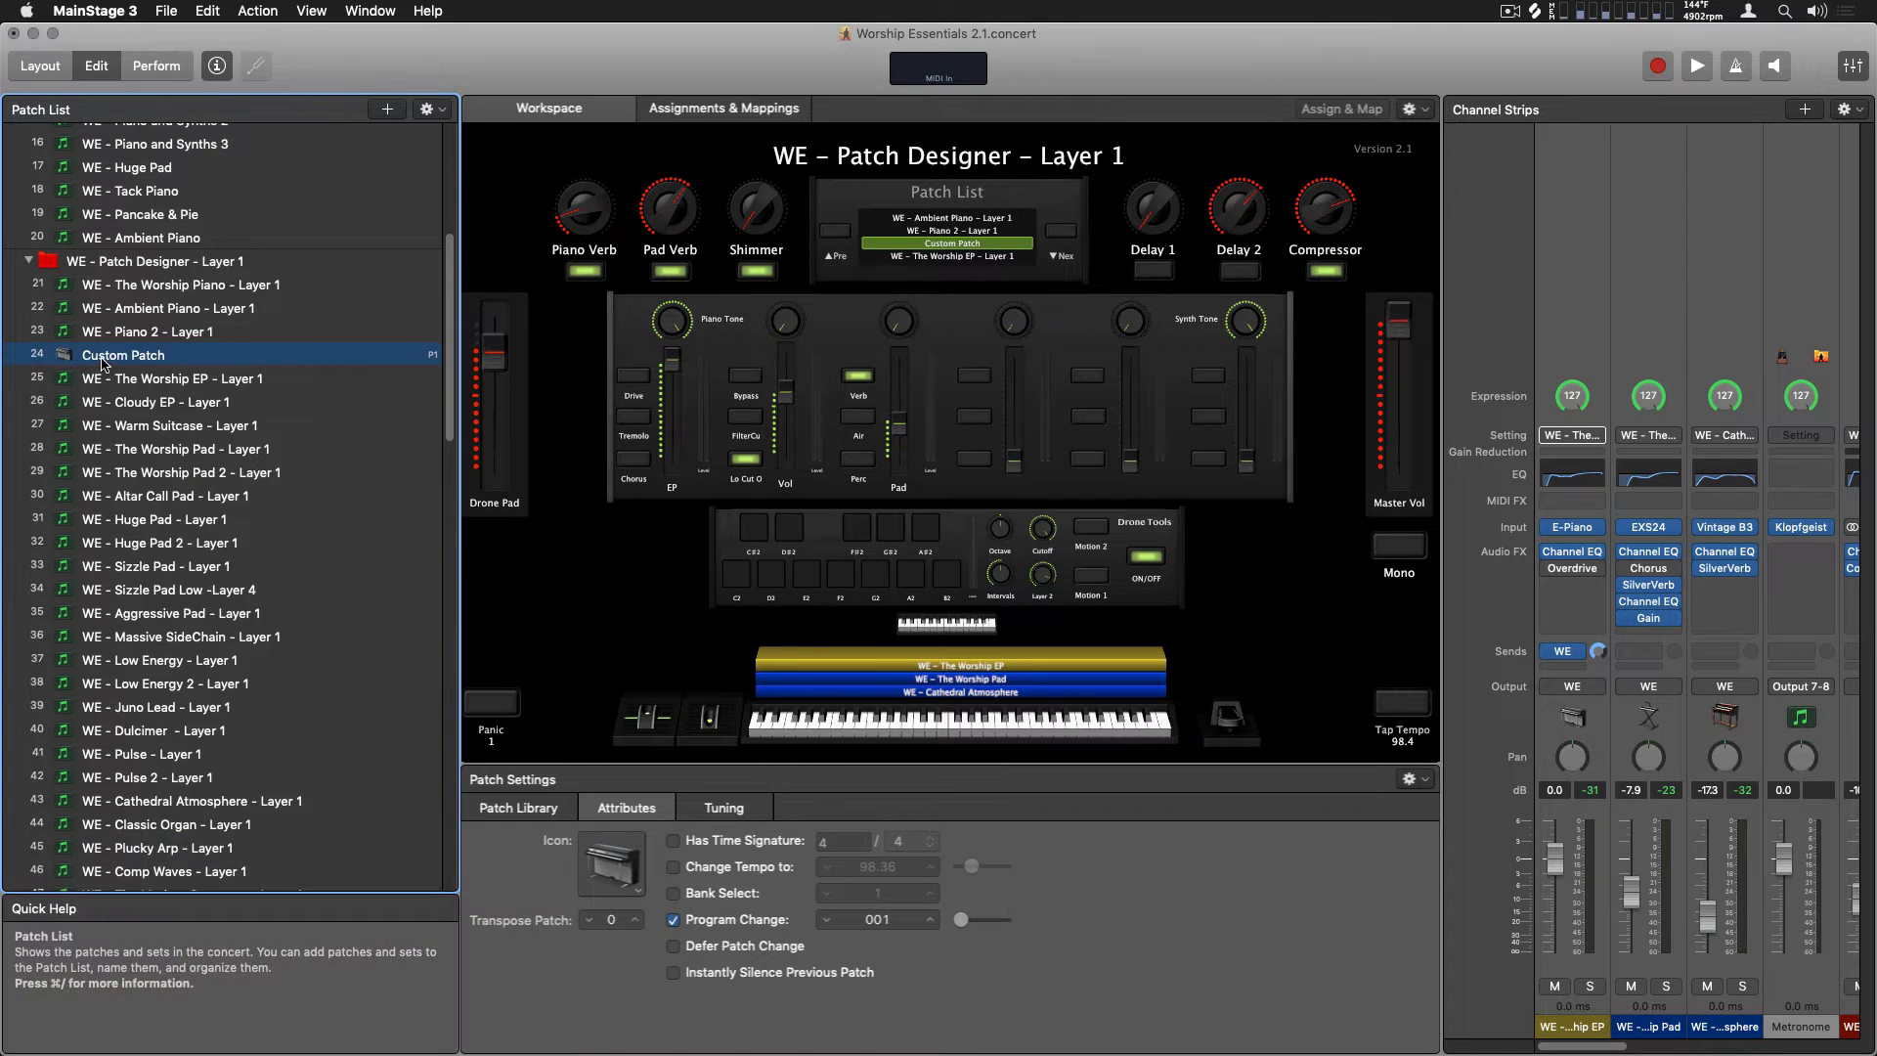
Collapse the WE - Patch Designer Layer 1, Layer 2 and Layer 3 sets in the patch list
{"action": "scroll", "coordinate": [105, 362], "scroll_direction": "down", "scroll_amount": 10}
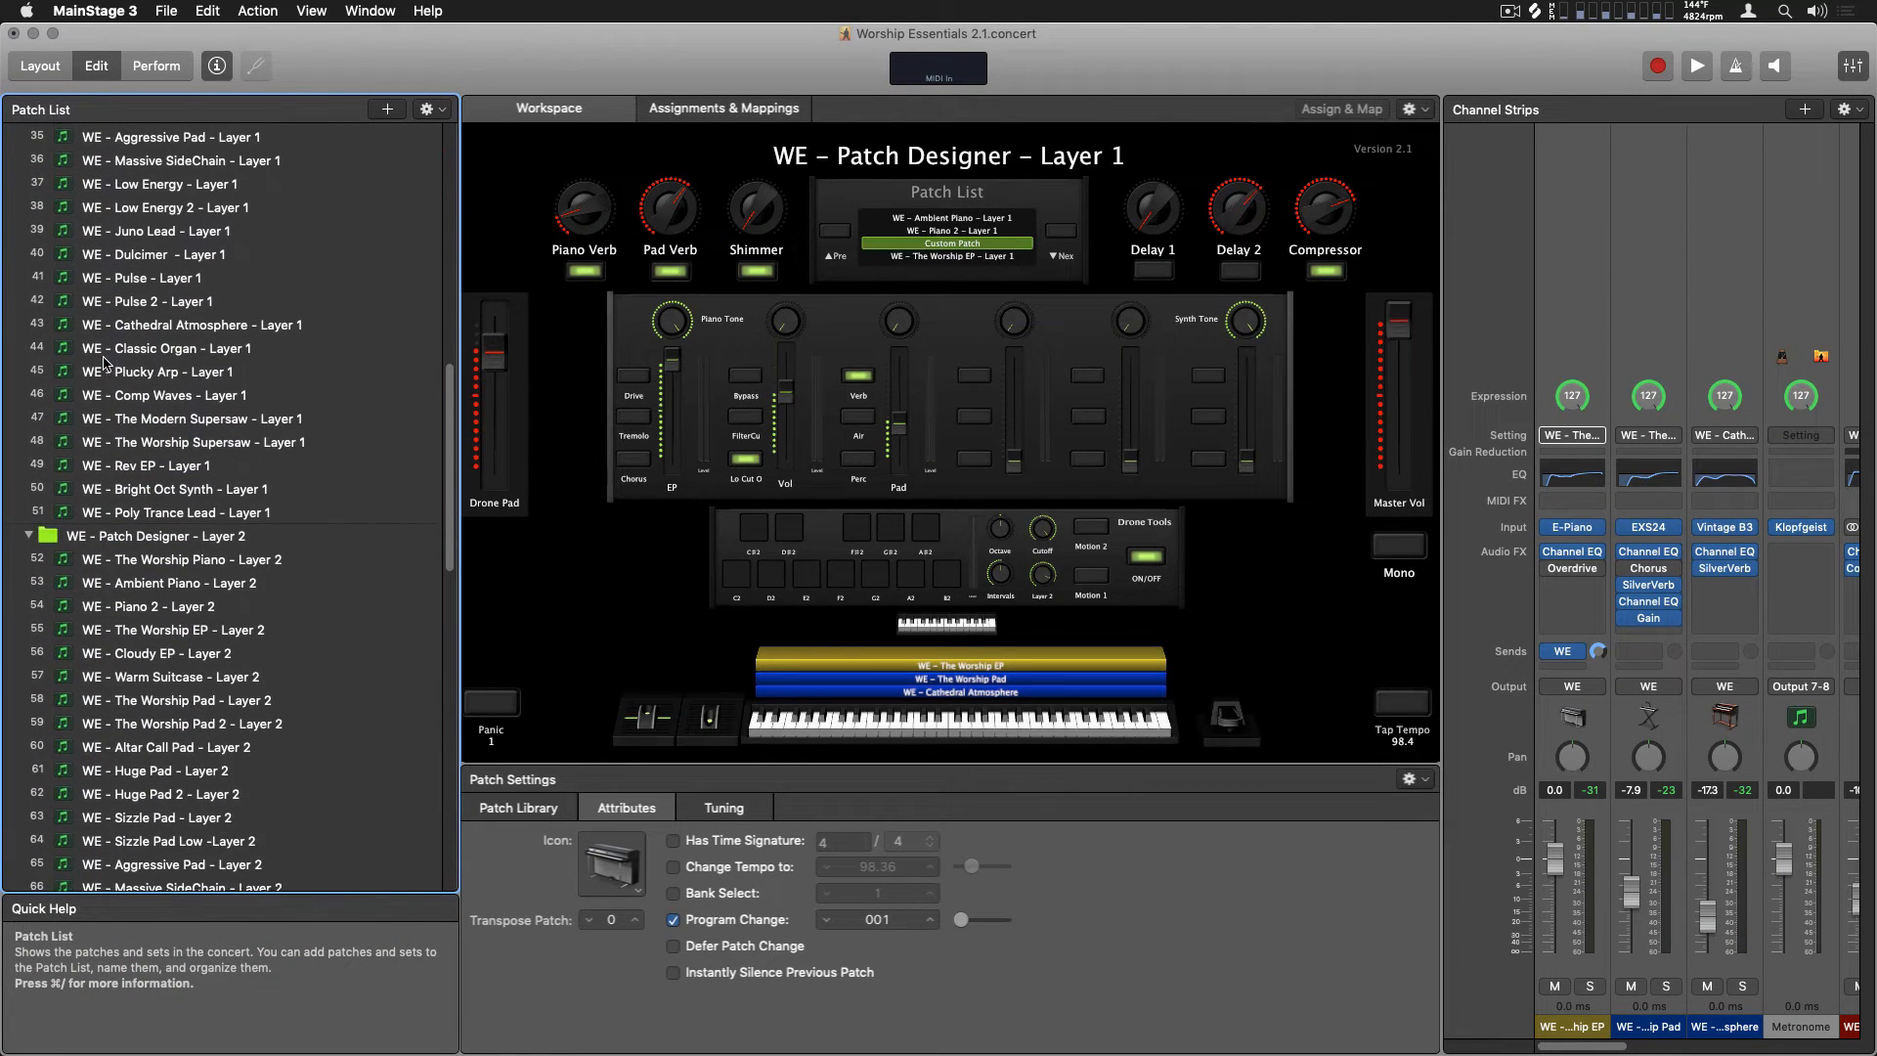
{"action": "scroll", "coordinate": [105, 362], "scroll_direction": "up", "scroll_amount": 15}
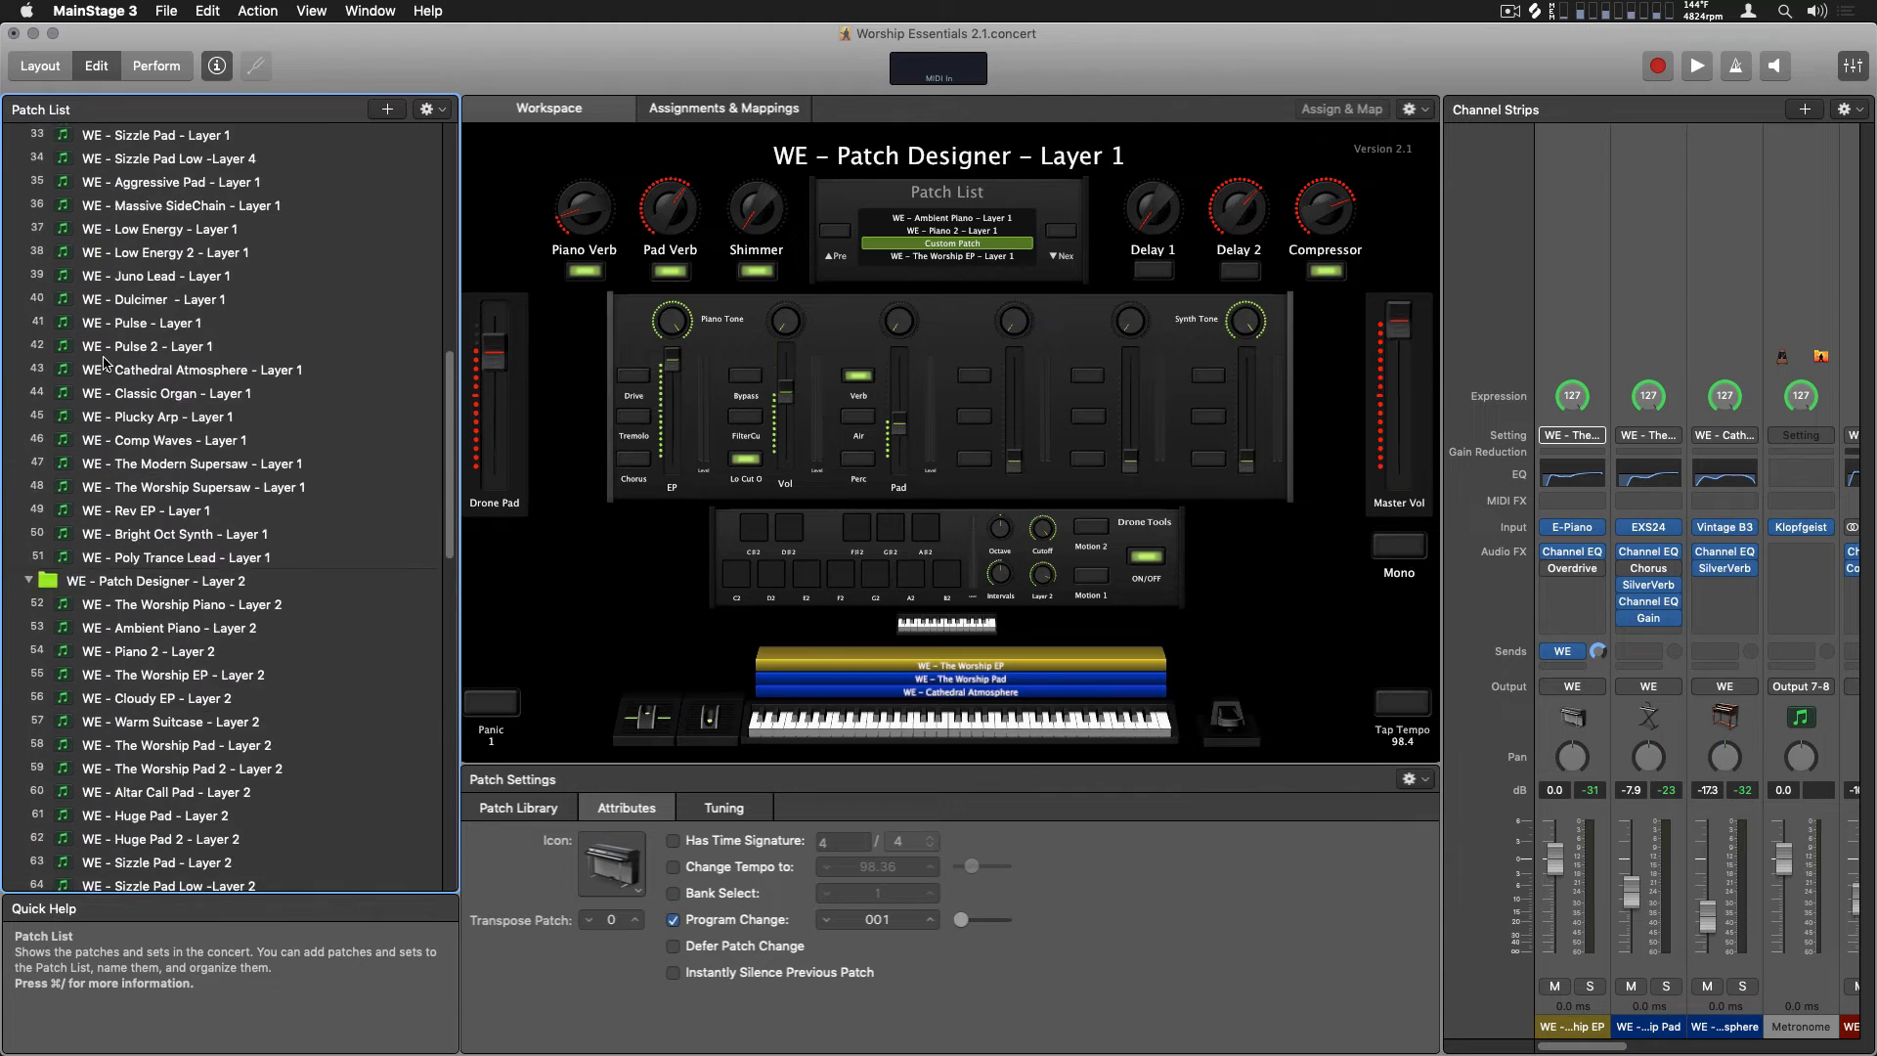
{"action": "left_click", "coordinate": [166, 651]}
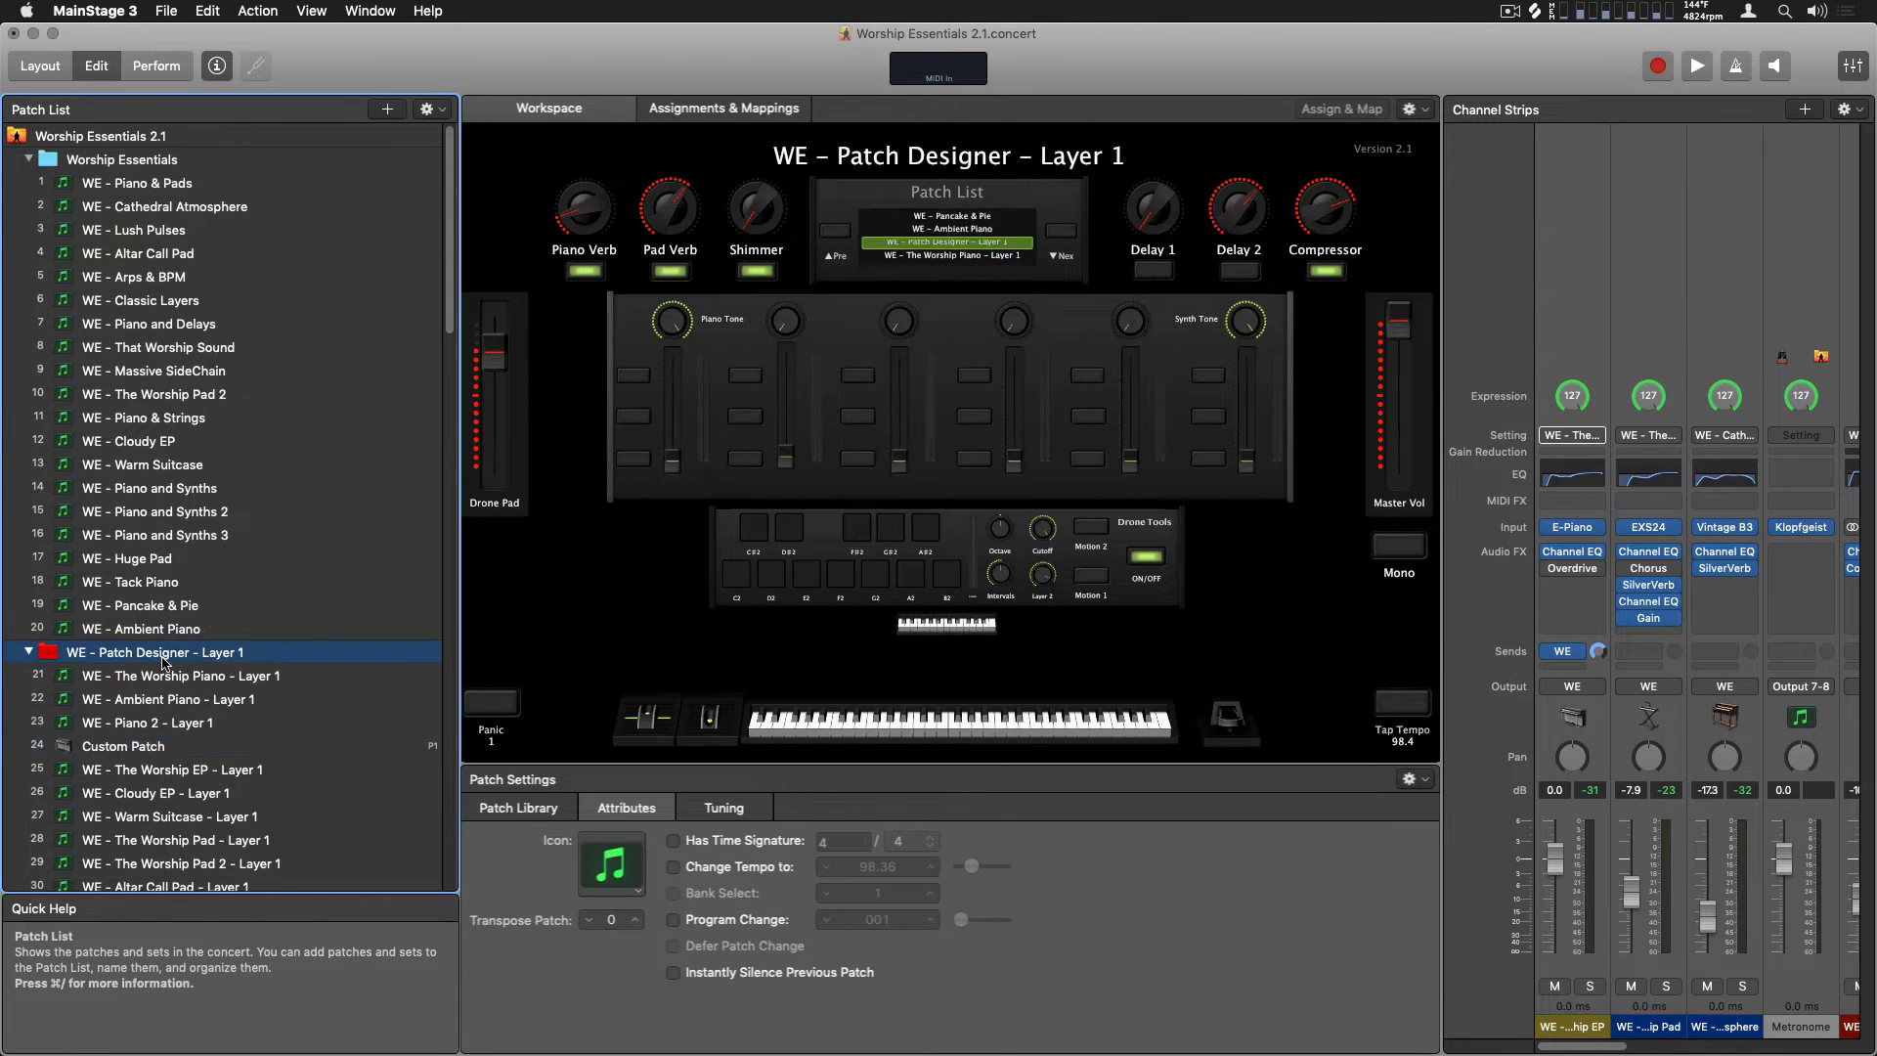
{"action": "key", "text": "Left"}
{"action": "key", "text": "Down"}
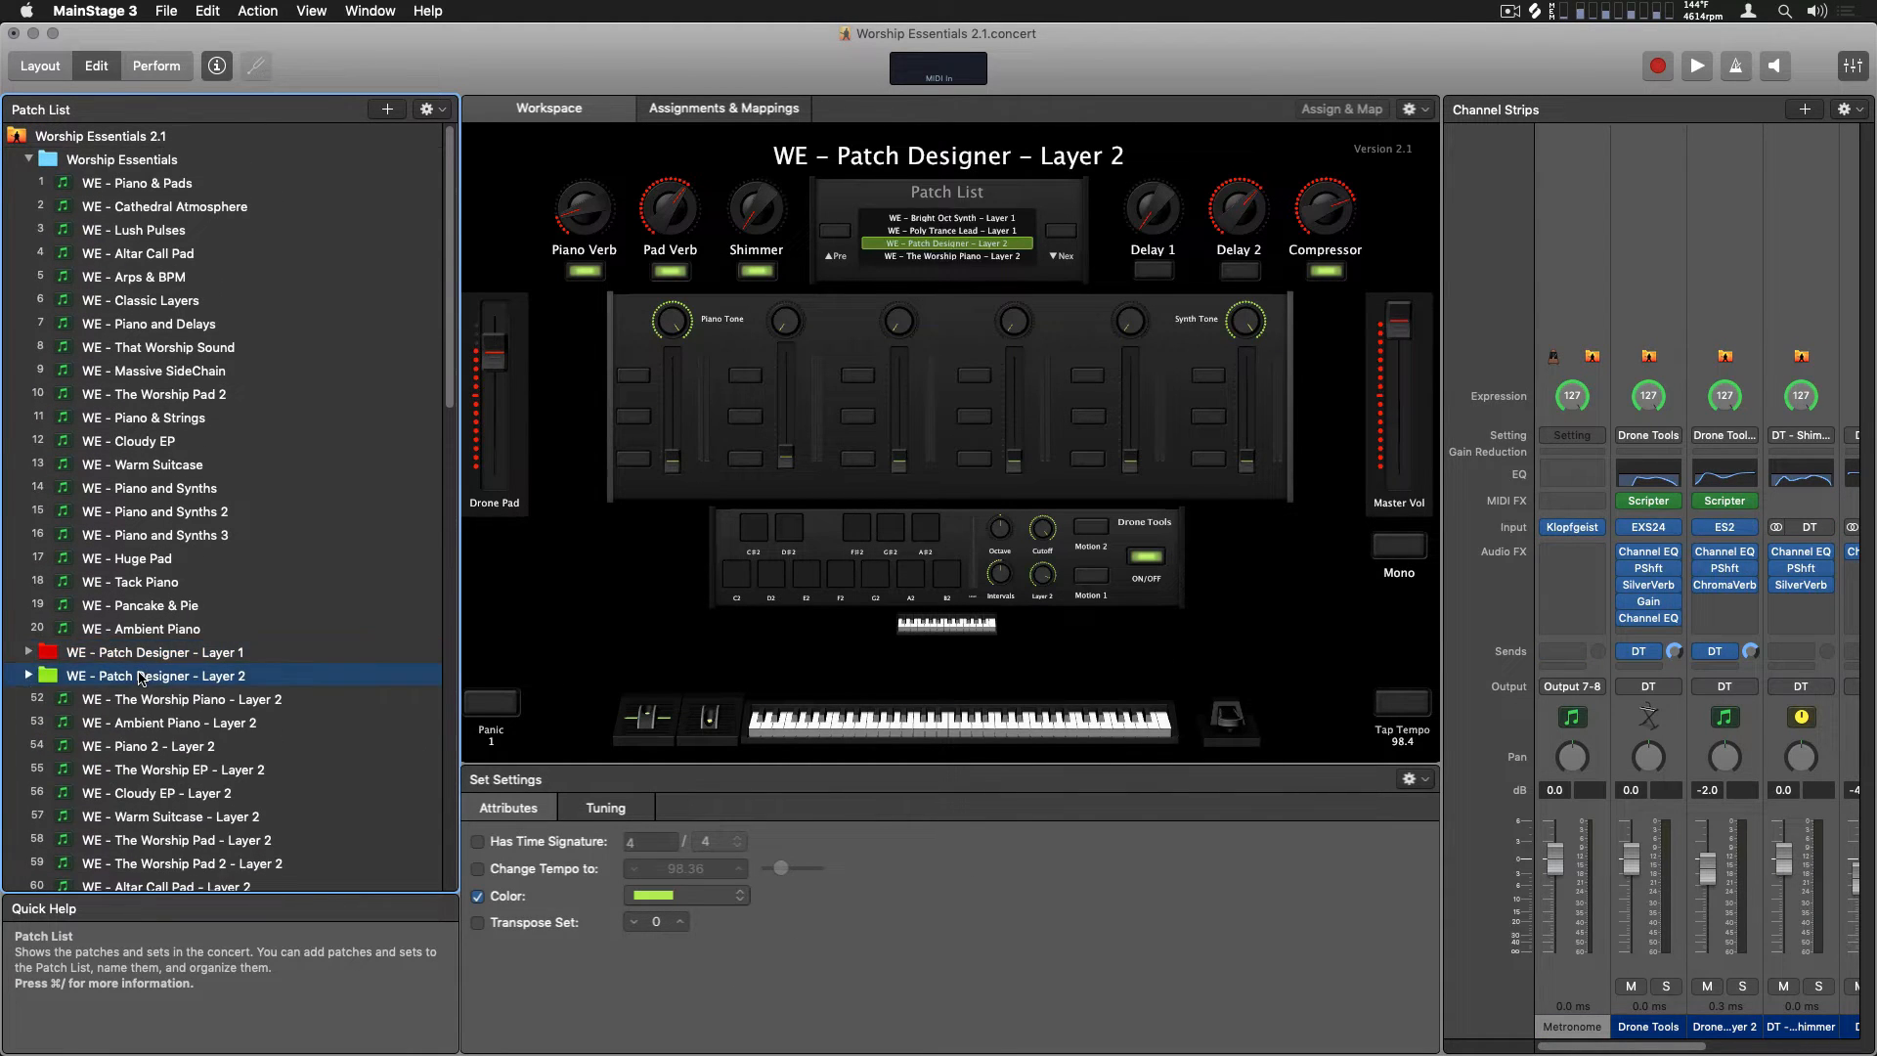
{"action": "key", "text": "Left"}
{"action": "key", "text": "Down"}
{"action": "key", "text": "Left"}
{"action": "key", "text": "Up"}
{"action": "key", "text": "Up"}
{"action": "key", "text": "Up"}
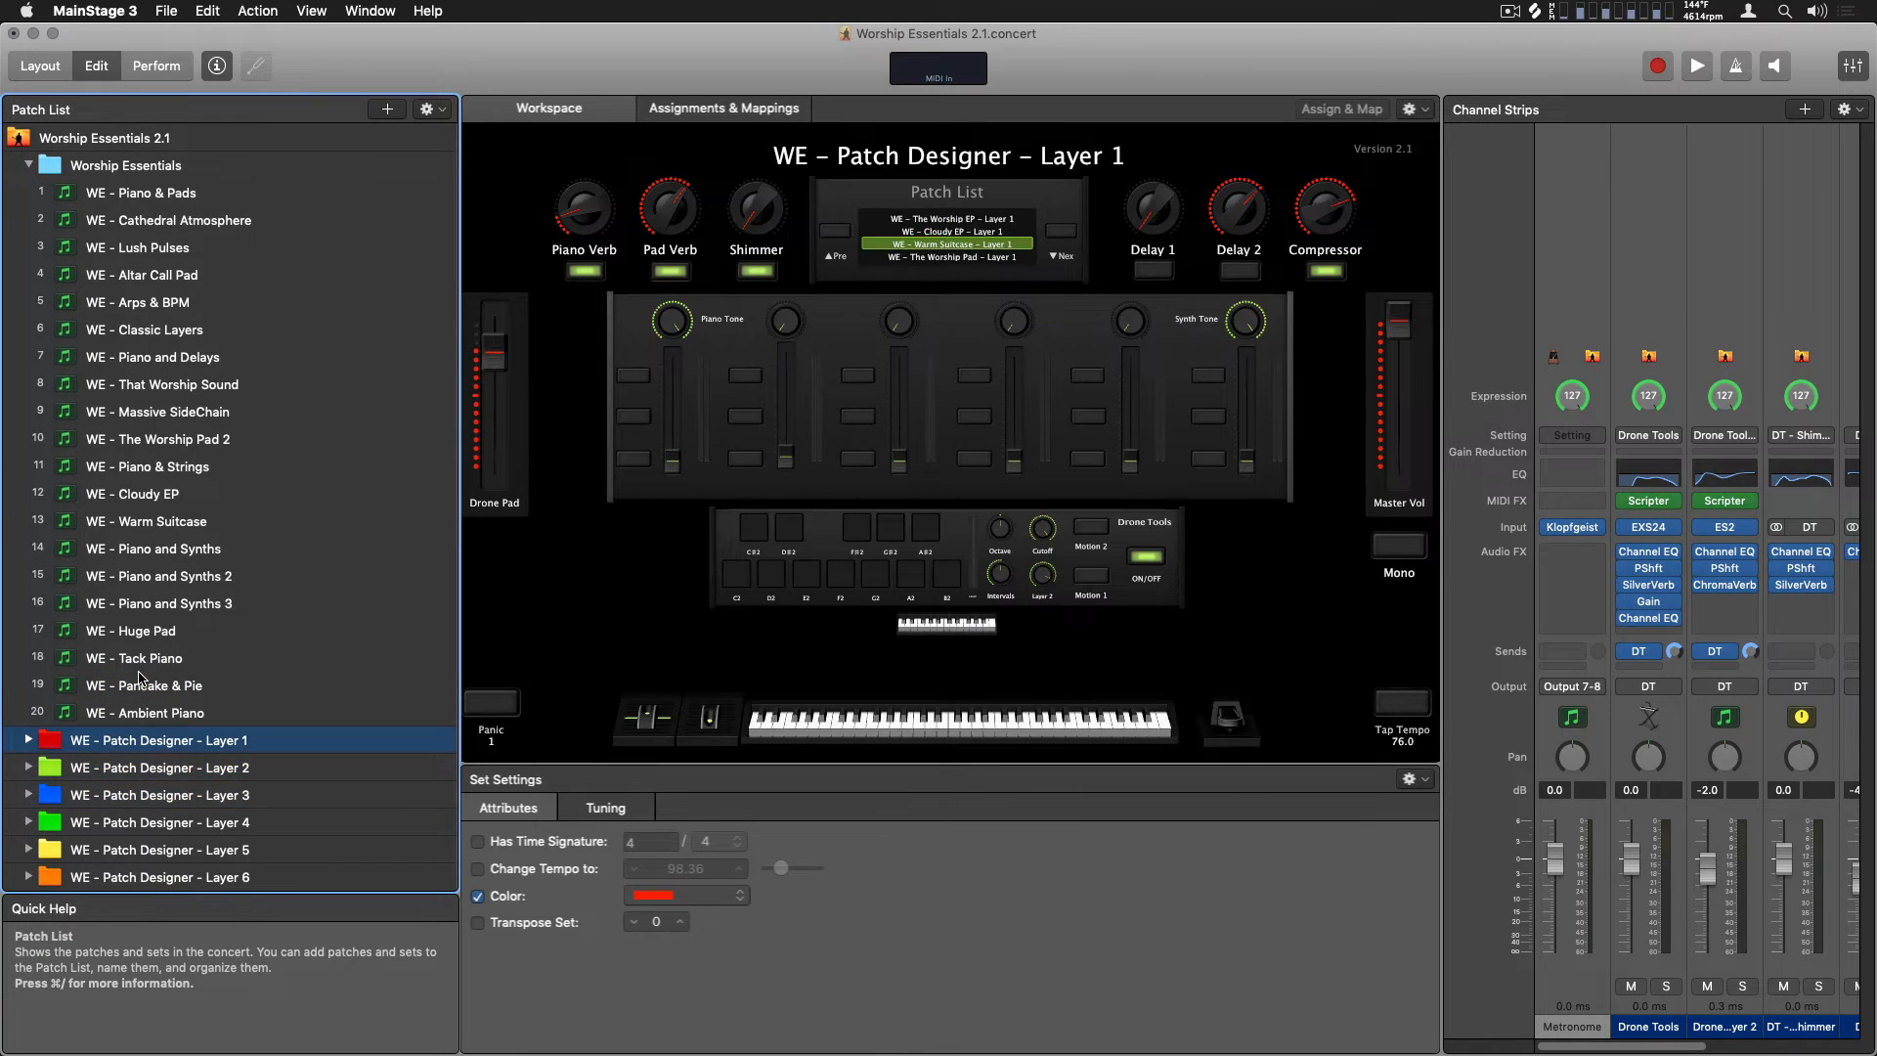
Delete the Patch Designer Layer 1 to Layer 6 sets and every Worship Essentials patch except WE - Piano & Pads
{"action": "key", "text": "Down"}
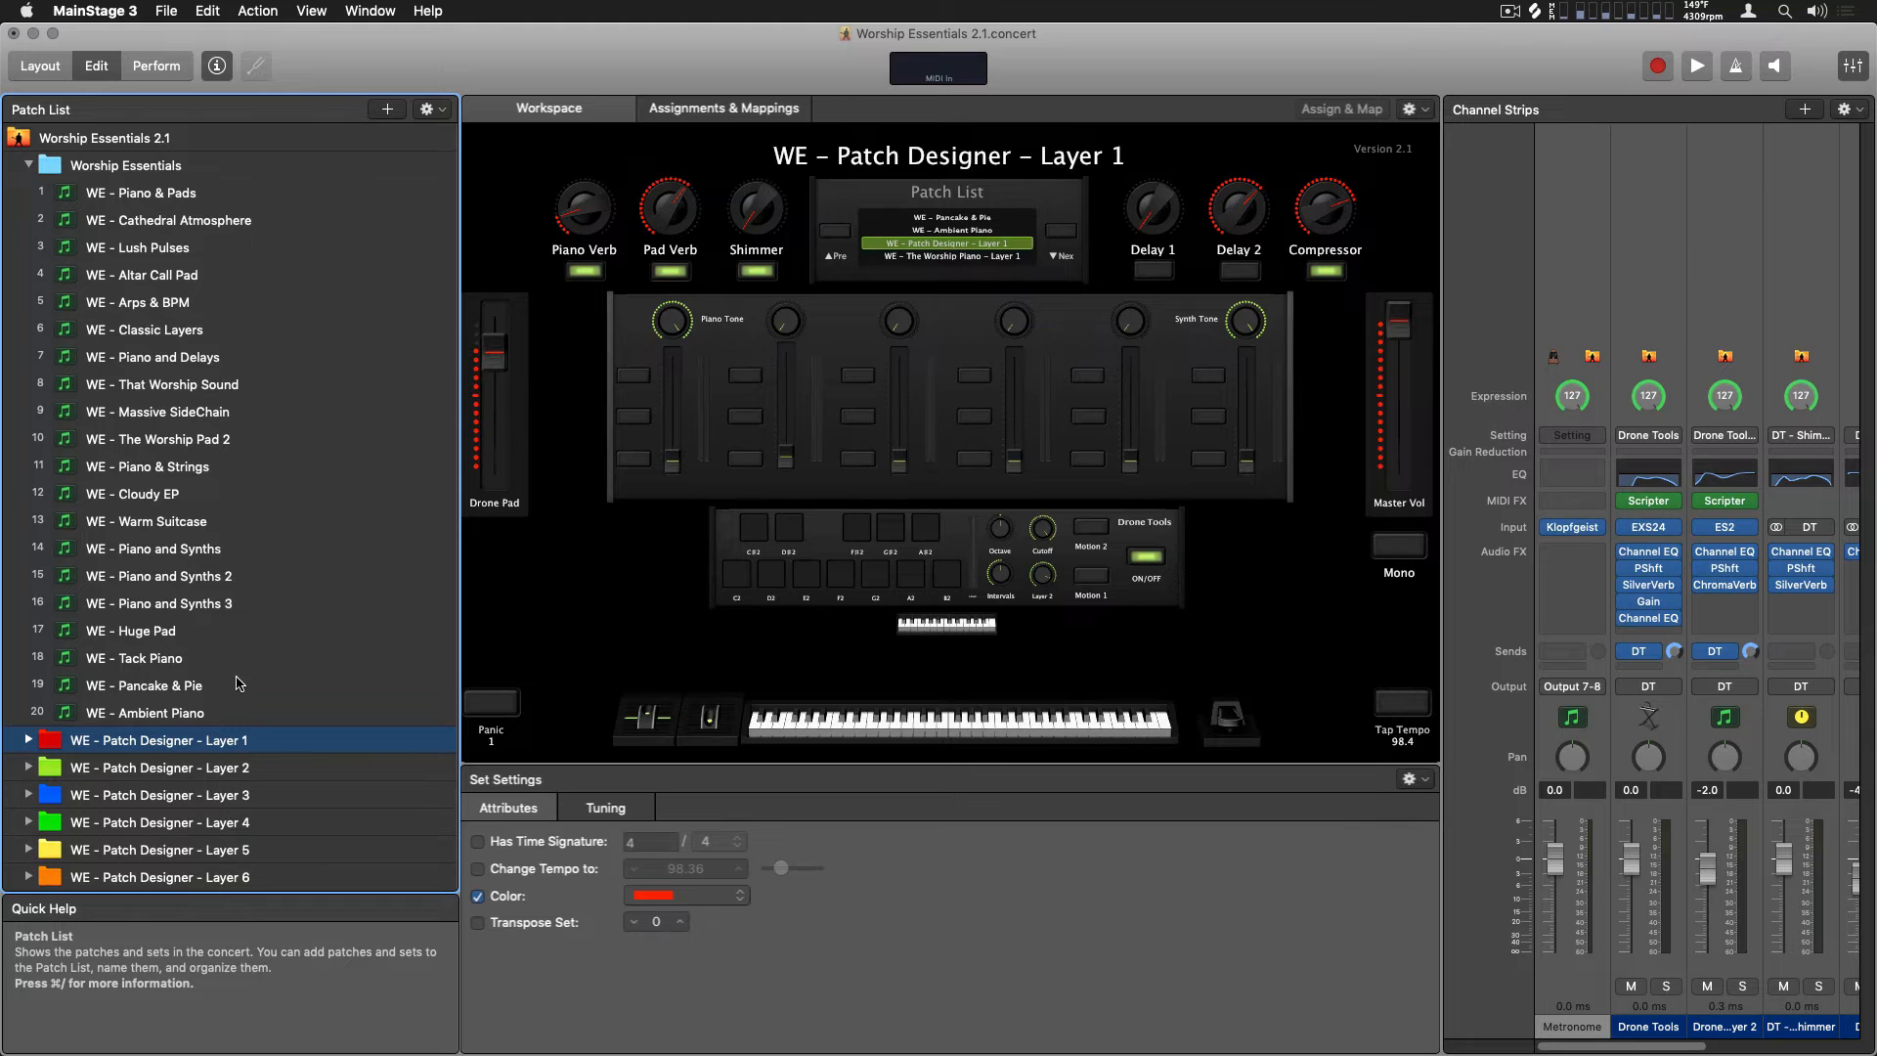
{"action": "left_click", "coordinate": [272, 877], "text": "shift"}
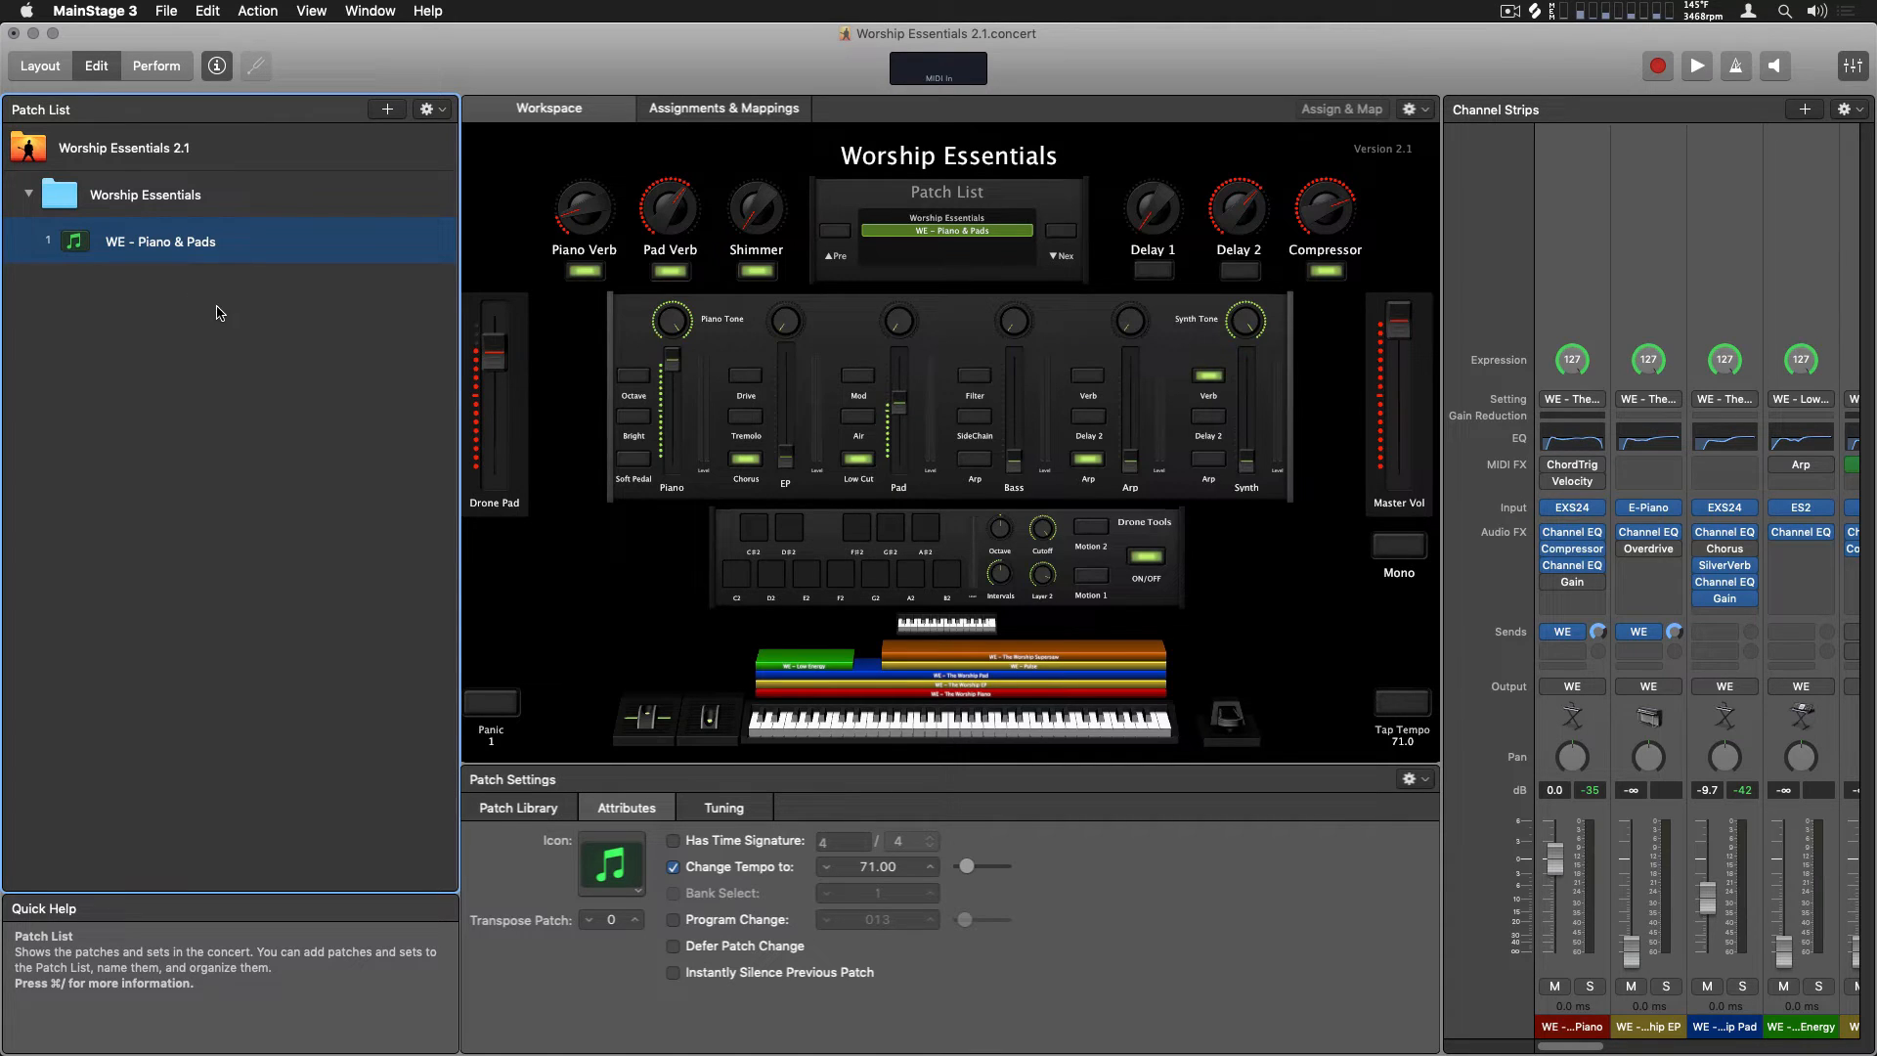
Add a new patch and load WE - The Worship Piano - Layer 1 into it from the Worship Essentials 2.1 user patches
{"action": "left_click", "coordinate": [386, 109]}
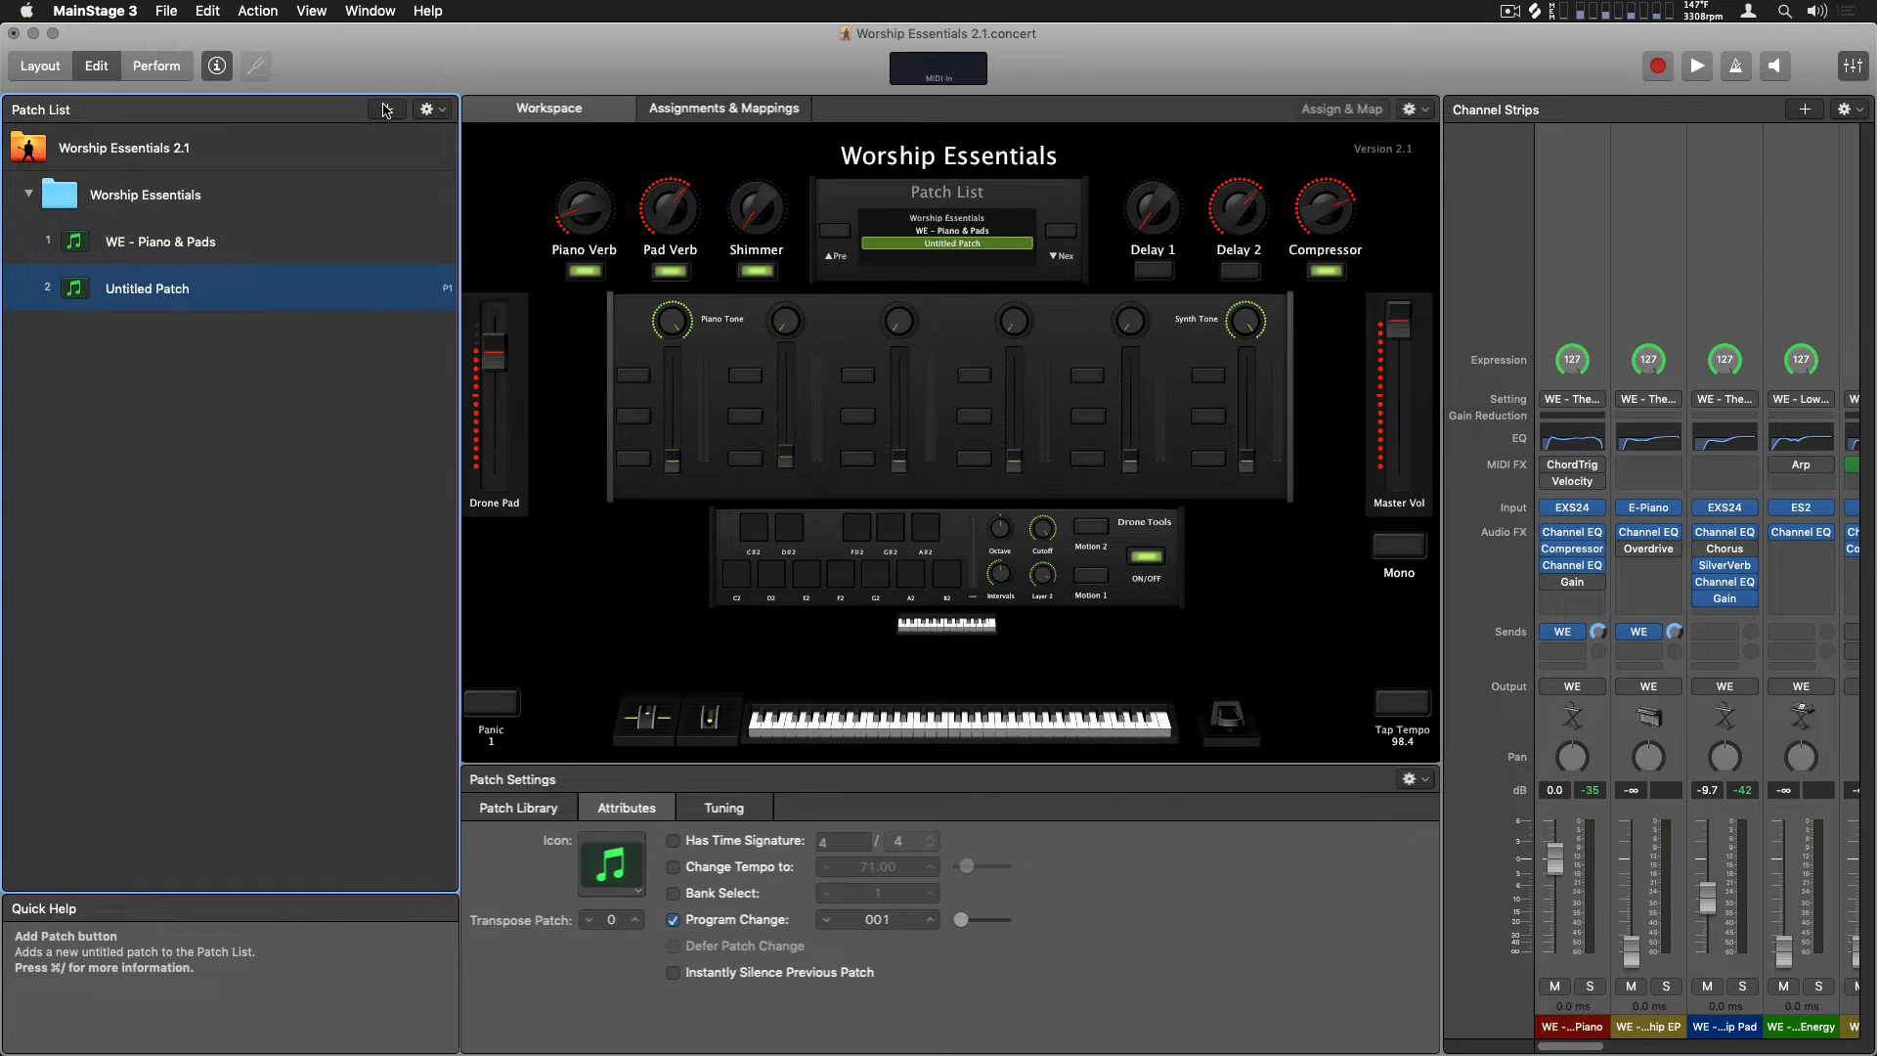
{"action": "left_click", "coordinate": [538, 807]}
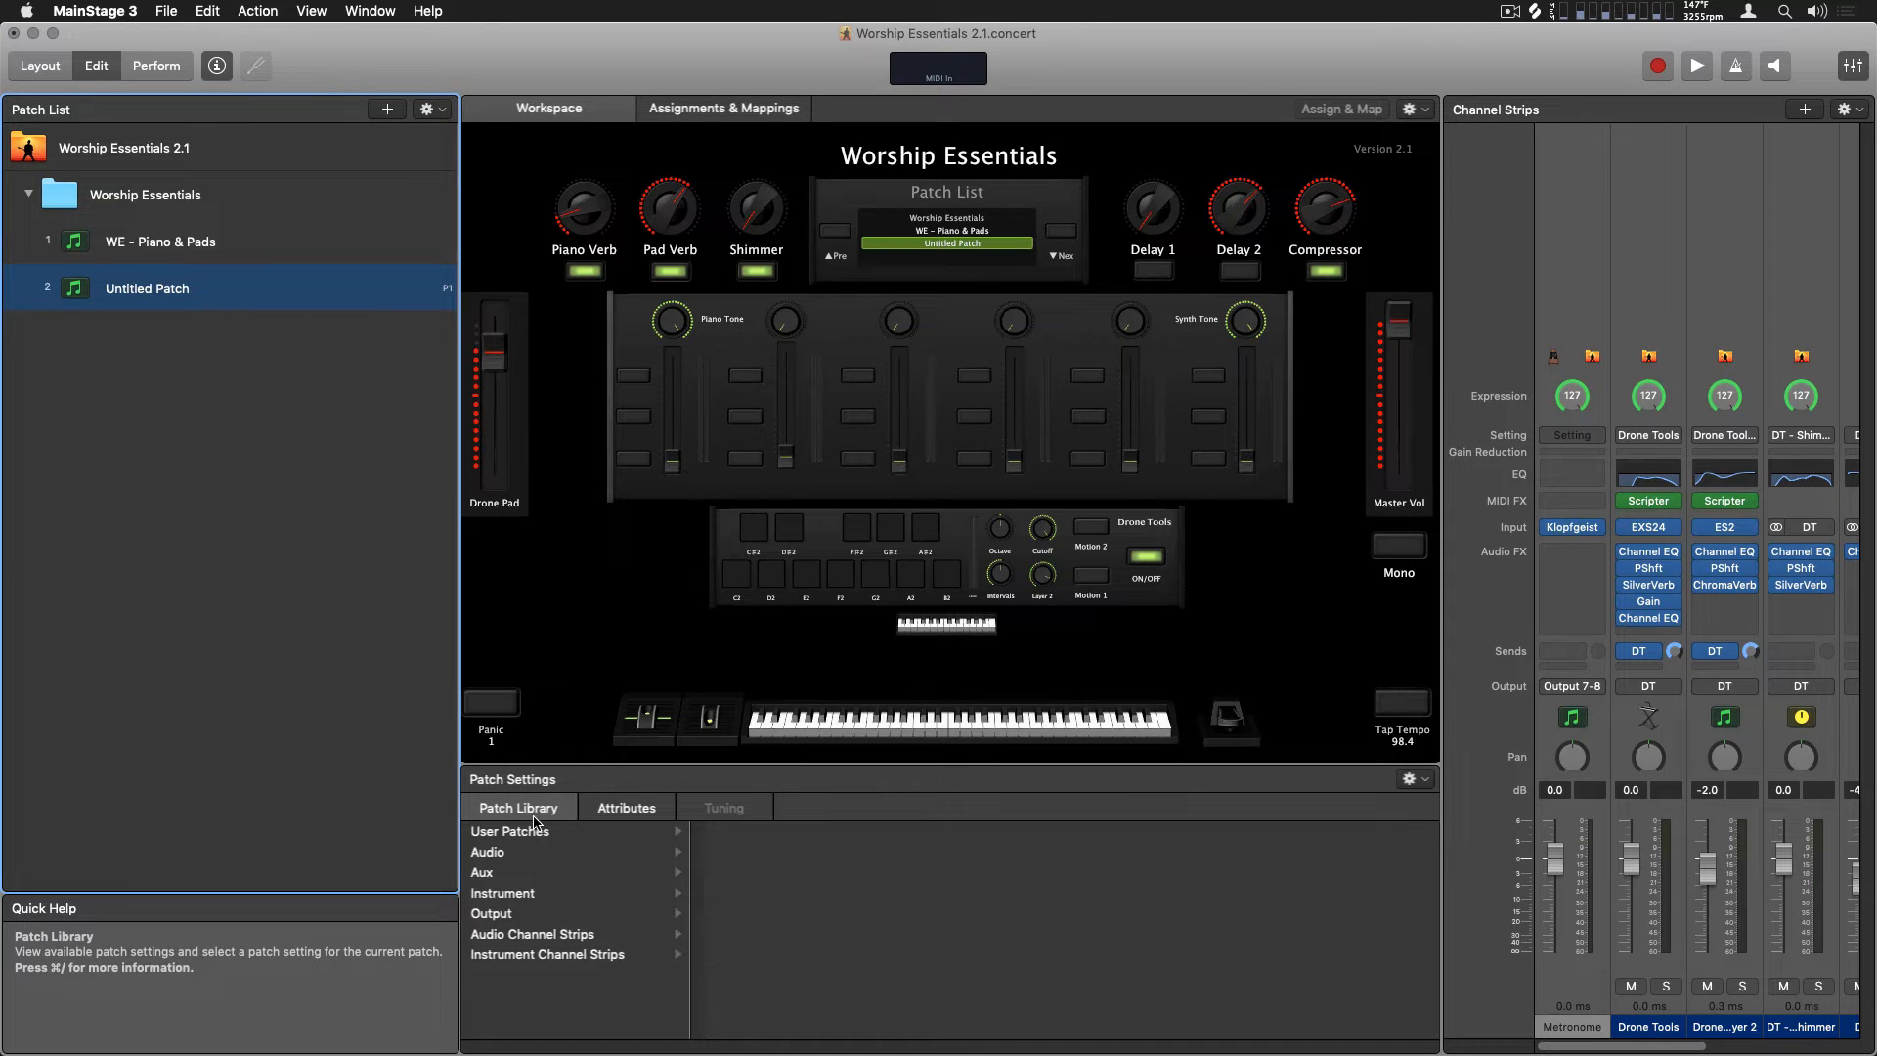
{"action": "left_click", "coordinate": [533, 832]}
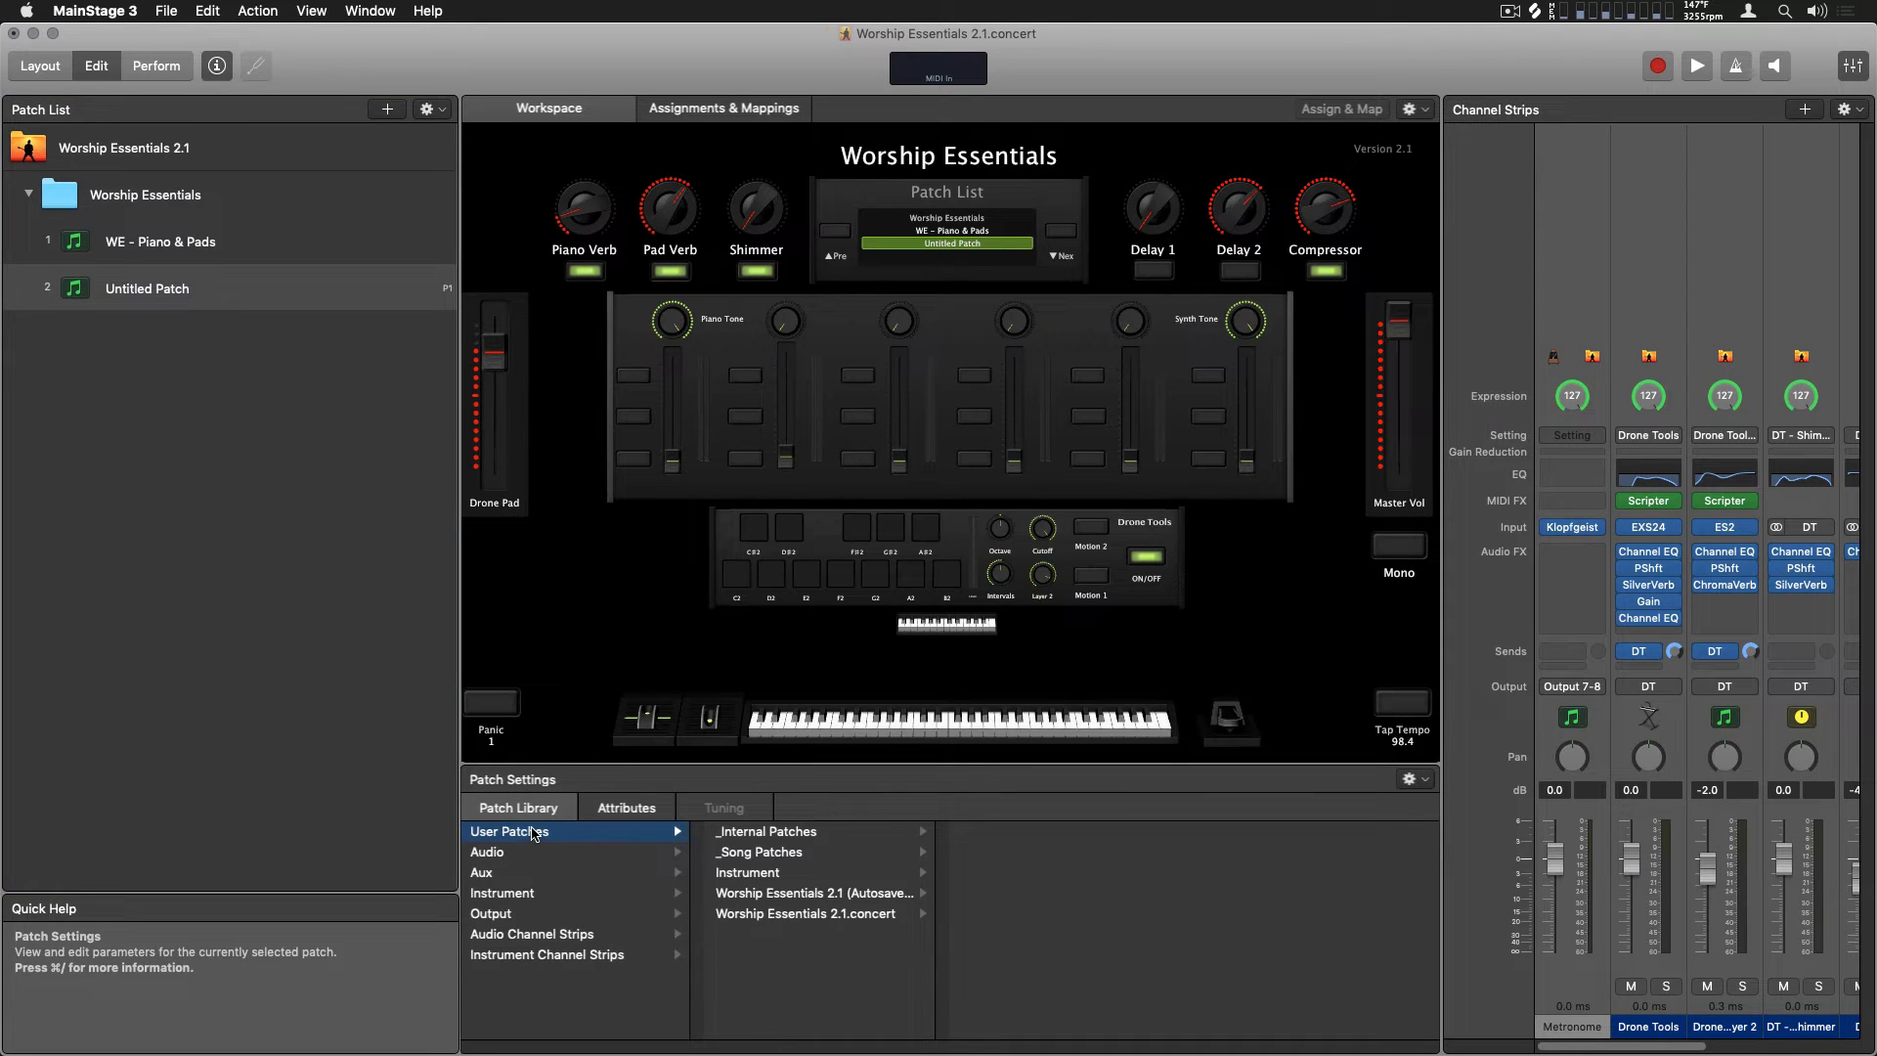
{"action": "left_click", "coordinate": [799, 876]}
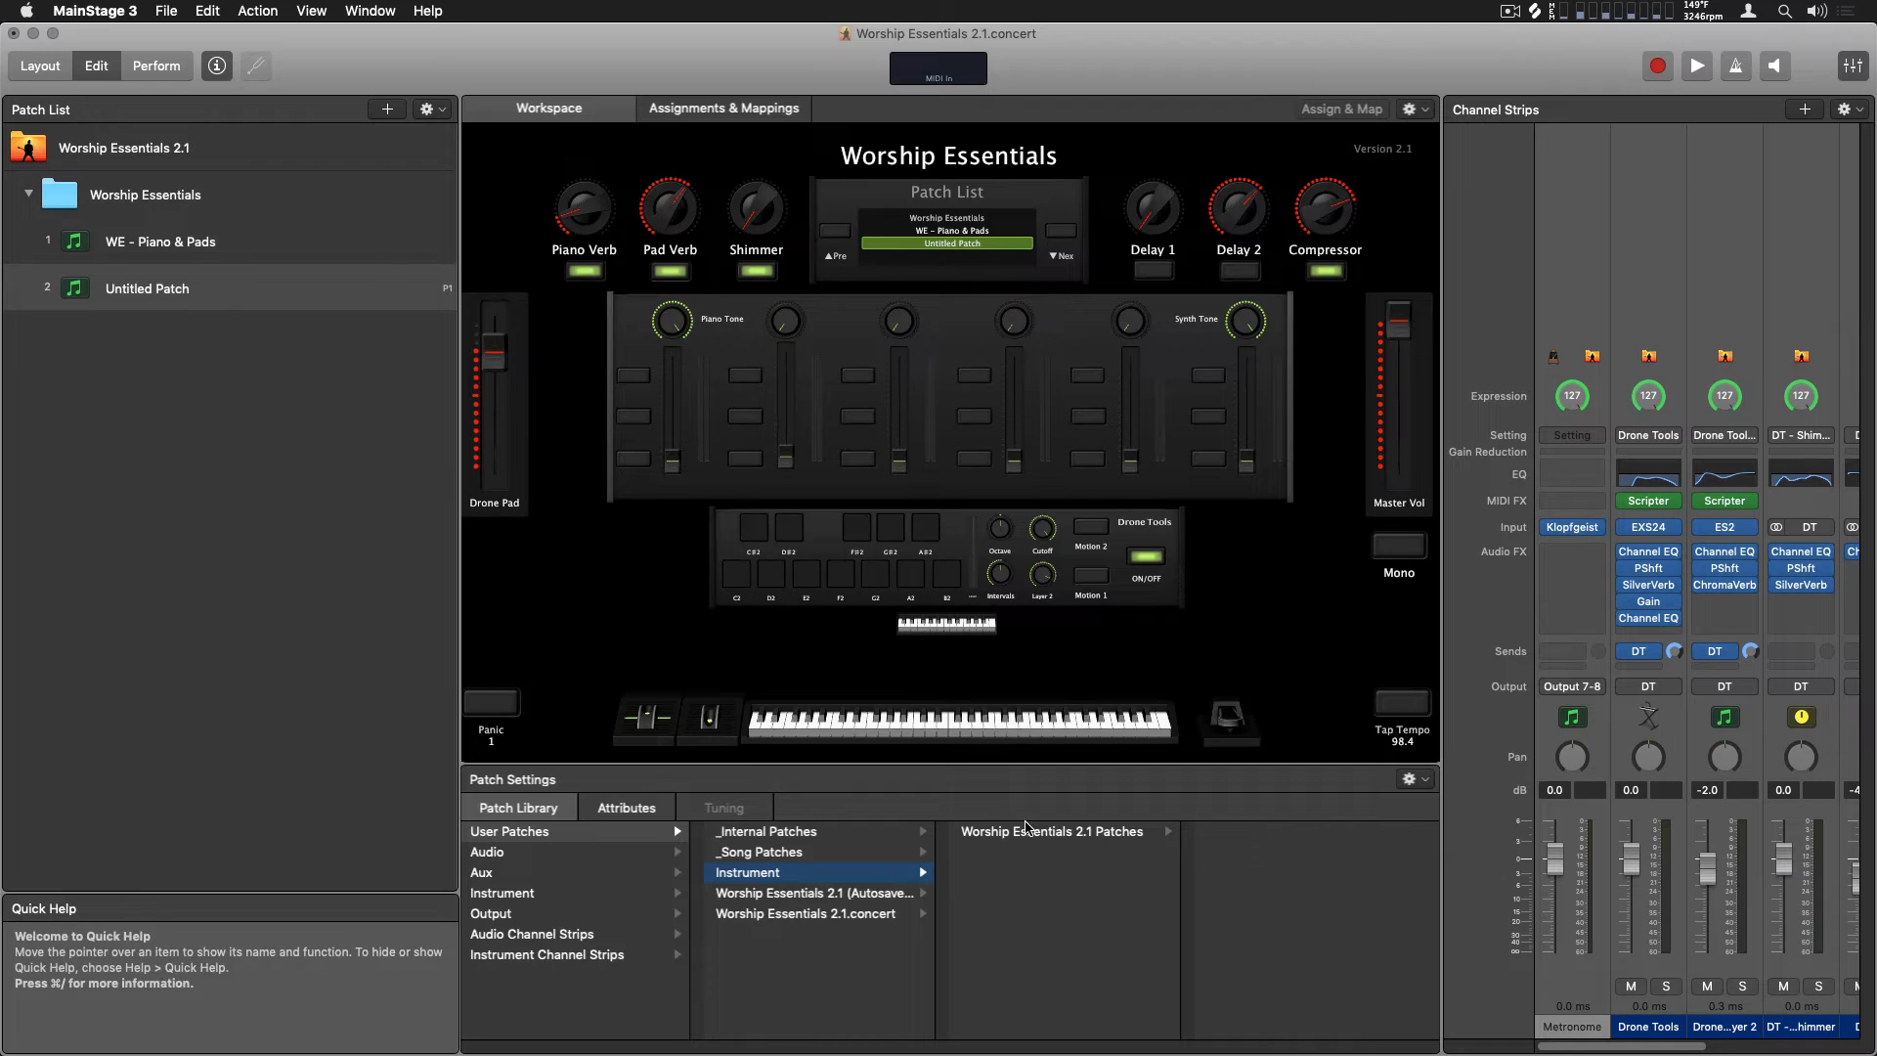
{"action": "left_click", "coordinate": [1028, 834]}
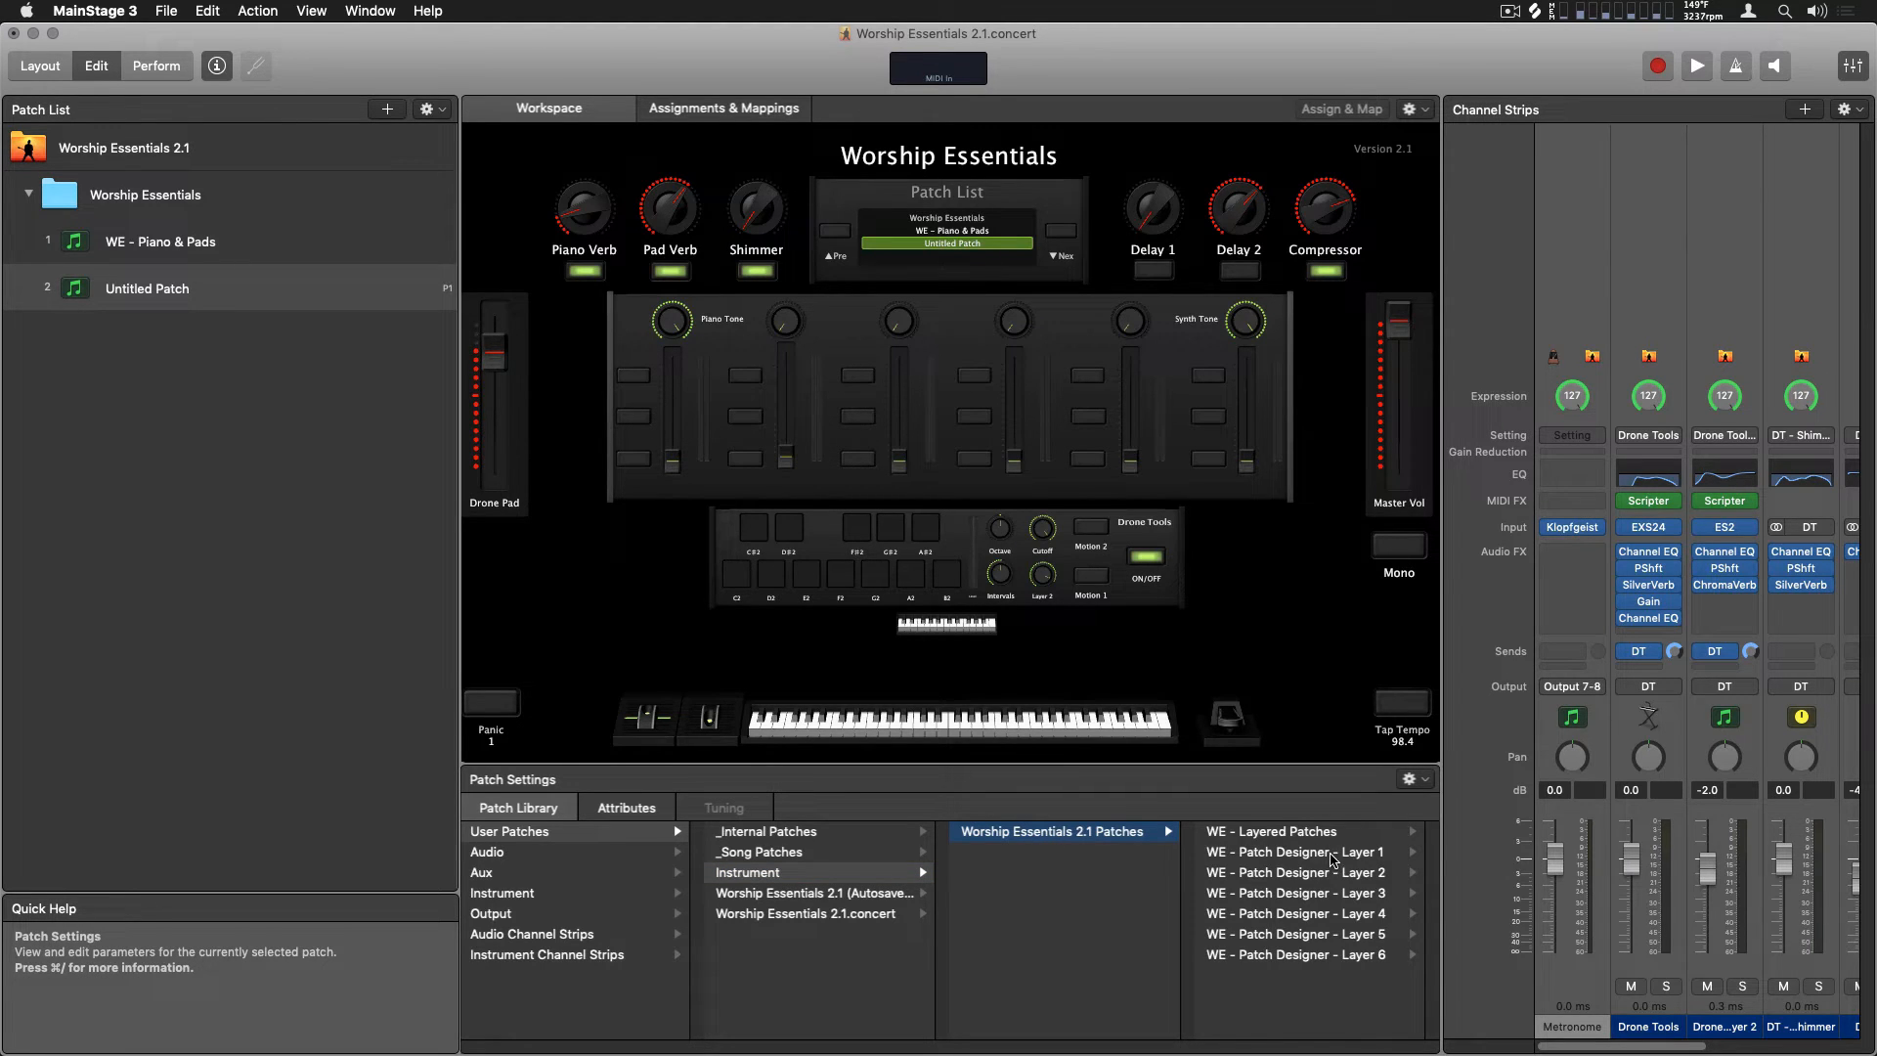
{"action": "left_click", "coordinate": [1333, 860]}
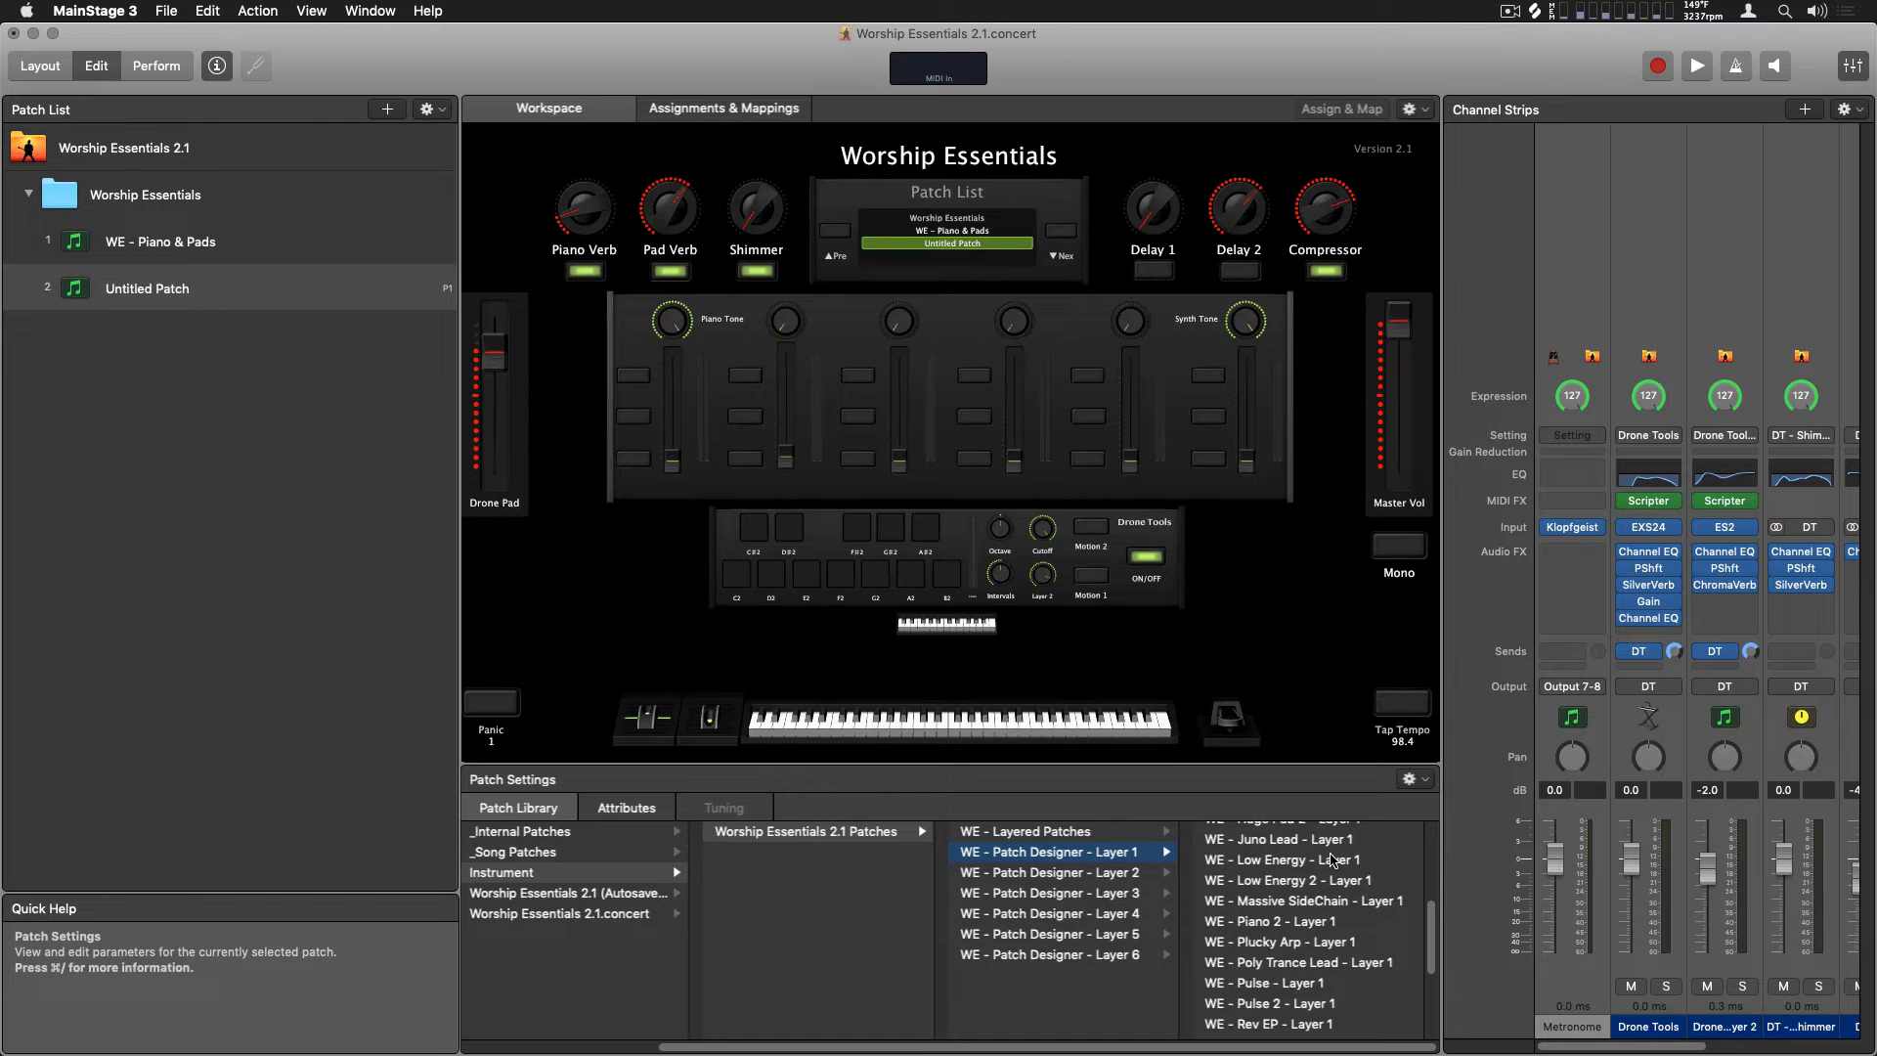
{"action": "scroll", "coordinate": [1333, 859], "scroll_direction": "up", "scroll_amount": 5}
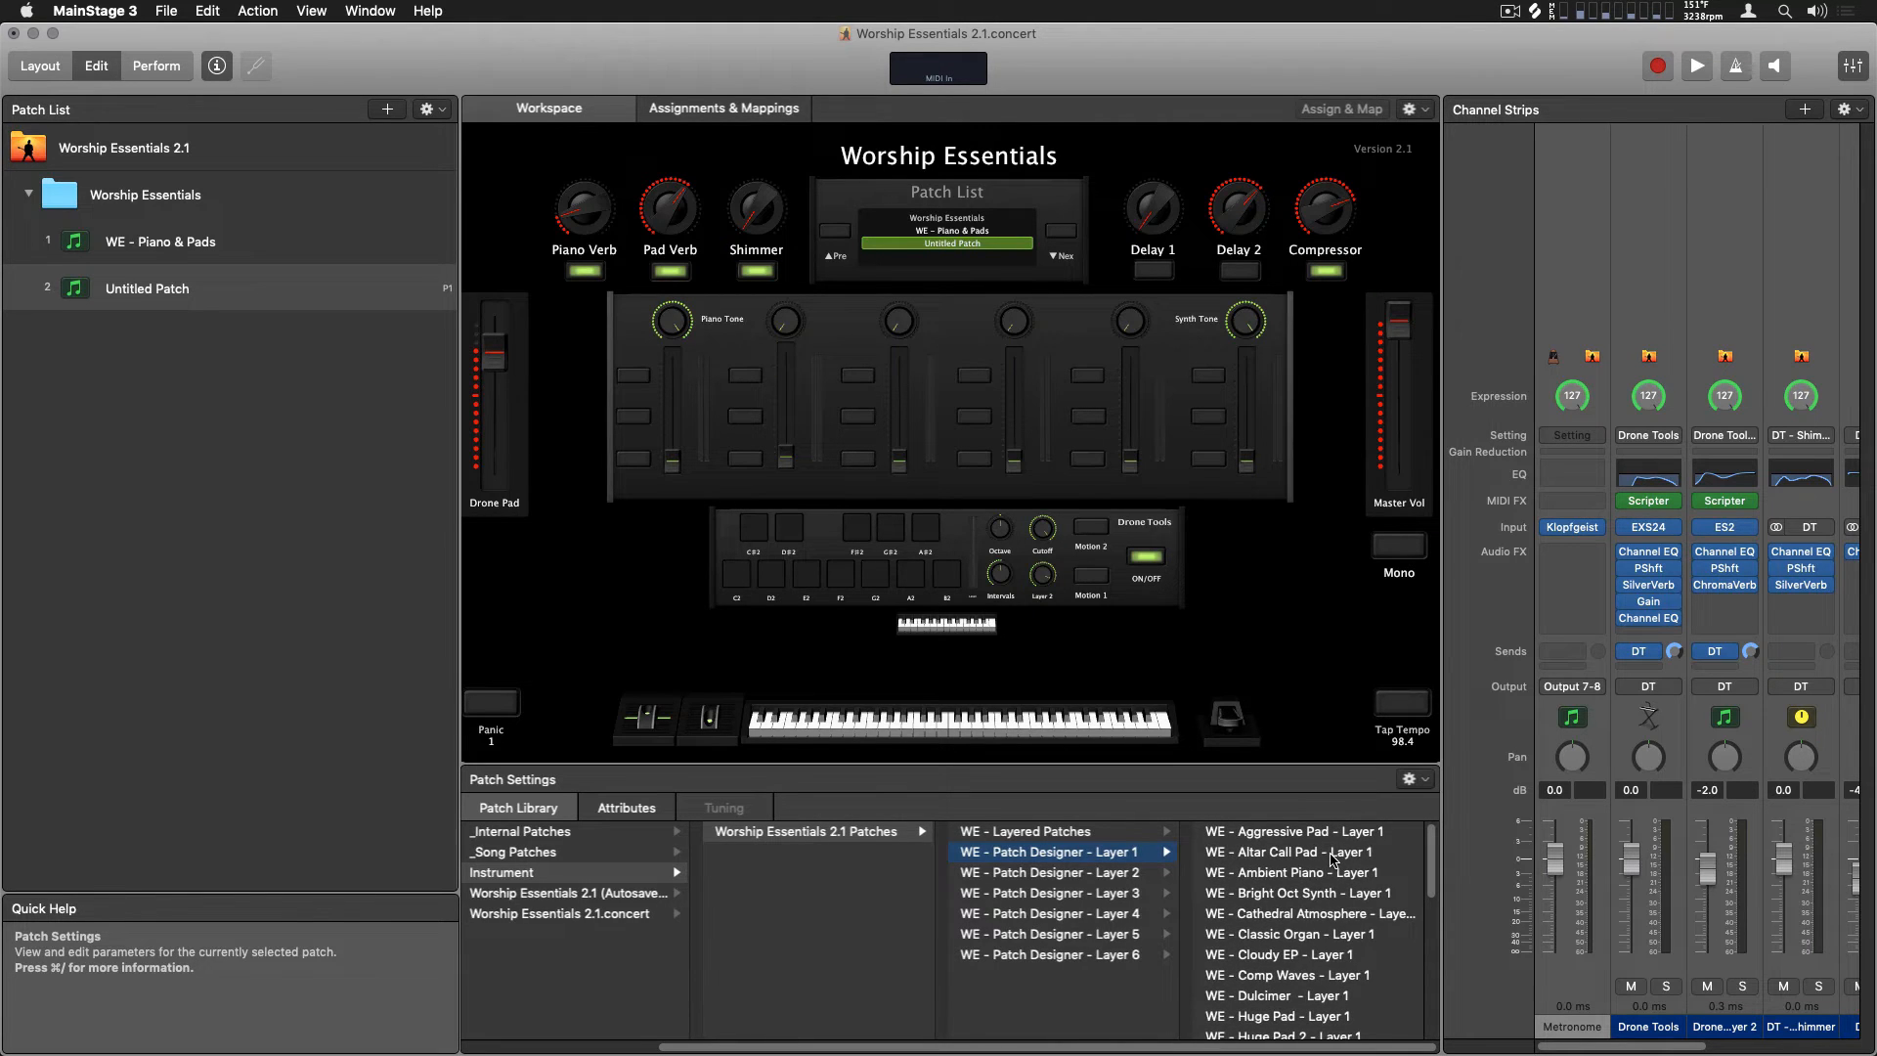
{"action": "scroll", "coordinate": [1333, 860], "scroll_direction": "down", "scroll_amount": 10}
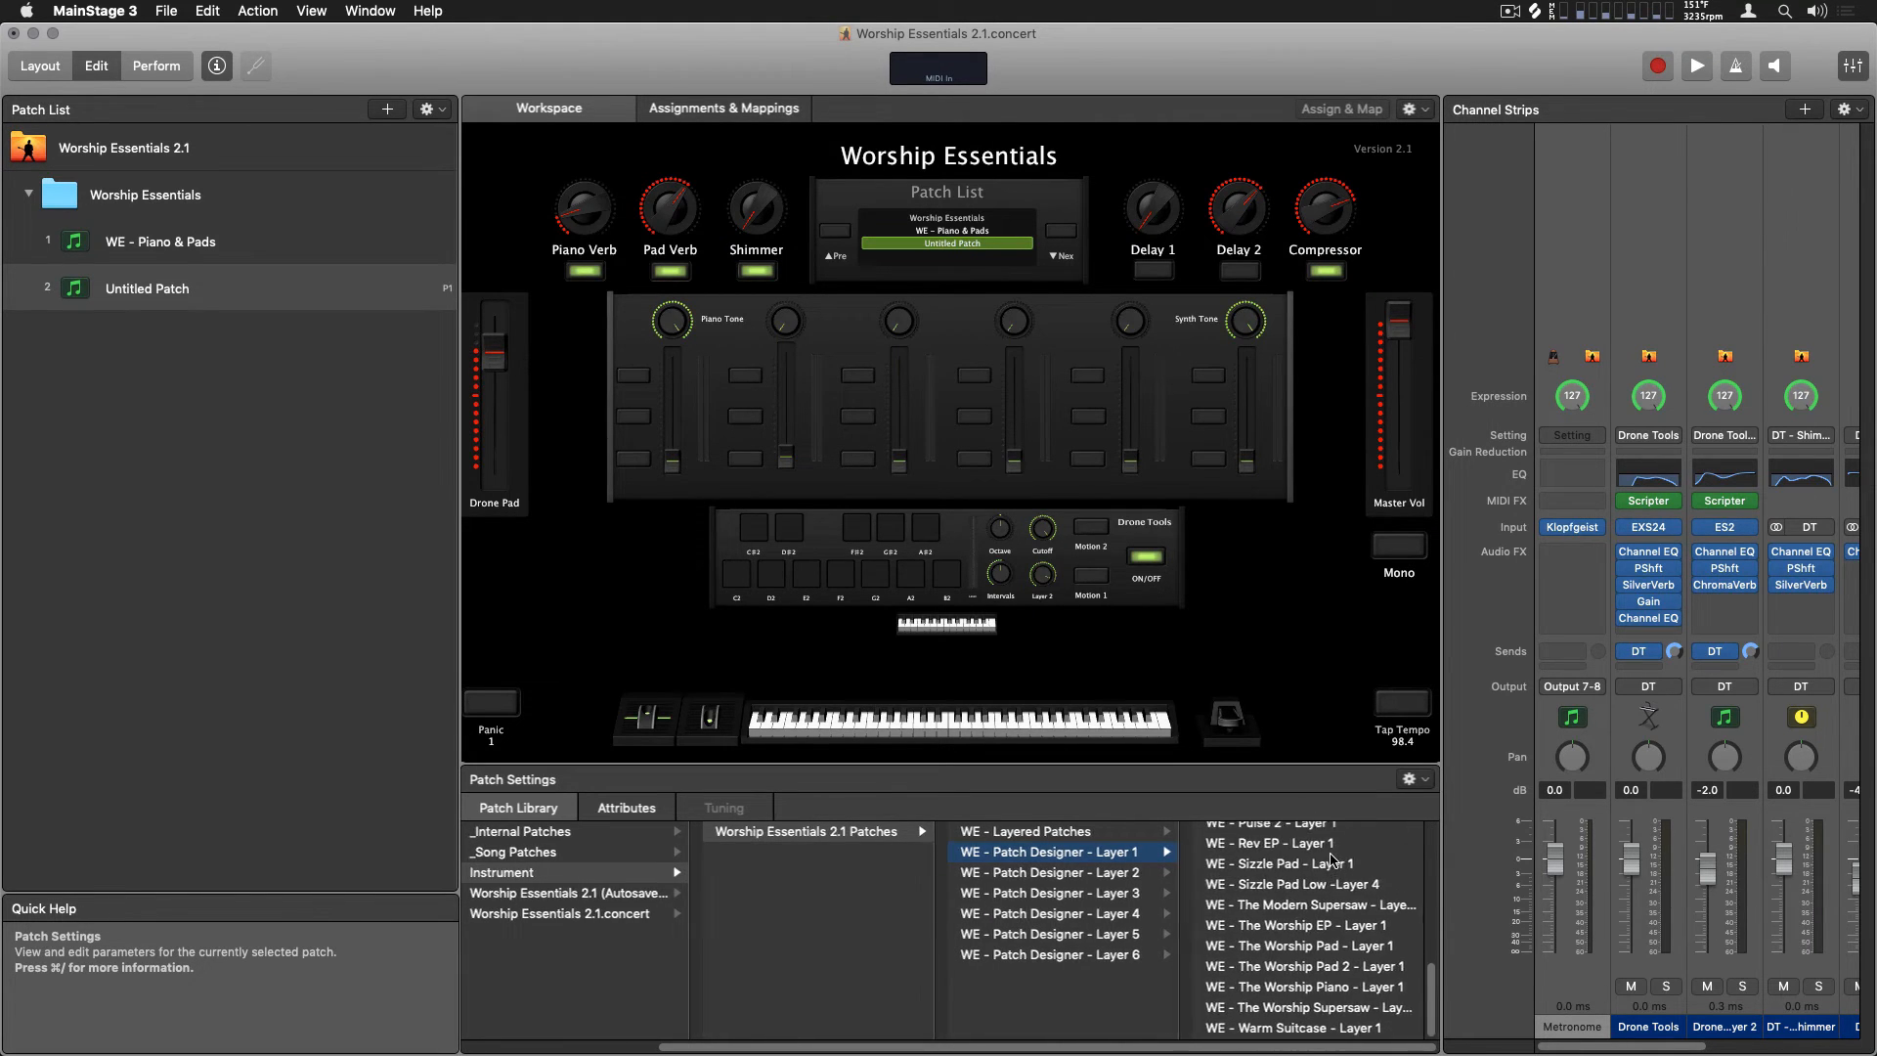
{"action": "left_click", "coordinate": [1346, 987]}
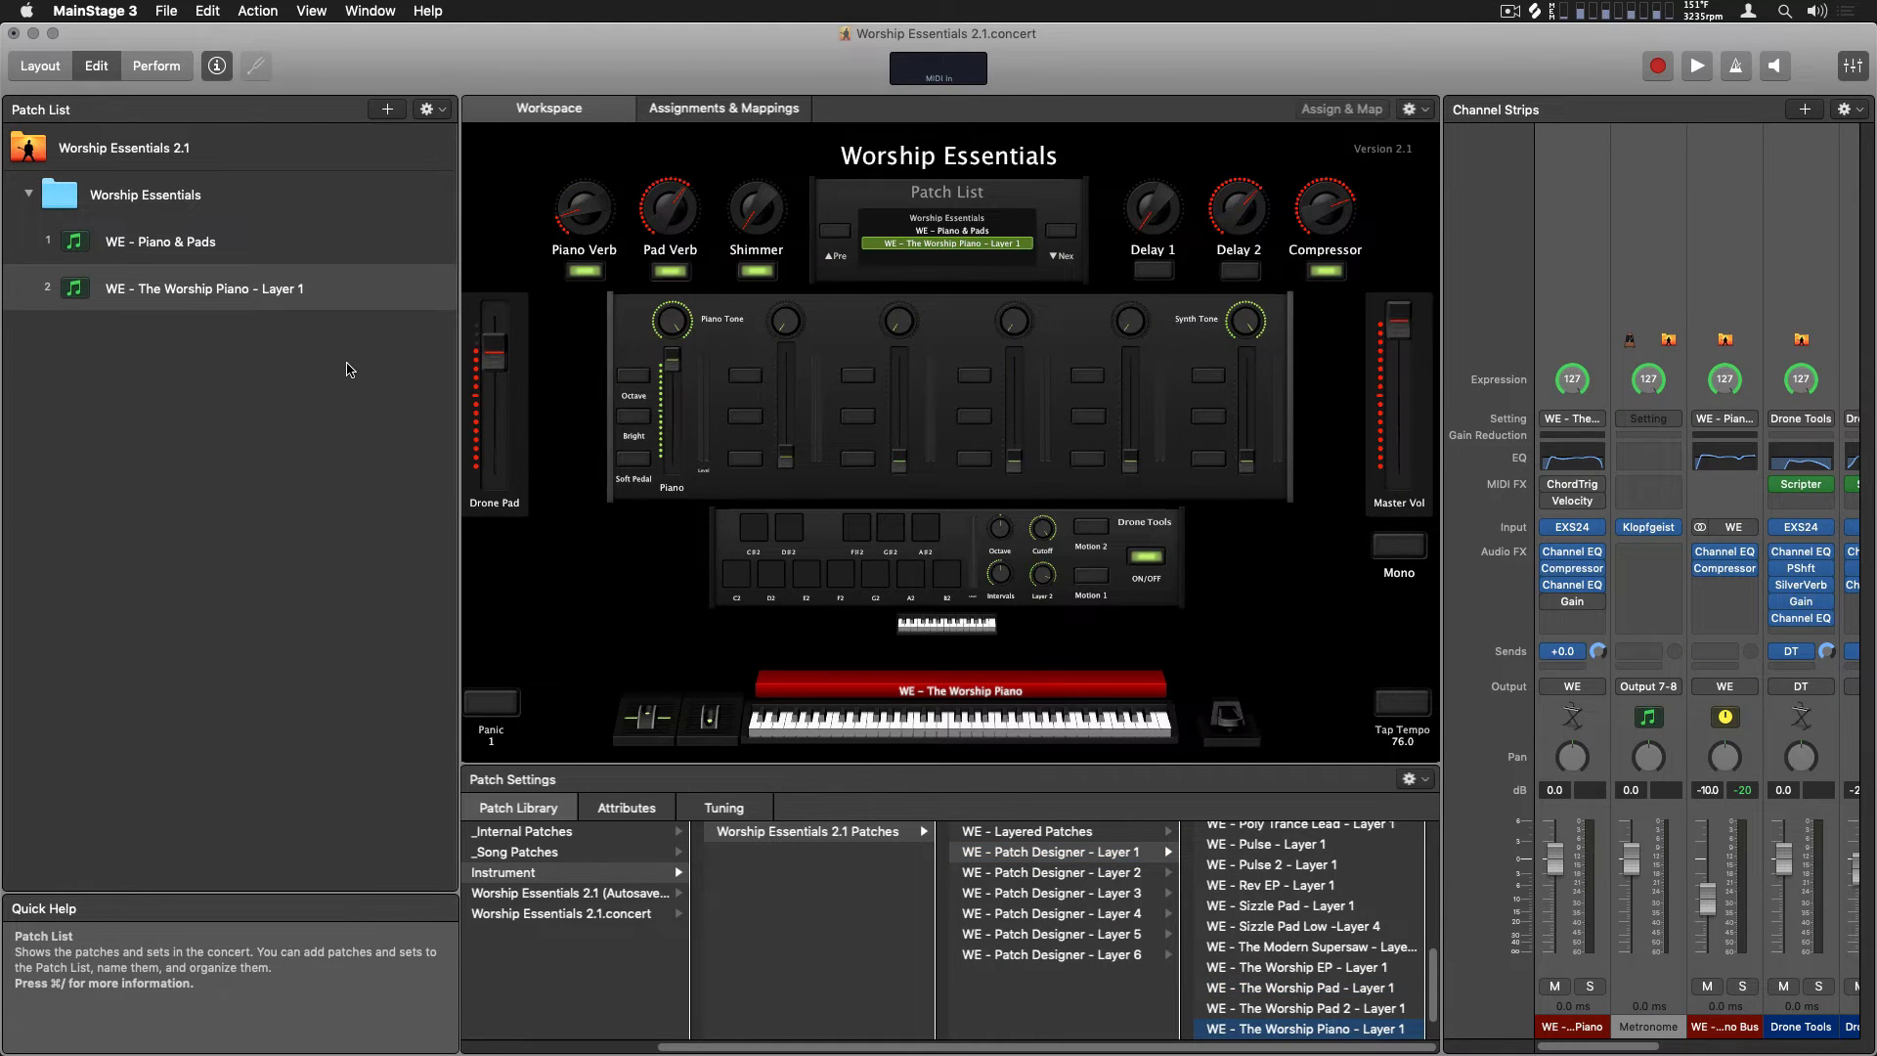
Add another patch and load WE - Classic Organ - Layer 2 into it from the Patch Designer Layer 2 user patches
{"action": "left_click", "coordinate": [387, 109]}
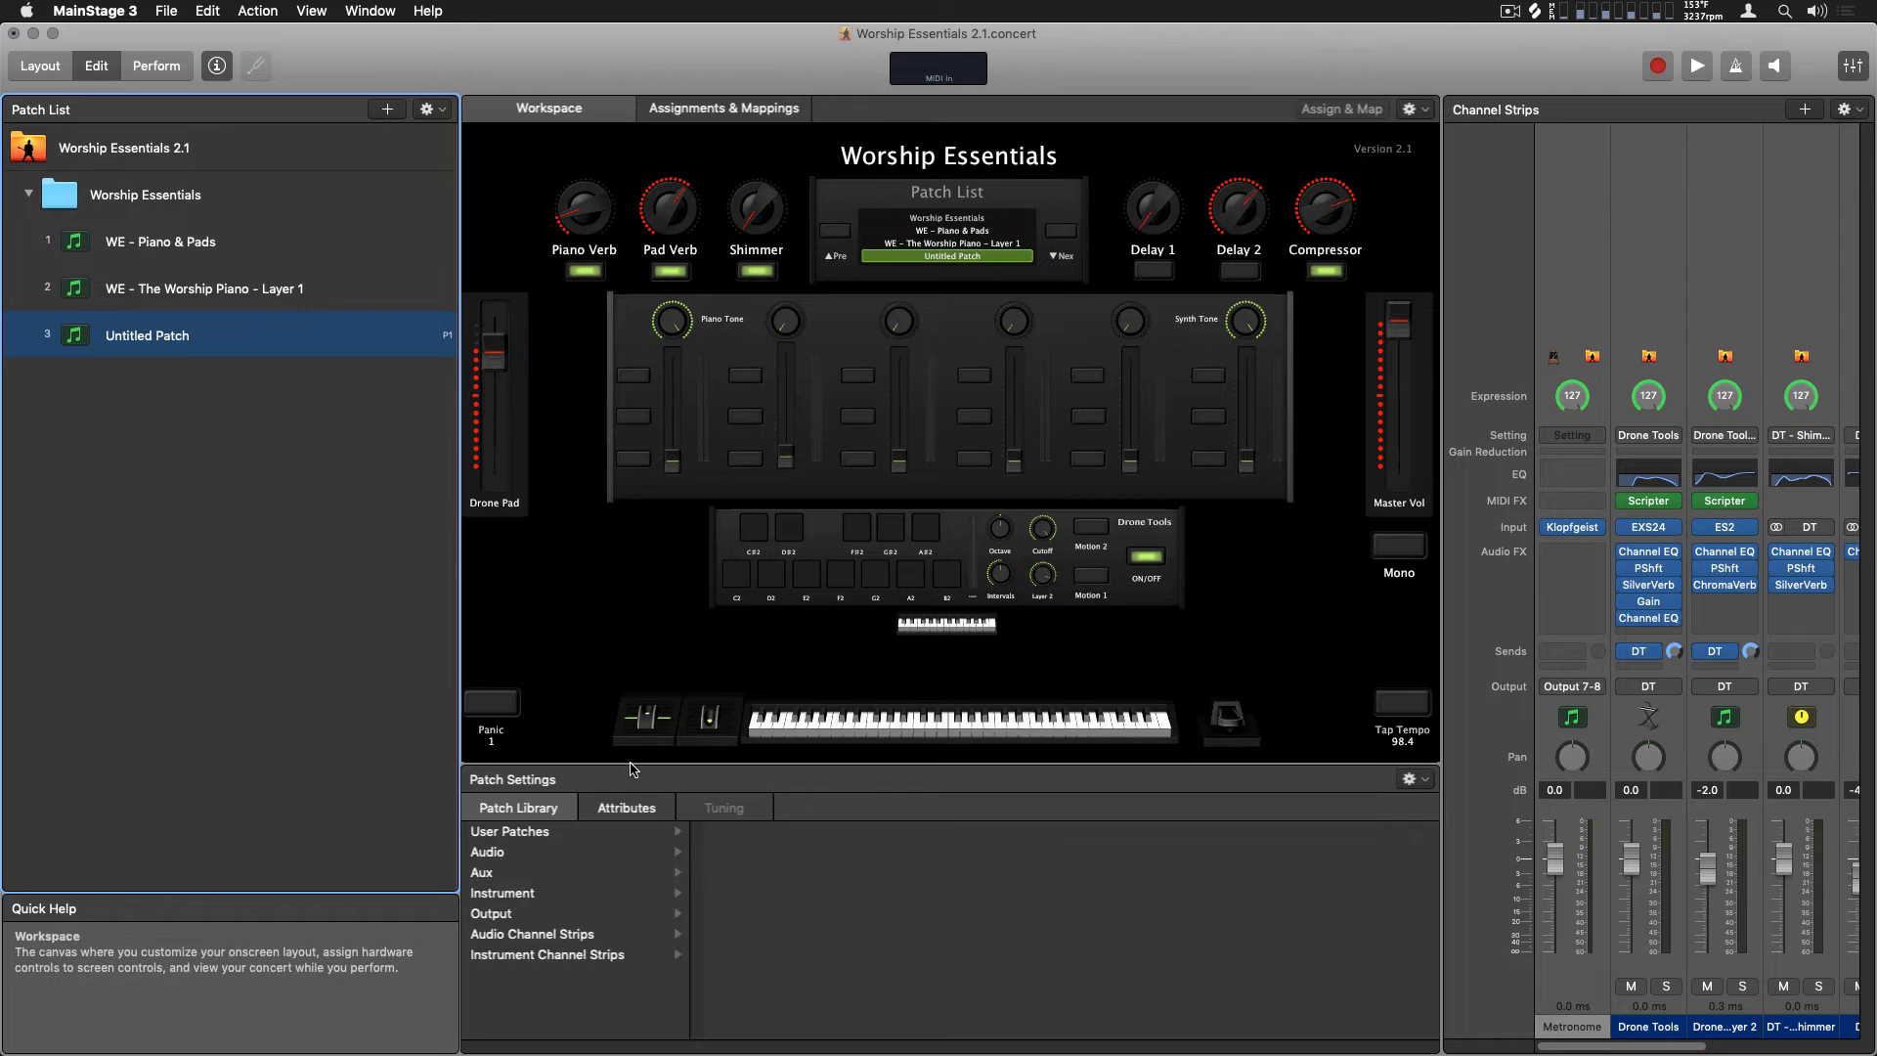
{"action": "left_click", "coordinate": [574, 830]}
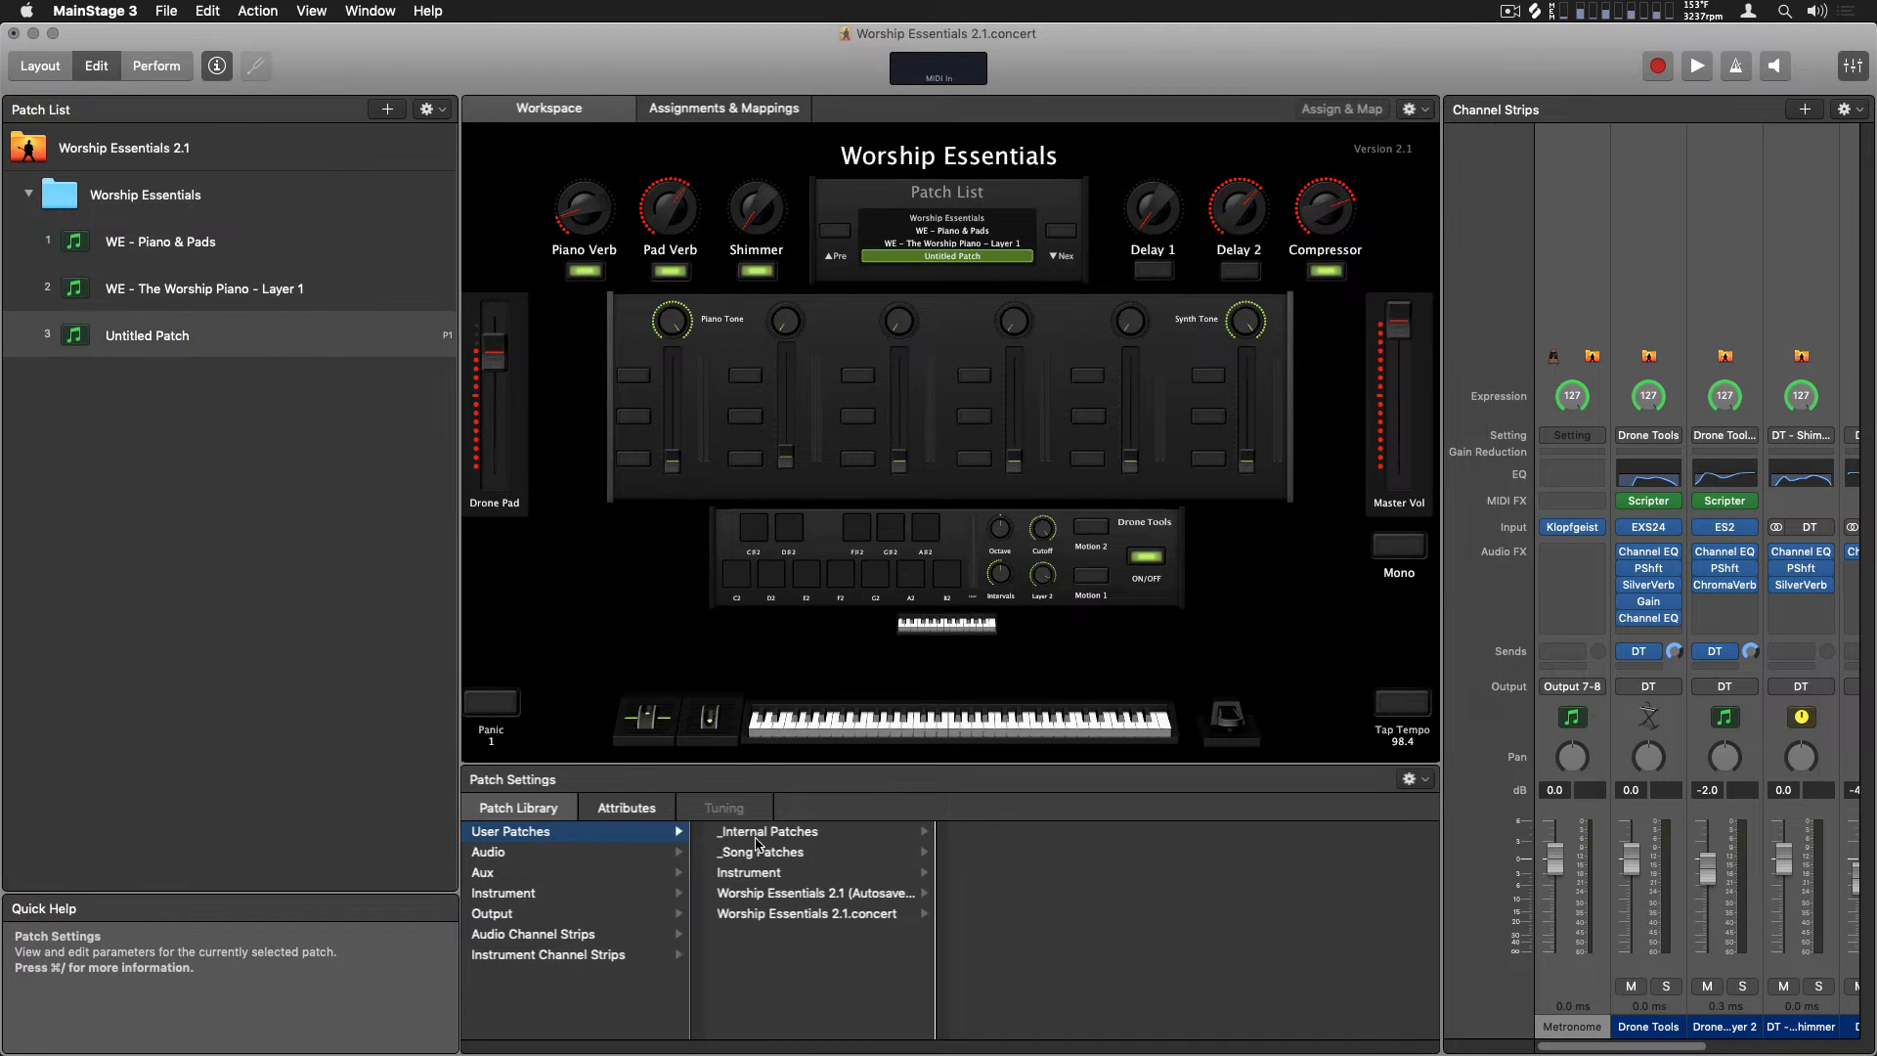
{"action": "left_click", "coordinate": [782, 873]}
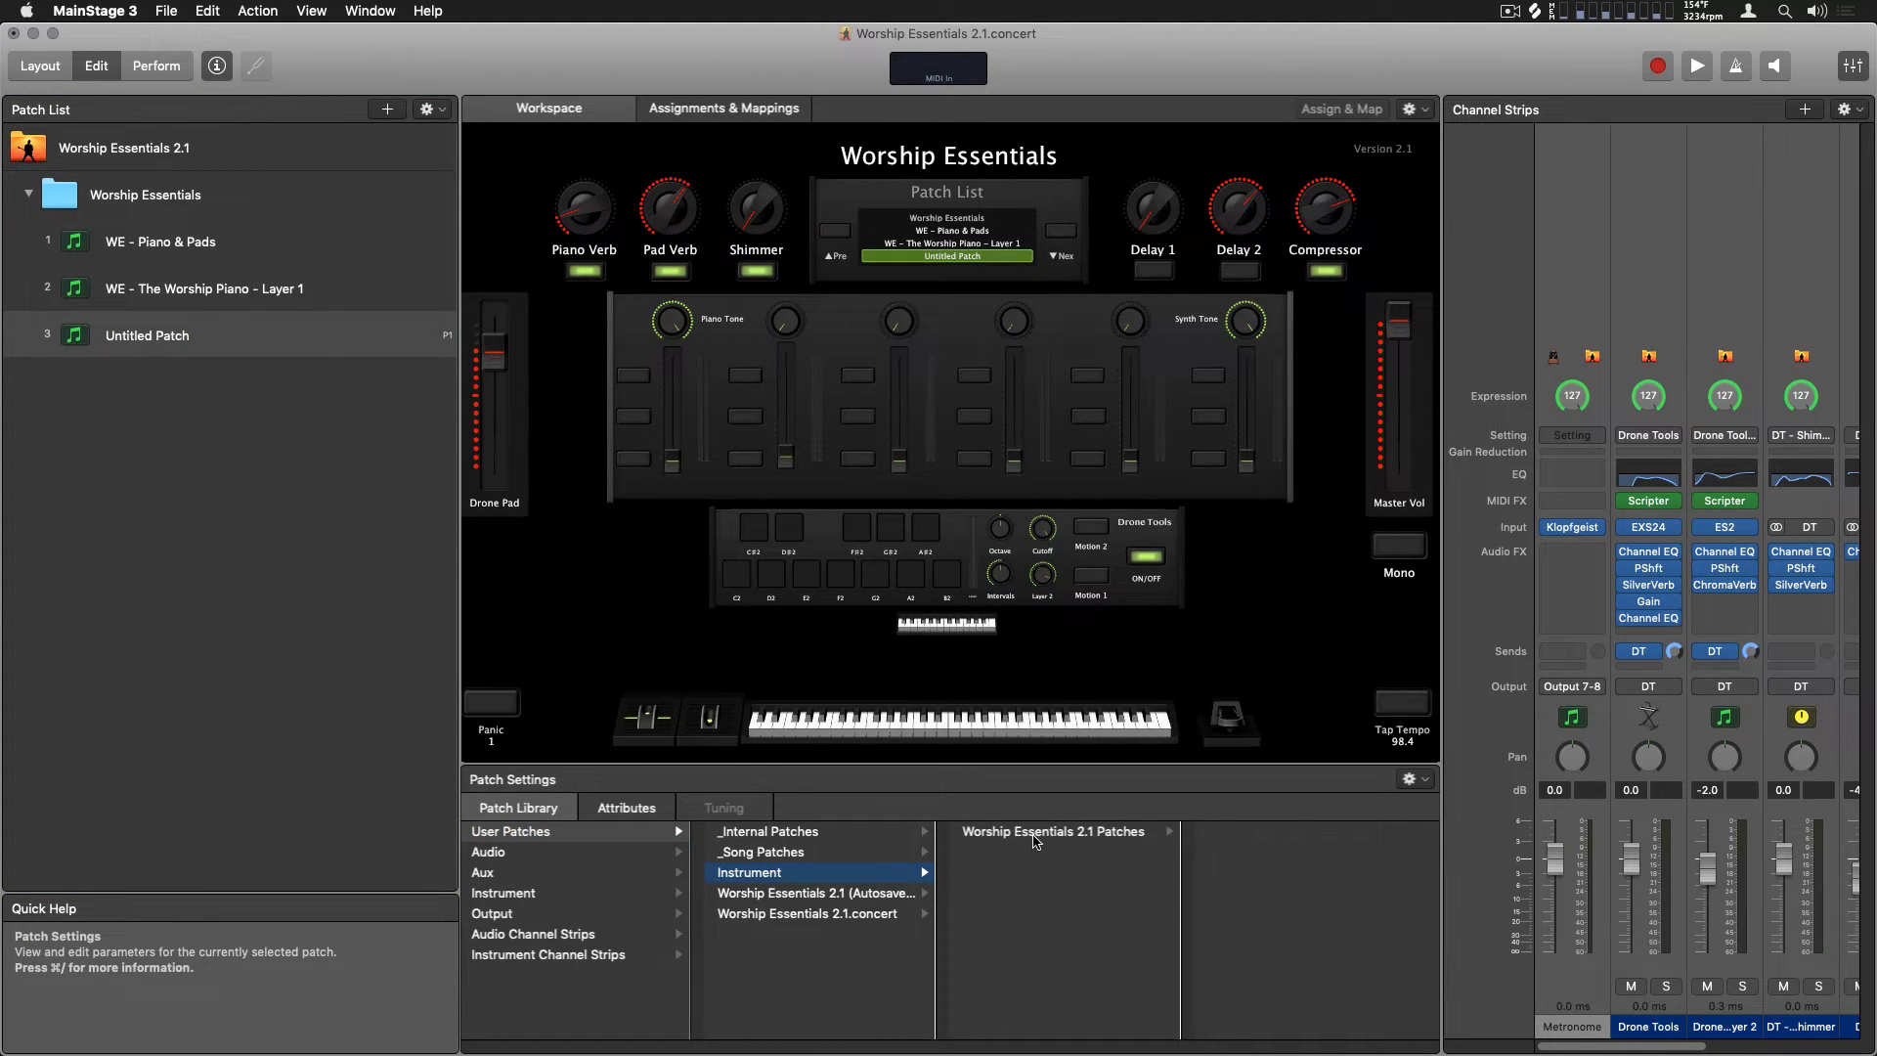
{"action": "left_click", "coordinate": [1037, 837]}
{"action": "left_click", "coordinate": [1271, 872]}
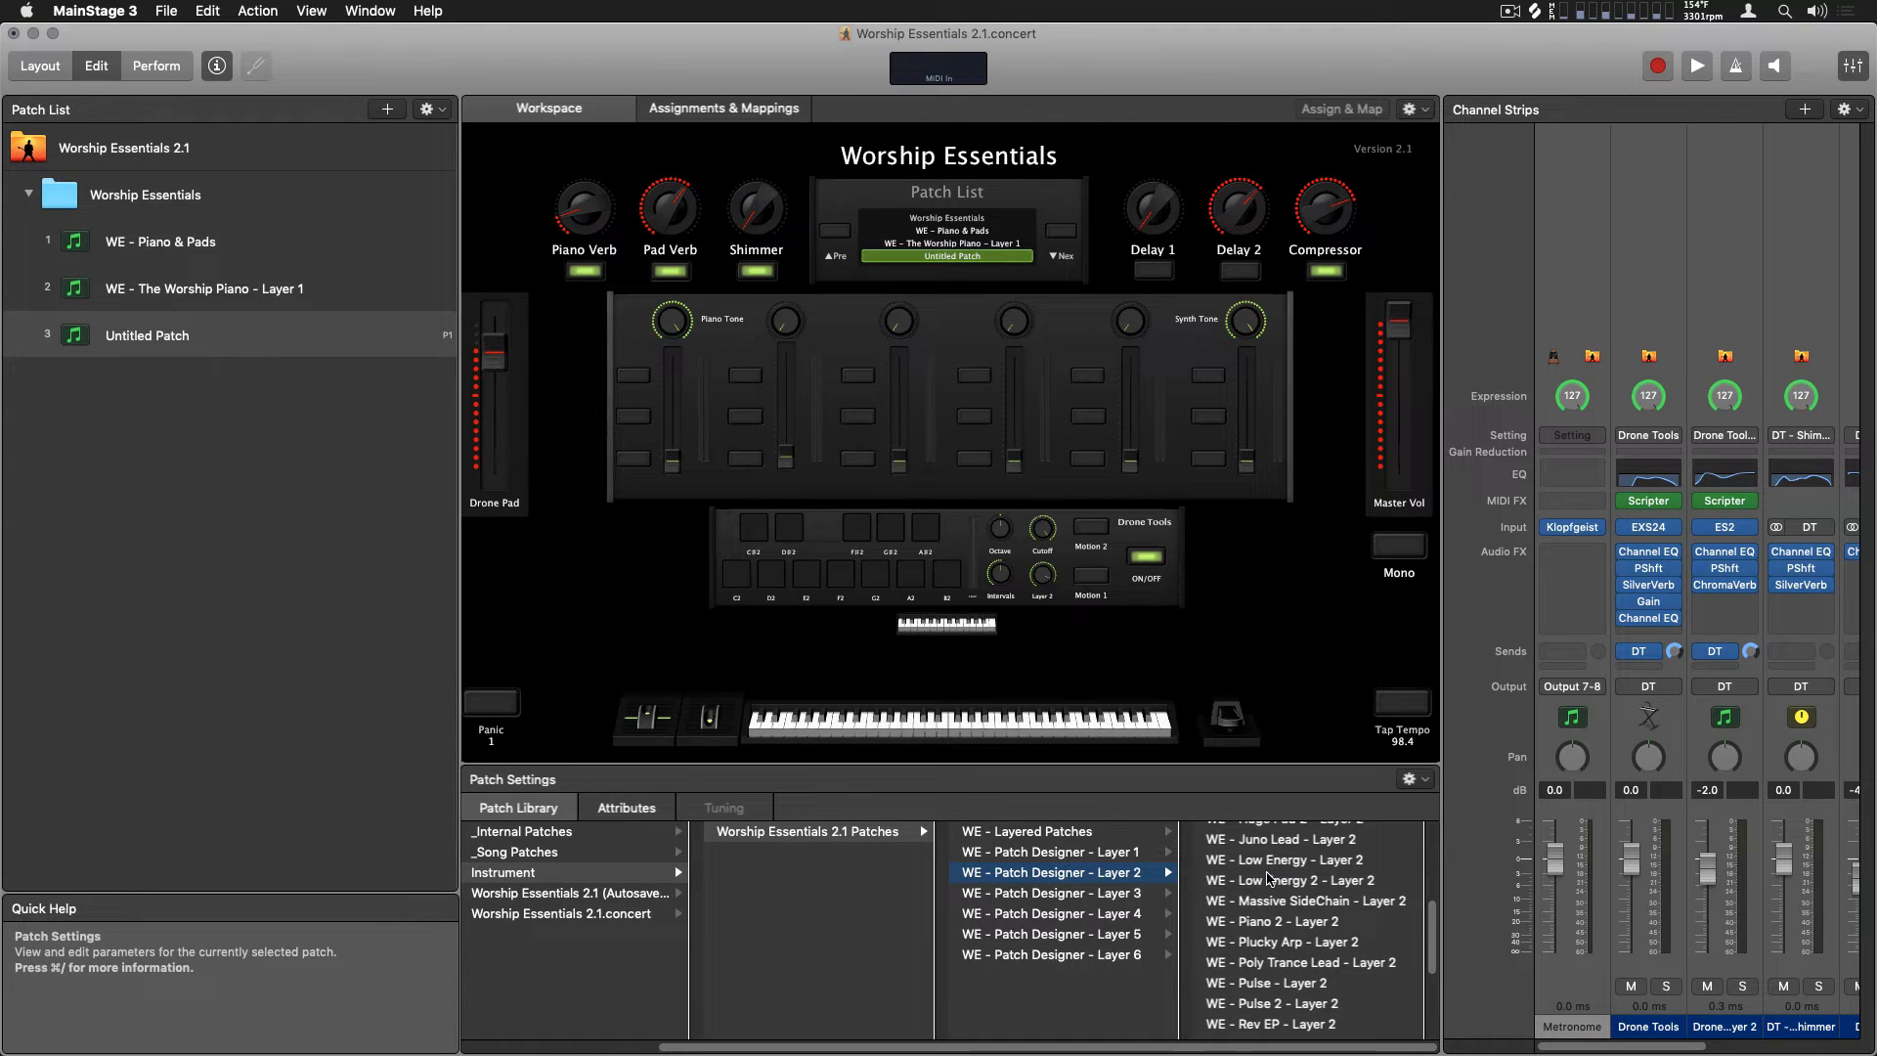
{"action": "scroll", "coordinate": [1268, 877], "scroll_direction": "up", "scroll_amount": 5}
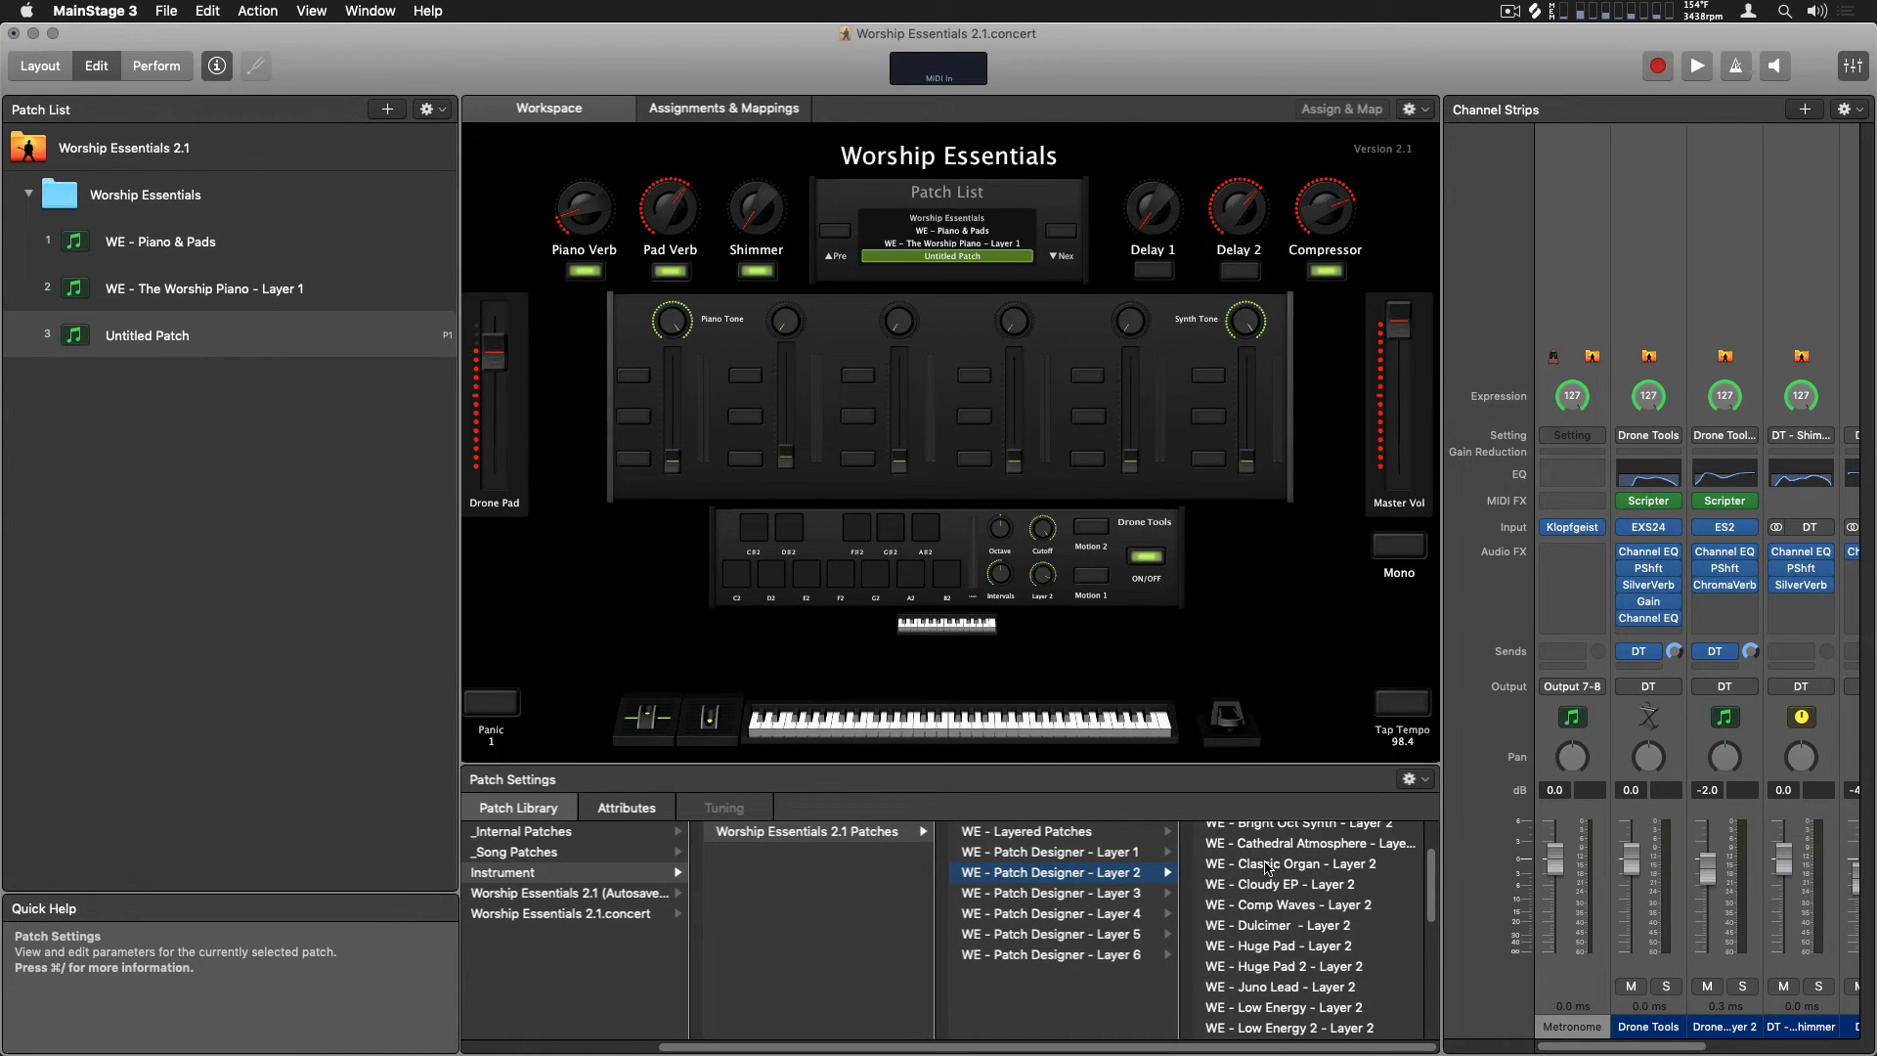
{"action": "left_click", "coordinate": [1267, 864]}
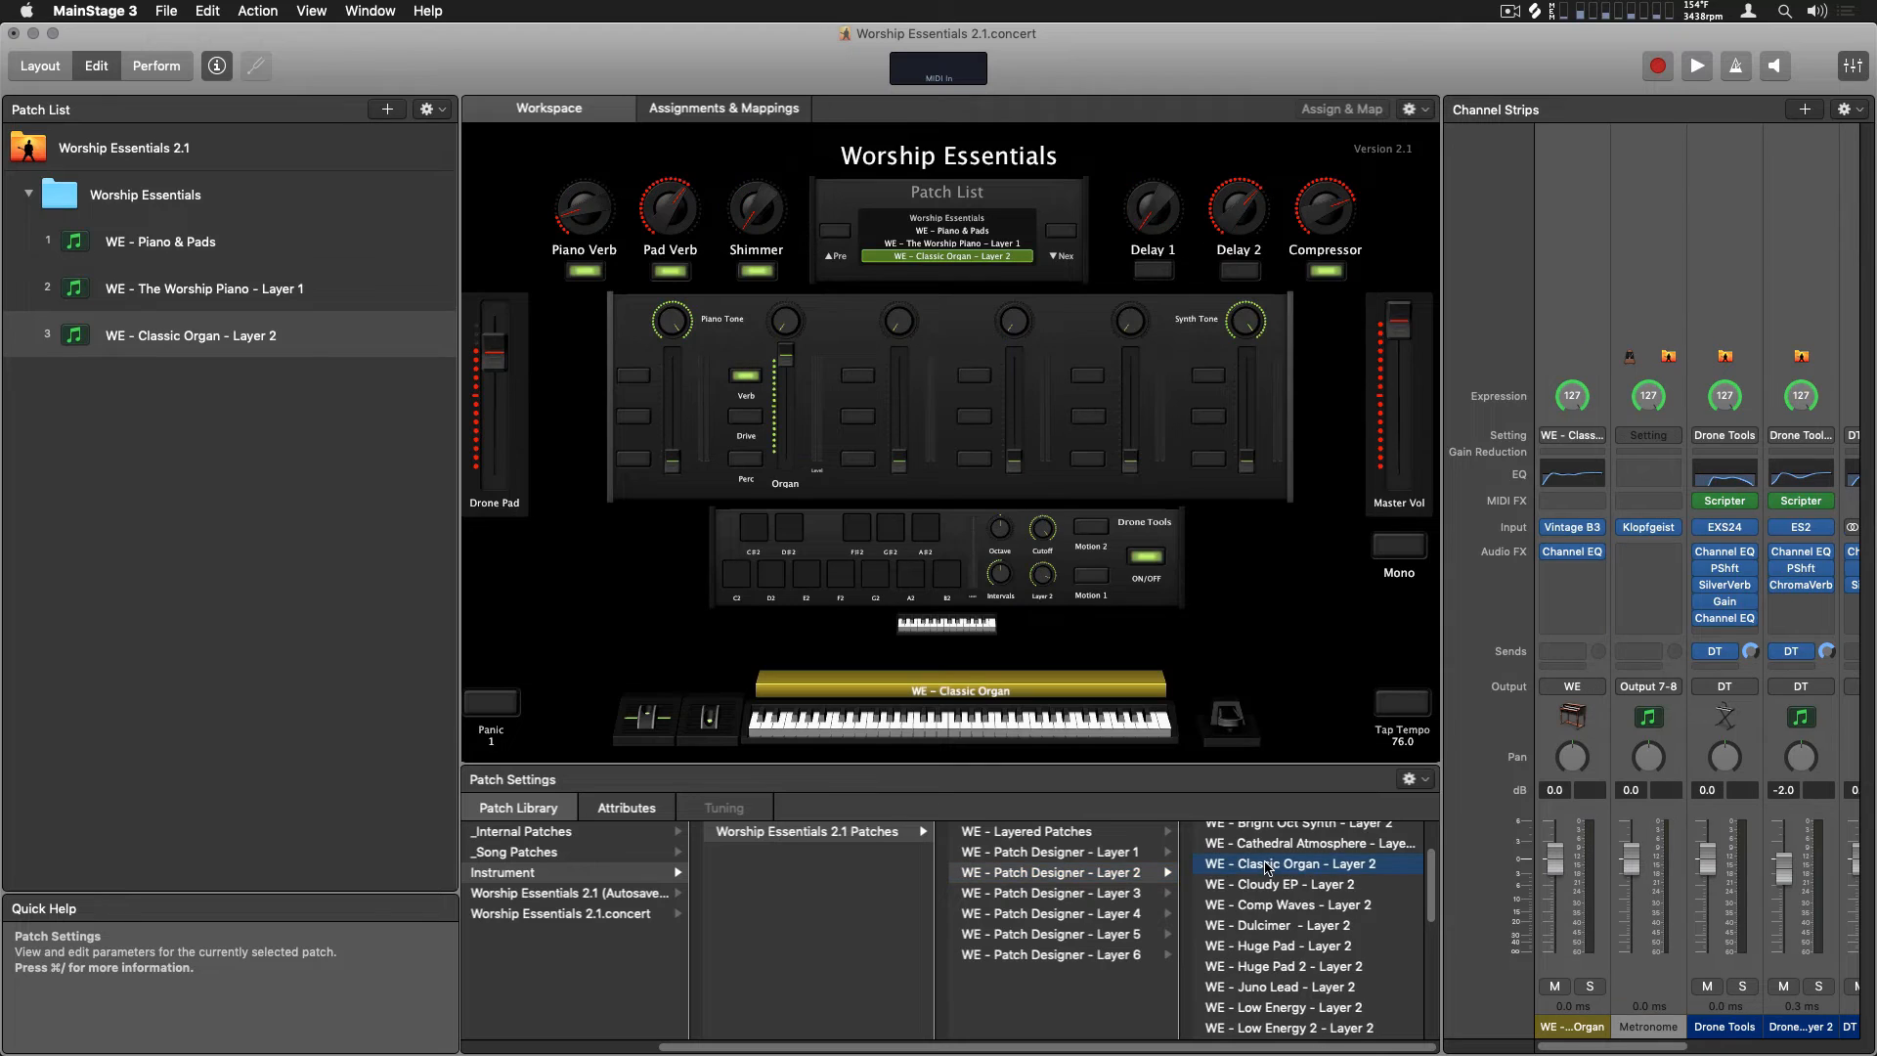
Add a third patch and load WE - Dulcimer - Layer 3 into it from the Patch Designer Layer 3 user patches
{"action": "left_click", "coordinate": [388, 111]}
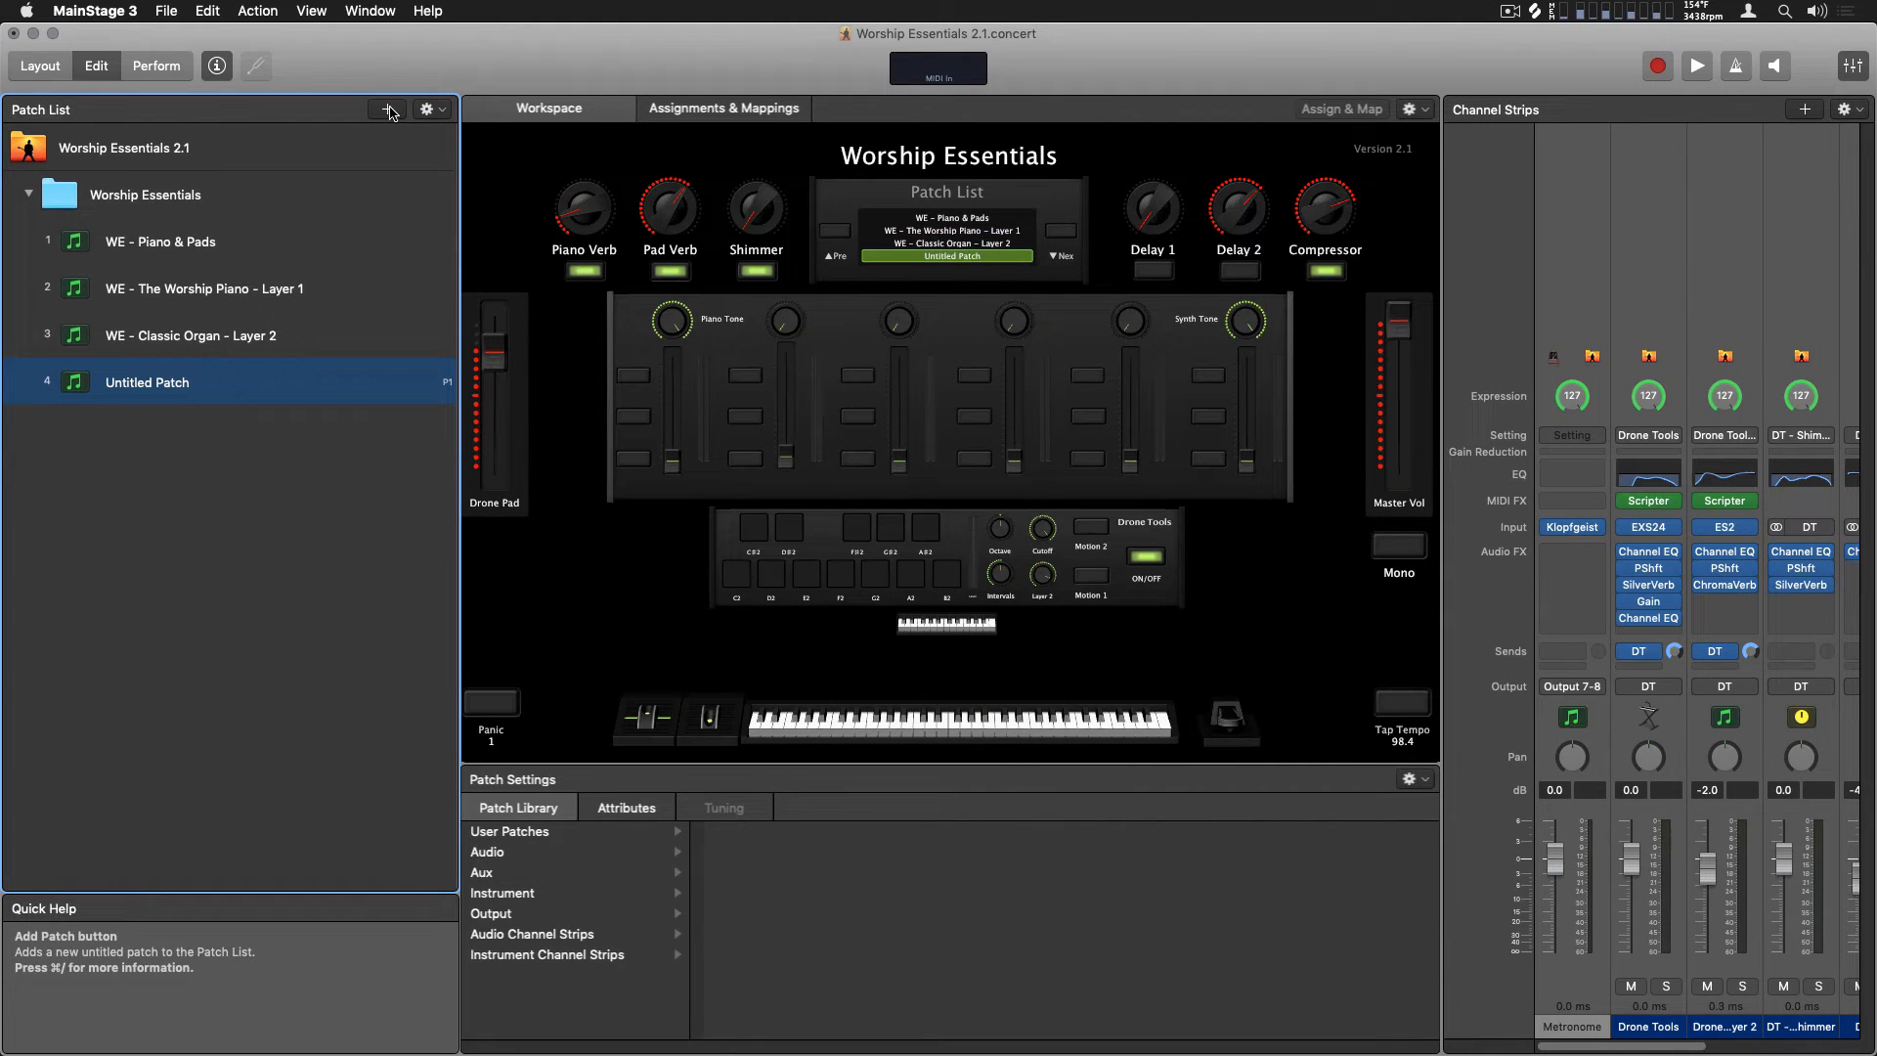
{"action": "left_click", "coordinate": [509, 833]}
{"action": "left_click", "coordinate": [747, 873]}
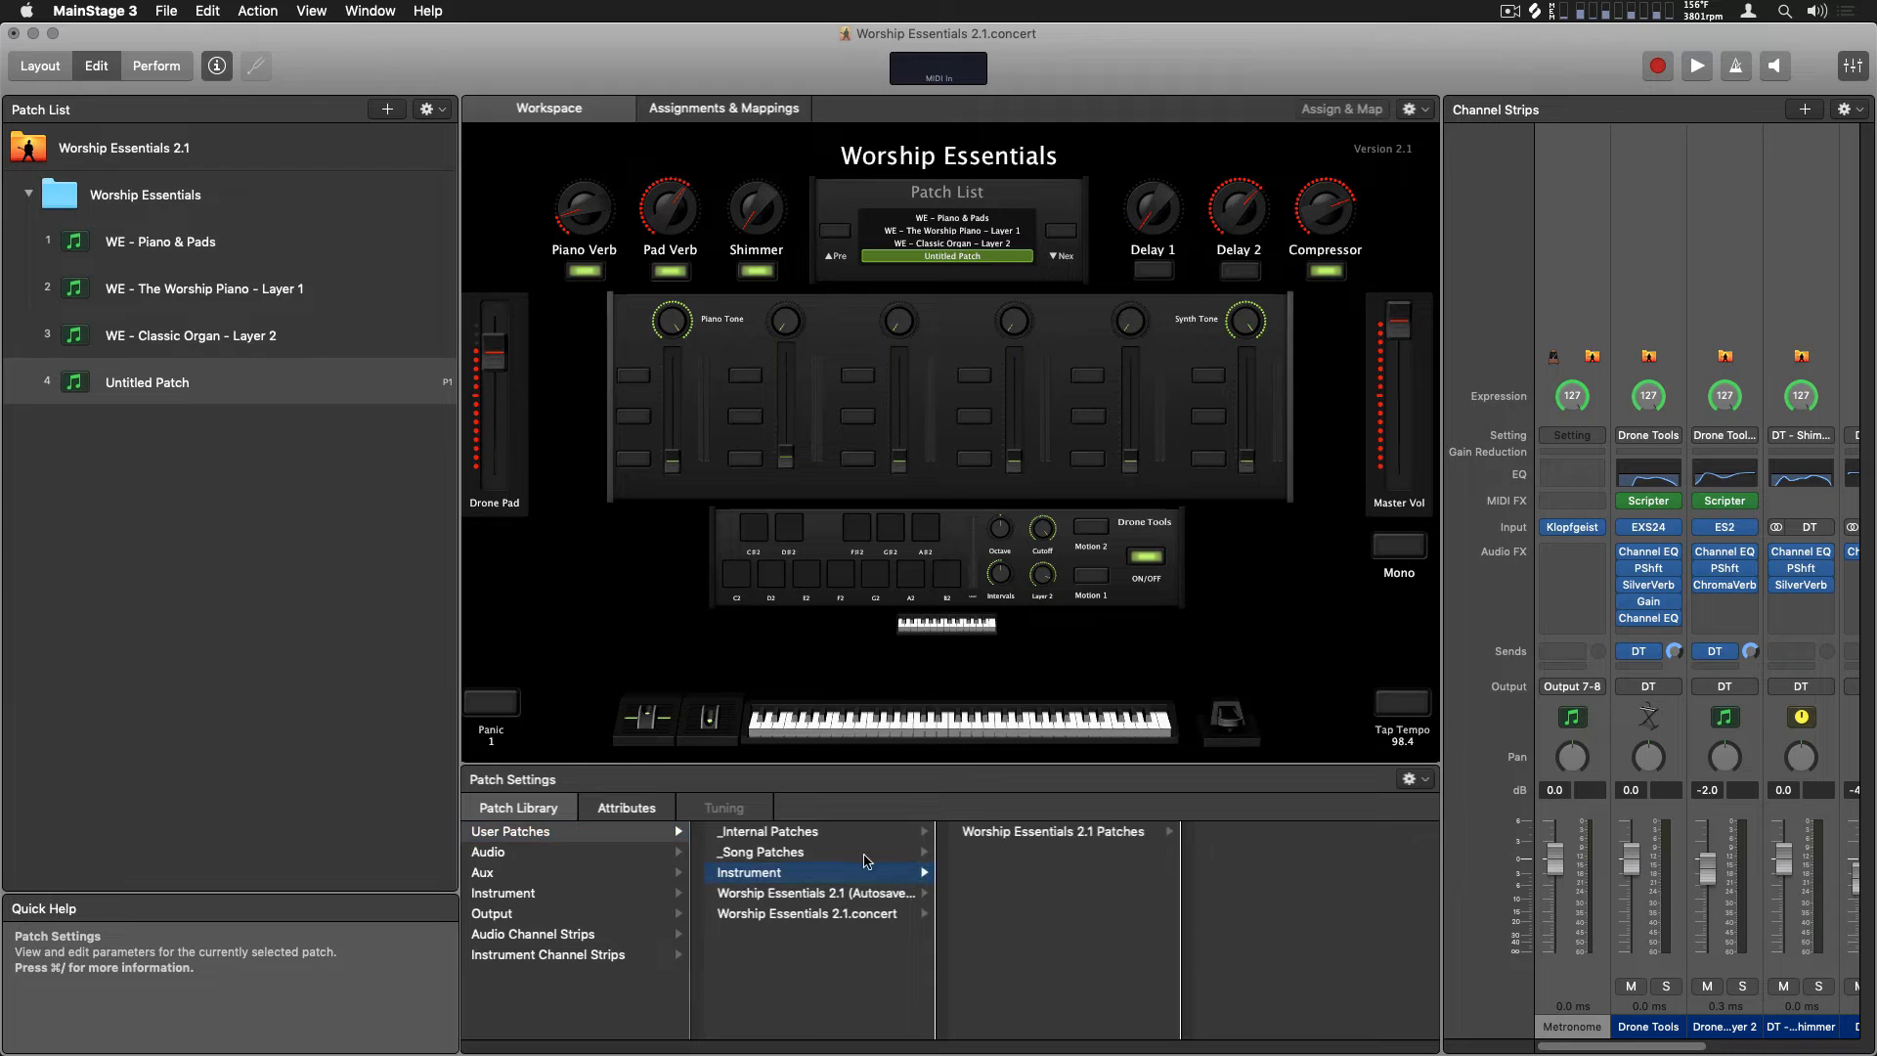
{"action": "left_click", "coordinate": [989, 832]}
{"action": "left_click", "coordinate": [1315, 893]}
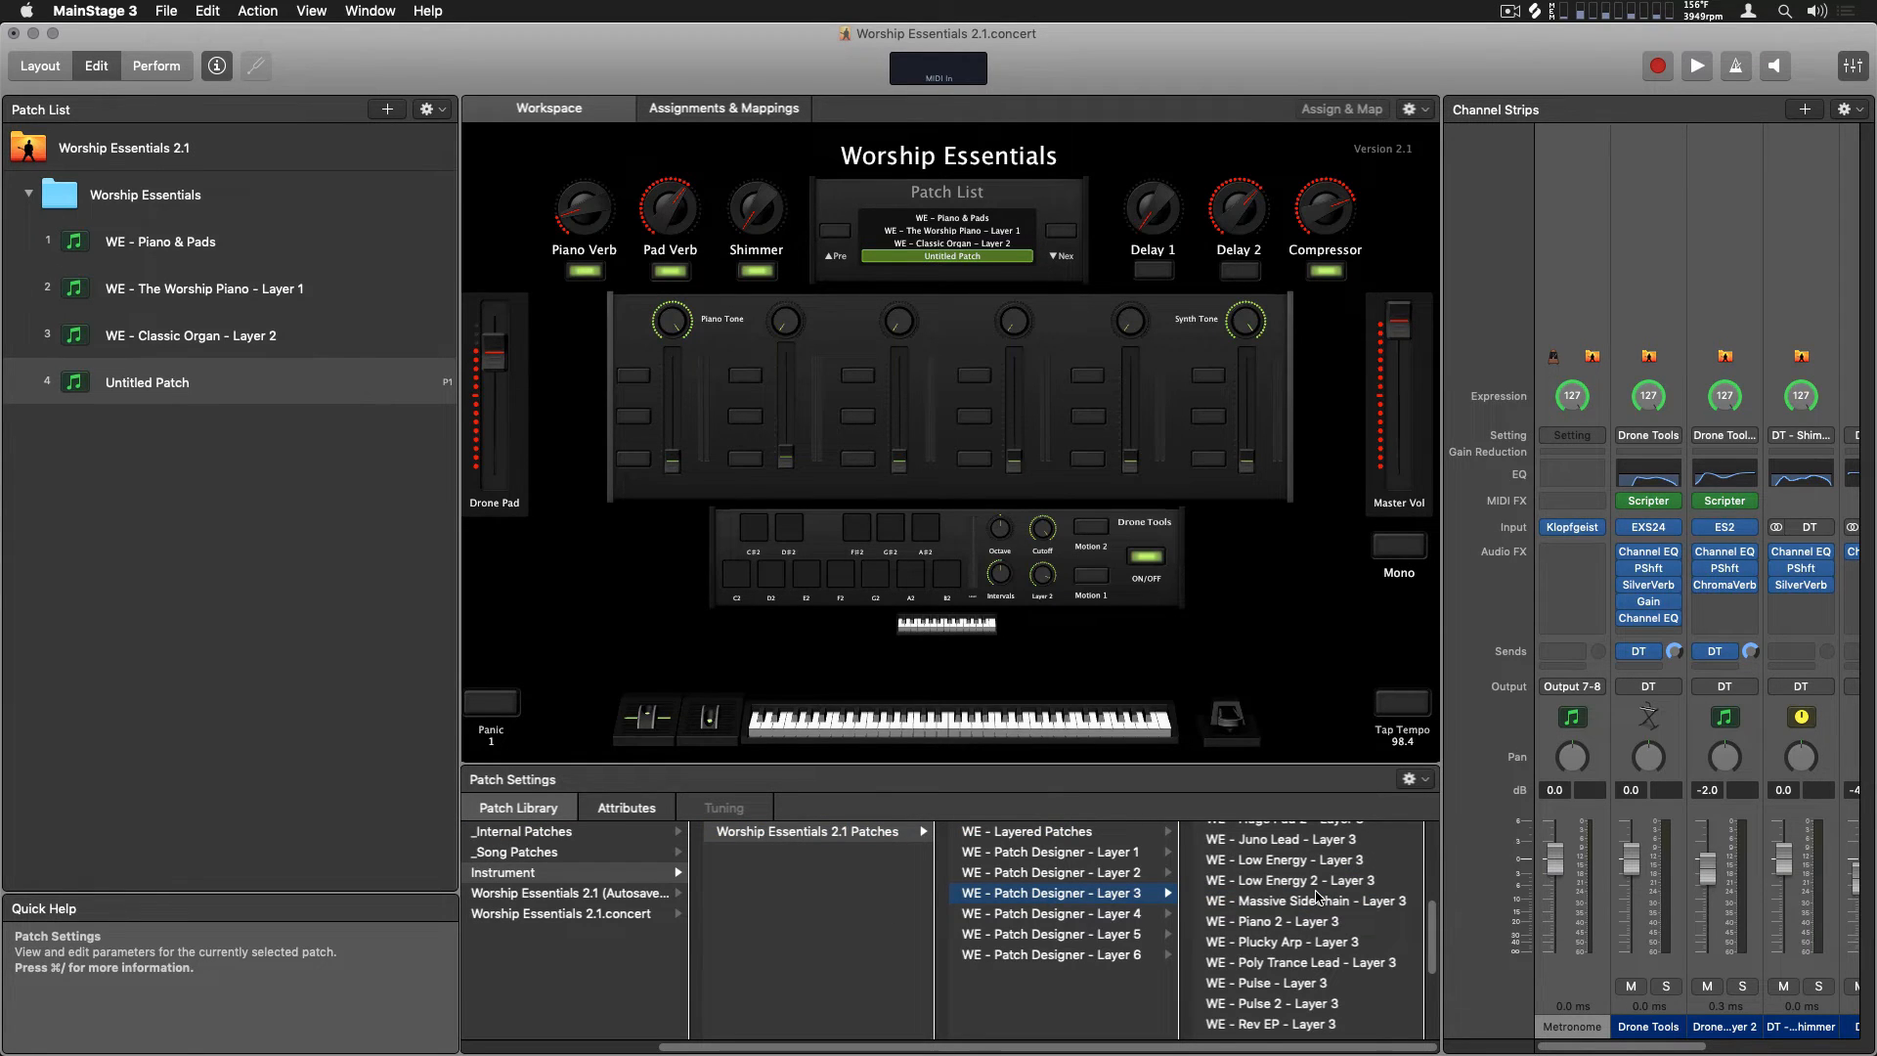
{"action": "scroll", "coordinate": [1317, 896], "scroll_direction": "up", "scroll_amount": 5}
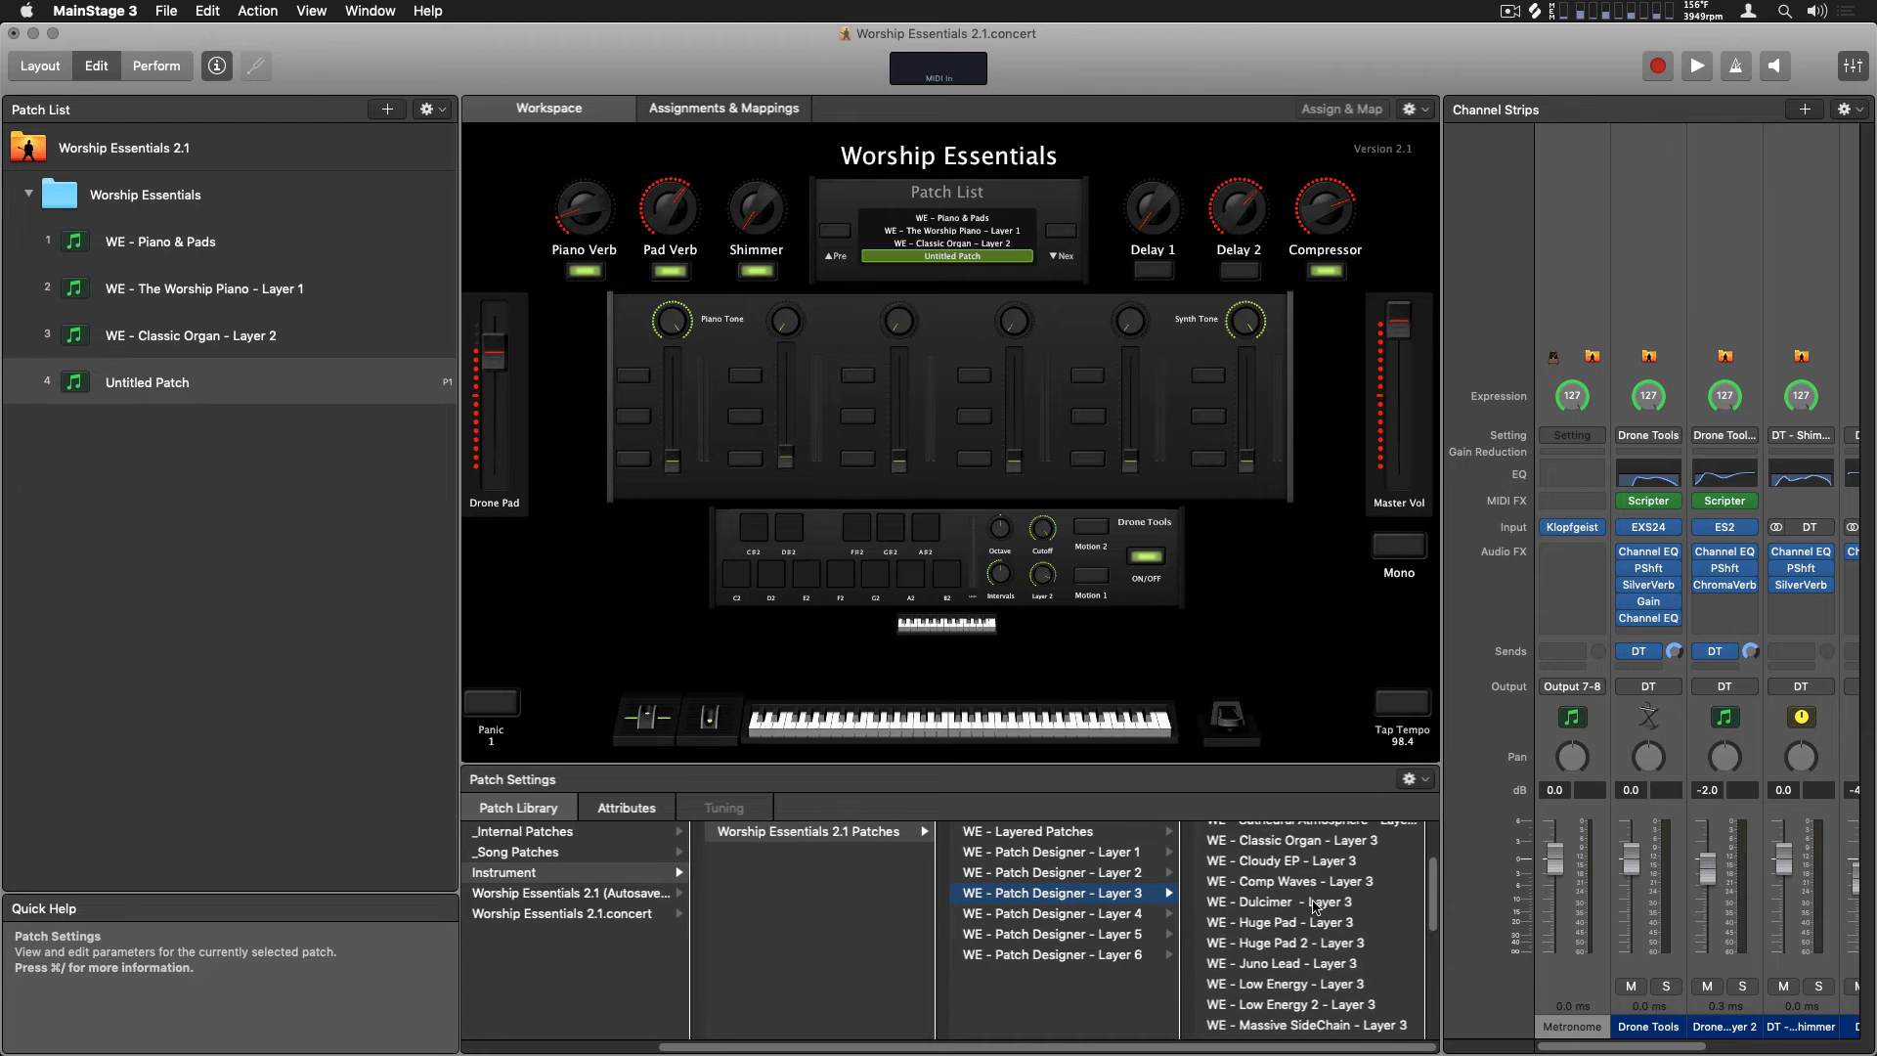
{"action": "left_click", "coordinate": [1315, 901]}
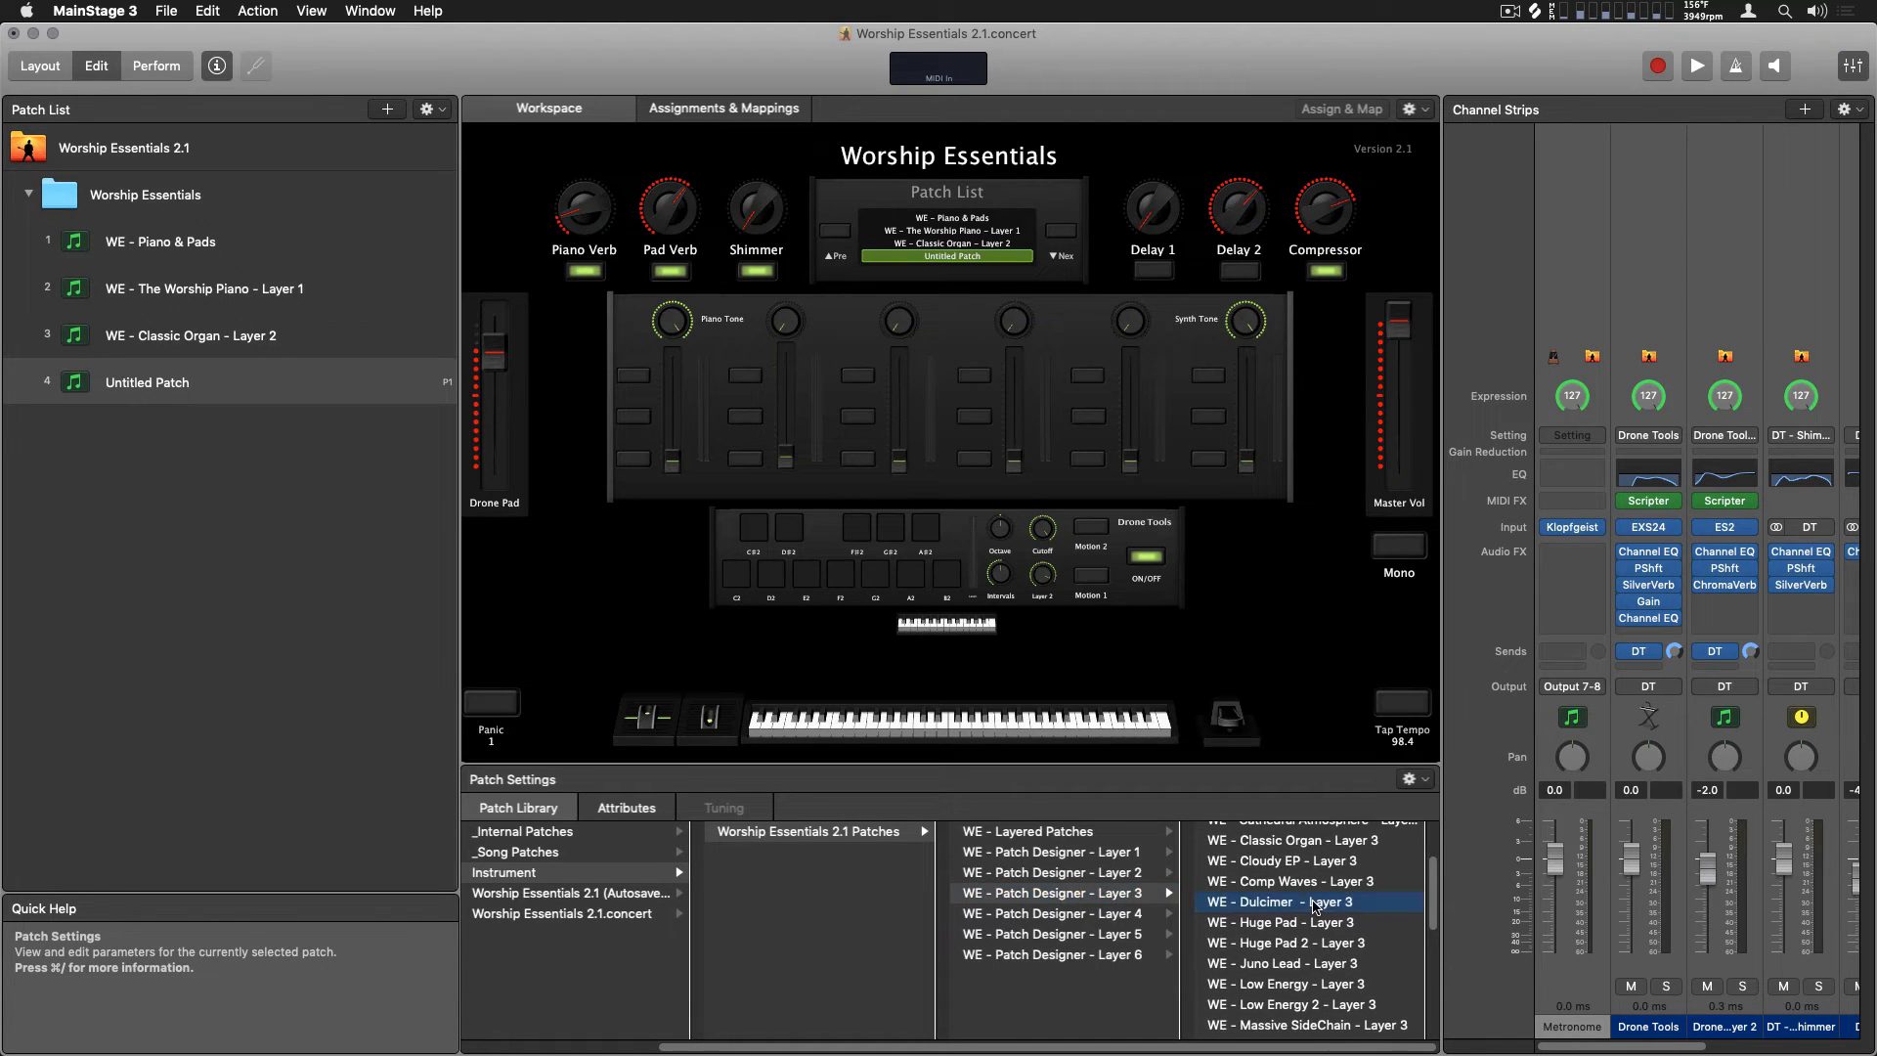
Combine the Worship Piano, Classic Organ and Dulcimer layer patches into one new patch
{"action": "left_click", "coordinate": [223, 291], "text": "shift"}
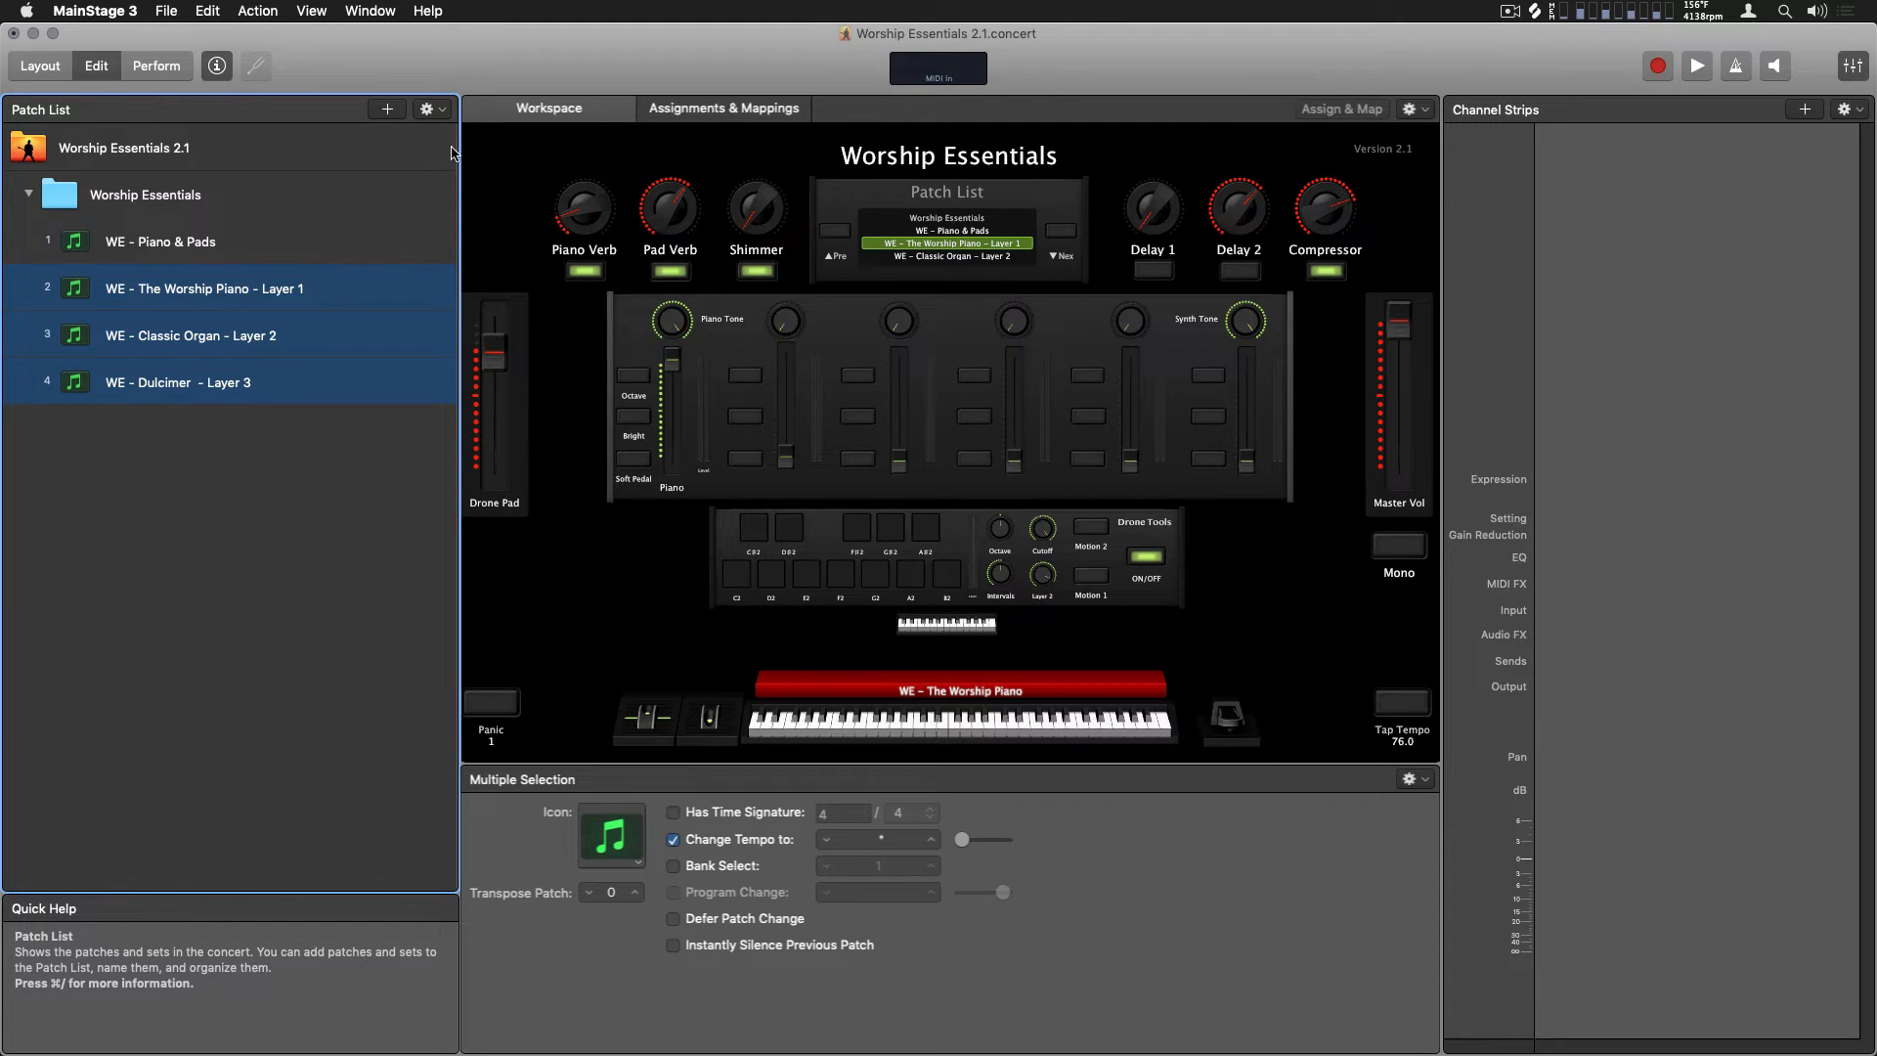
{"action": "left_click", "coordinate": [442, 111]}
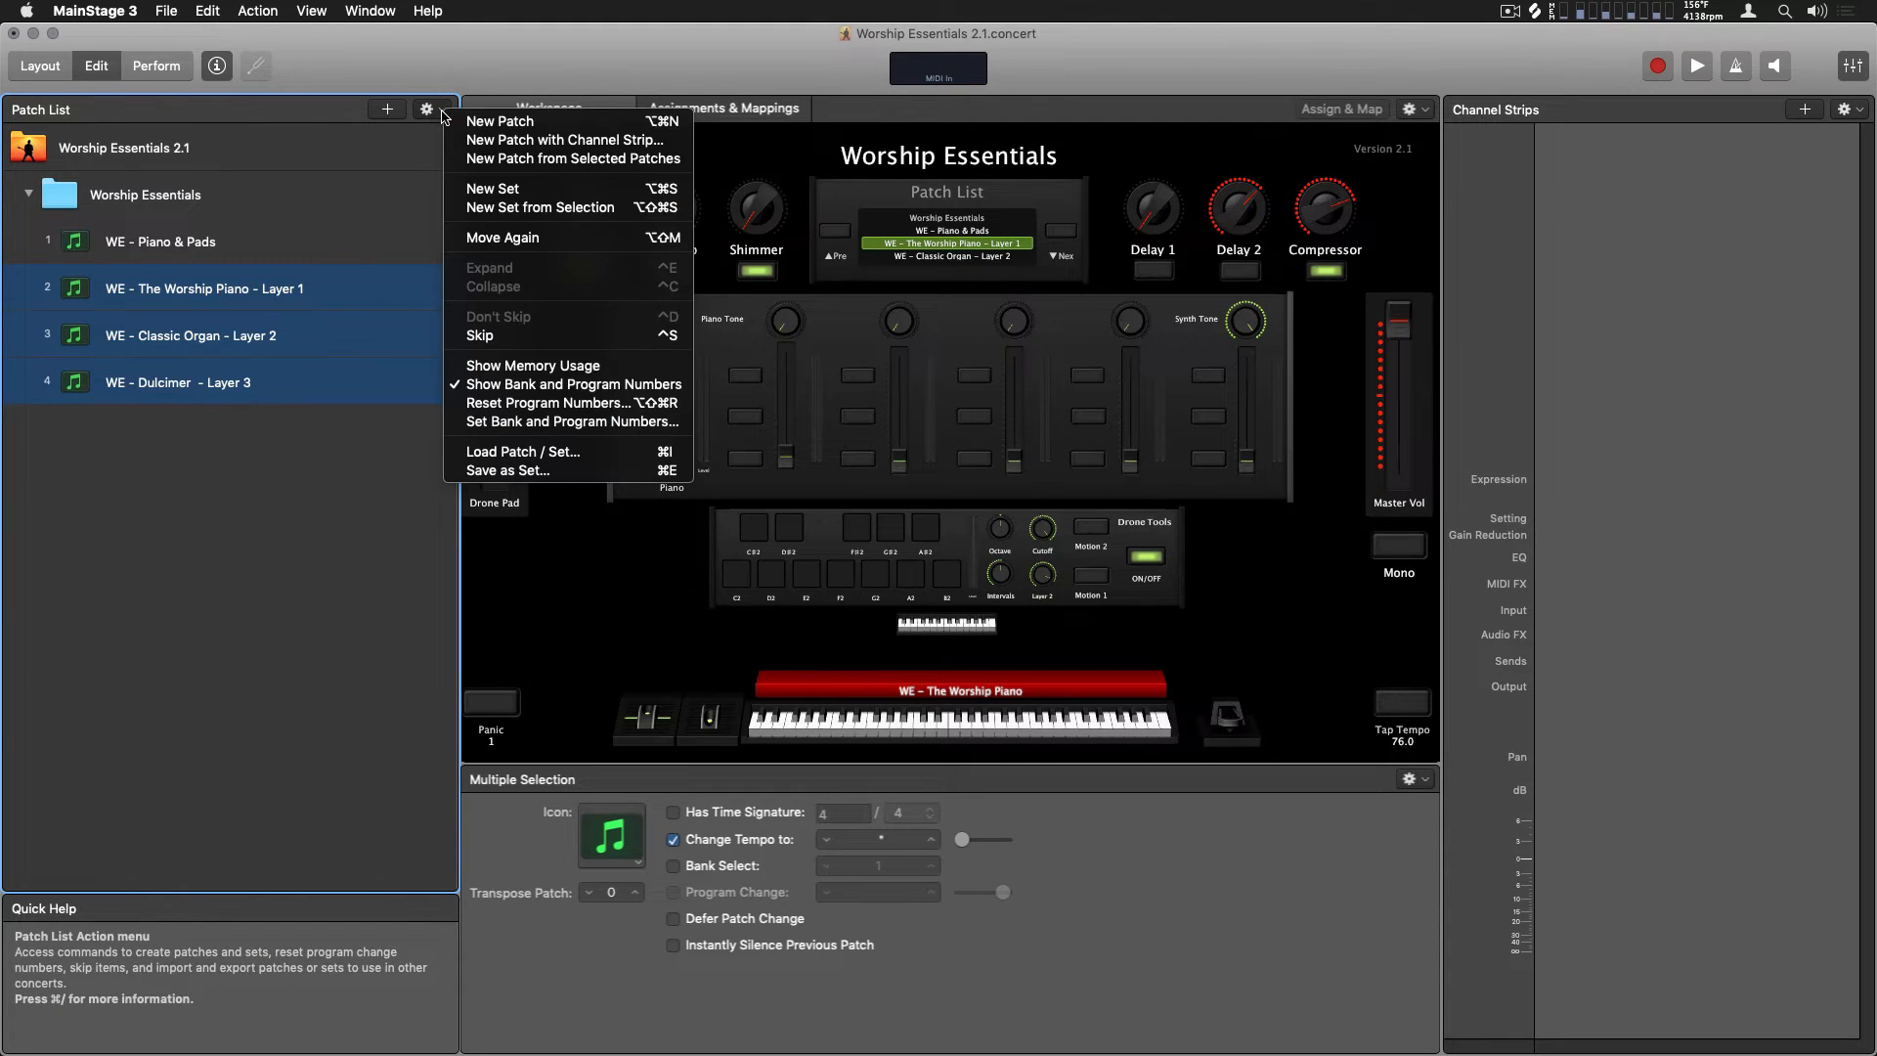
{"action": "left_click", "coordinate": [474, 159]}
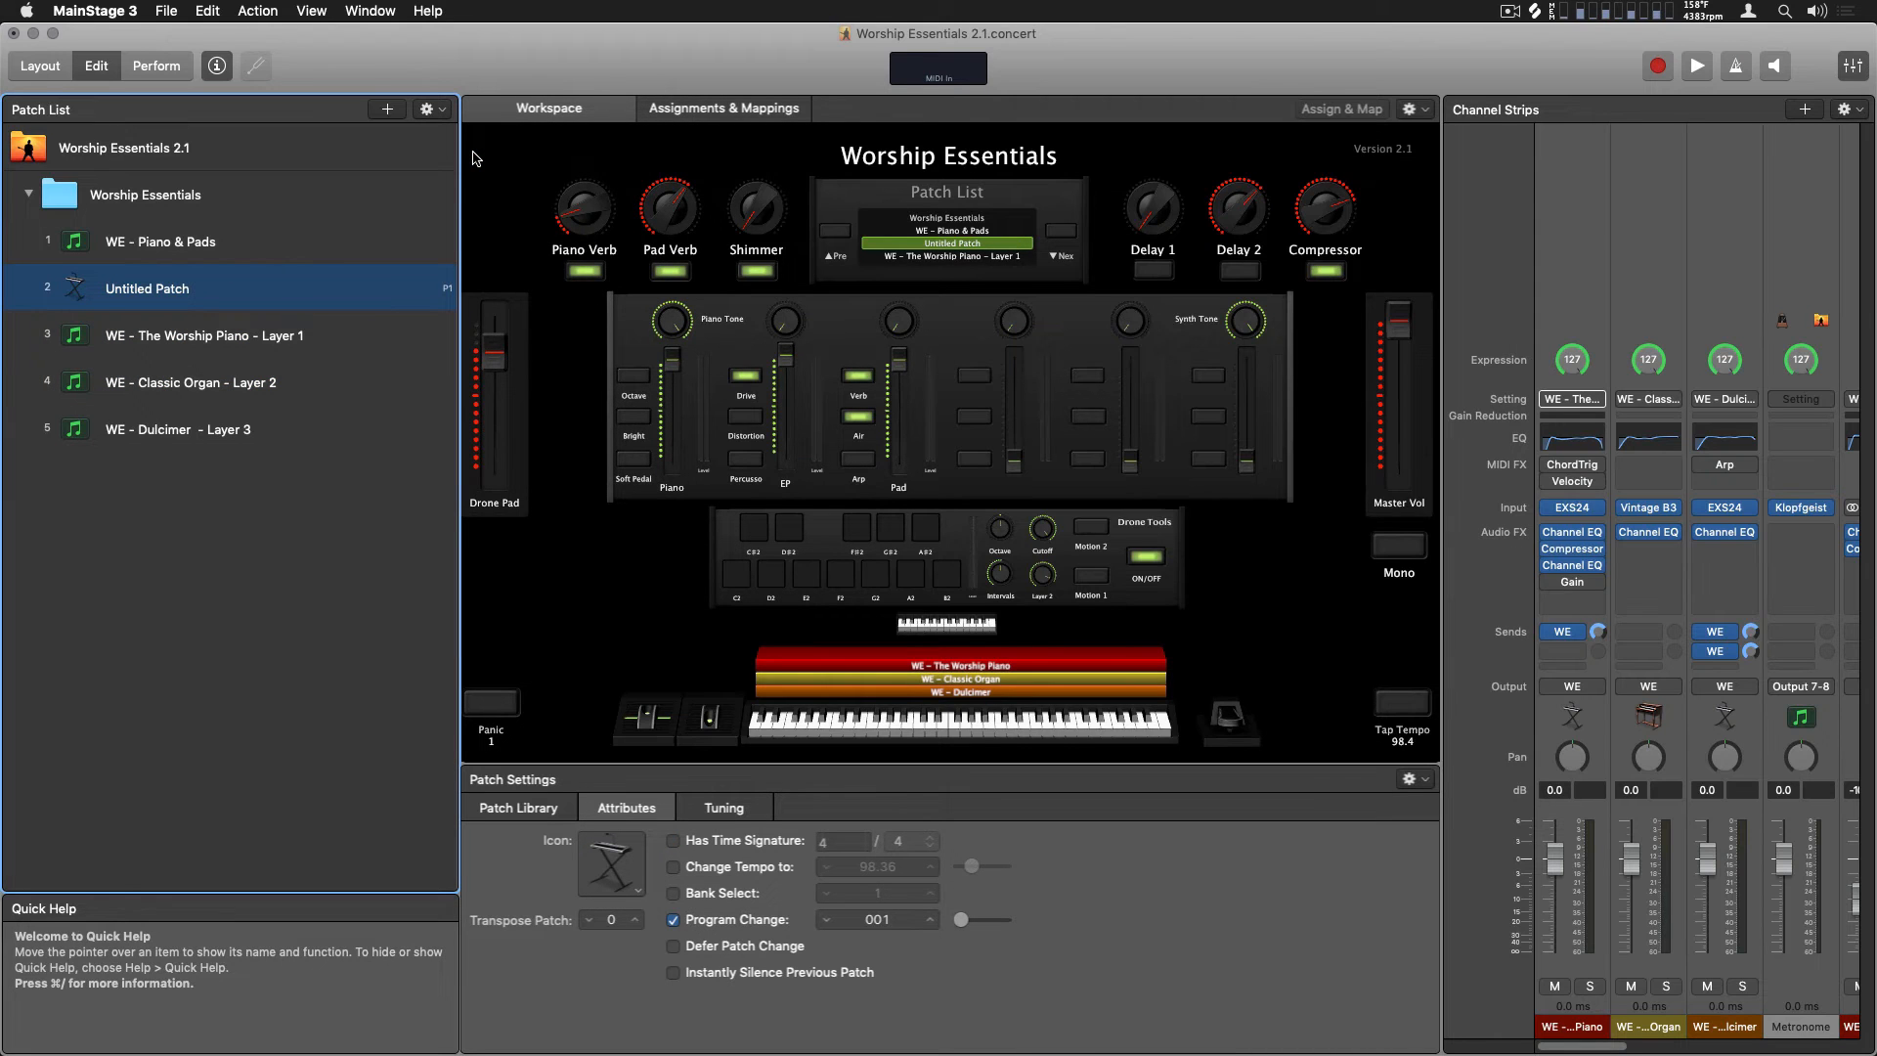
Rename the combined patch as Custom Patch 2
{"action": "double_click", "coordinate": [176, 290]}
{"action": "type", "text": "Custom Patch 2"}
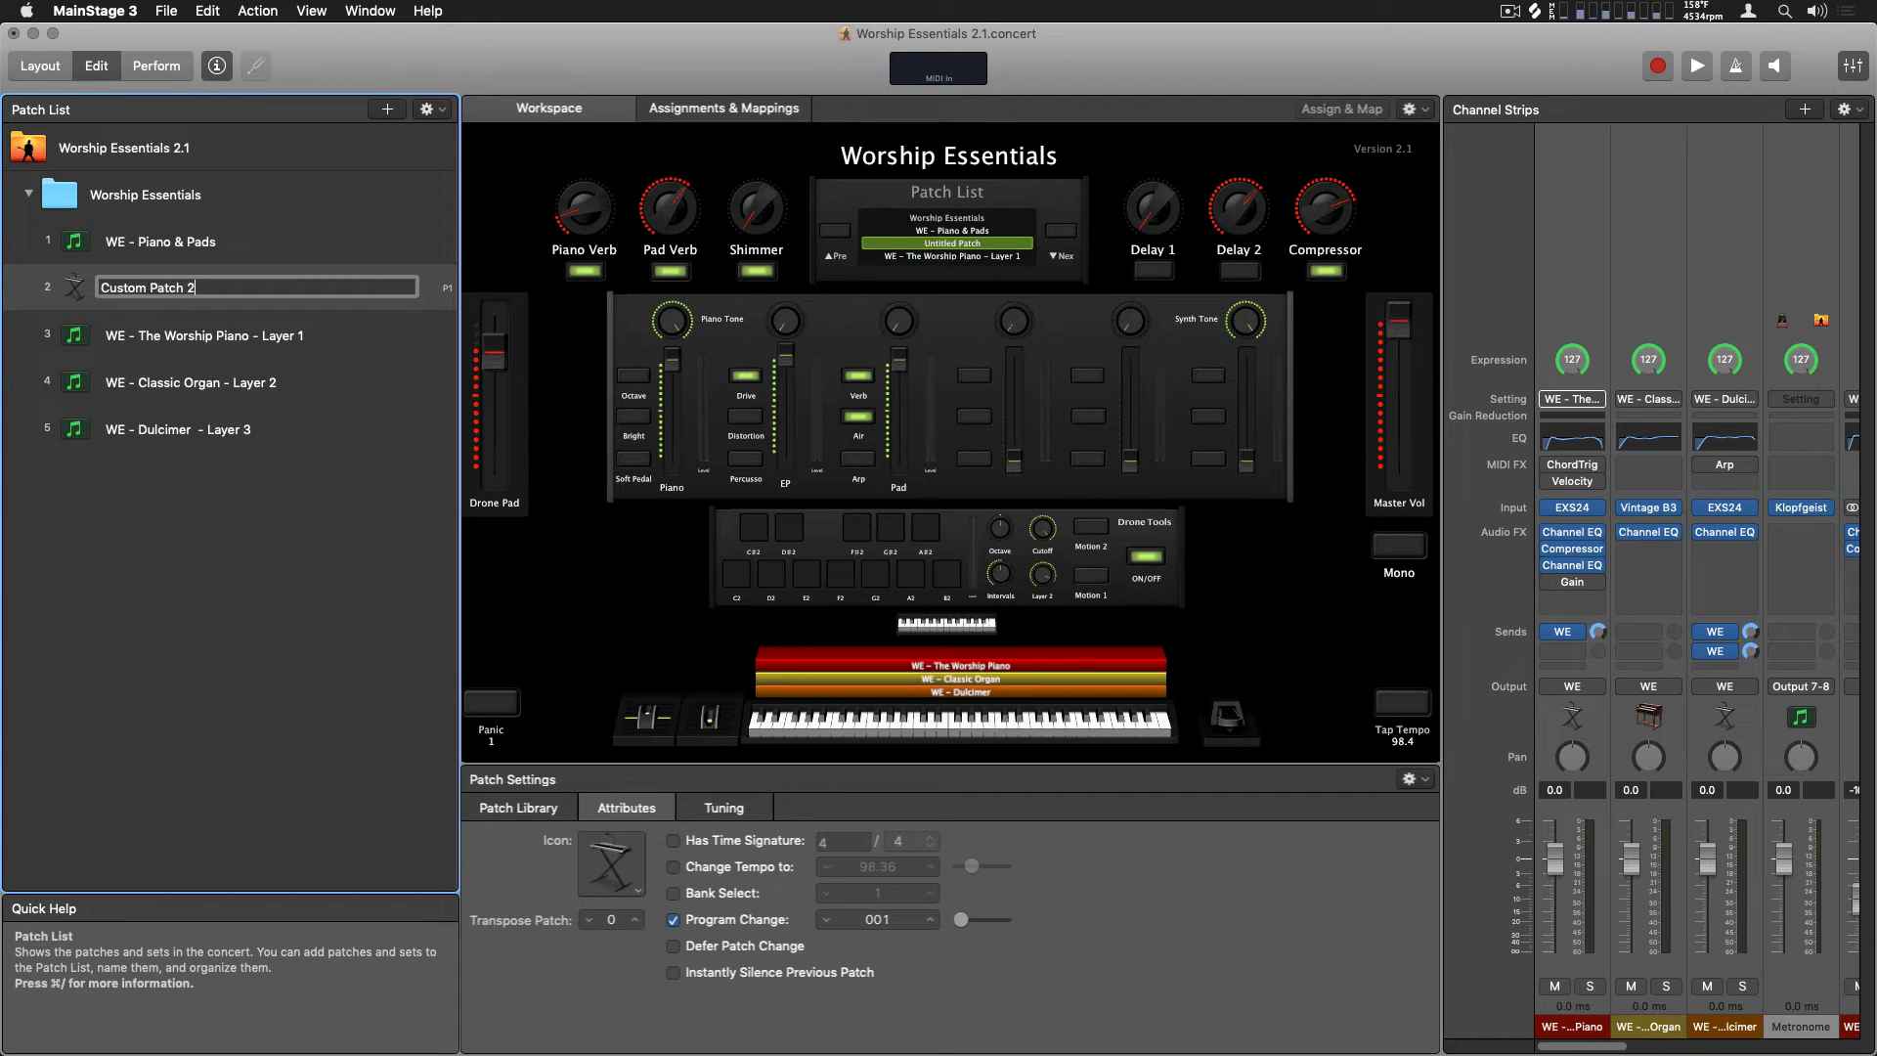
{"action": "key", "text": "Return"}
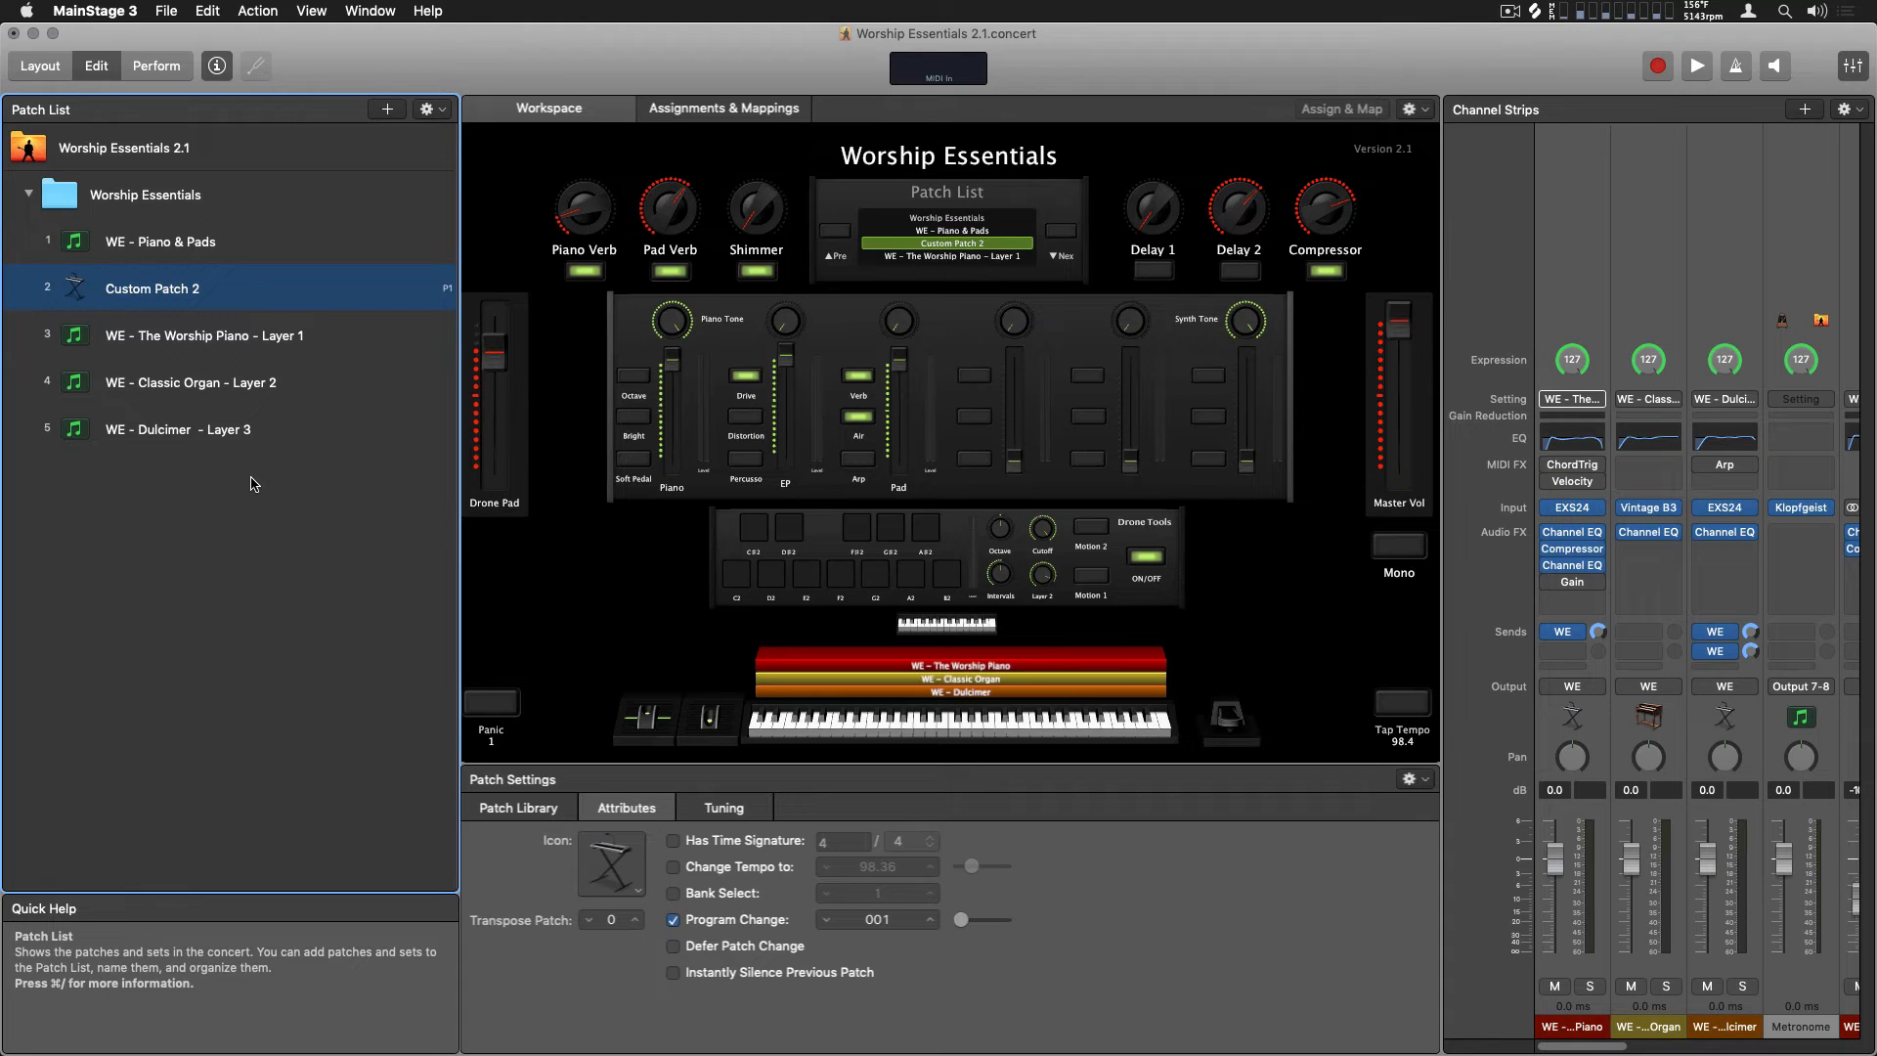
Add another patch and load WE - Strings - Layer 5/6 into it from the Patch Designer Layer 5 user patches
{"action": "key", "text": "alt+super+n"}
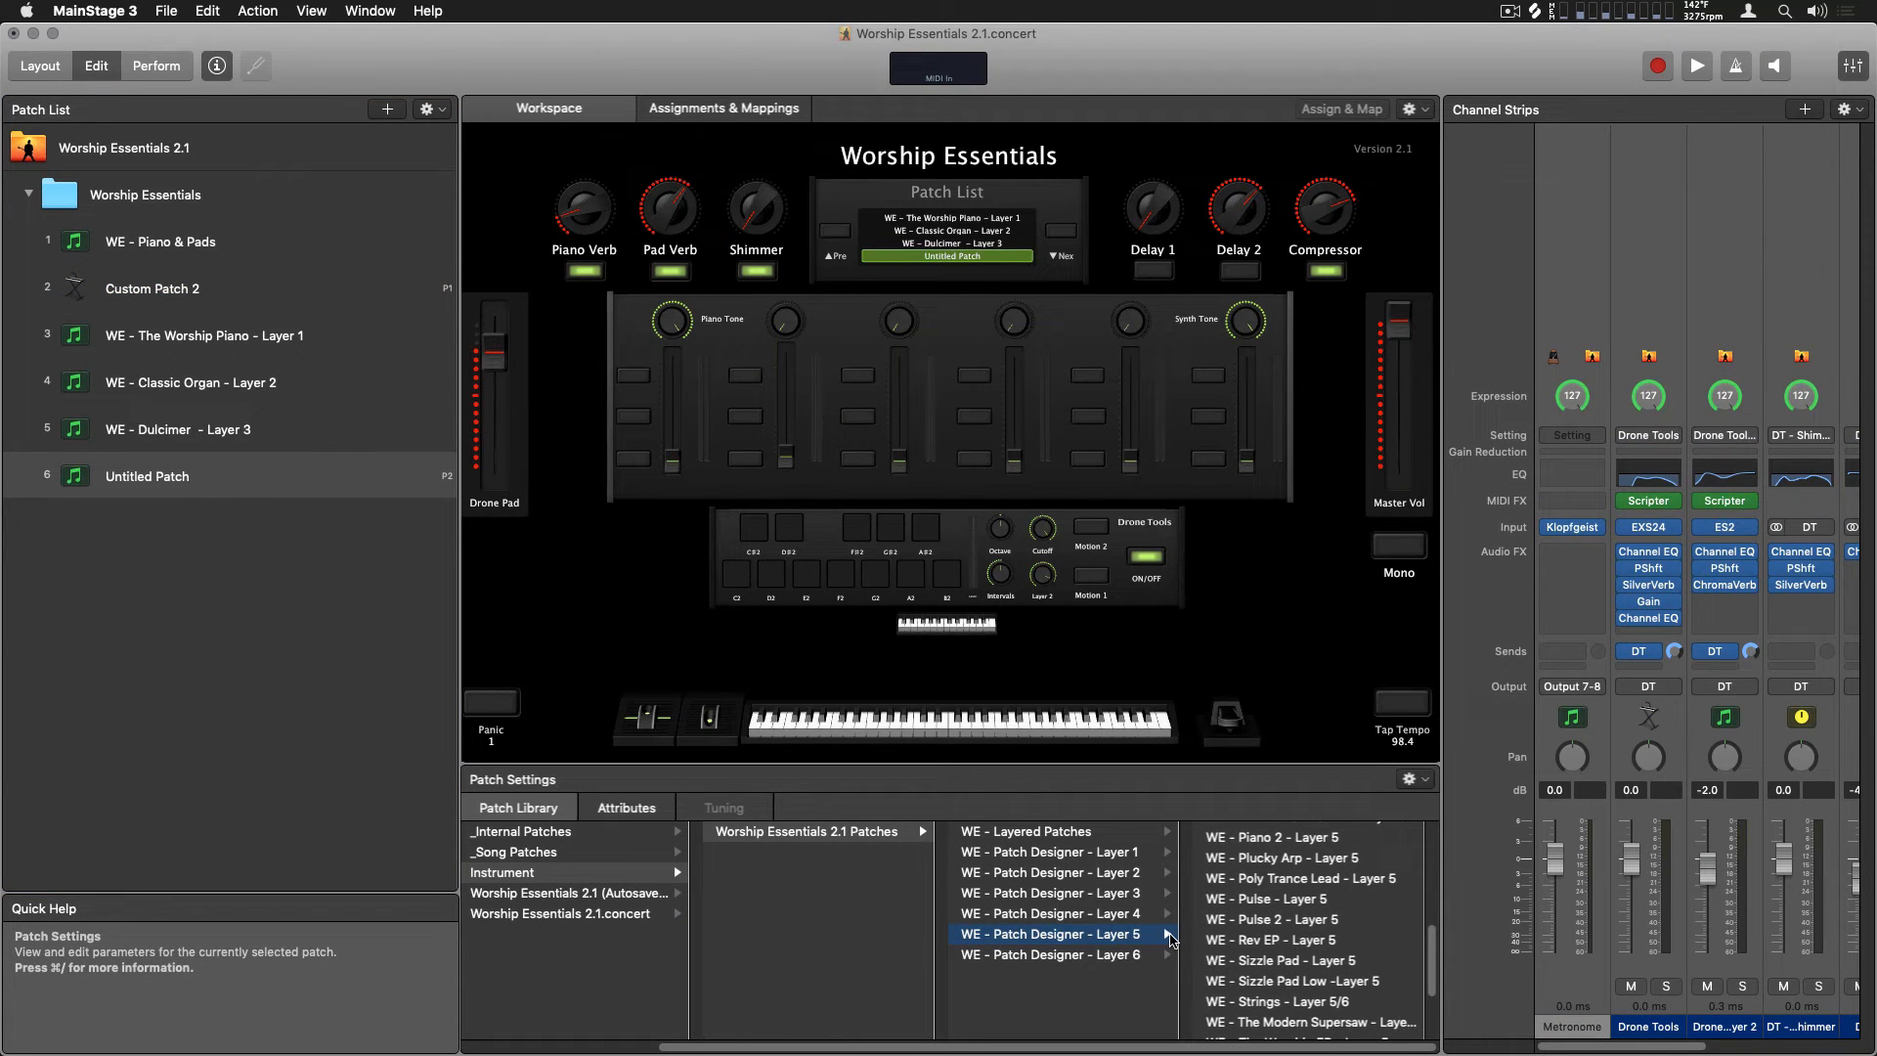
{"action": "left_click", "coordinate": [1325, 1004]}
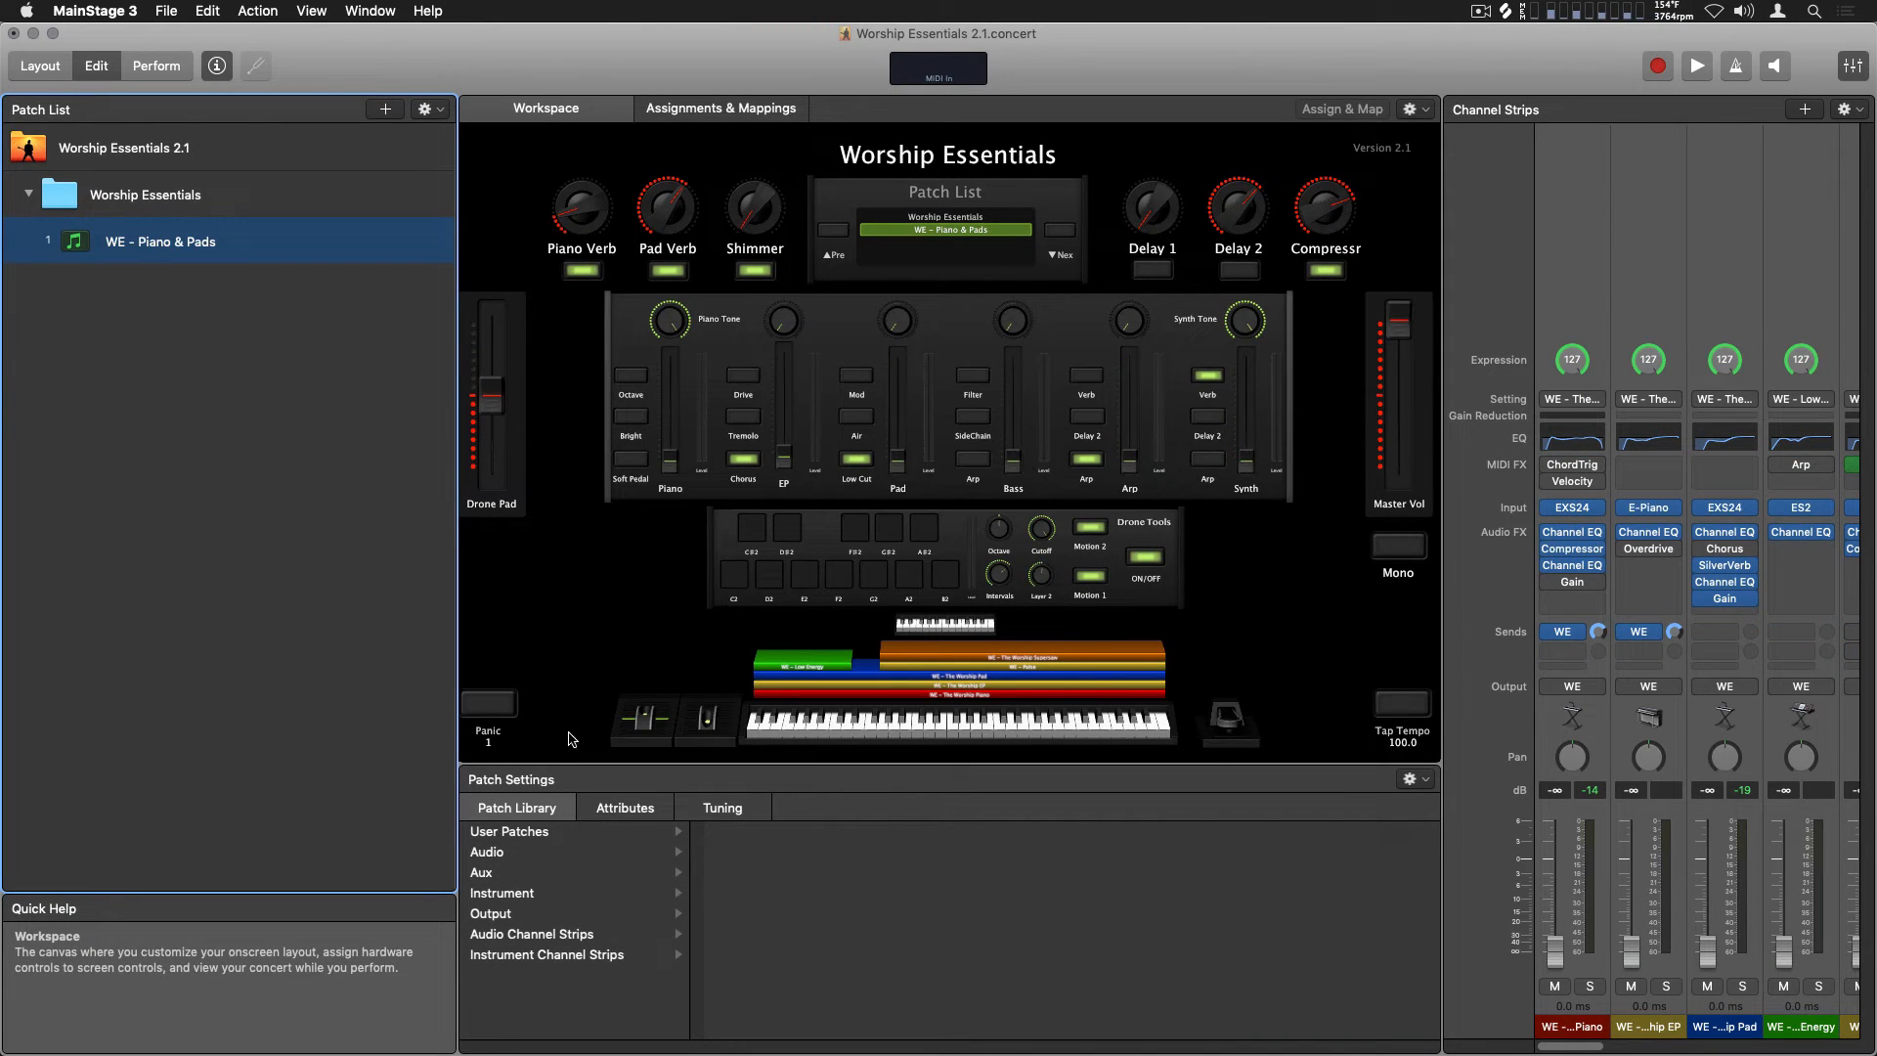
Add a patch below WE - Piano & Pads and load WE - Arps & BPM into it from the WE - Layered Patches user patches
{"action": "left_click", "coordinate": [387, 111]}
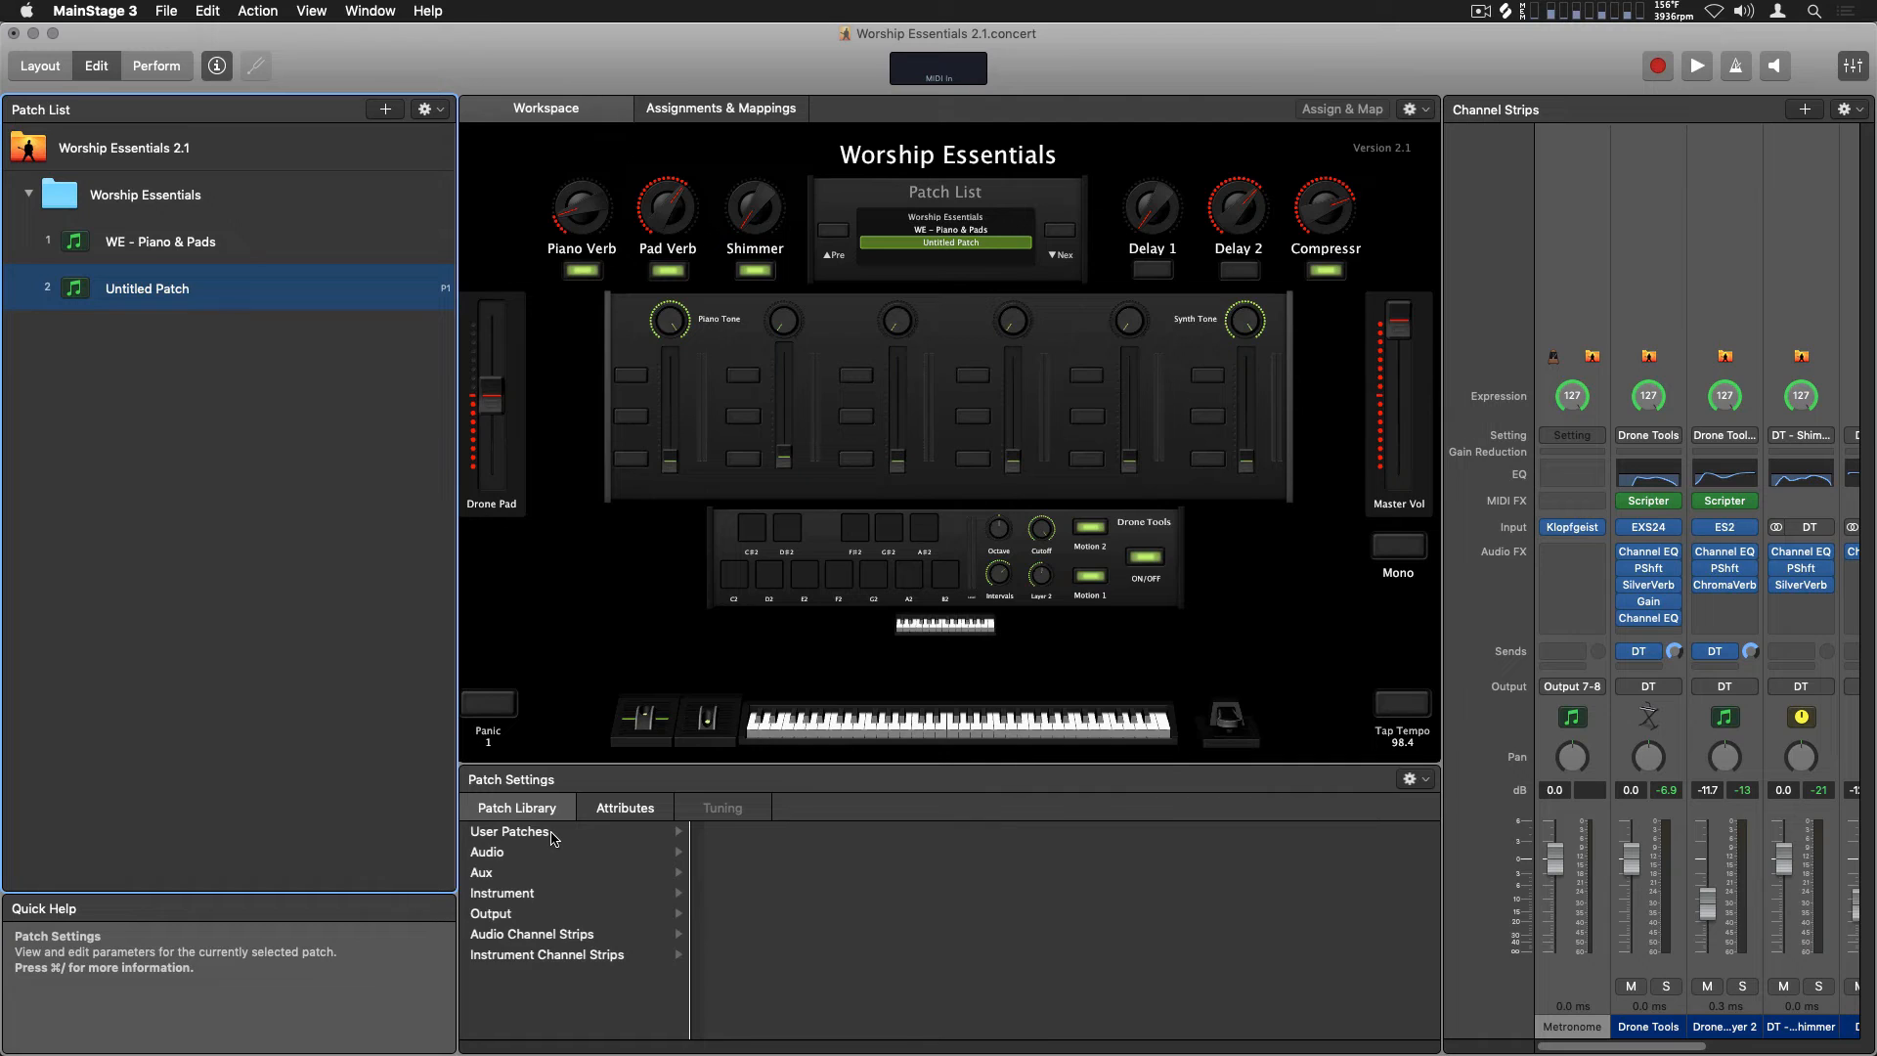
{"action": "left_click", "coordinate": [553, 836]}
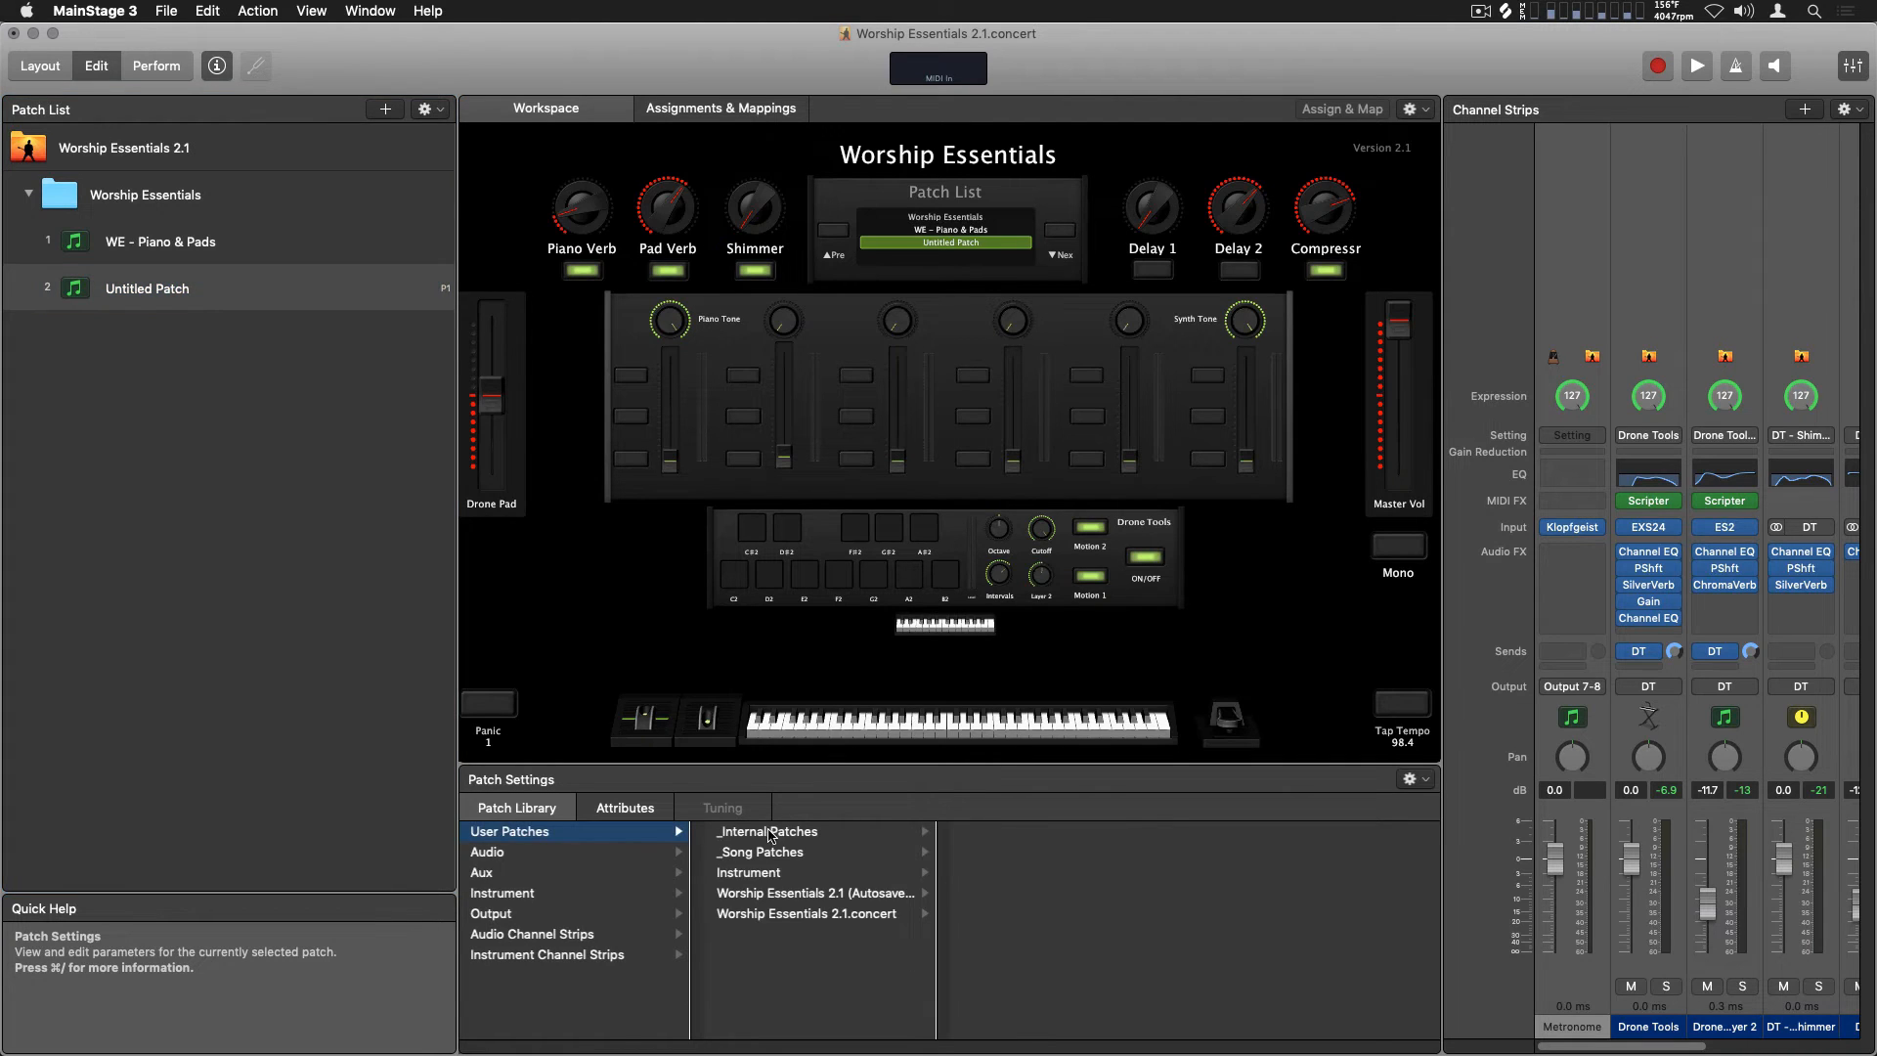
{"action": "left_click", "coordinate": [782, 878]}
{"action": "left_click", "coordinate": [974, 841]}
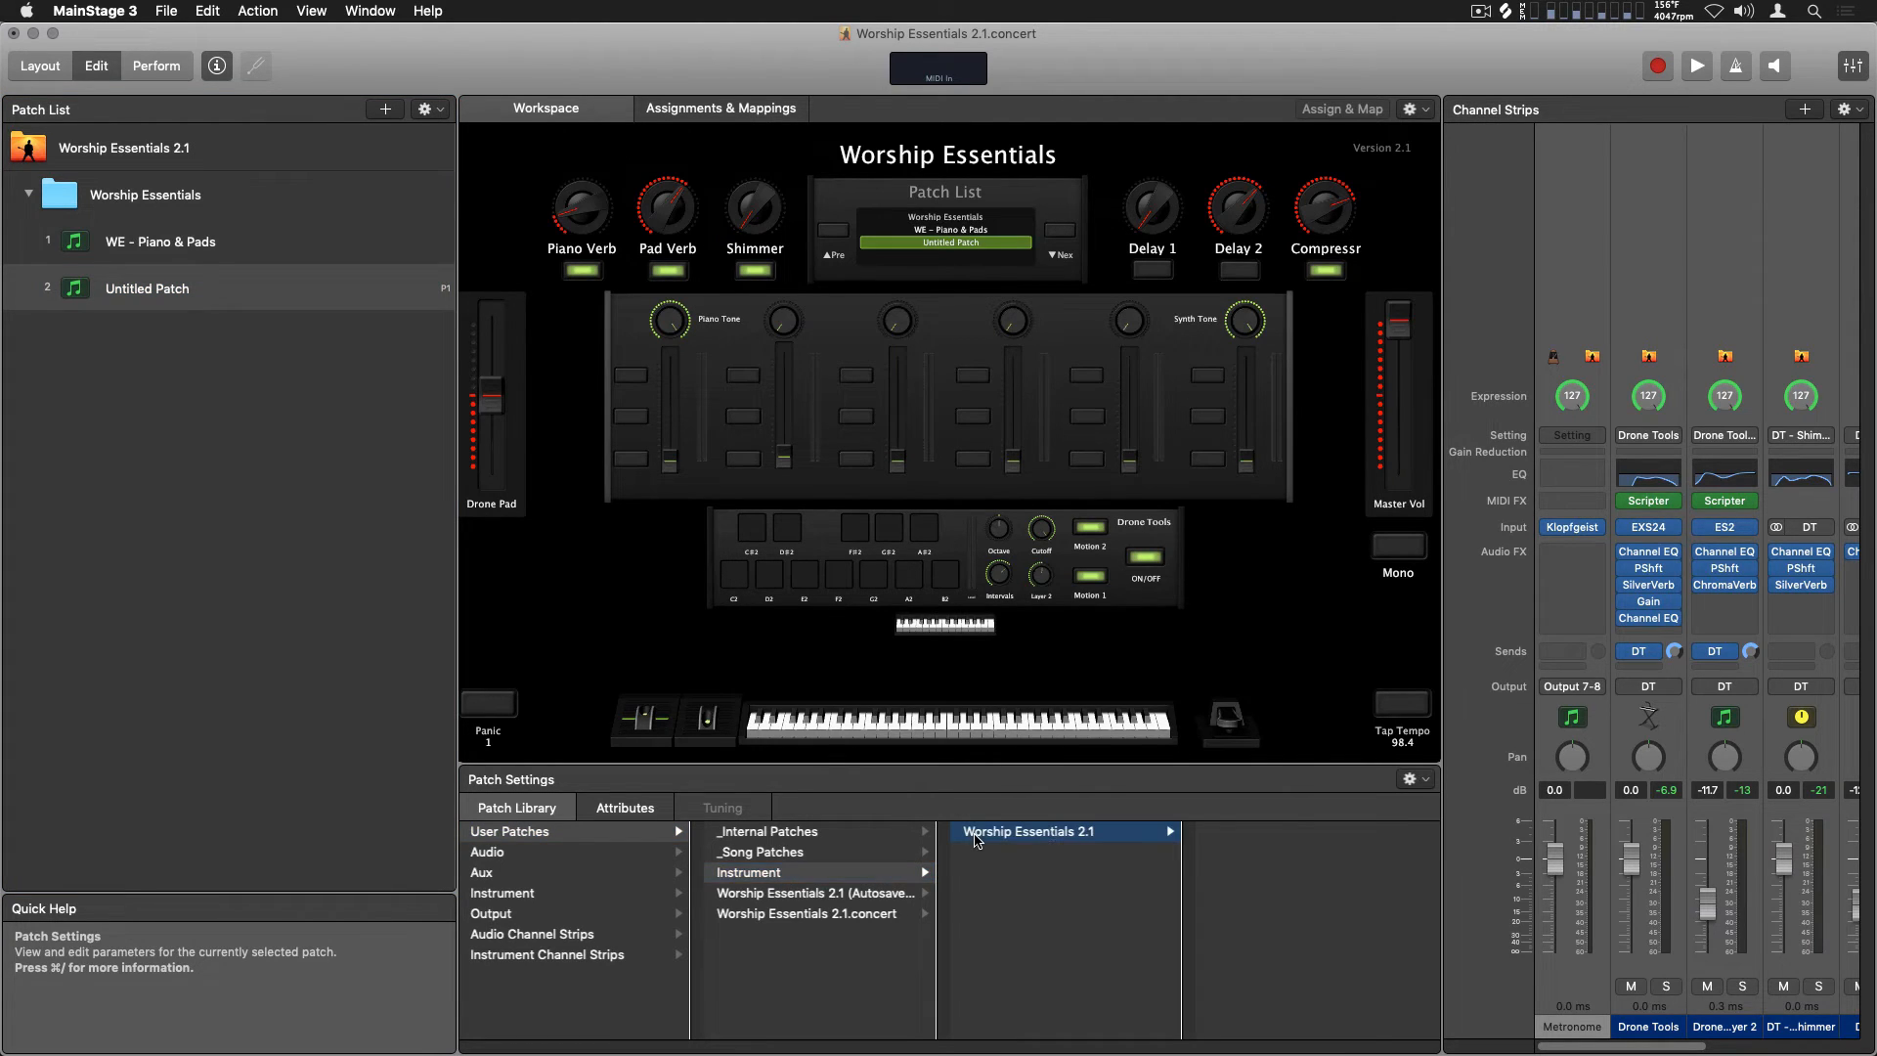
{"action": "left_click", "coordinate": [1286, 834]}
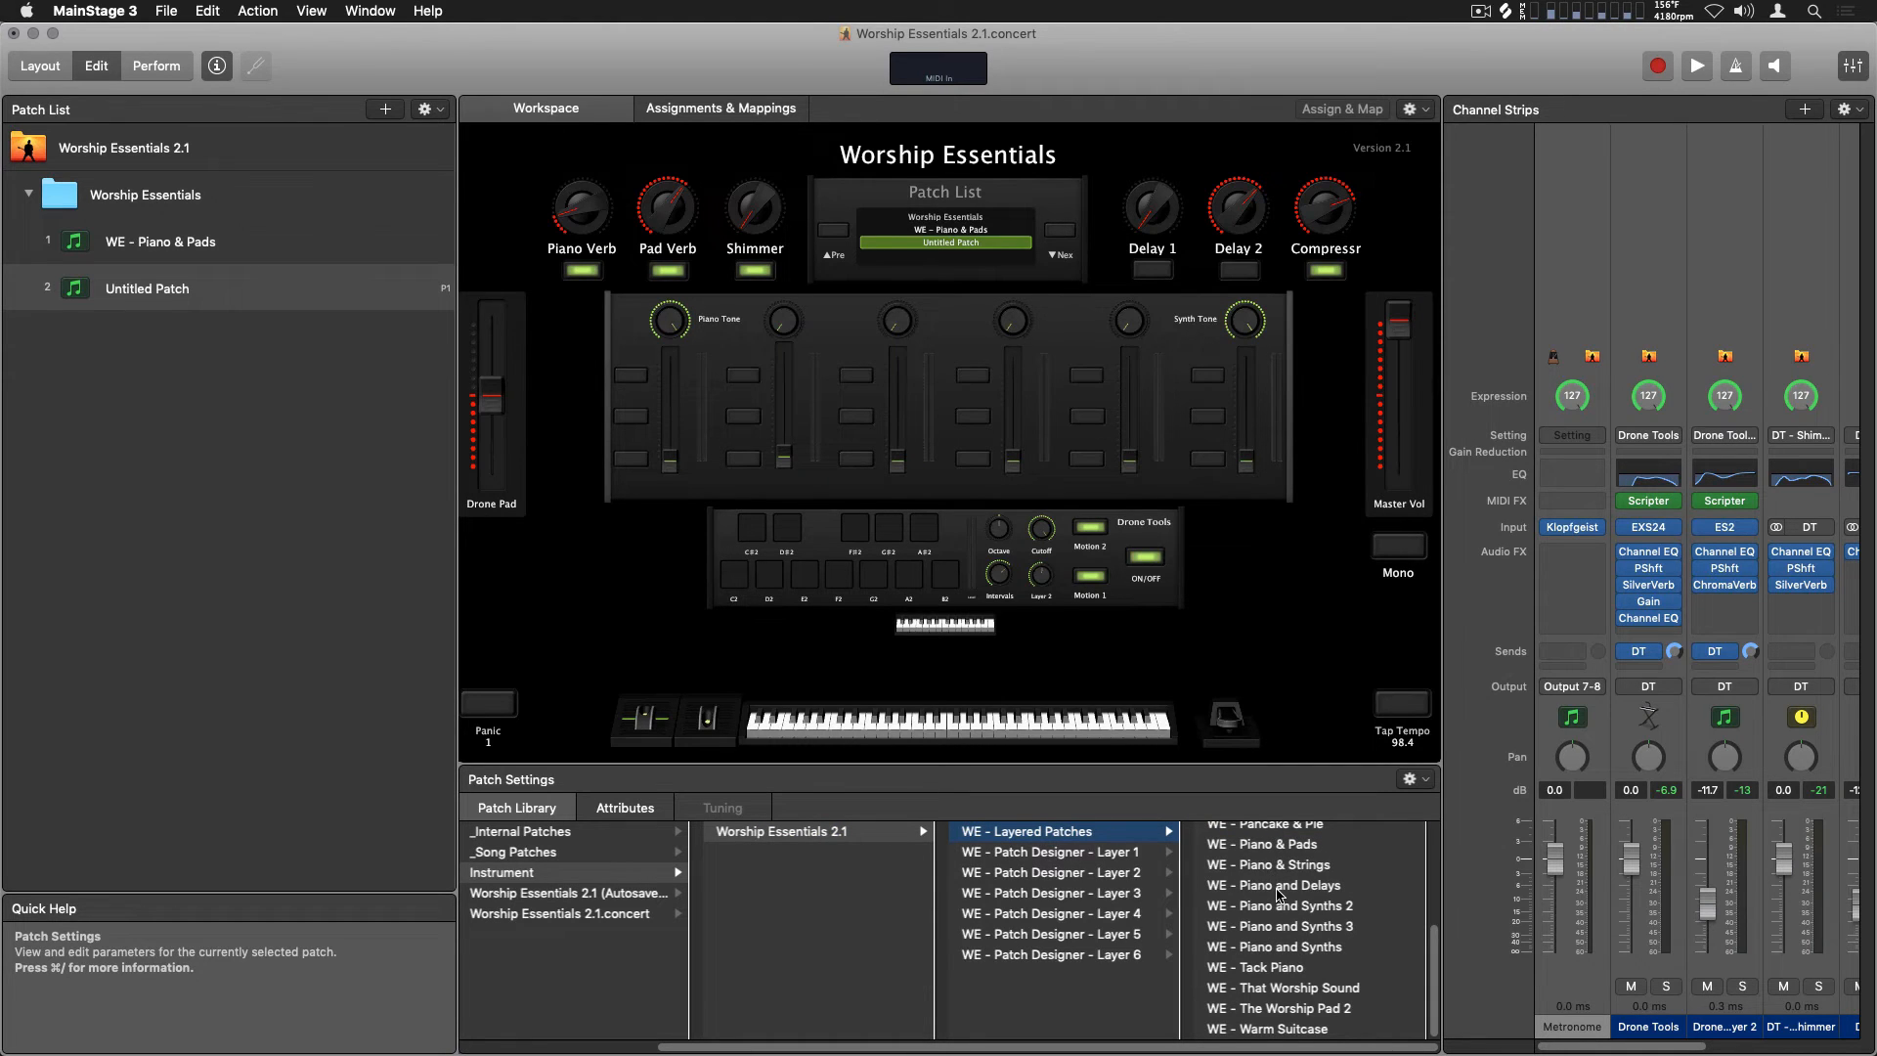
{"action": "scroll", "coordinate": [1278, 895], "scroll_direction": "up", "scroll_amount": 5}
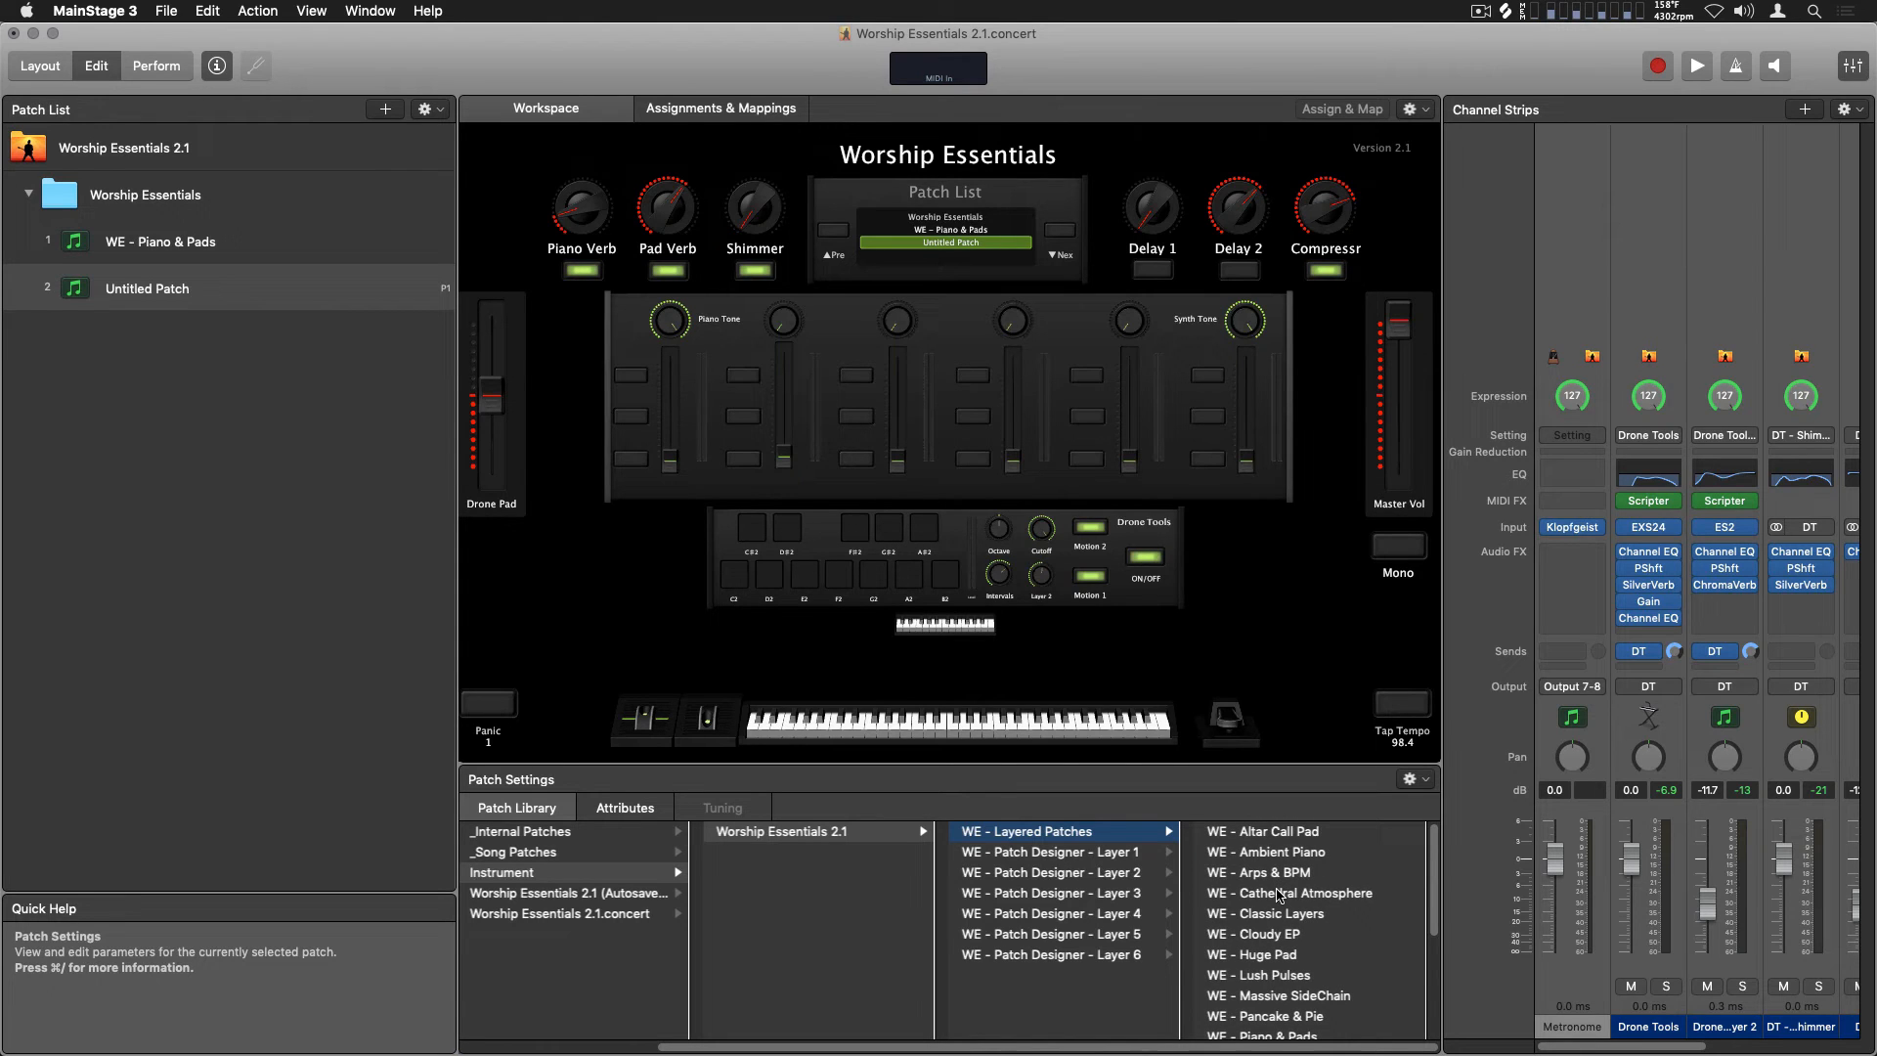
{"action": "left_click", "coordinate": [1274, 873]}
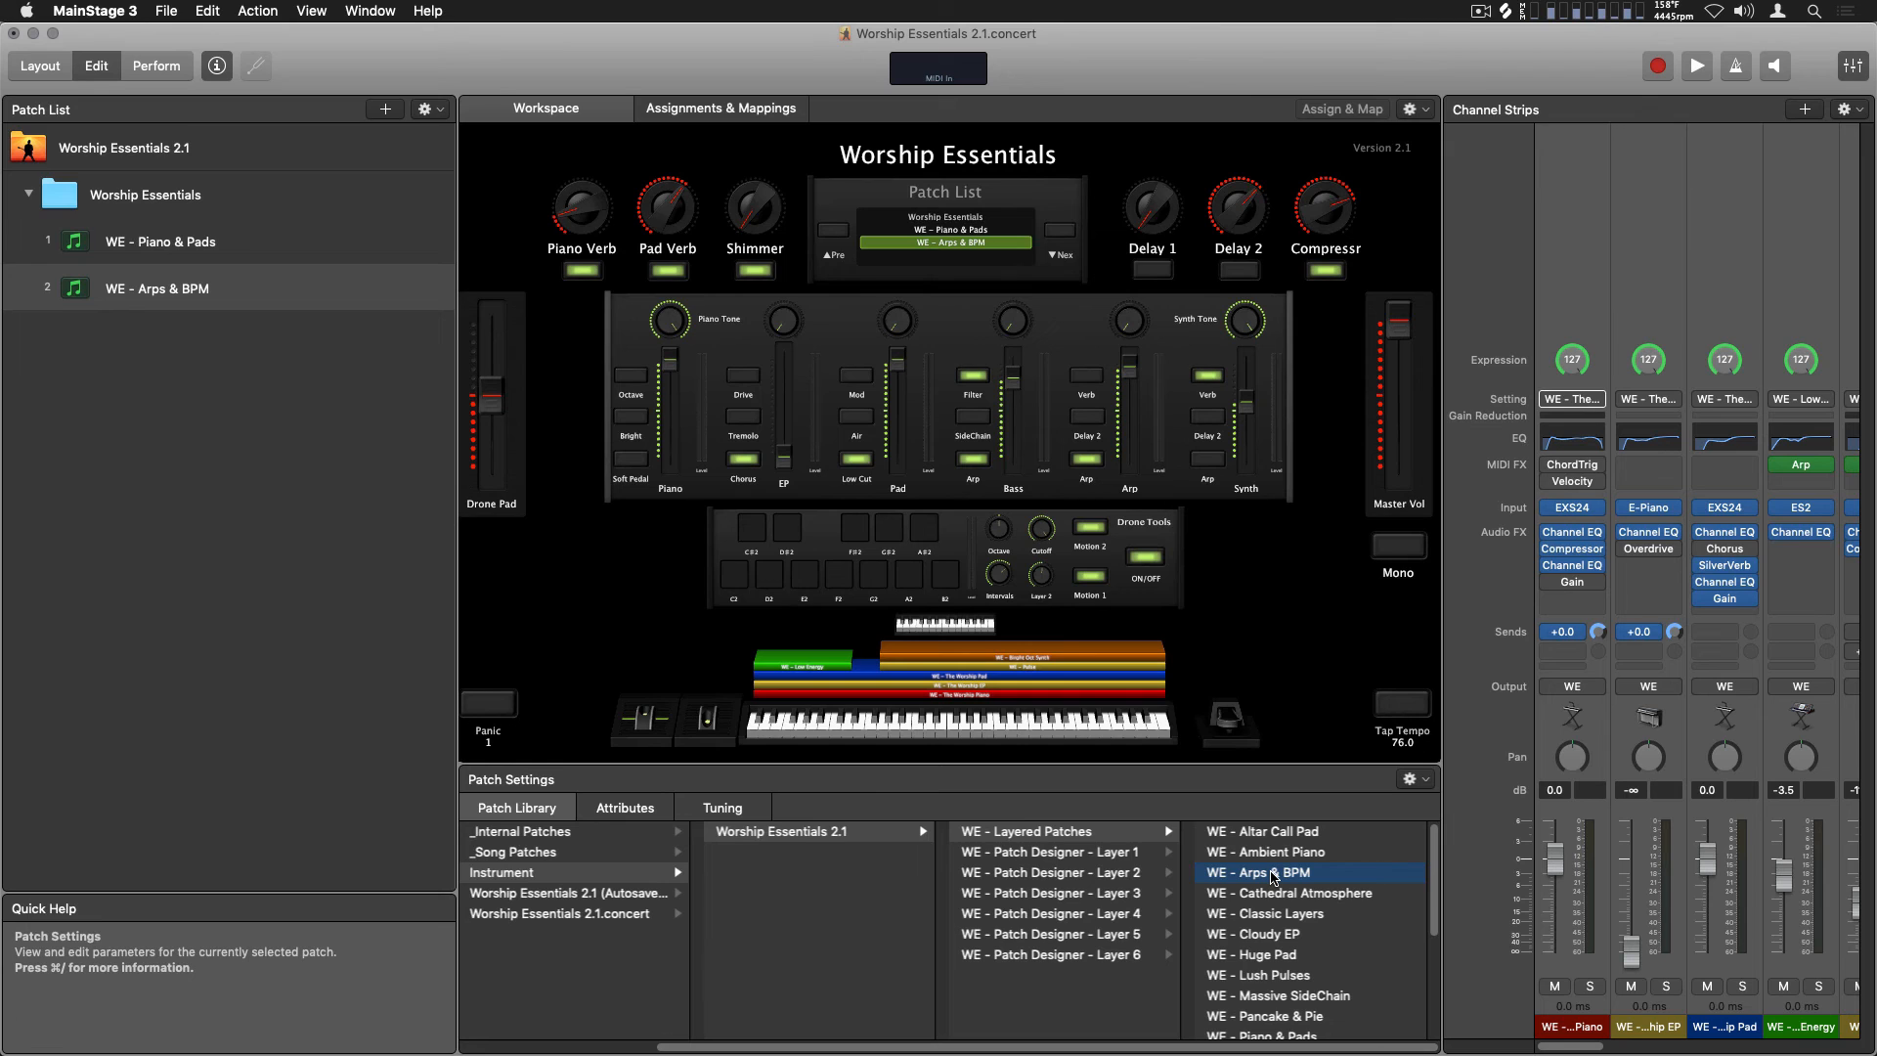
Switch to the full-screen performance view and trigger the C2 drone pad in Drone Tools
{"action": "key", "text": "super+4"}
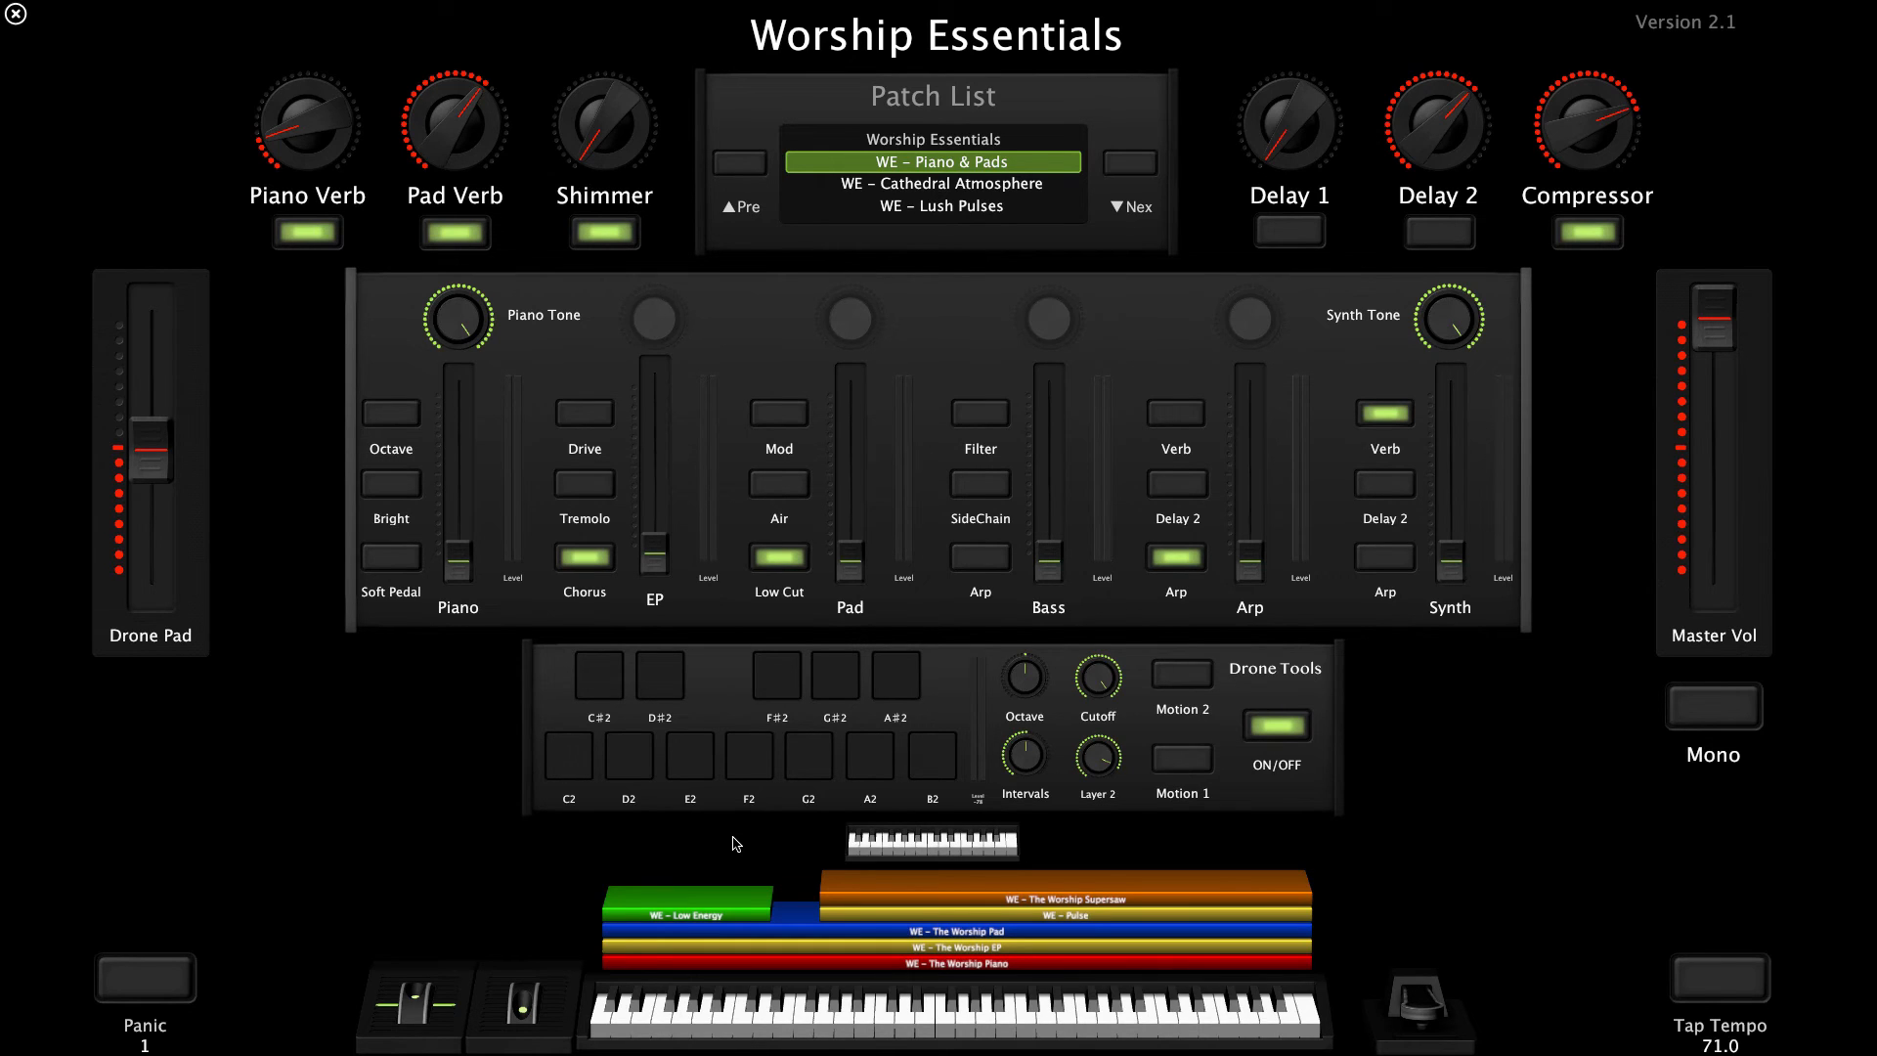
{"action": "left_click", "coordinate": [574, 767]}
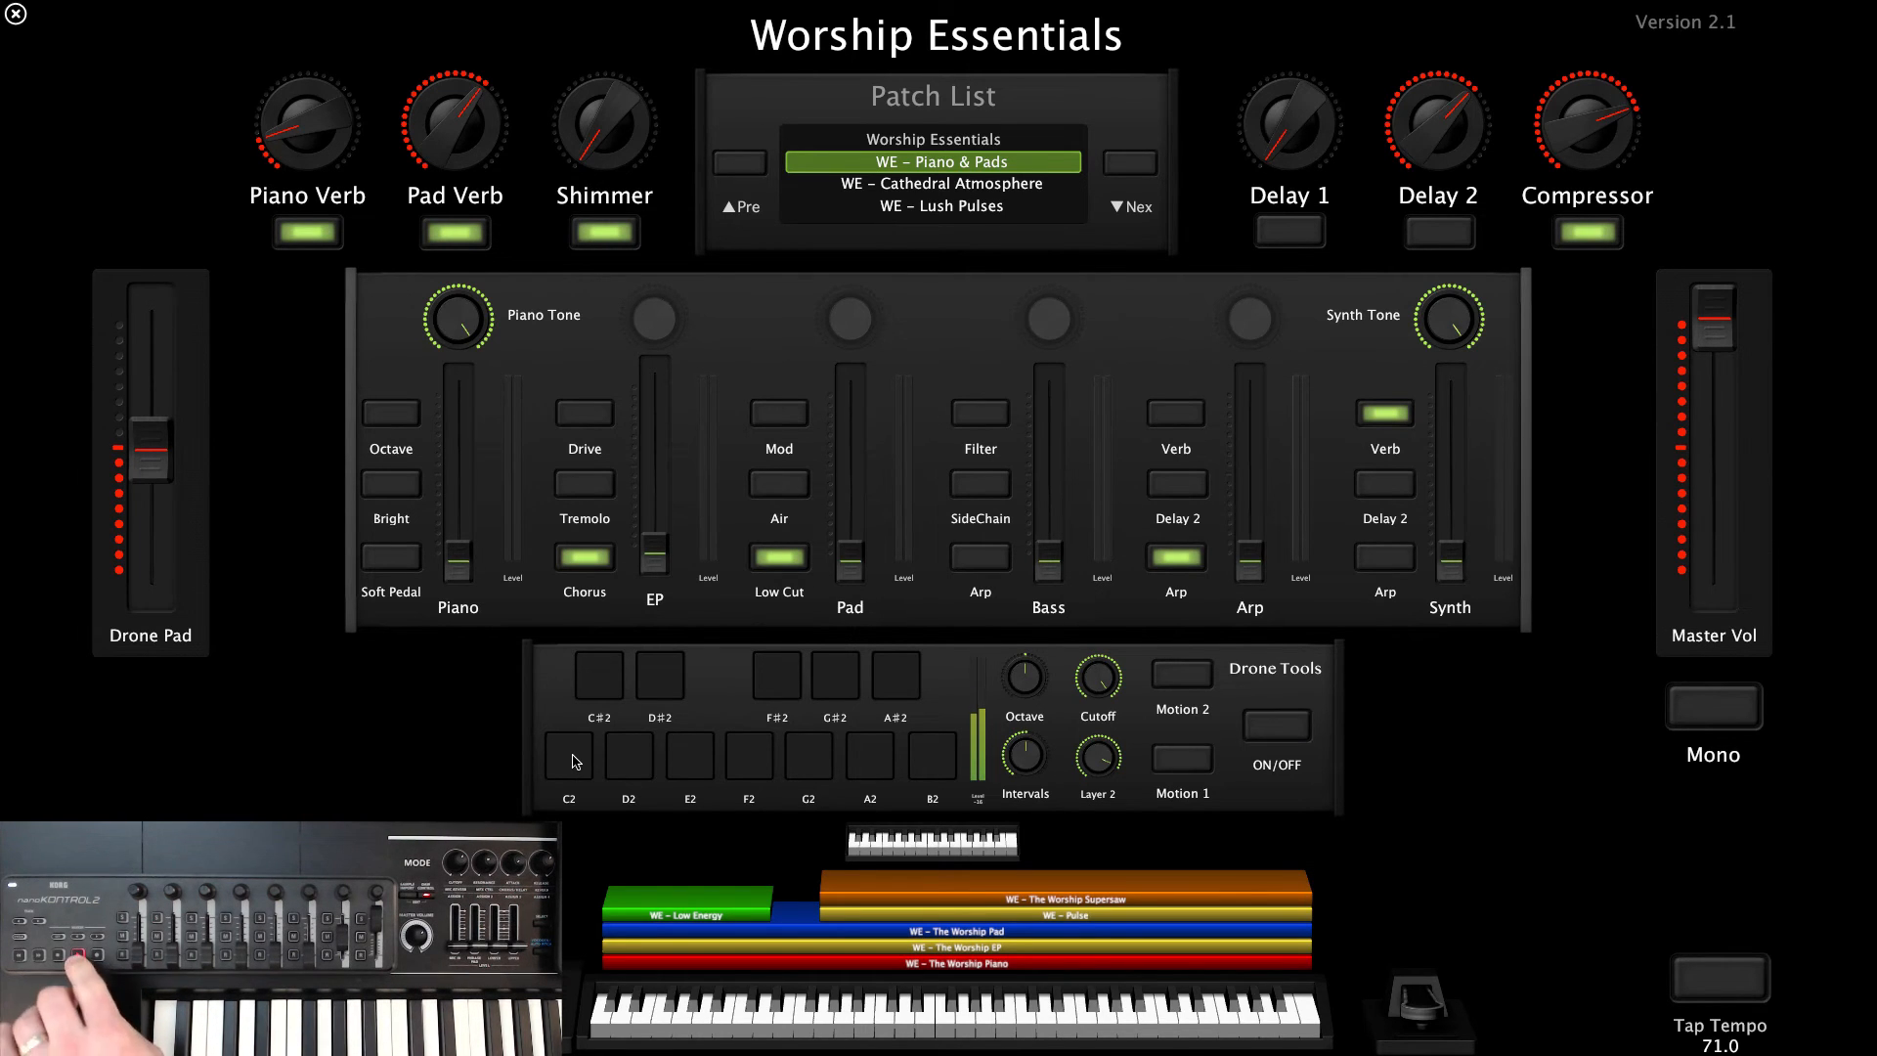
Turn Drone Tools on and trigger the C2 drone pad
{"action": "left_click", "coordinate": [1275, 732]}
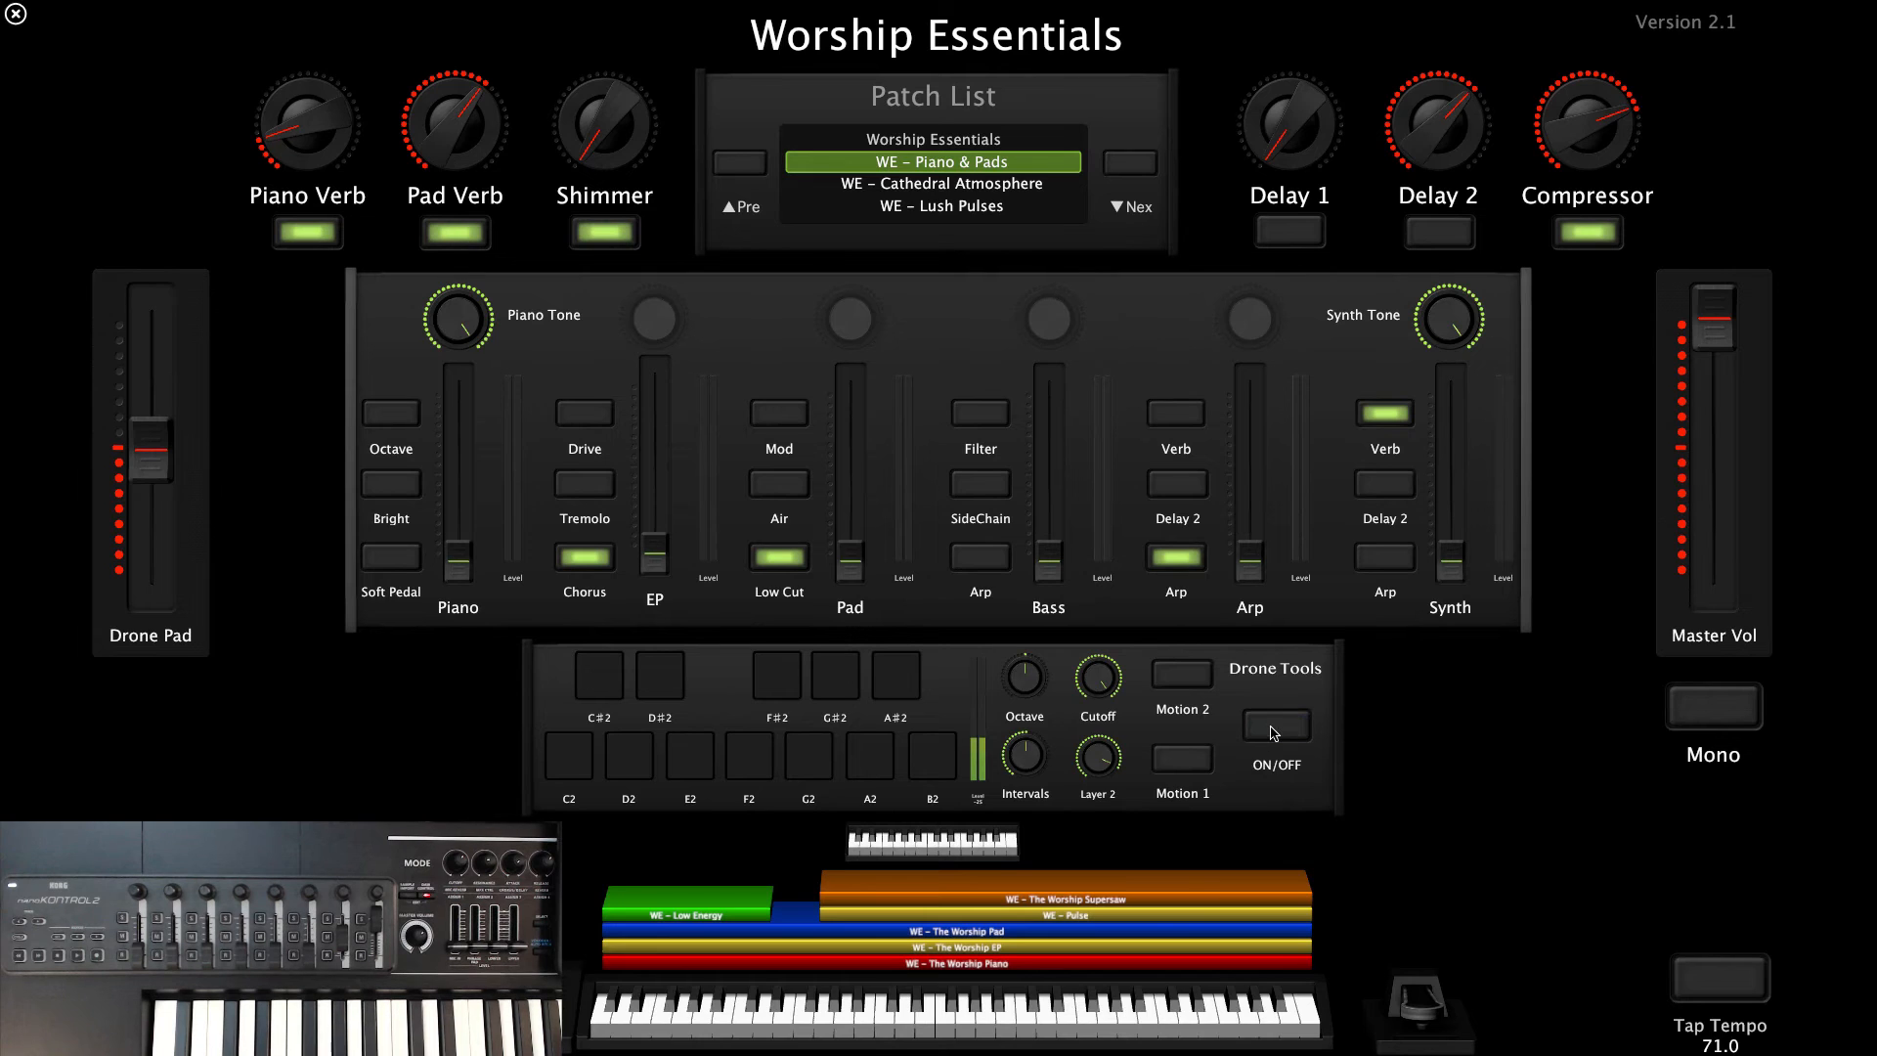
{"action": "left_click", "coordinate": [1275, 731]}
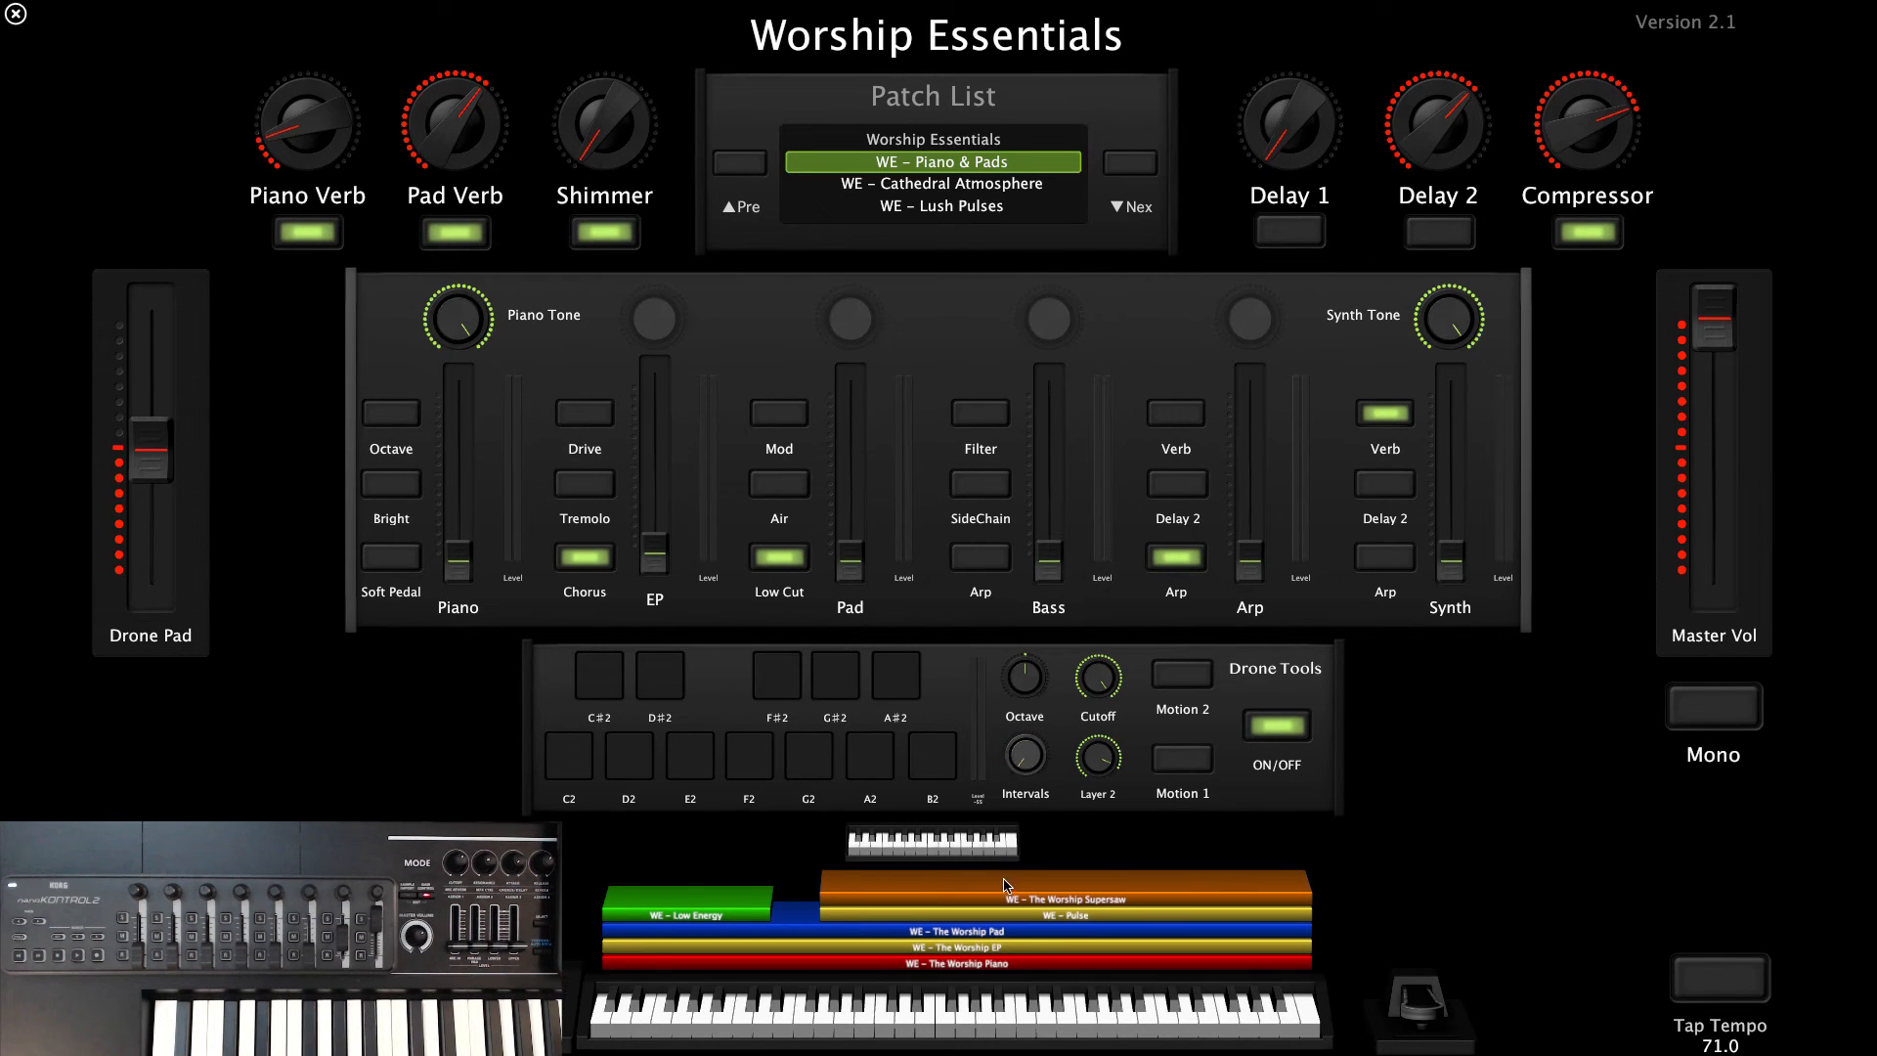
{"action": "left_click", "coordinate": [571, 773]}
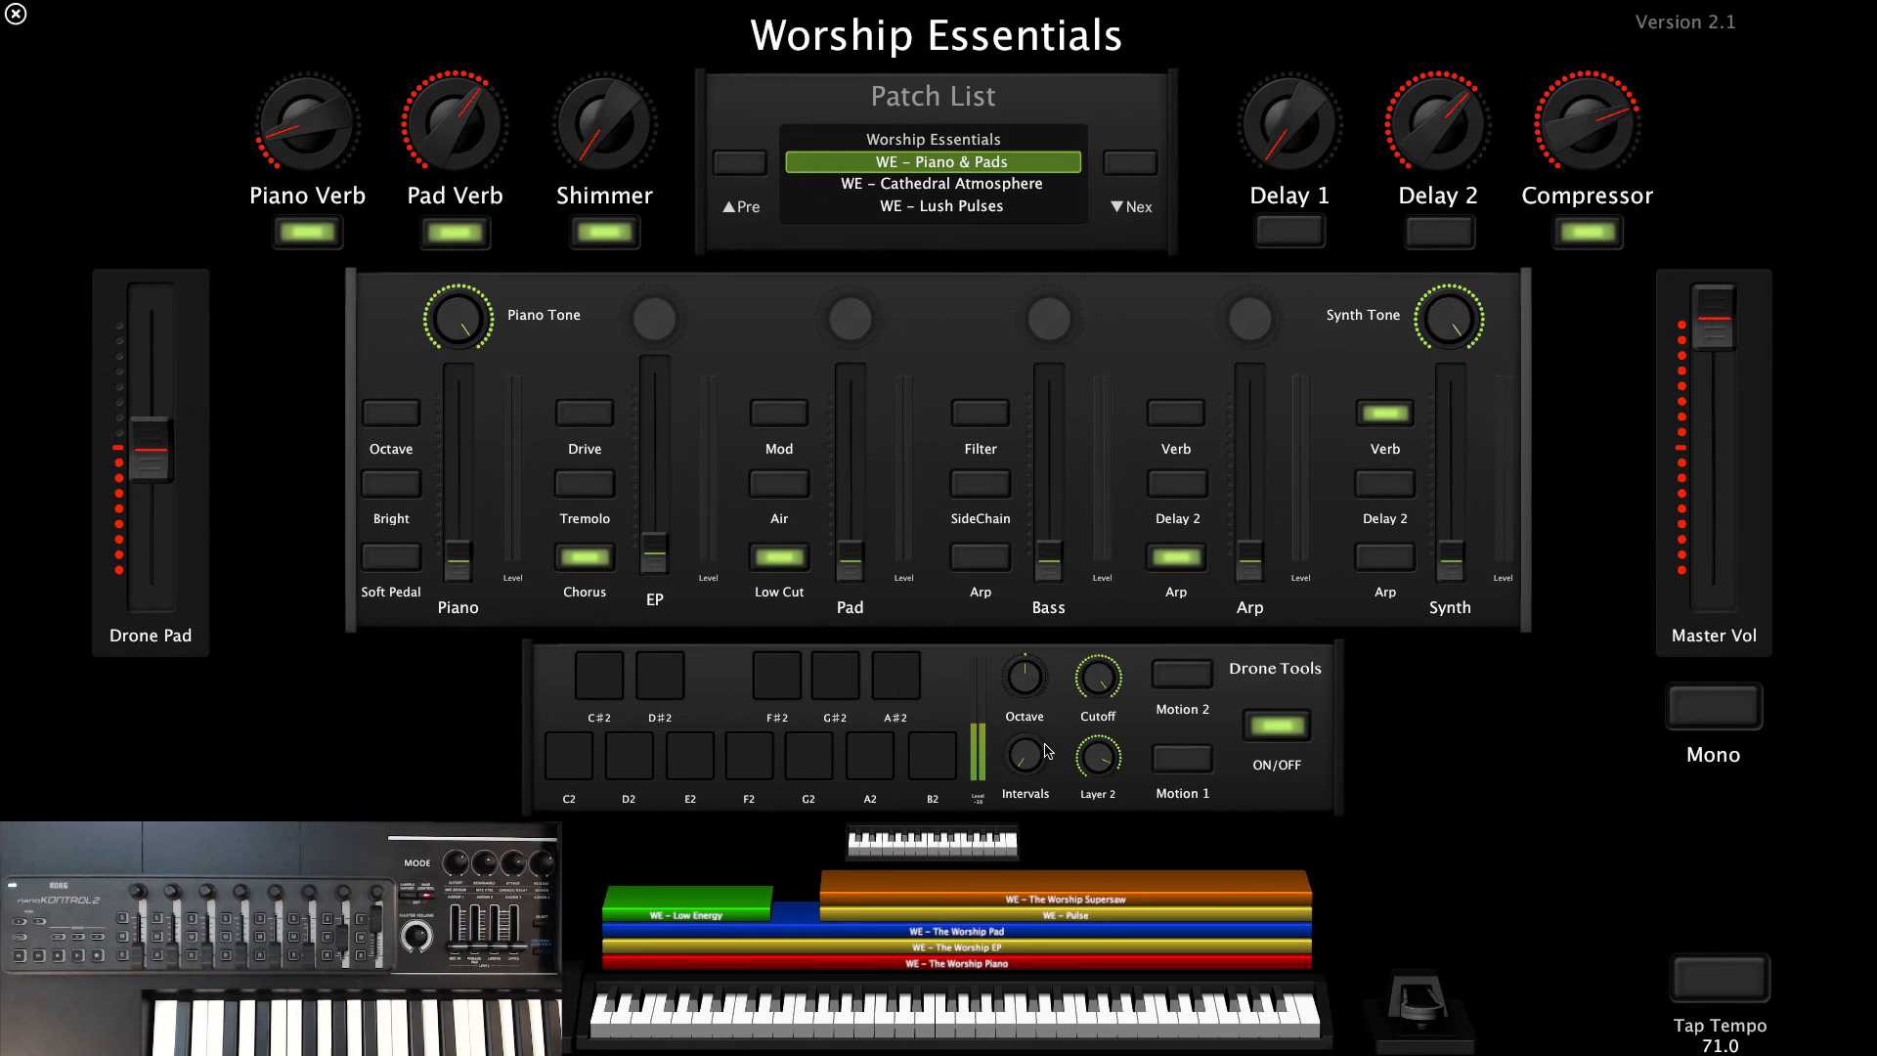
Raise the drone's Intervals knob to about halfway and its Octave knob above centre, retriggering the C2 pad to audition the changes
{"action": "left_click_drag", "start_coordinate": [1026, 763], "coordinate": [1022, 700]}
{"action": "left_click", "coordinate": [575, 768]}
{"action": "left_click", "coordinate": [1026, 755], "text": "alt"}
{"action": "left_click", "coordinate": [571, 766]}
{"action": "left_click_drag", "start_coordinate": [1026, 685], "coordinate": [1028, 666]}
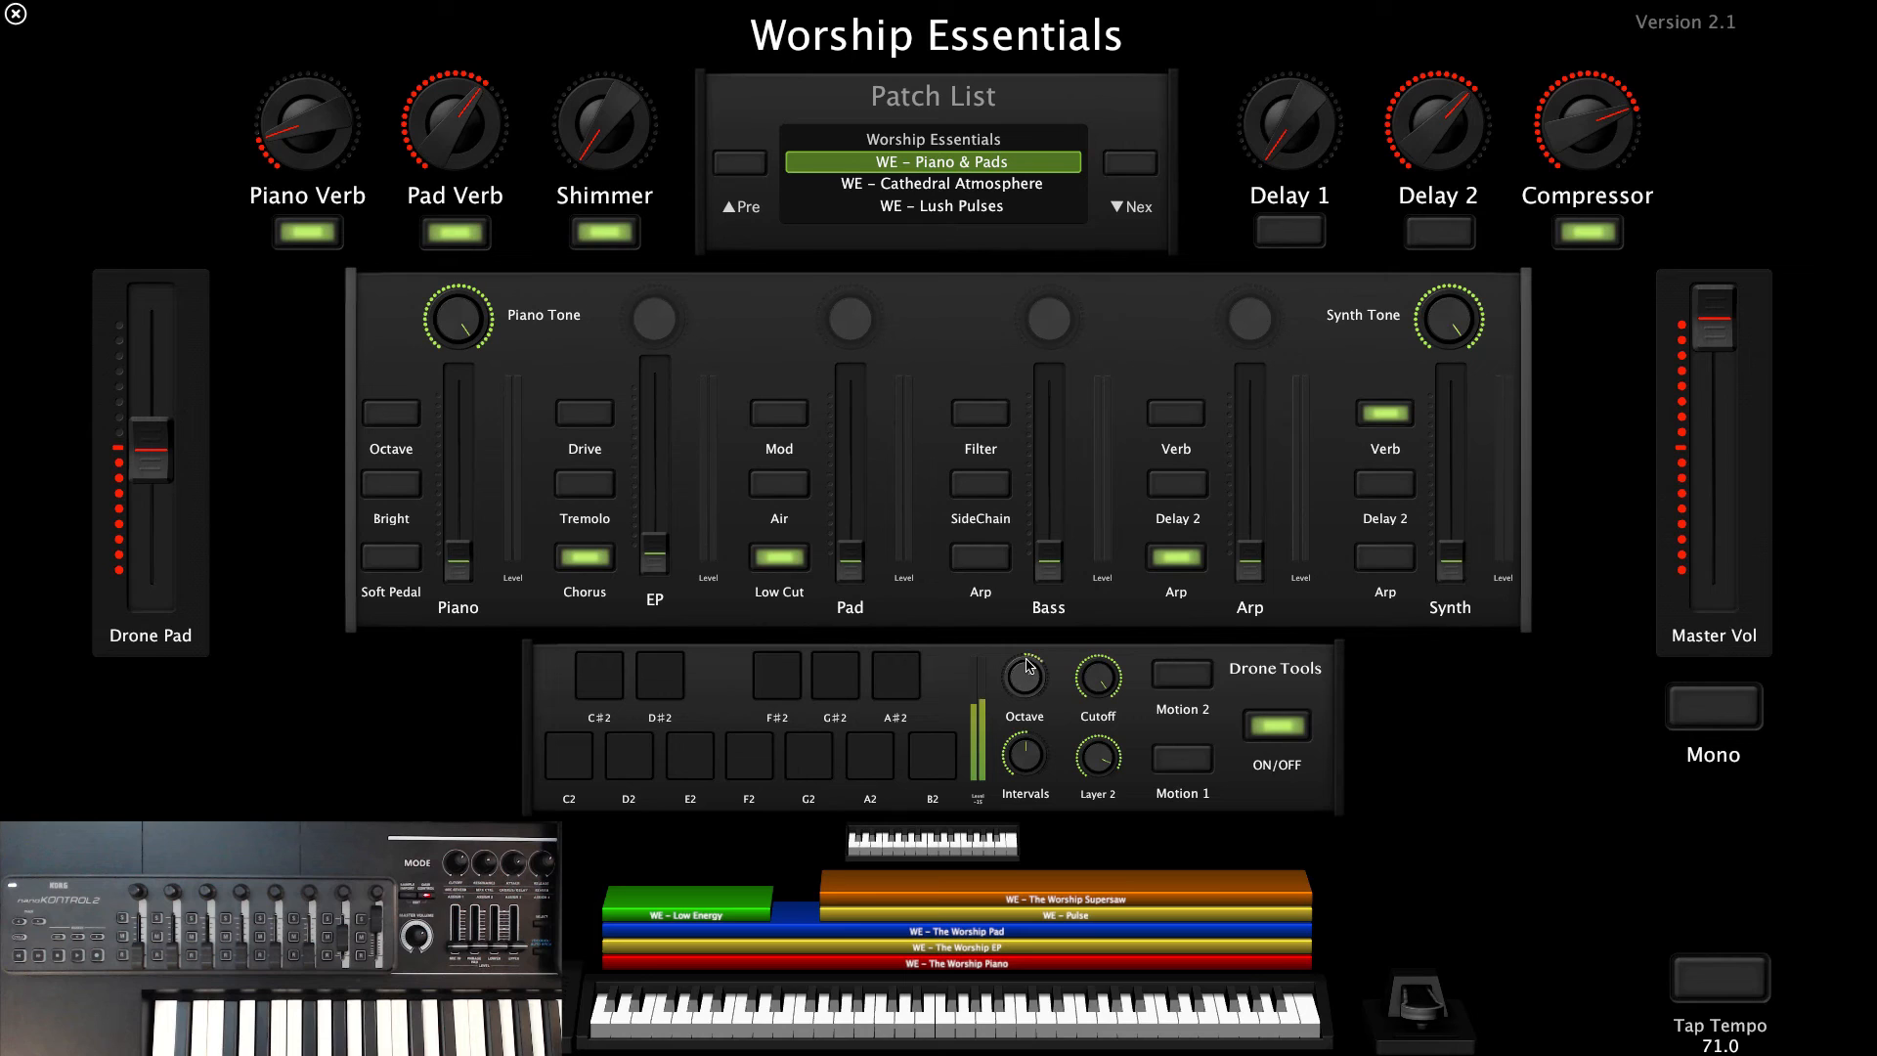
{"action": "left_click", "coordinate": [565, 763]}
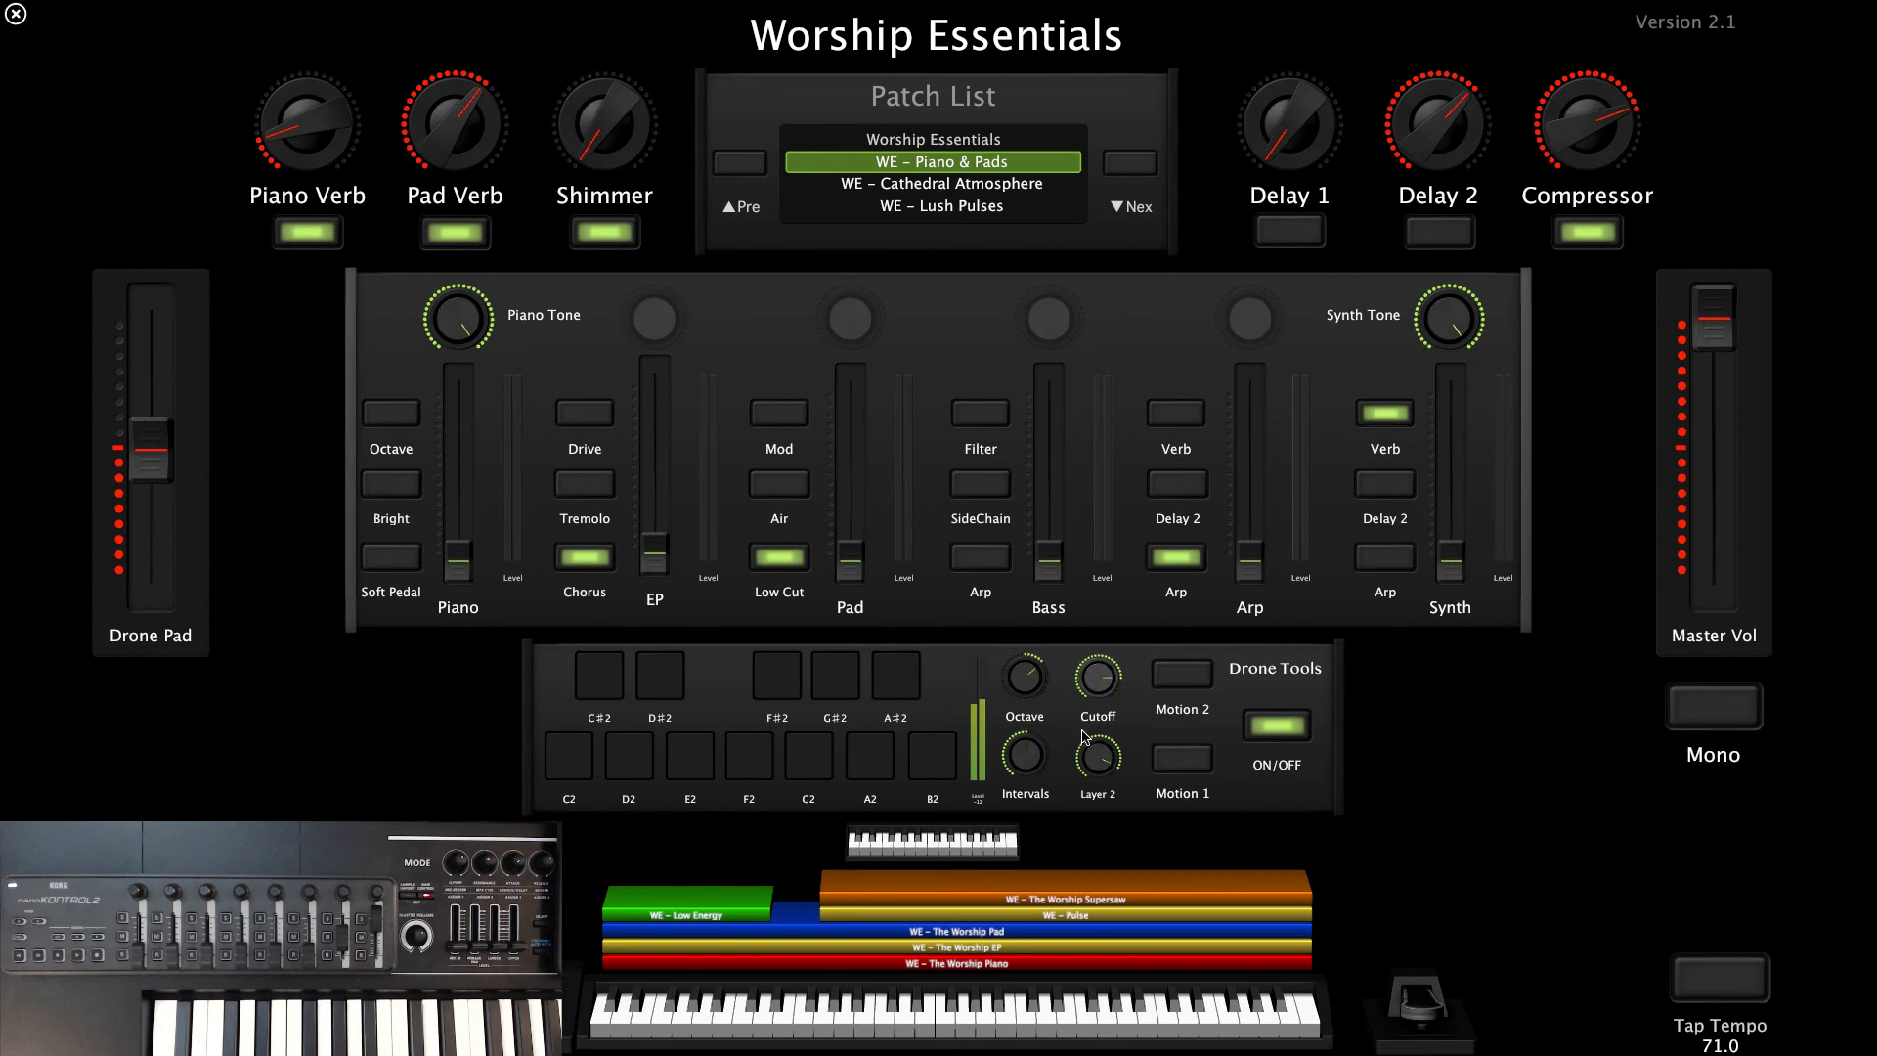
Enable Motion 2 and Motion 1 for the drone, turn Layer 2 up and lower the Cutoff slightly
{"action": "left_click_drag", "start_coordinate": [1076, 752], "coordinate": [1073, 679]}
{"action": "left_click_drag", "start_coordinate": [1101, 757], "coordinate": [1105, 694]}
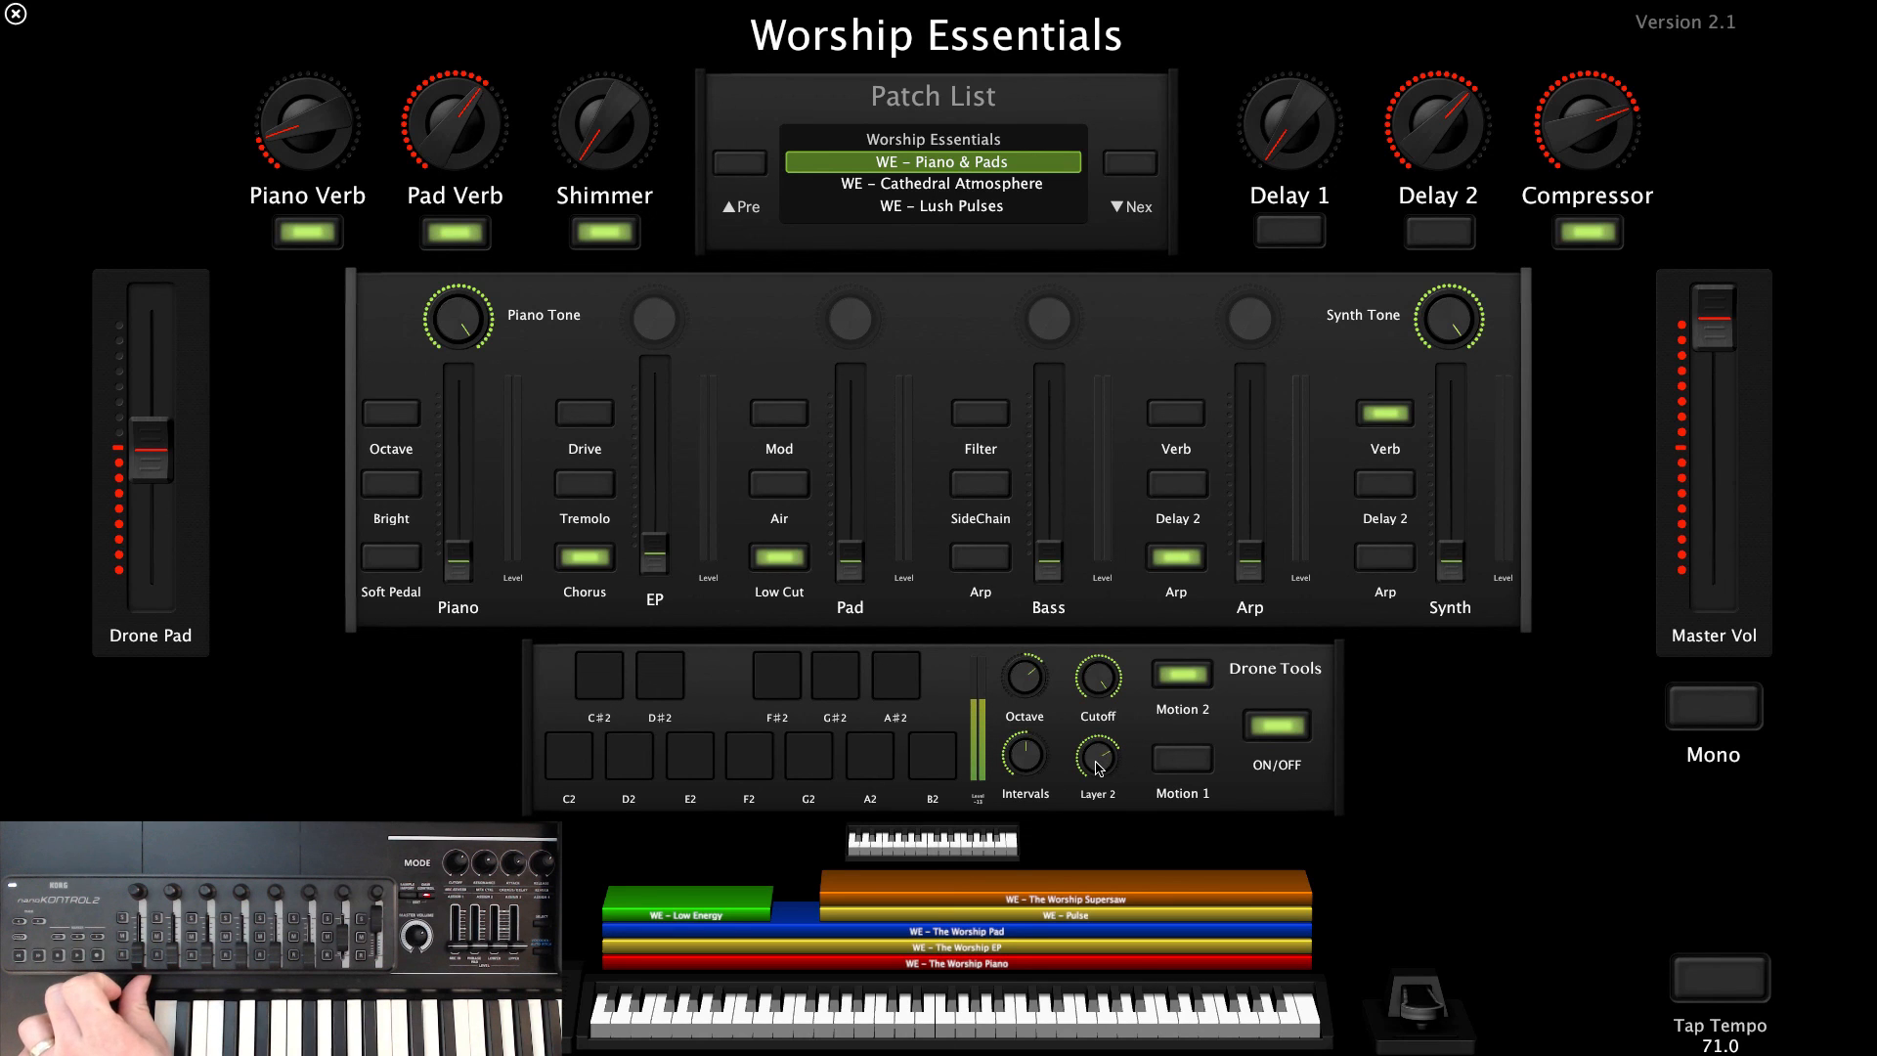
{"action": "left_click_drag", "start_coordinate": [1096, 732], "coordinate": [1093, 686]}
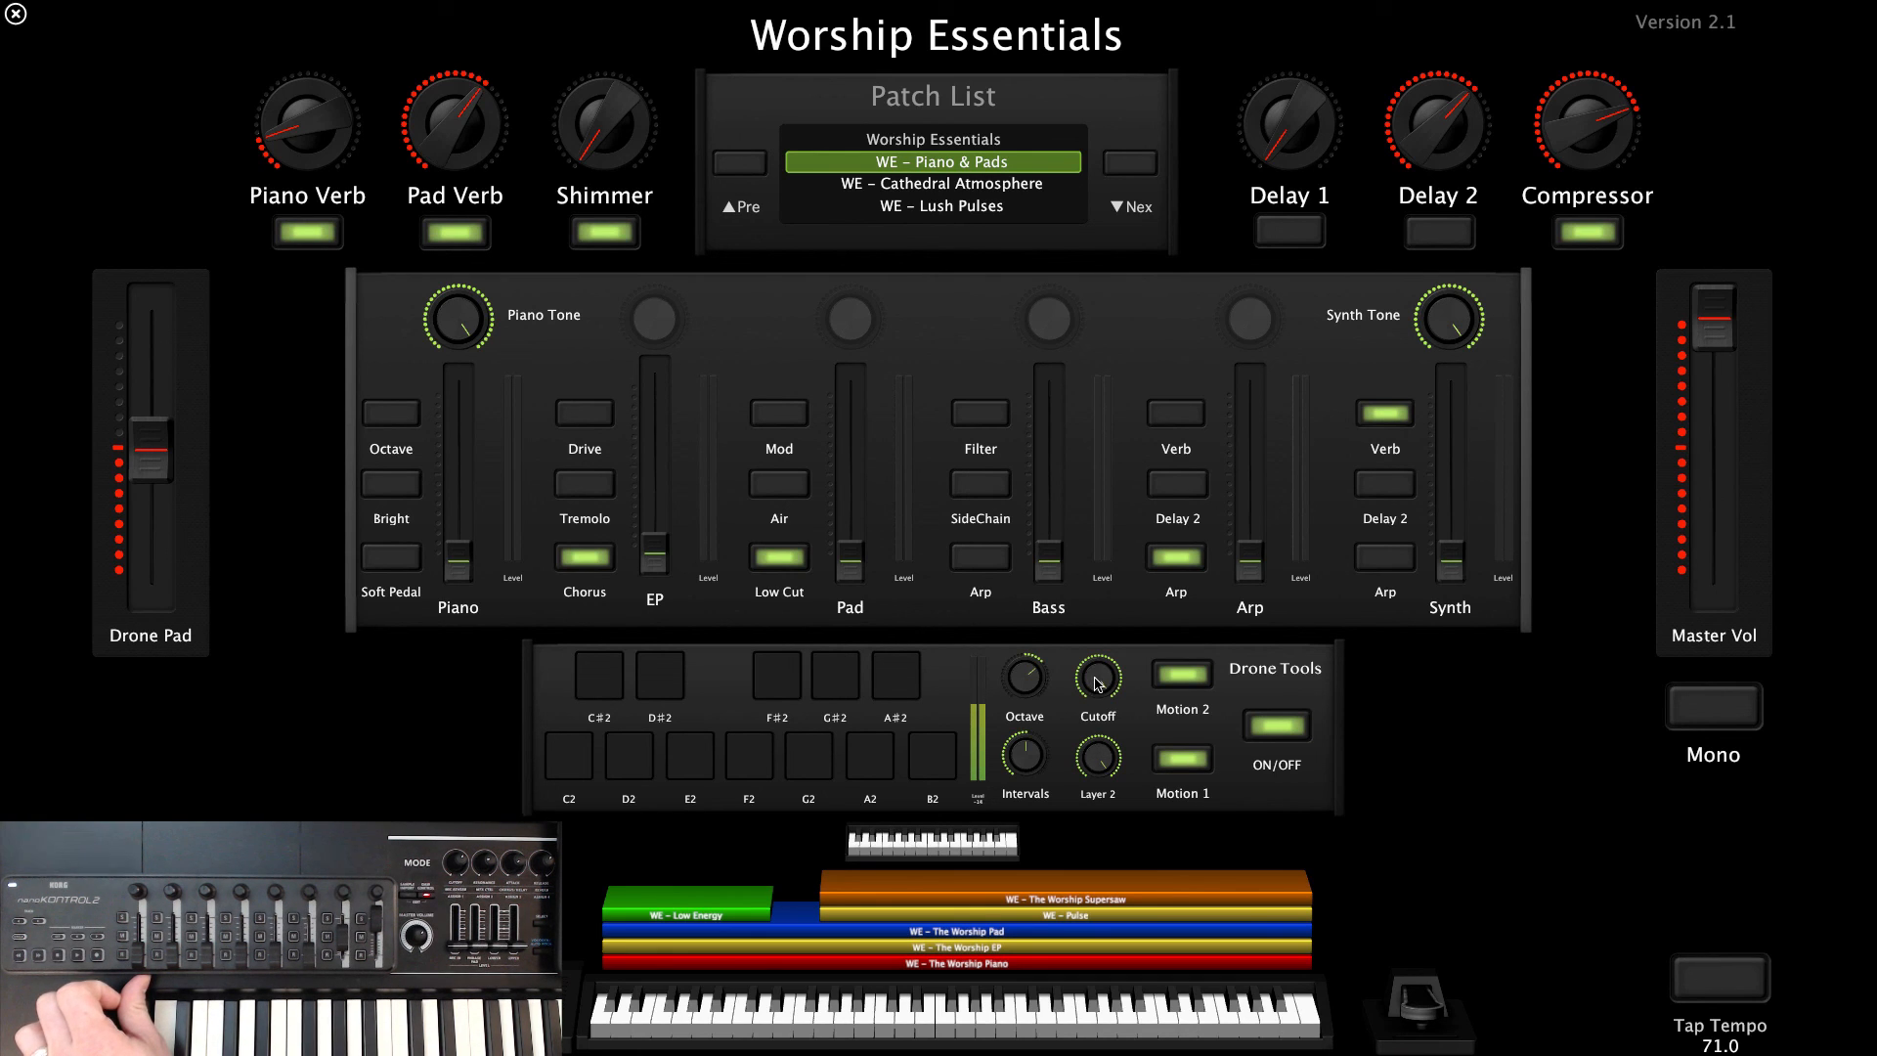
{"action": "left_click_drag", "start_coordinate": [1096, 677], "coordinate": [1066, 736]}
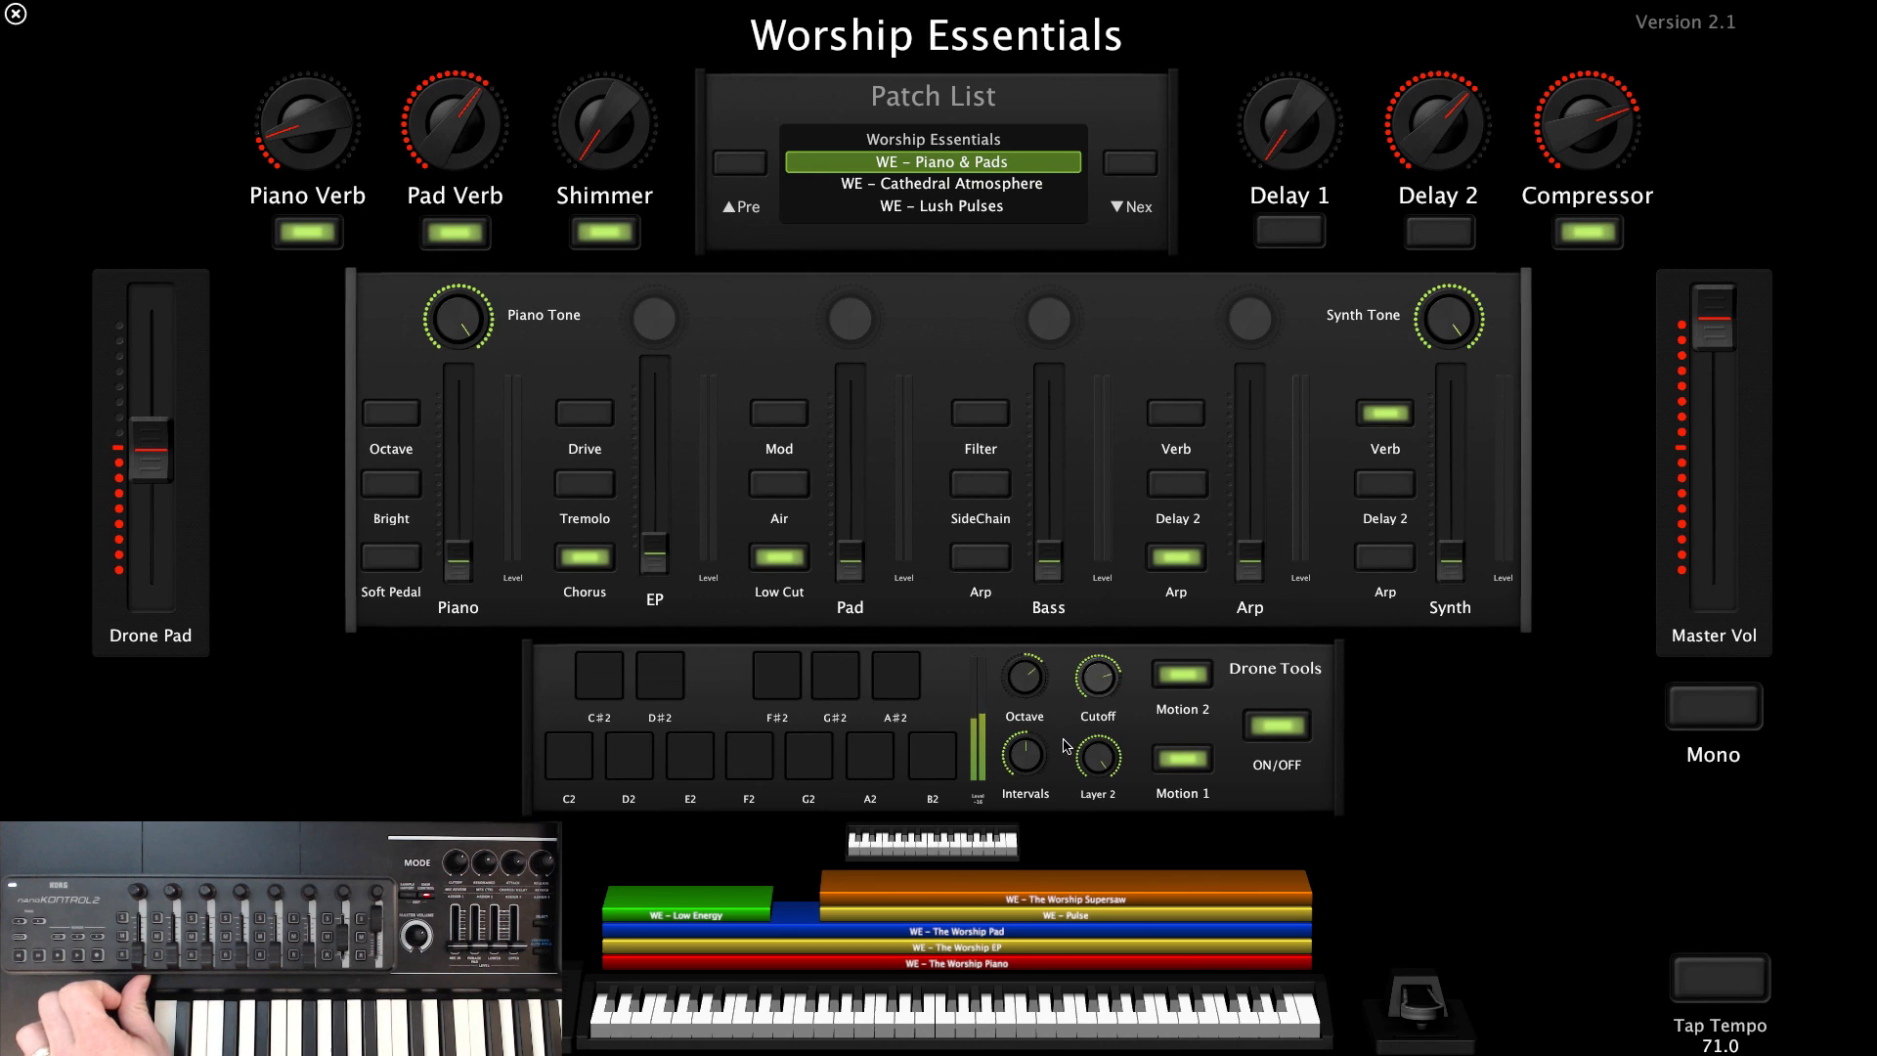